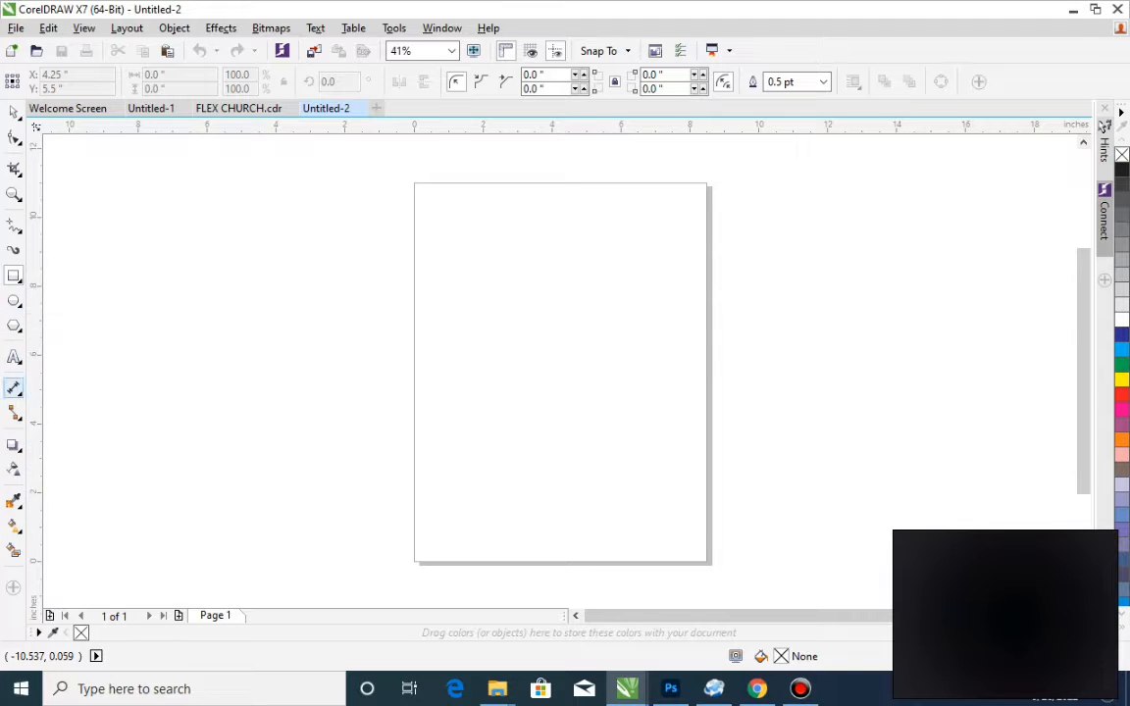
- Draw a rectangle about 3.1 by 3.3 inches on the empty pasteboard beside the page, near its upper half
{"action": "mouse_move", "coordinate": [14, 301]}
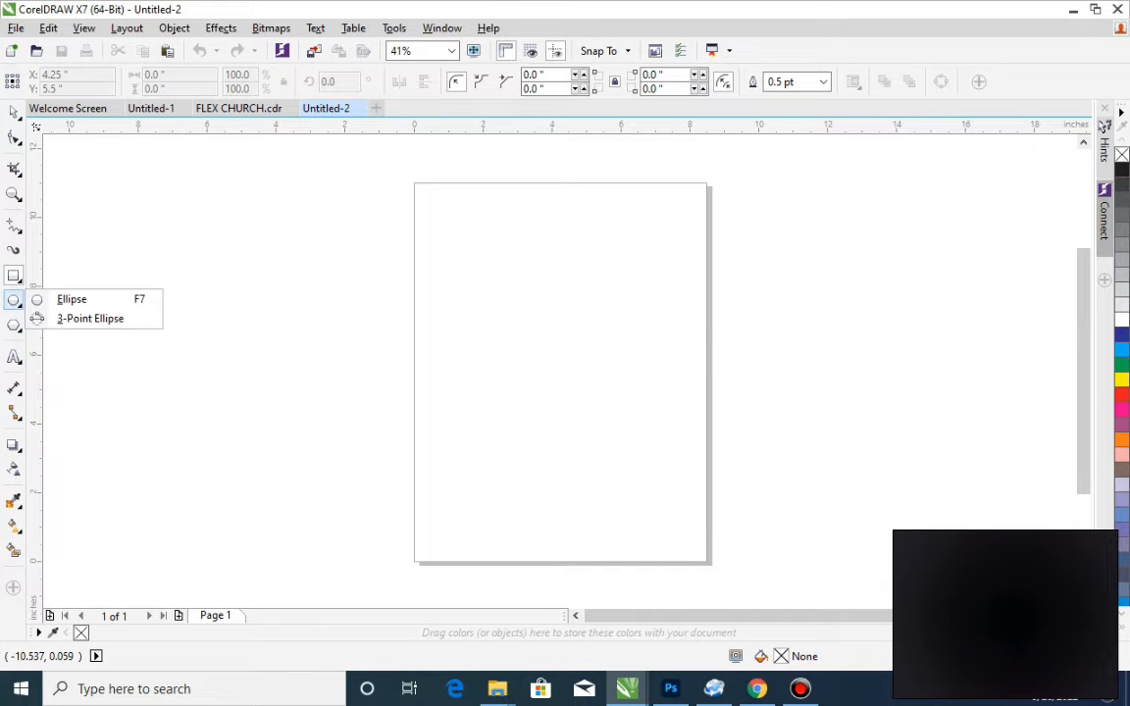
{"action": "mouse_move", "coordinate": [14, 225]}
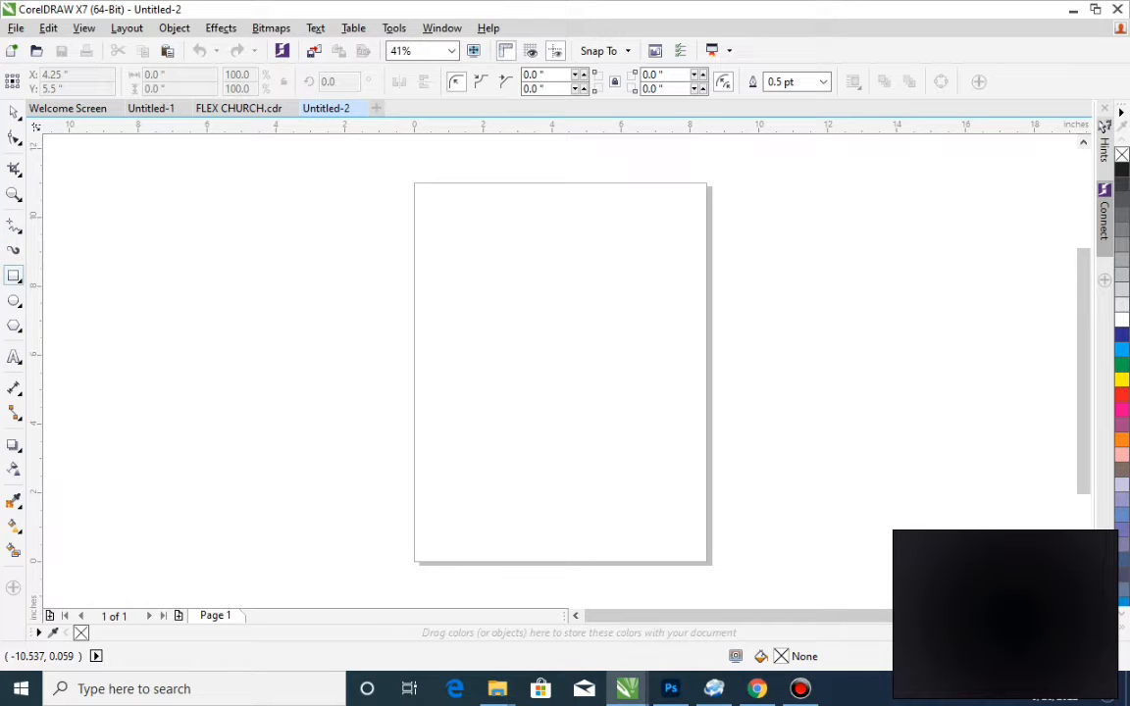
{"action": "left_click_drag", "start_coordinate": [174, 217], "coordinate": [282, 330]}
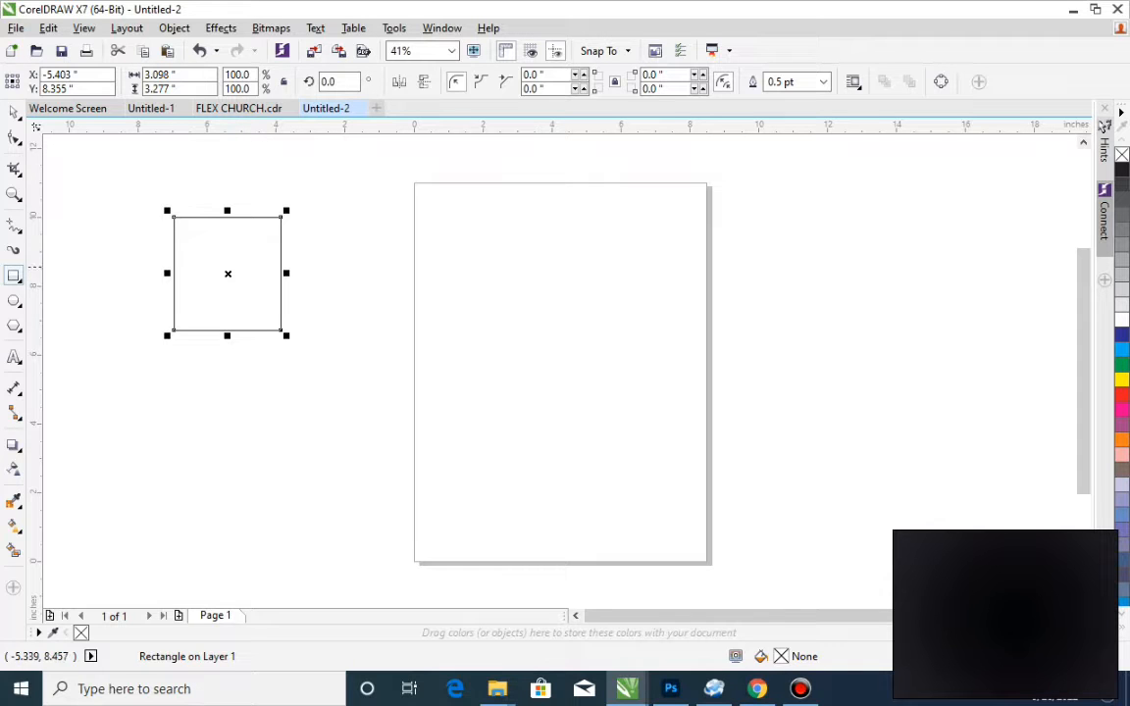
- Draw two 3-point rectangles: a large tilted one overlapping the page edge and a narrow tilted bar about 3.5 inches tall near the page's top
{"action": "left_click", "coordinate": [18, 280]}
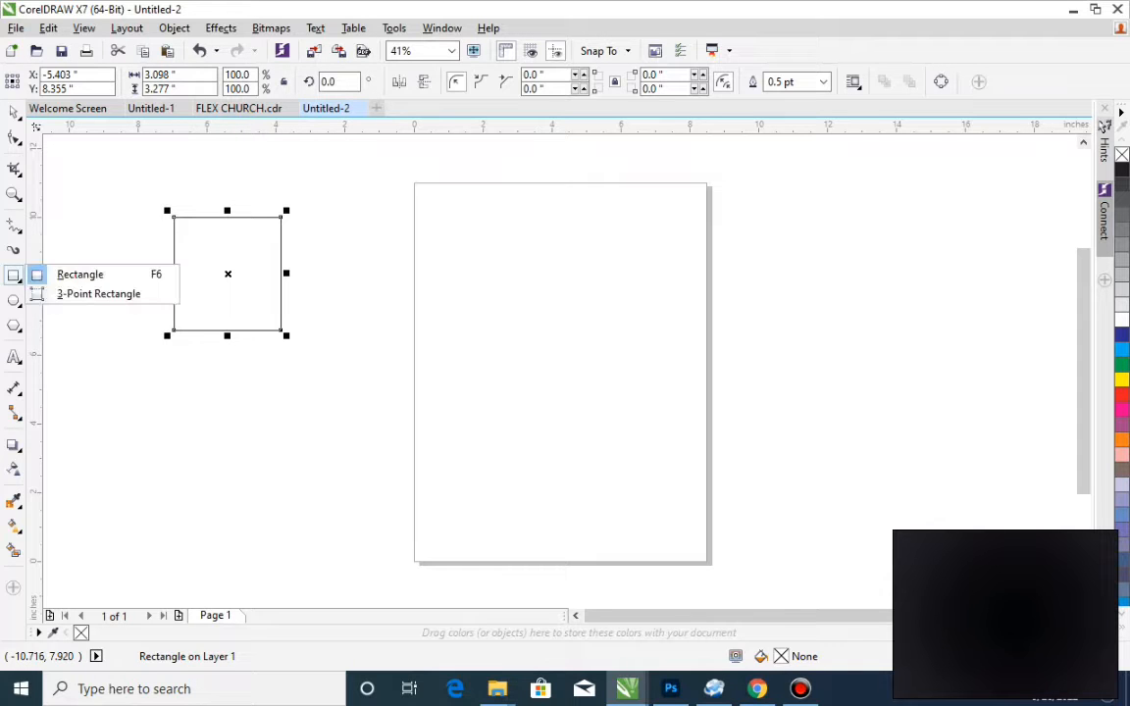
{"action": "left_click", "coordinate": [75, 295]}
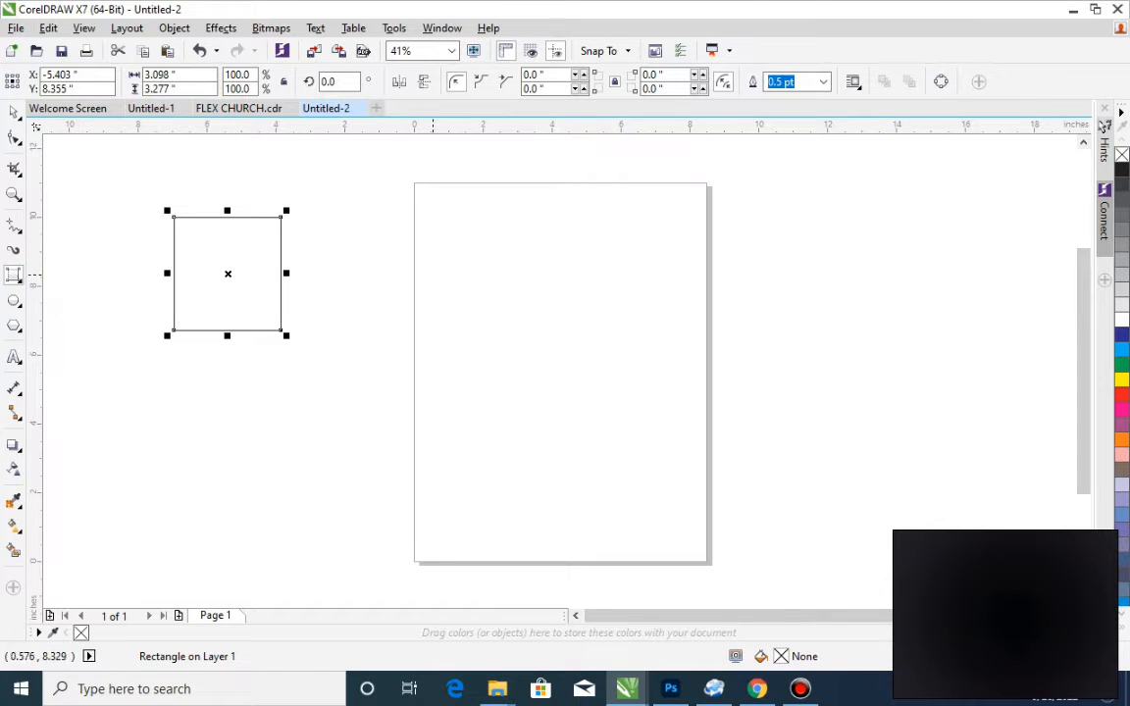
{"action": "left_click_drag", "start_coordinate": [327, 239], "coordinate": [491, 308]}
{"action": "left_click", "coordinate": [444, 393]}
{"action": "left_click", "coordinate": [500, 186]}
{"action": "left_click_drag", "start_coordinate": [500, 187], "coordinate": [525, 303]}
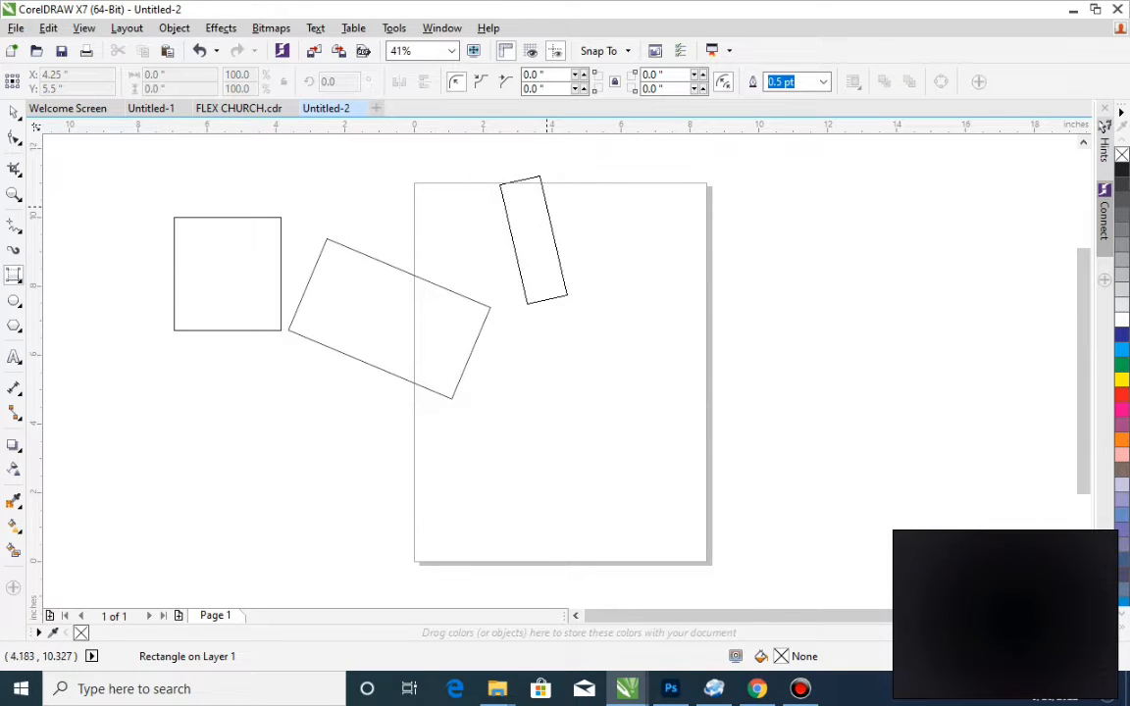
{"action": "left_click", "coordinate": [513, 202]}
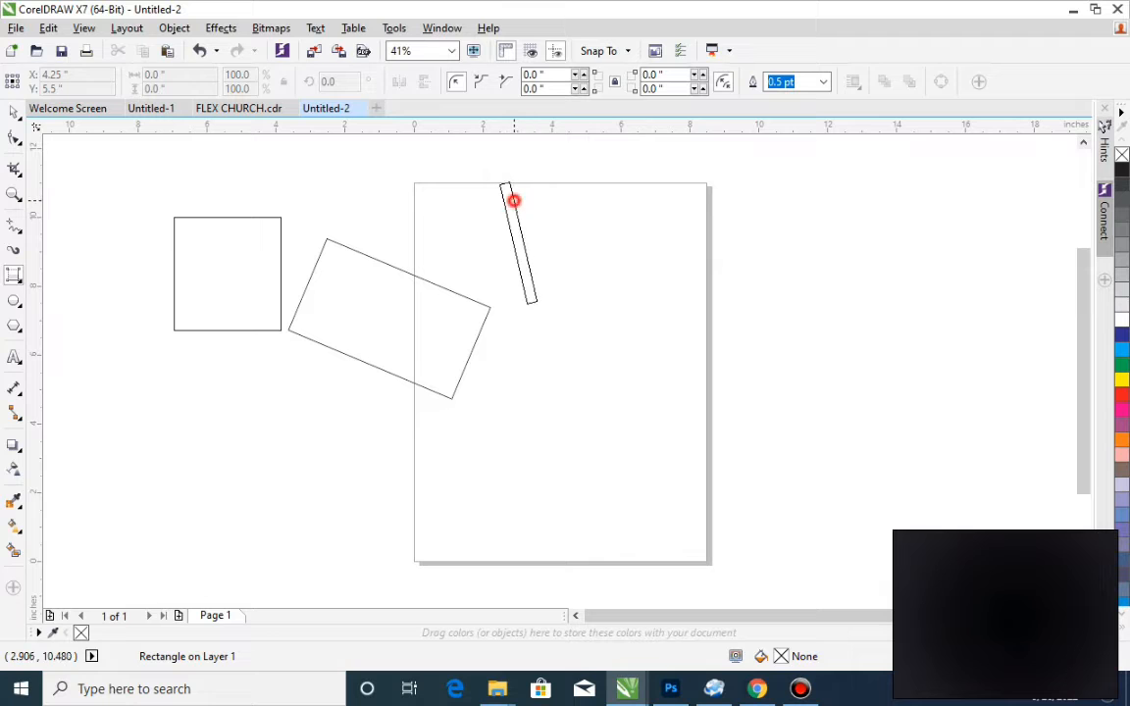
- Create a copy of the narrow bar rotated about its centre to about 8.8°, so the two bars cross
{"action": "key", "text": "space"}
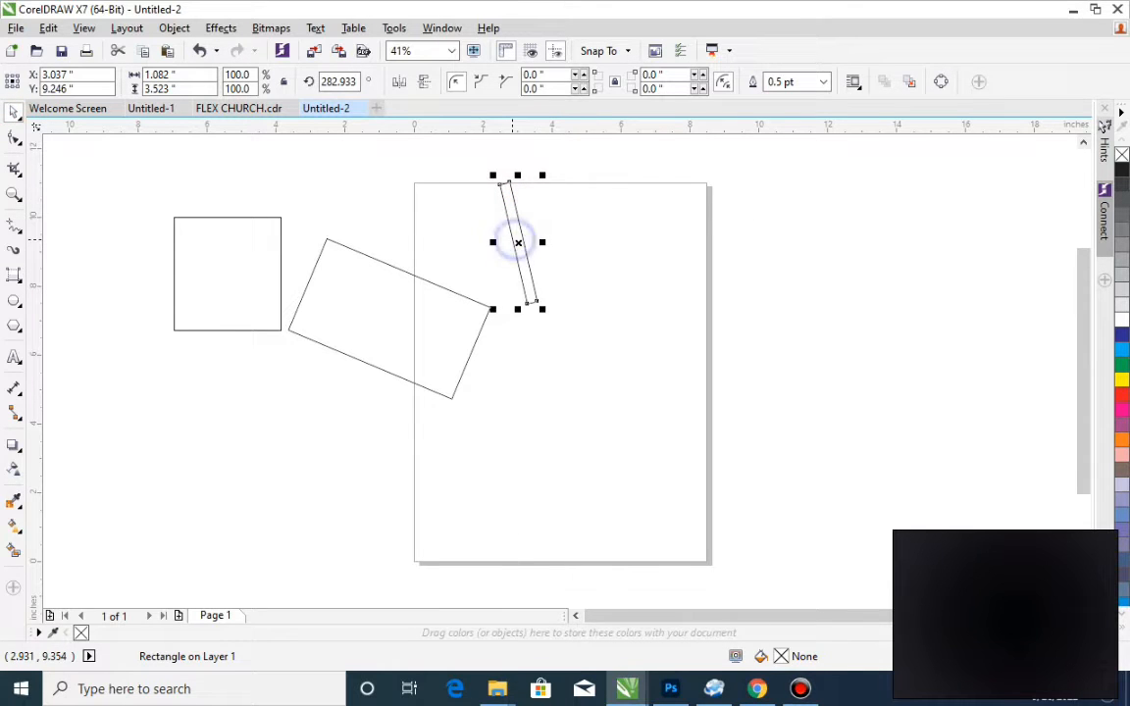
{"action": "right_click", "coordinate": [518, 242]}
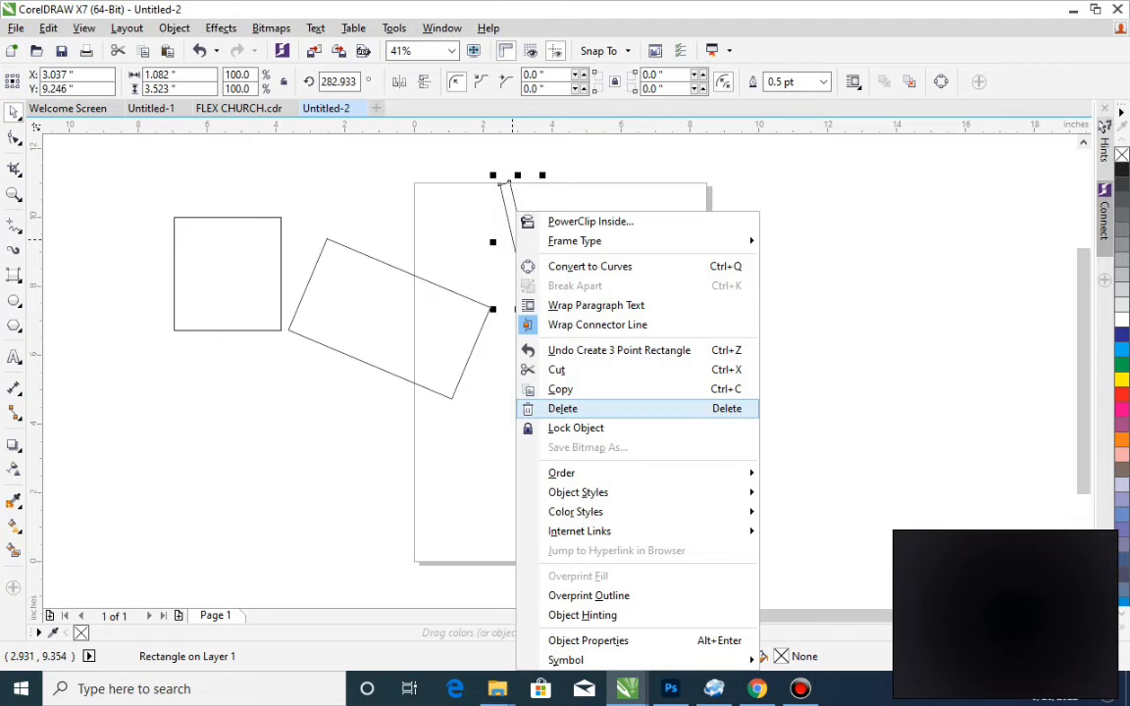
{"action": "left_click", "coordinate": [618, 389]}
{"action": "right_click", "coordinate": [540, 226]}
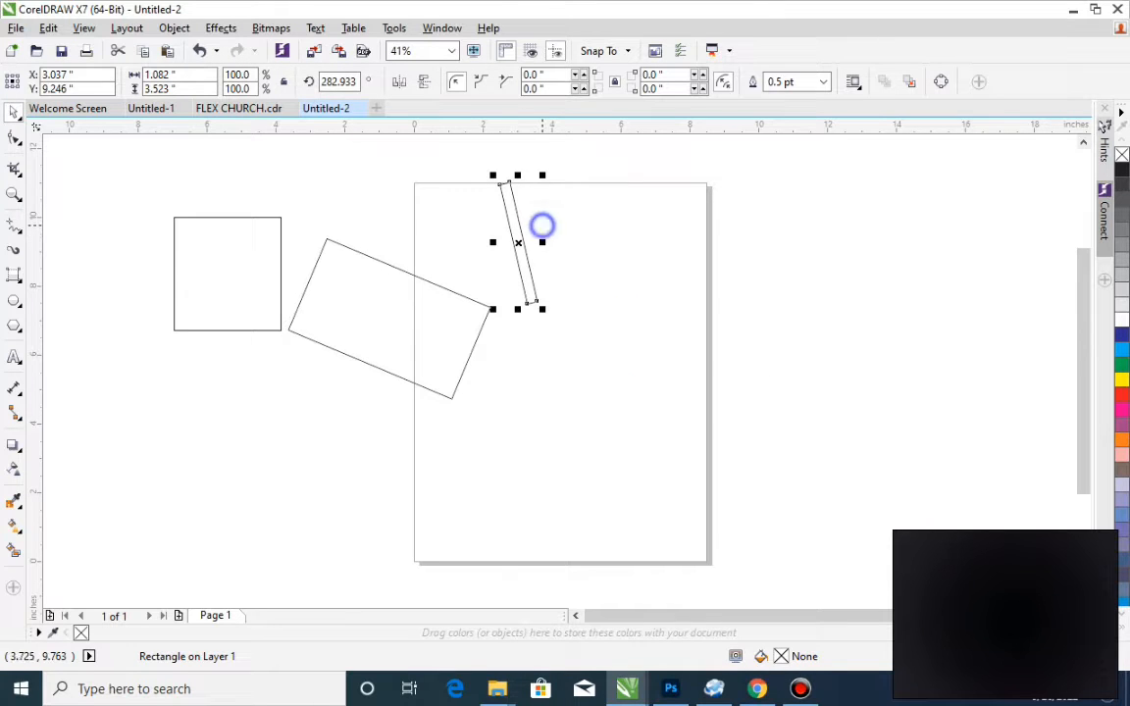
{"action": "left_click", "coordinate": [639, 336]}
{"action": "left_click", "coordinate": [520, 242]}
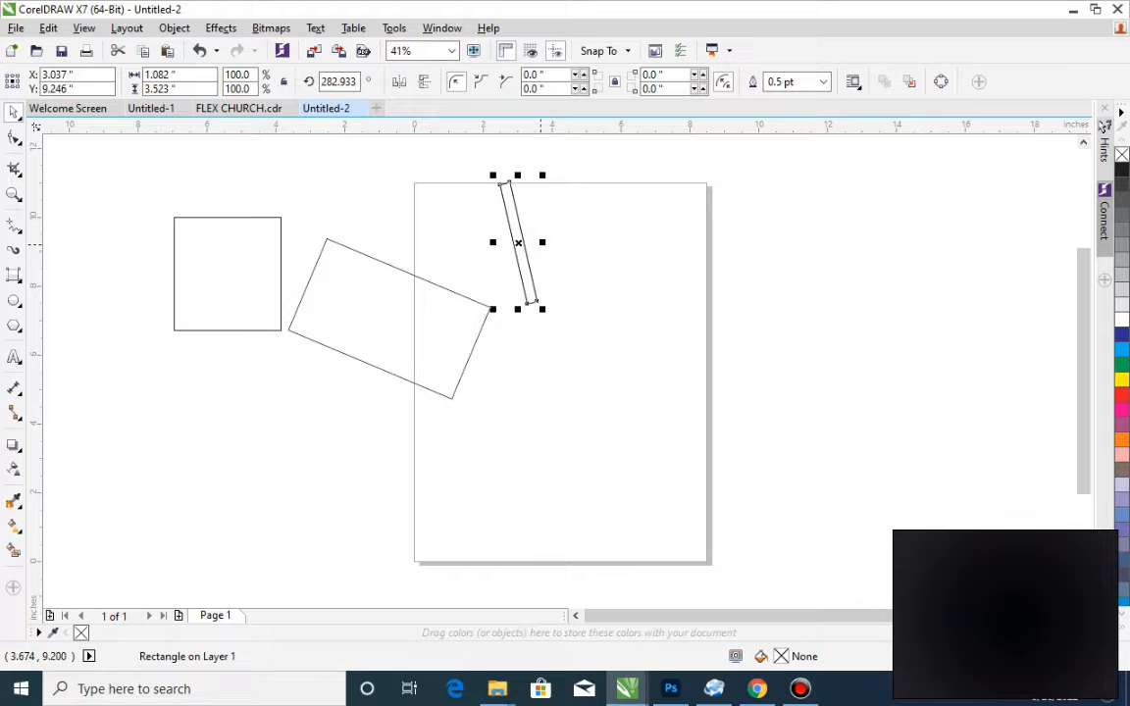
{"action": "left_click", "coordinate": [520, 243]}
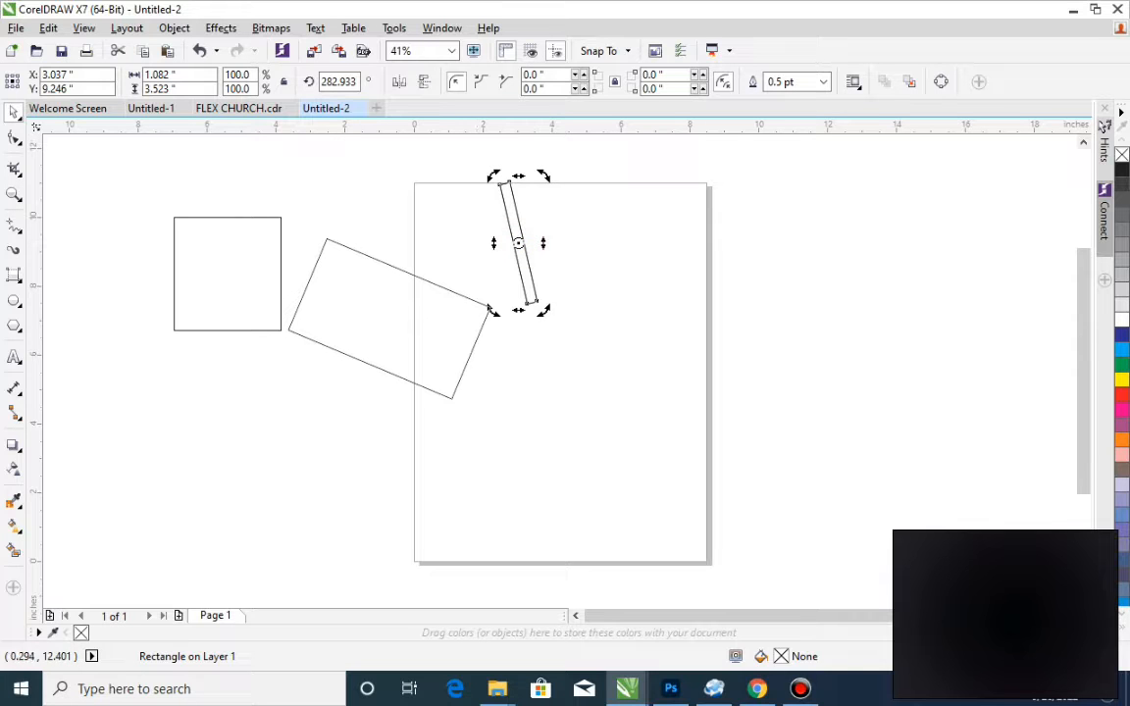
{"action": "left_click_drag", "start_coordinate": [546, 310], "coordinate": [583, 224]}
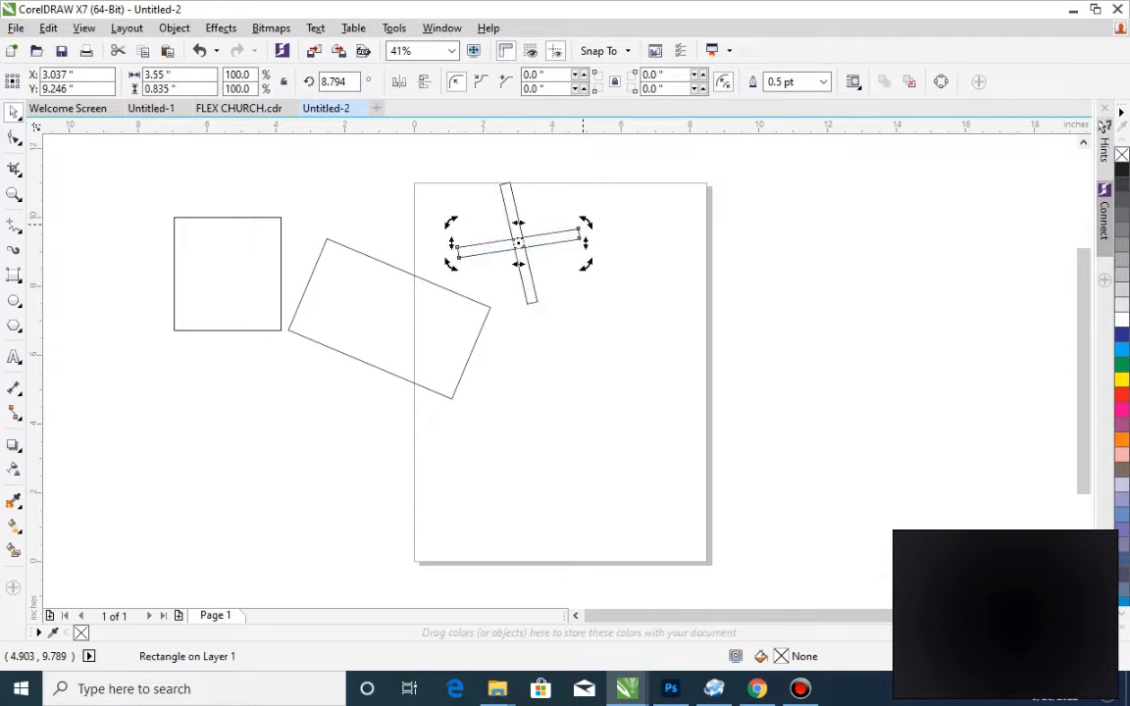
- Rotate both crossed bars together to about 272.3° so the cross stands nearly upright, and deselect them
{"action": "left_click", "coordinate": [527, 176]}
{"action": "left_click_drag", "start_coordinate": [398, 169], "coordinate": [573, 326]}
{"action": "left_click", "coordinate": [537, 243]}
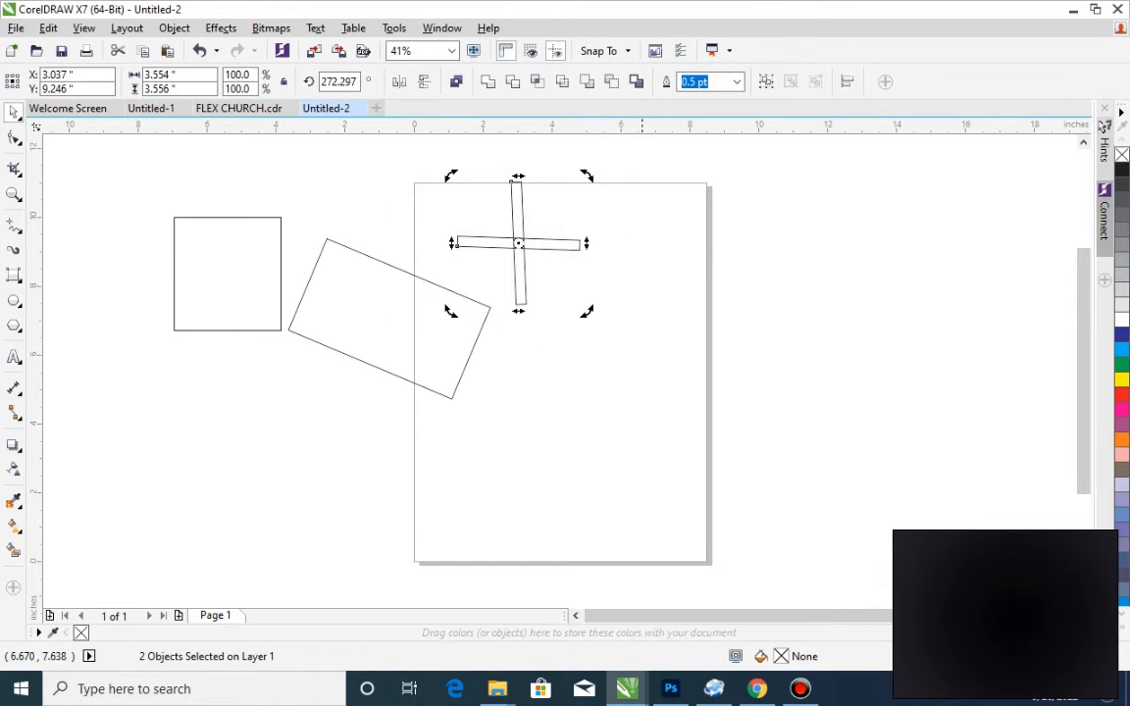
{"action": "left_click", "coordinate": [644, 217]}
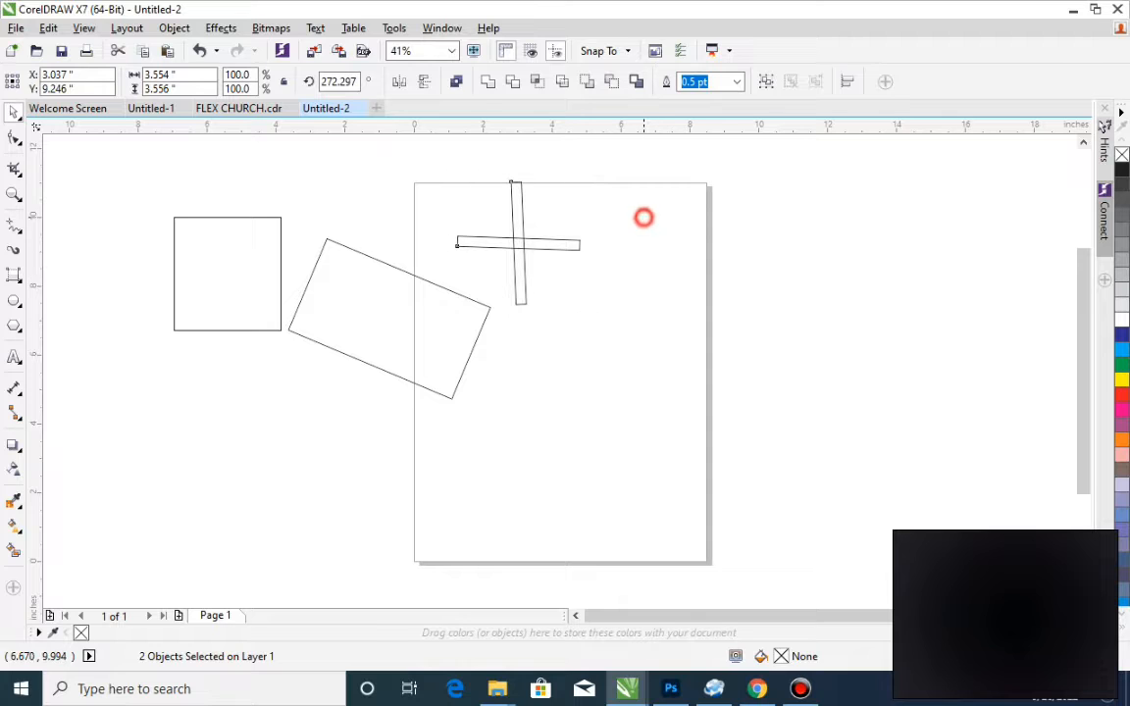
- Place a copy of the untilted rectangle inside the page below the cross, centred at about X 5.6, Y 5.3 inches
{"action": "left_click", "coordinate": [411, 323]}
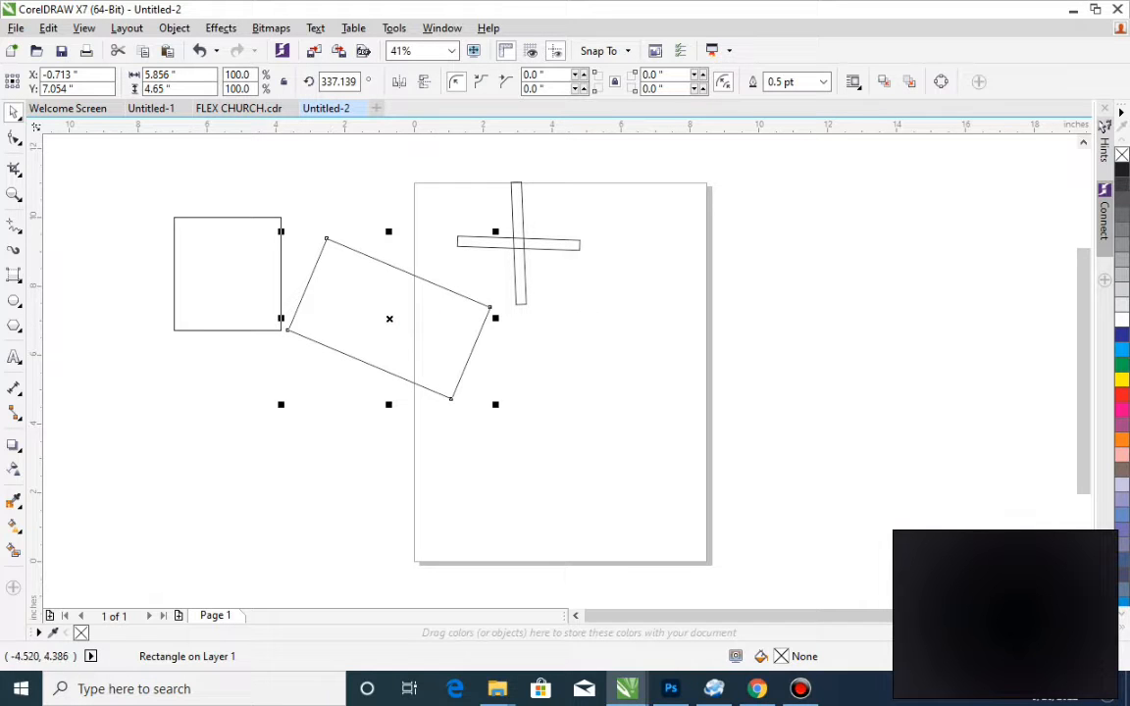
{"action": "left_click", "coordinate": [226, 270]}
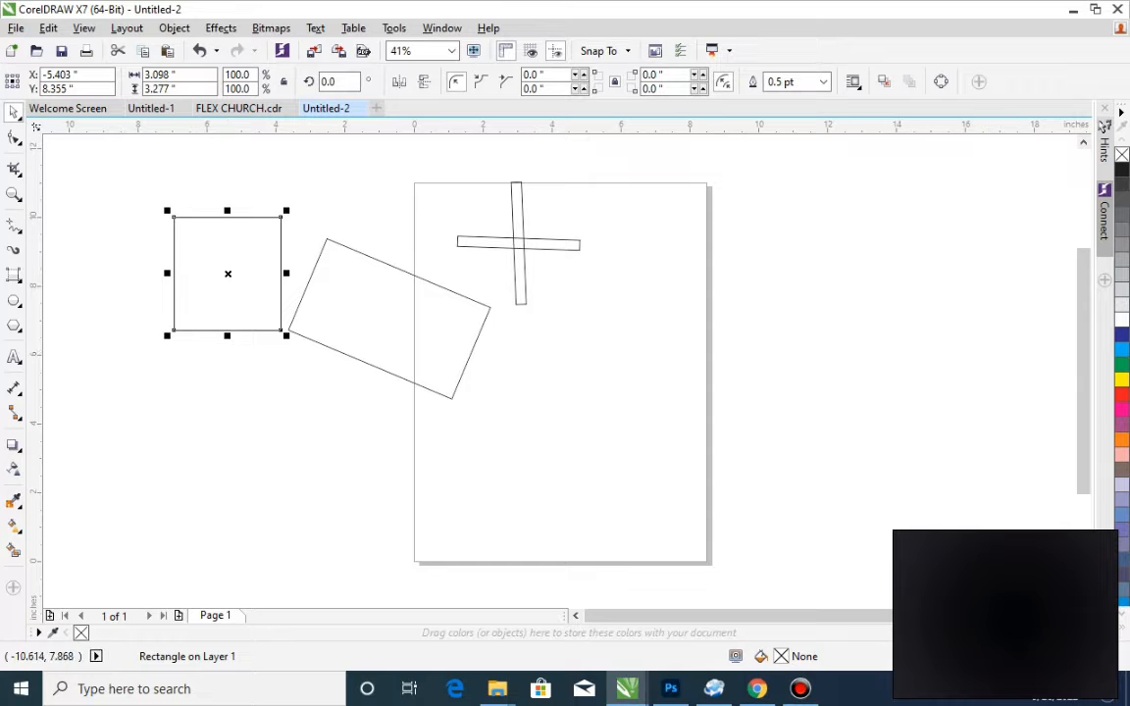
{"action": "left_click", "coordinate": [14, 275]}
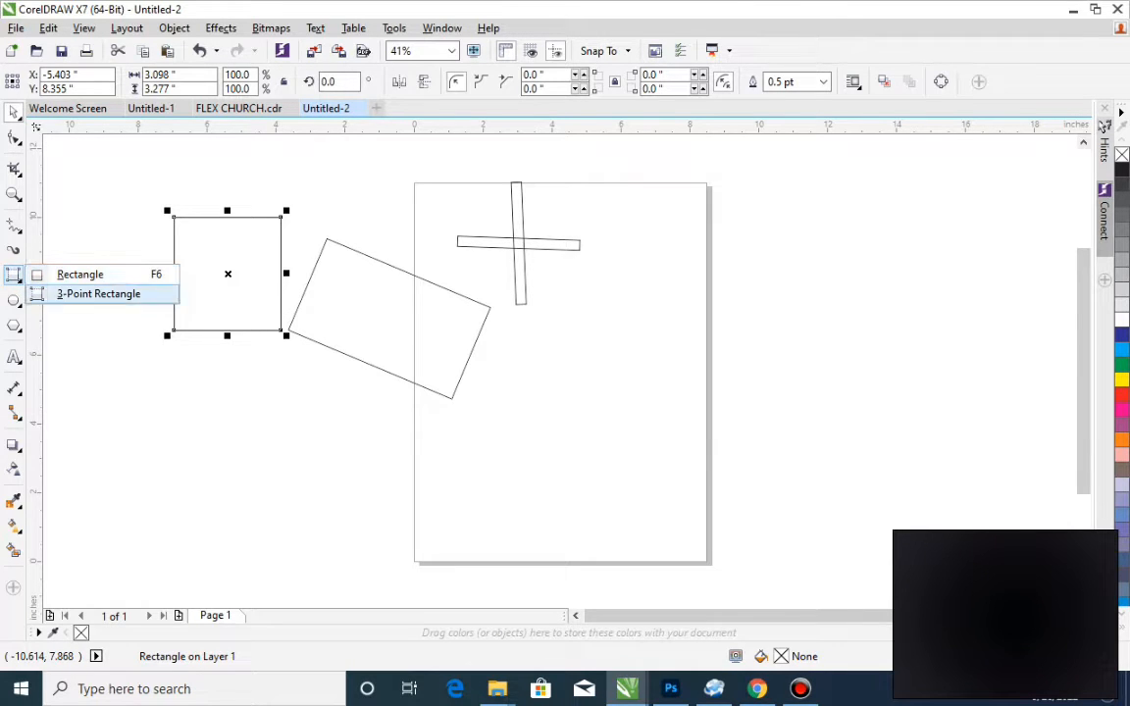
{"action": "left_click", "coordinate": [102, 317]}
{"action": "left_click_drag", "start_coordinate": [228, 274], "coordinate": [609, 379]}
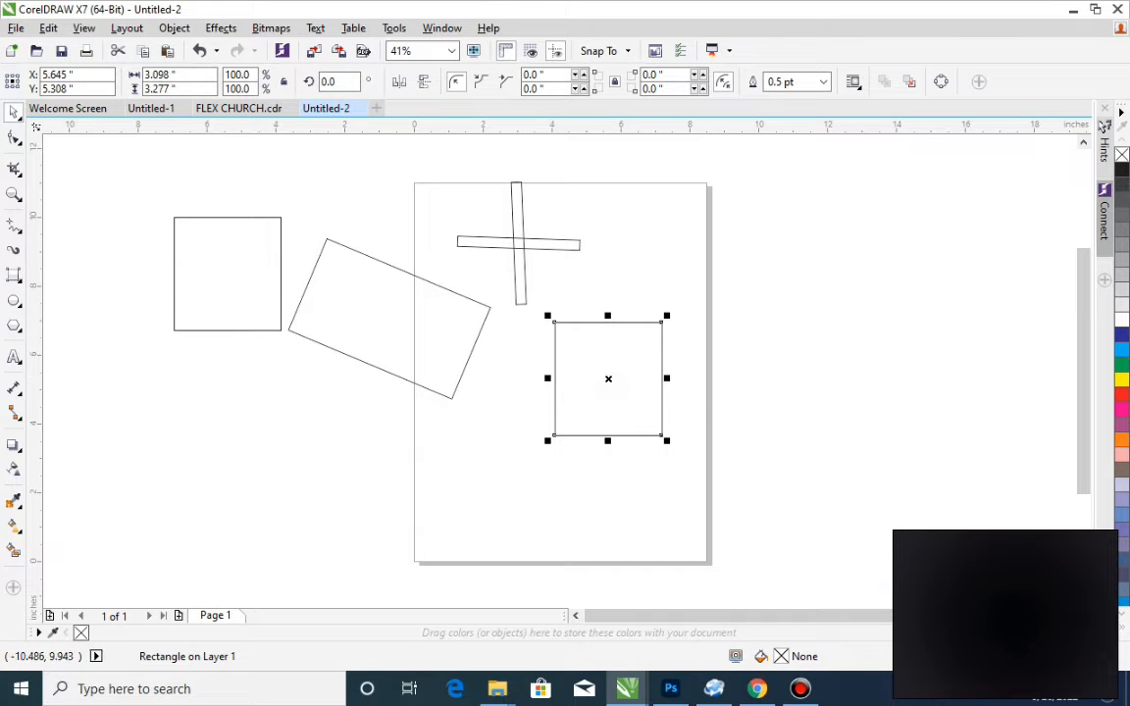
- Convert the copied rectangle to curves and pull new nodes at the midpoints of both vertical sides to its centre, forming an hourglass
{"action": "left_click", "coordinate": [14, 139]}
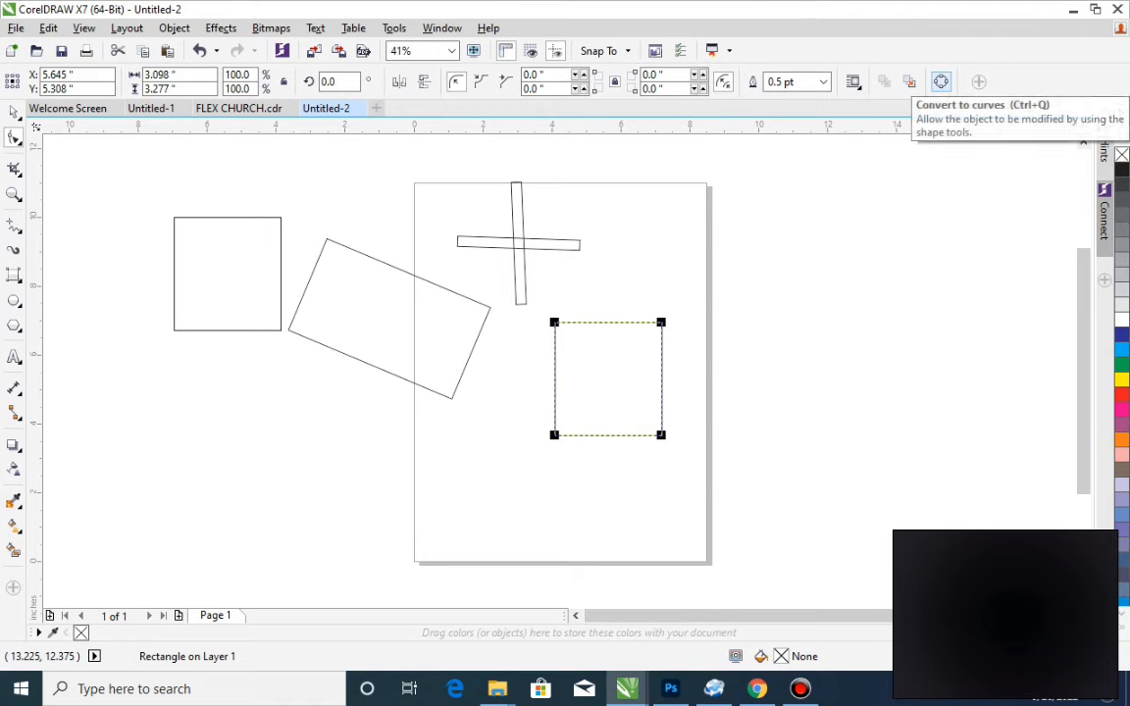
{"action": "left_click", "coordinate": [941, 82]}
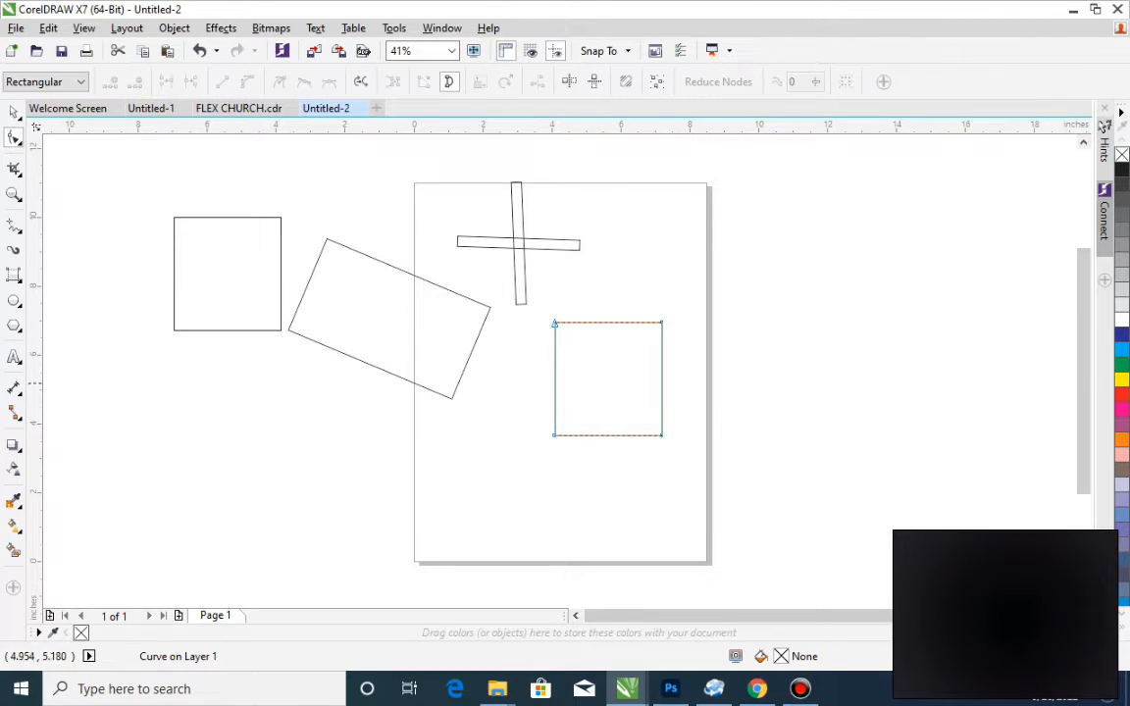
{"action": "left_click", "coordinate": [553, 382]}
{"action": "double_click", "coordinate": [554, 382]}
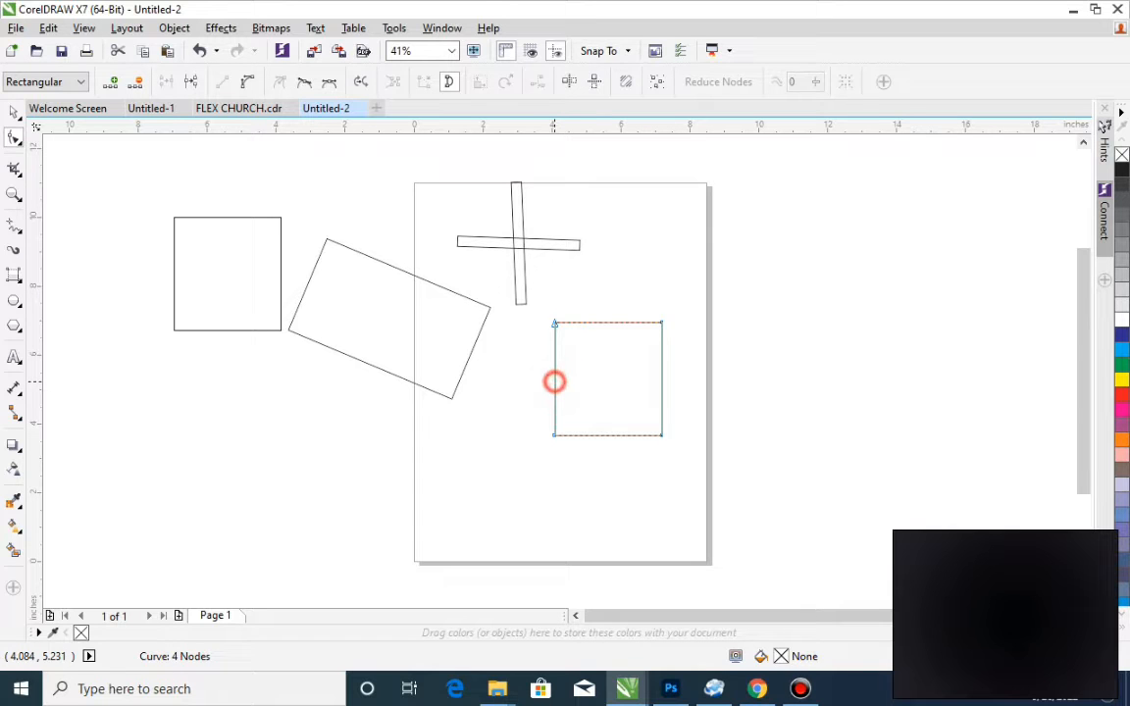
{"action": "left_click_drag", "start_coordinate": [553, 381], "coordinate": [608, 379]}
{"action": "double_click", "coordinate": [662, 379]}
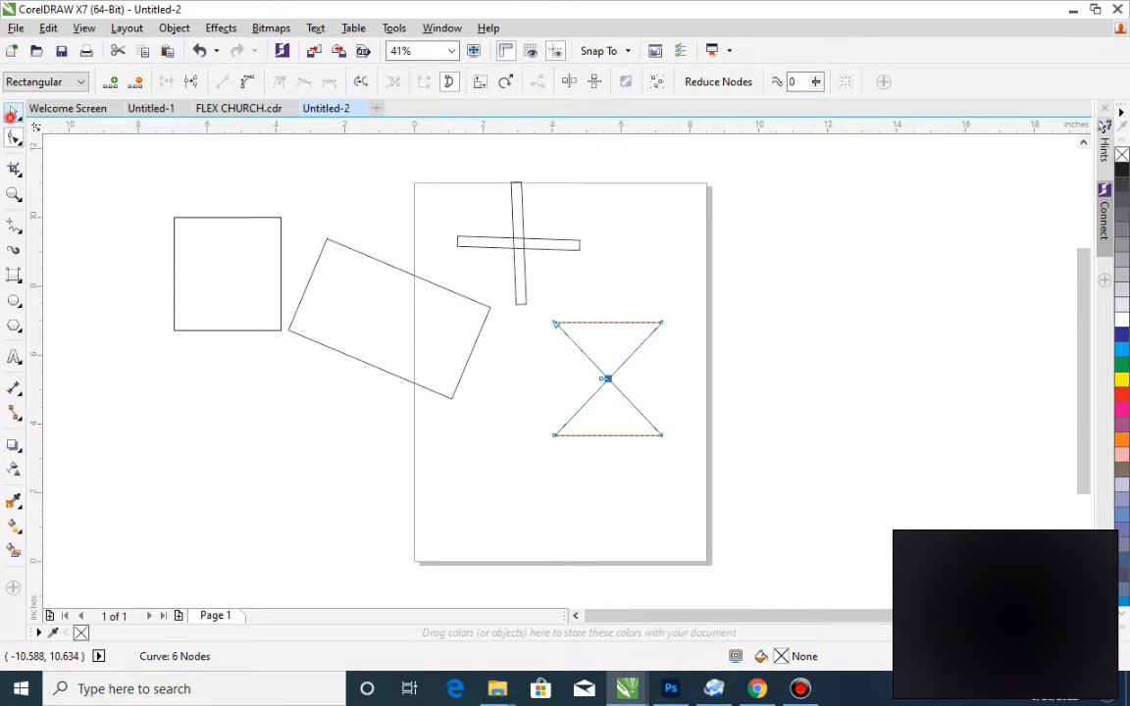
- Place a copy of the hourglass above the original, at the page's upper-right corner, and reselect the original
{"action": "left_click", "coordinate": [14, 112]}
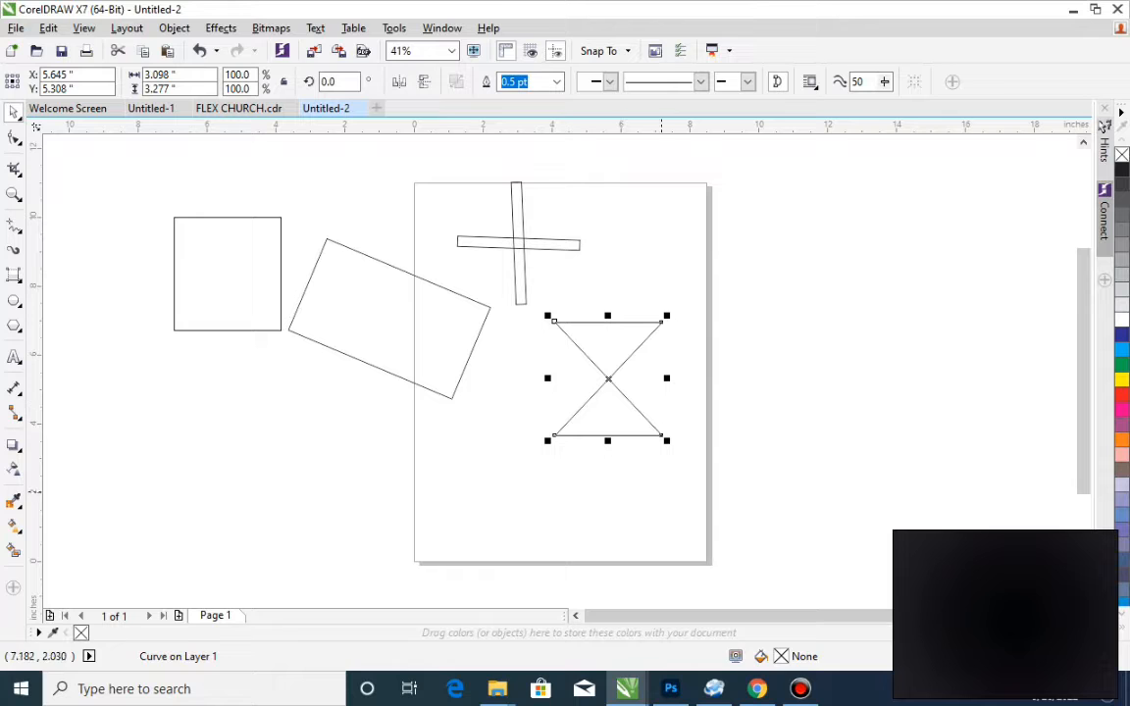
{"action": "mouse_move", "coordinate": [608, 410]}
{"action": "left_mouse_down"}
{"action": "mouse_move", "coordinate": [661, 259]}
{"action": "mouse_move", "coordinate": [668, 264]}
{"action": "left_mouse_up"}
{"action": "left_click", "coordinate": [610, 403]}
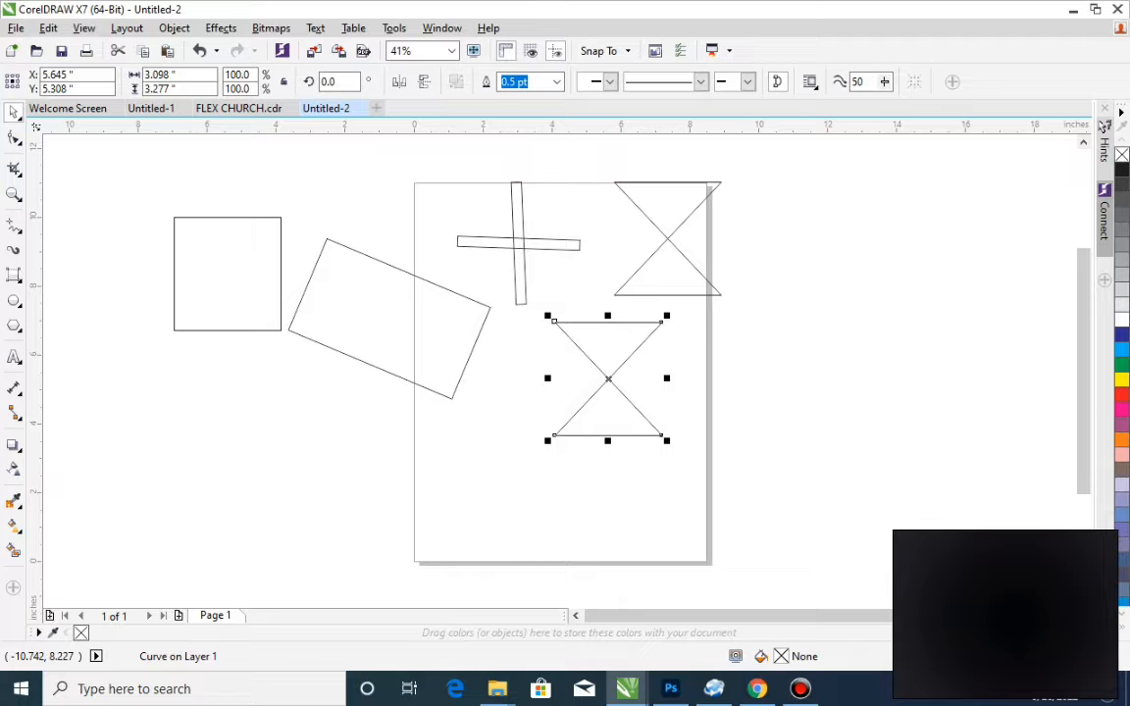
{"action": "left_click", "coordinate": [14, 275]}
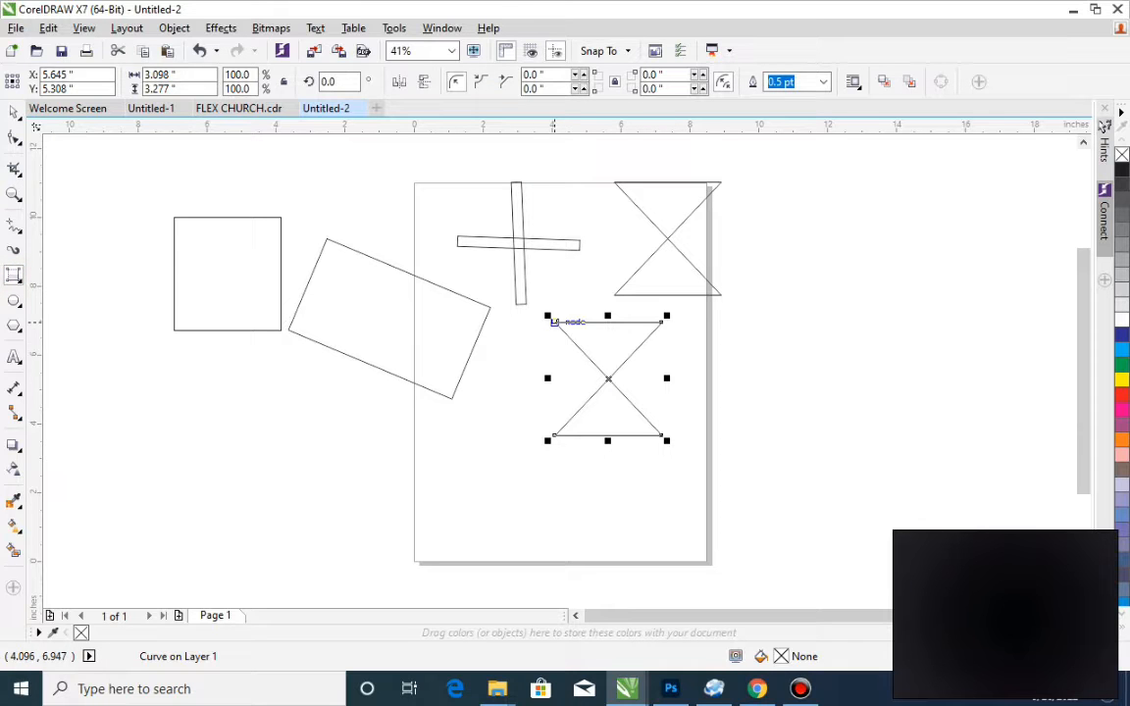
{"action": "left_click_drag", "start_coordinate": [549, 323], "coordinate": [667, 408]}
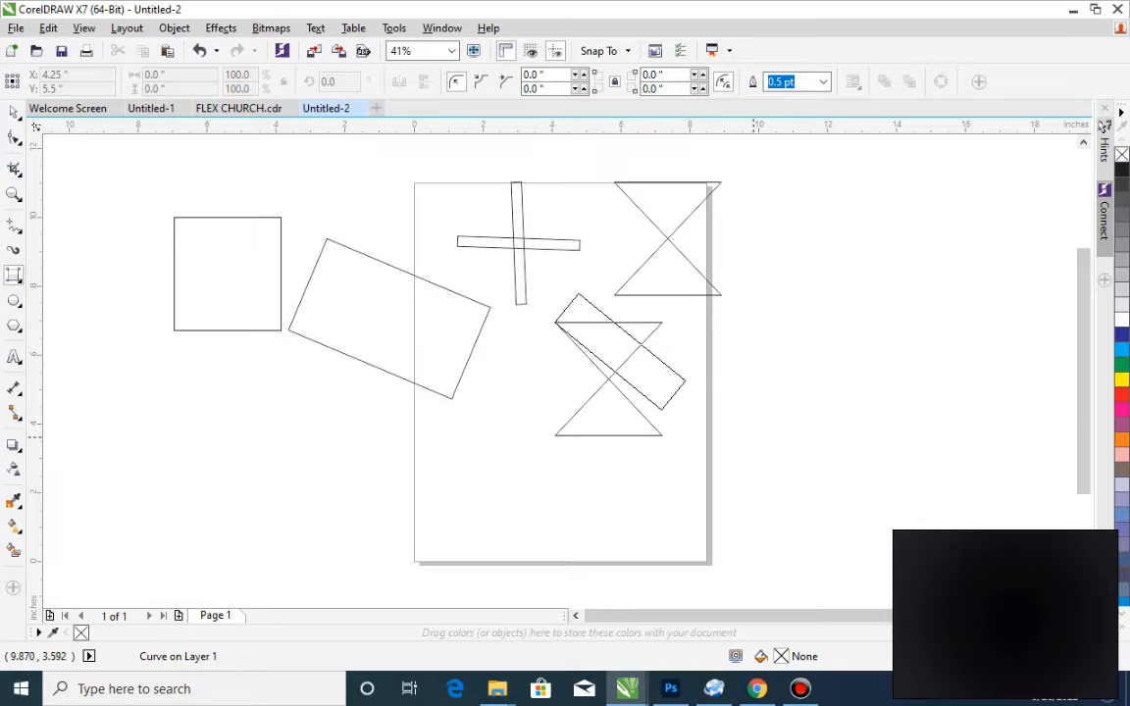
{"action": "left_click", "coordinate": [747, 432]}
{"action": "key", "text": "ctrl+z"}
{"action": "key", "text": "space"}
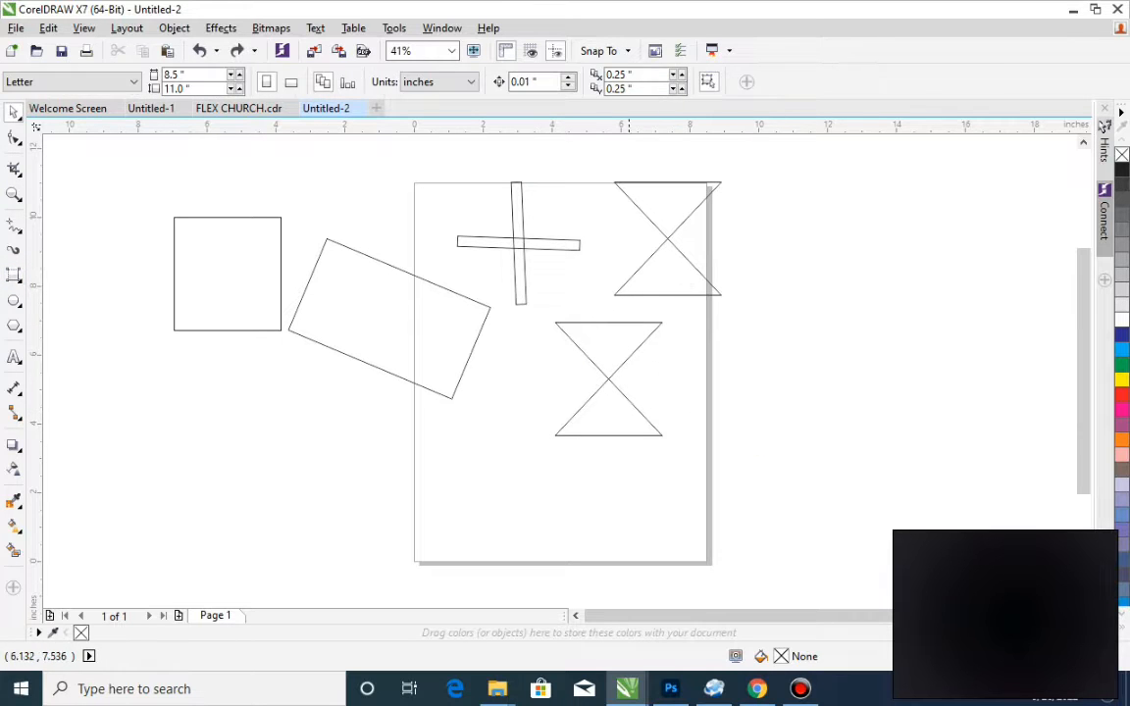
- Add a node at the middle of the lower hourglass's upper edge and move it down to form a V-shaped notch
{"action": "left_click", "coordinate": [609, 350]}
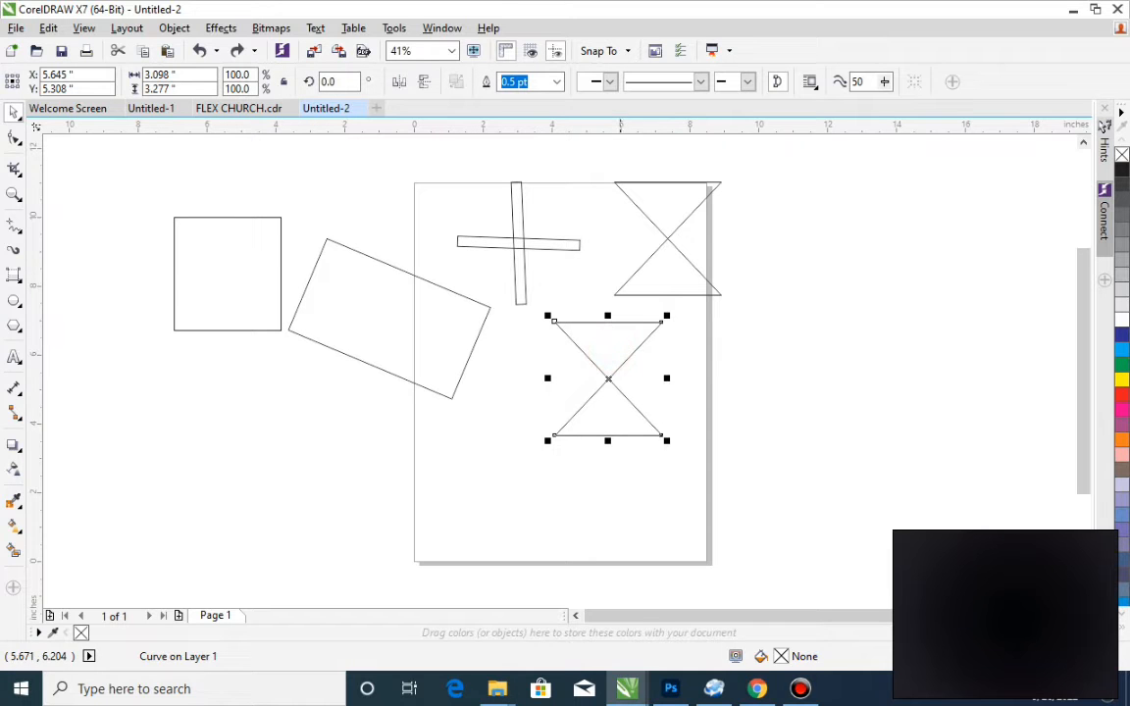
{"action": "left_click", "coordinate": [13, 137]}
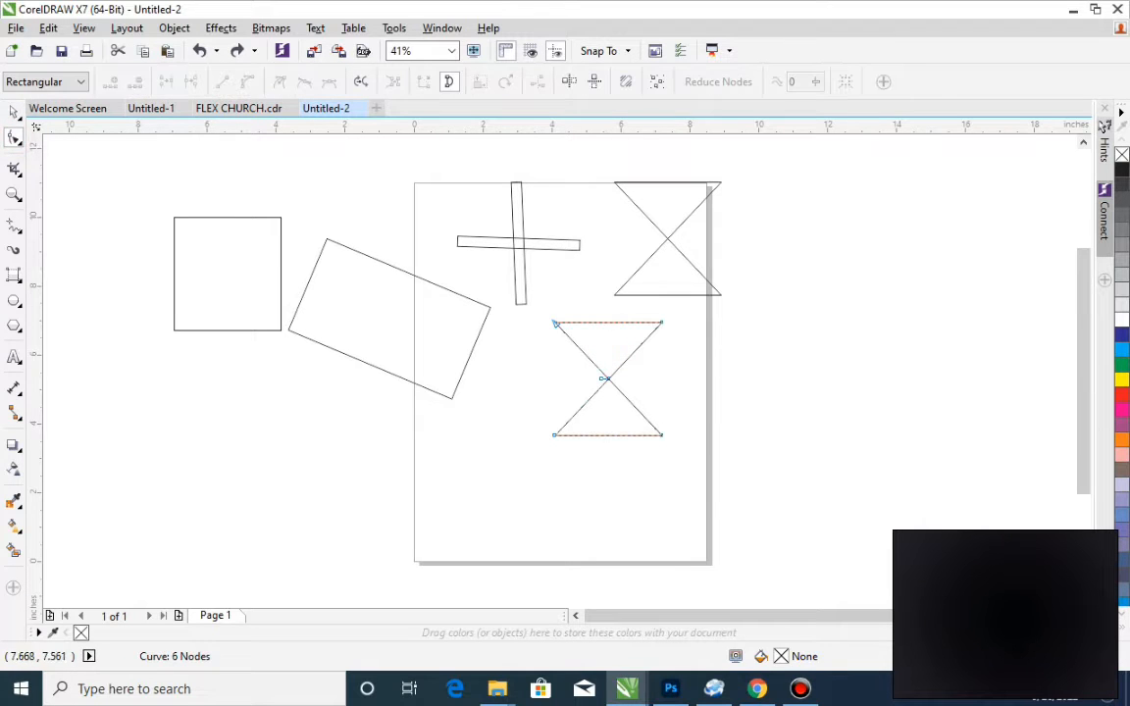
{"action": "double_click", "coordinate": [605, 322]}
{"action": "left_click_drag", "start_coordinate": [606, 322], "coordinate": [610, 352]}
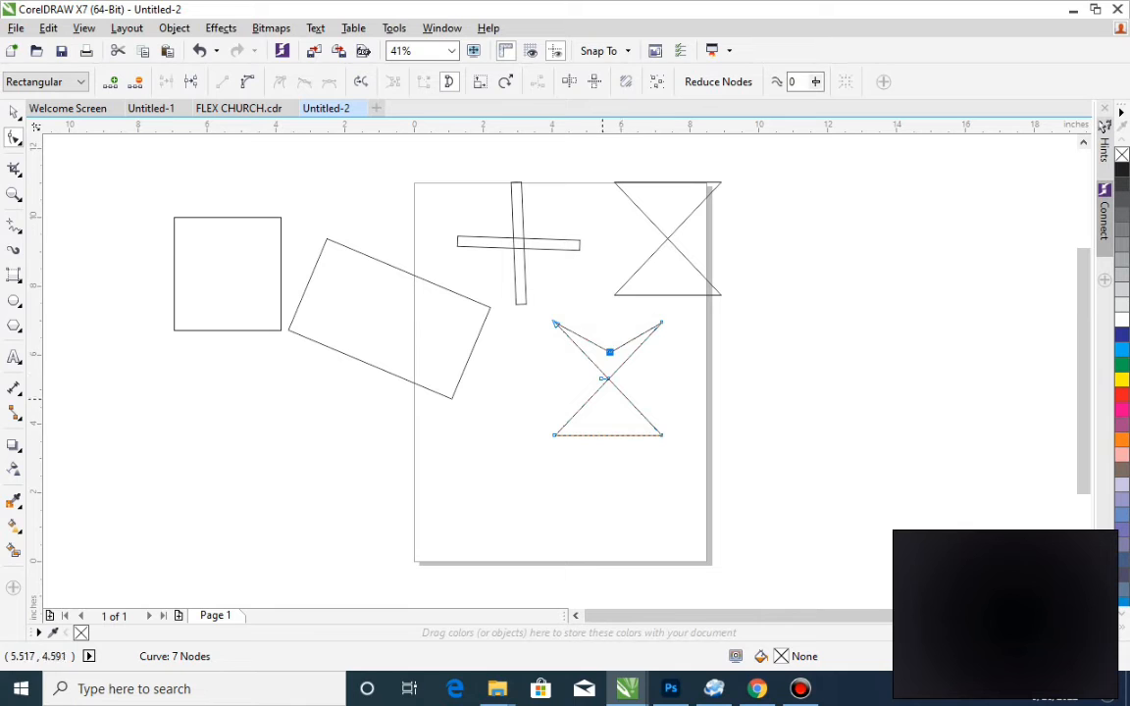
- Add nodes on the right-hand slanted edges of the notched hourglass and pull the waist node between them outward into a point
{"action": "left_click", "coordinate": [606, 349]}
{"action": "mouse_move", "coordinate": [625, 360]}
{"action": "left_mouse_down"}
{"action": "mouse_move", "coordinate": [666, 373]}
{"action": "mouse_move", "coordinate": [624, 361]}
{"action": "left_mouse_up"}
{"action": "left_click", "coordinate": [630, 403]}
{"action": "left_click_drag", "start_coordinate": [609, 379], "coordinate": [676, 375]}
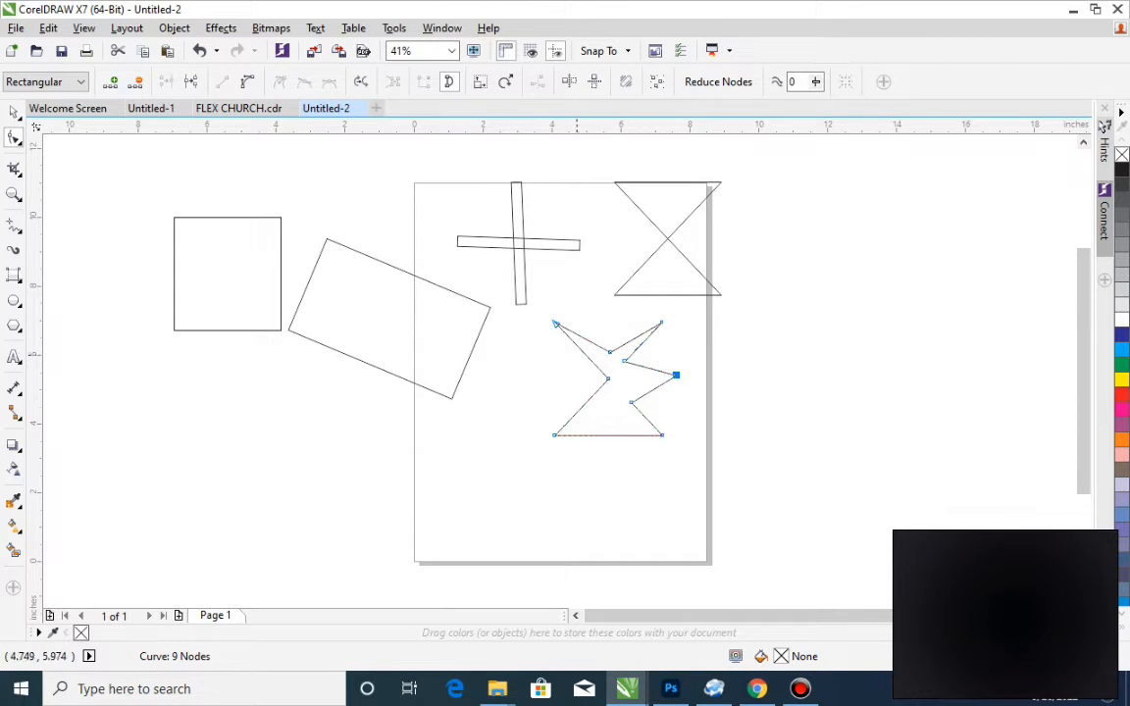
- Add nodes on the left upper edge of the shape and pull one outward to form a left point, adjusting nodes on the opposite side
{"action": "double_click", "coordinate": [593, 365]}
{"action": "left_click_drag", "start_coordinate": [593, 365], "coordinate": [531, 375]}
{"action": "double_click", "coordinate": [601, 368]}
{"action": "left_click_drag", "start_coordinate": [675, 374], "coordinate": [676, 401]}
{"action": "left_click", "coordinate": [616, 372]}
{"action": "double_click", "coordinate": [616, 372]}
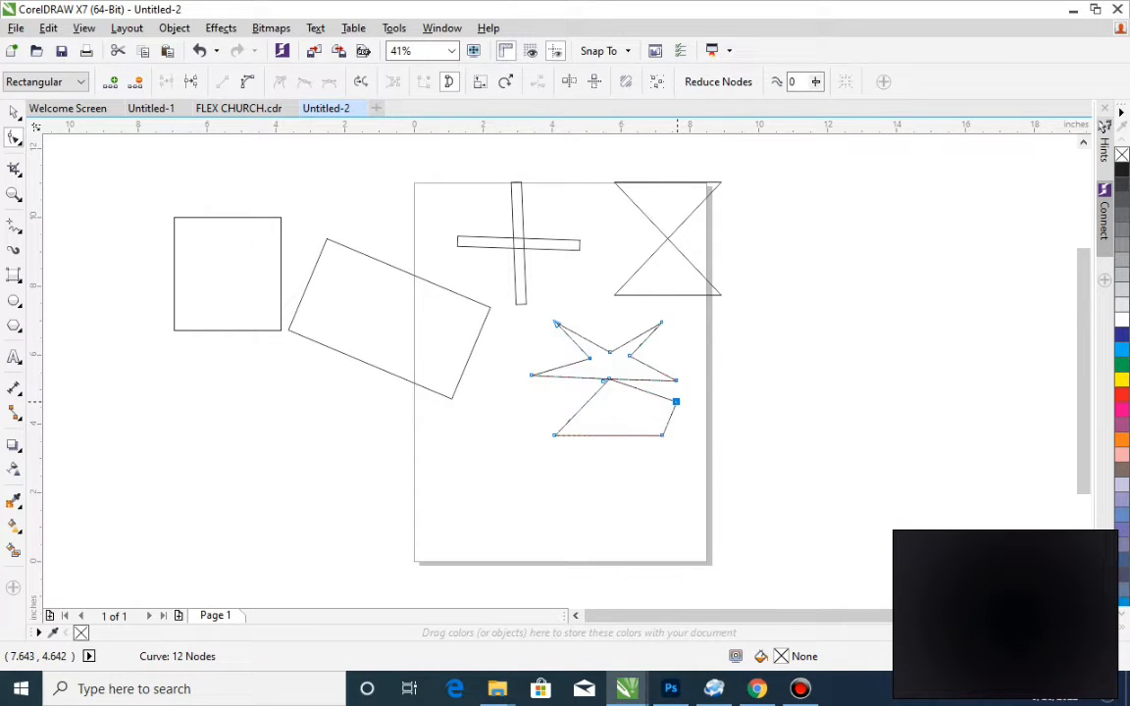
- Undo the last node move, then add three nodes on the shape's lower left slanted edge and pull the middle one outward into a left point
{"action": "key", "text": "ctrl+z"}
{"action": "left_click", "coordinate": [587, 396]}
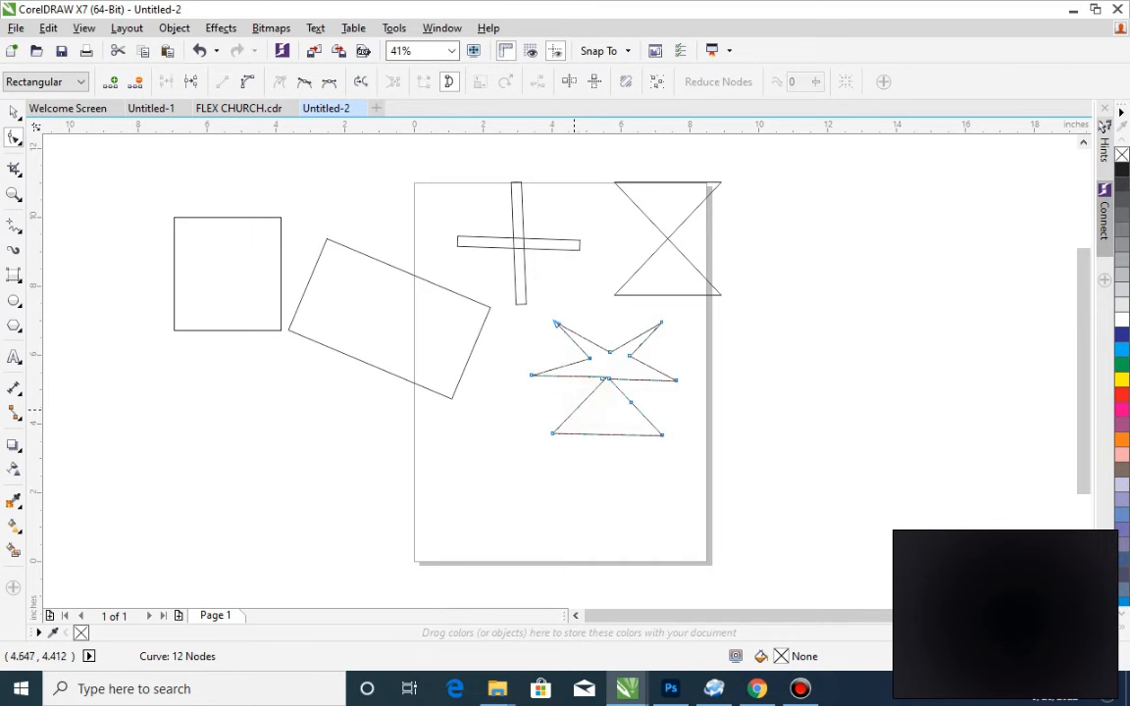
{"action": "double_click", "coordinate": [592, 396]}
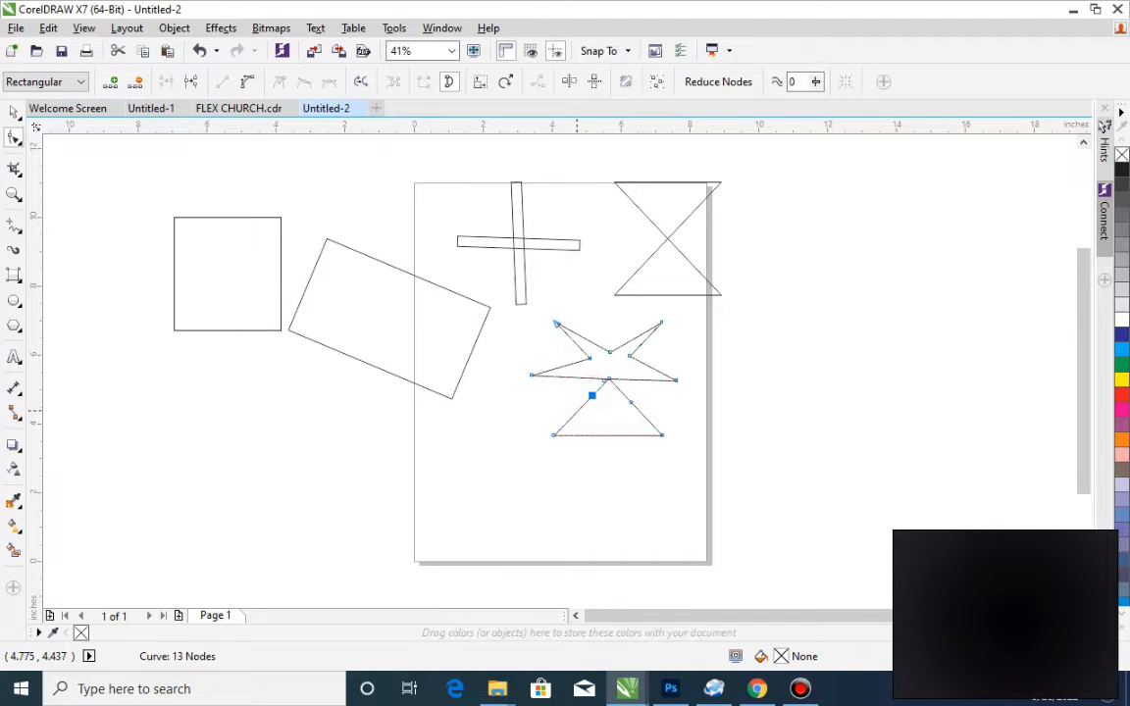
{"action": "double_click", "coordinate": [570, 419]}
{"action": "double_click", "coordinate": [583, 403]}
{"action": "left_click_drag", "start_coordinate": [584, 404], "coordinate": [535, 392]}
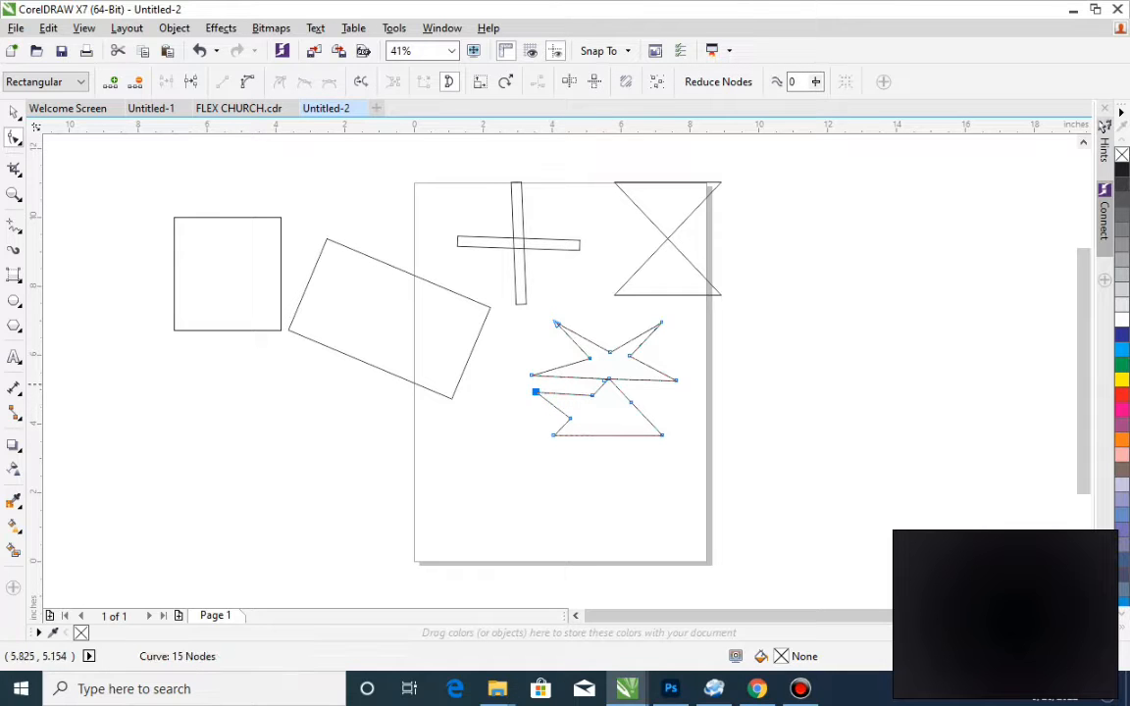
{"action": "left_click", "coordinate": [592, 395]}
- Add nodes on the lower right slanted edge to pull out a matching right point, and delete the leftover nodes at the shape's centre
{"action": "double_click", "coordinate": [648, 422]}
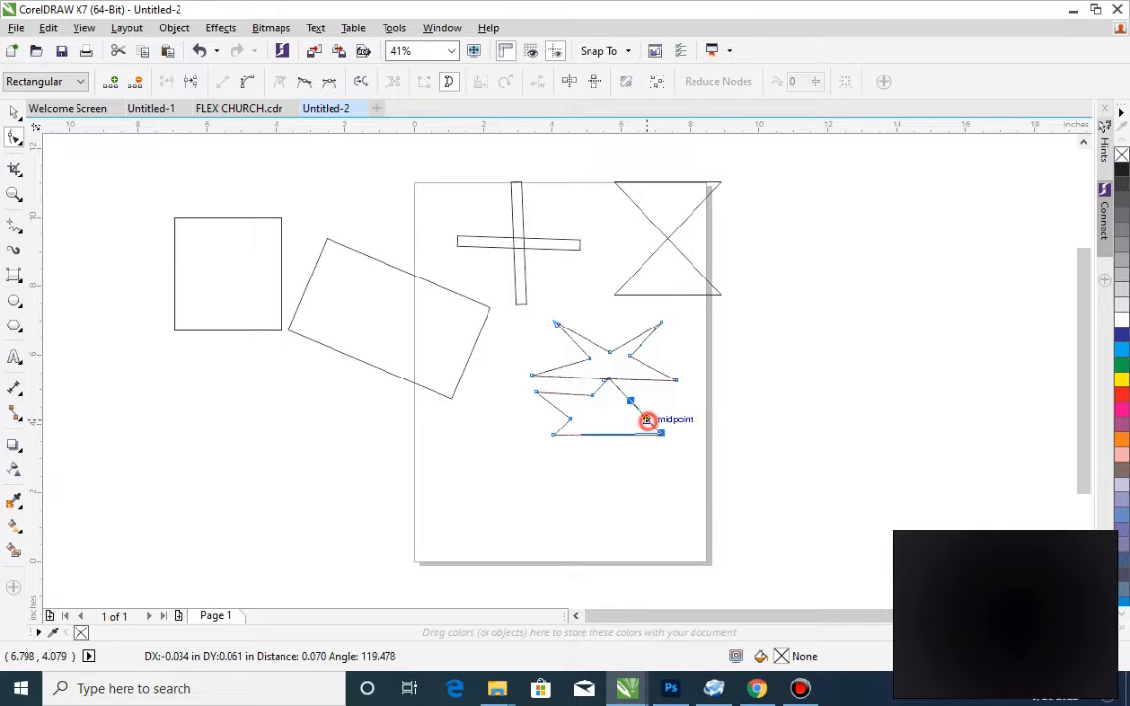
{"action": "double_click", "coordinate": [643, 415]}
{"action": "mouse_move", "coordinate": [633, 402]}
{"action": "left_mouse_down"}
{"action": "mouse_move", "coordinate": [625, 395]}
{"action": "mouse_move", "coordinate": [678, 393]}
{"action": "left_mouse_up"}
{"action": "left_click", "coordinate": [630, 401]}
{"action": "double_click", "coordinate": [630, 400]}
{"action": "double_click", "coordinate": [608, 380]}
{"action": "double_click", "coordinate": [606, 380]}
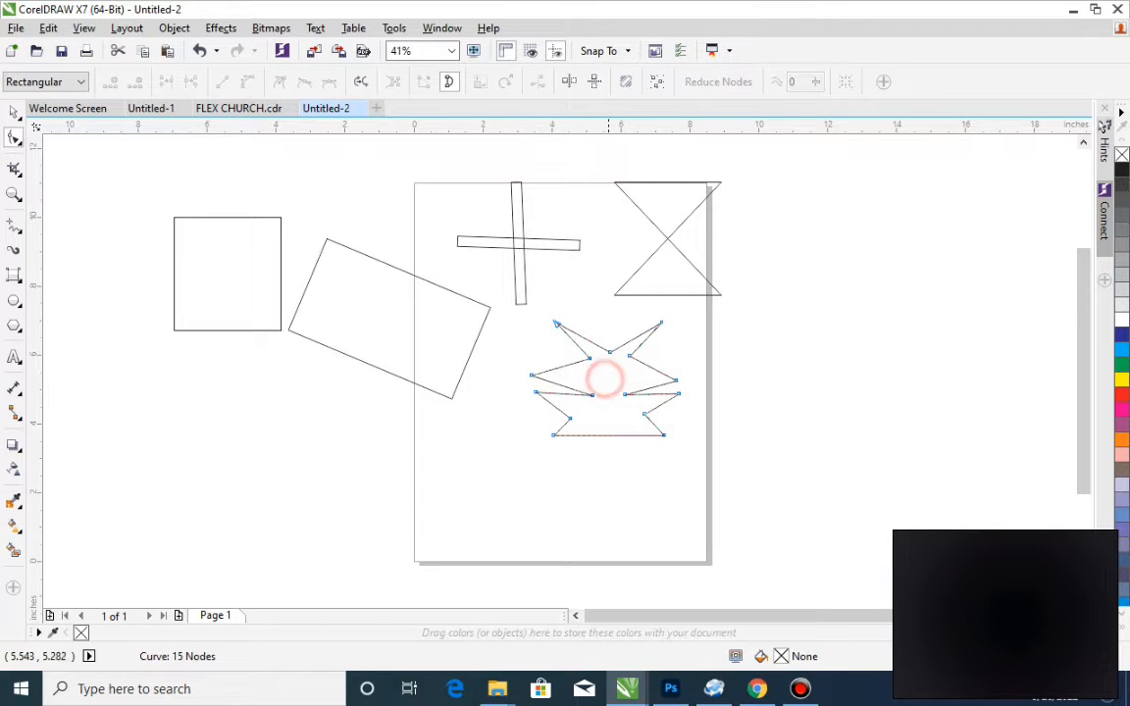
- Add three nodes along the shape's flat bottom edge and pull the middle one down into a long bottom point
{"action": "key", "text": "space"}
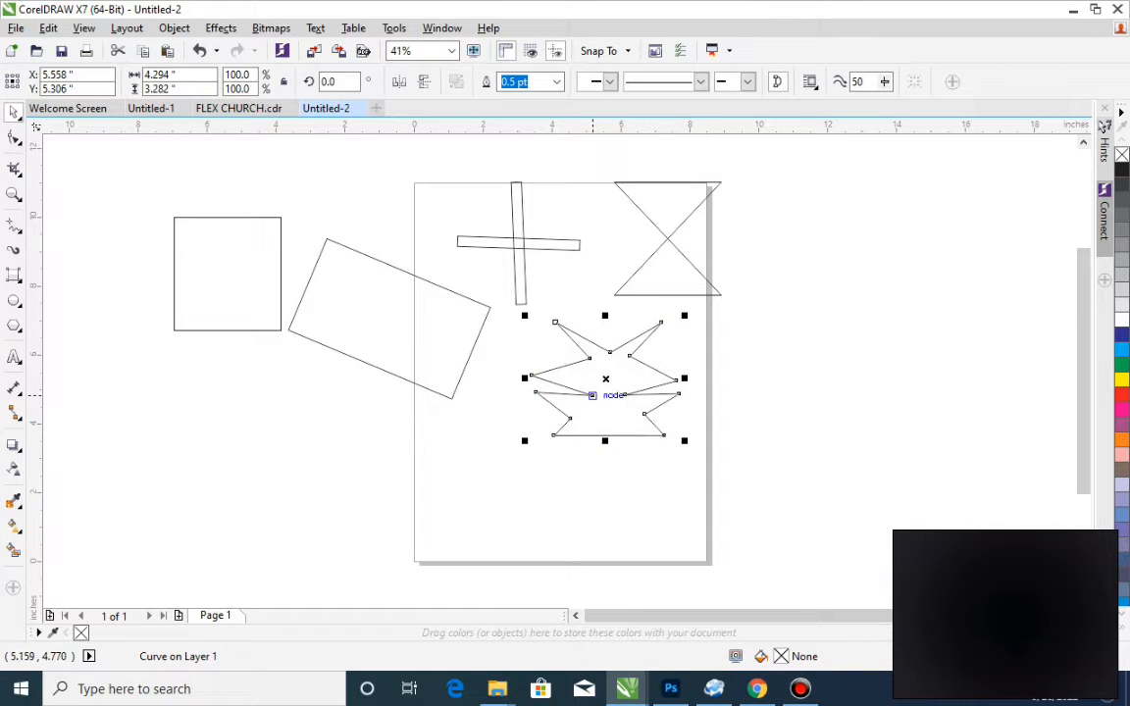
{"action": "key", "text": "space"}
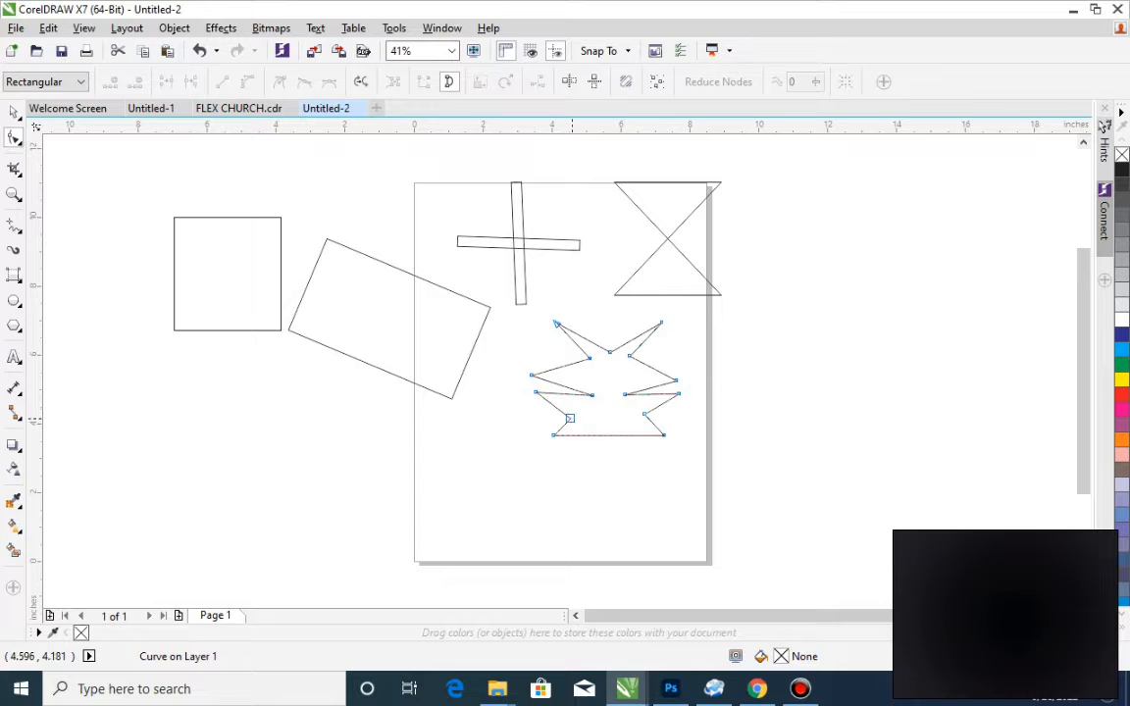
{"action": "left_click", "coordinate": [609, 437]}
{"action": "left_click", "coordinate": [607, 435]}
{"action": "double_click", "coordinate": [607, 435]}
{"action": "double_click", "coordinate": [584, 434]}
{"action": "double_click", "coordinate": [625, 434]}
{"action": "left_click_drag", "start_coordinate": [605, 433], "coordinate": [609, 479]}
{"action": "key", "text": "space"}
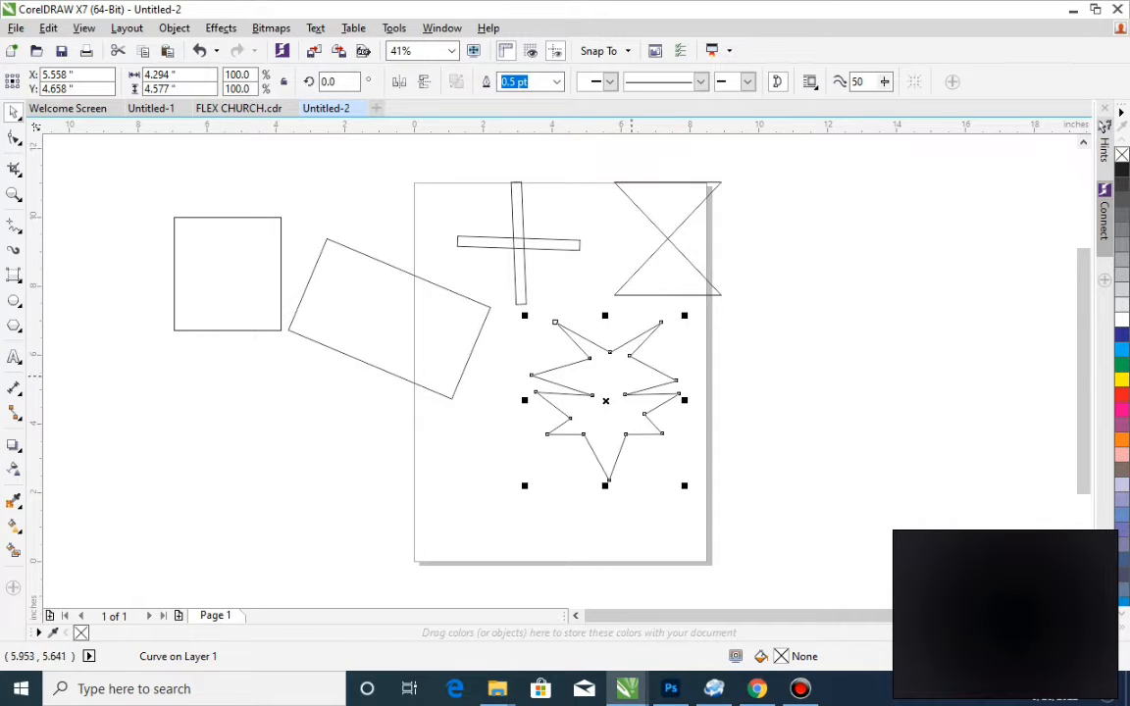
- Place a copy of the multi-pointed shape beside the page and reselect the original
{"action": "left_click_drag", "start_coordinate": [606, 401], "coordinate": [839, 402]}
{"action": "left_click", "coordinate": [605, 384]}
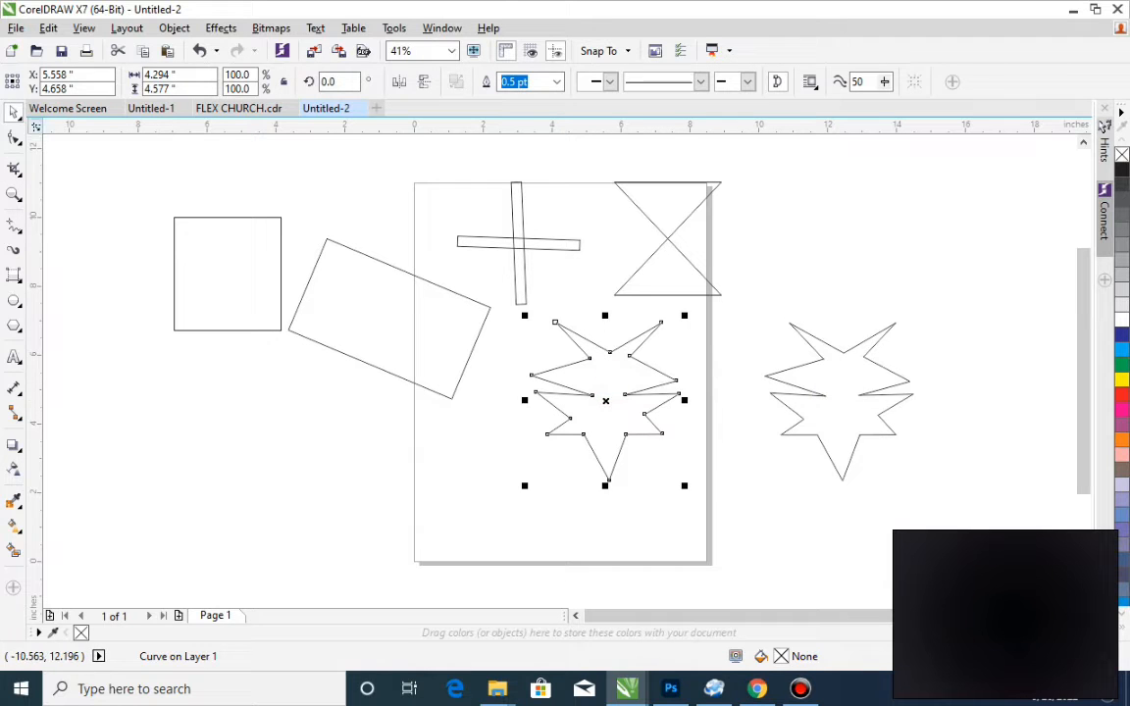
- Delete the original shape's top notch node, the two upper inner nodes and the upper pair of side points
{"action": "left_click", "coordinate": [14, 137]}
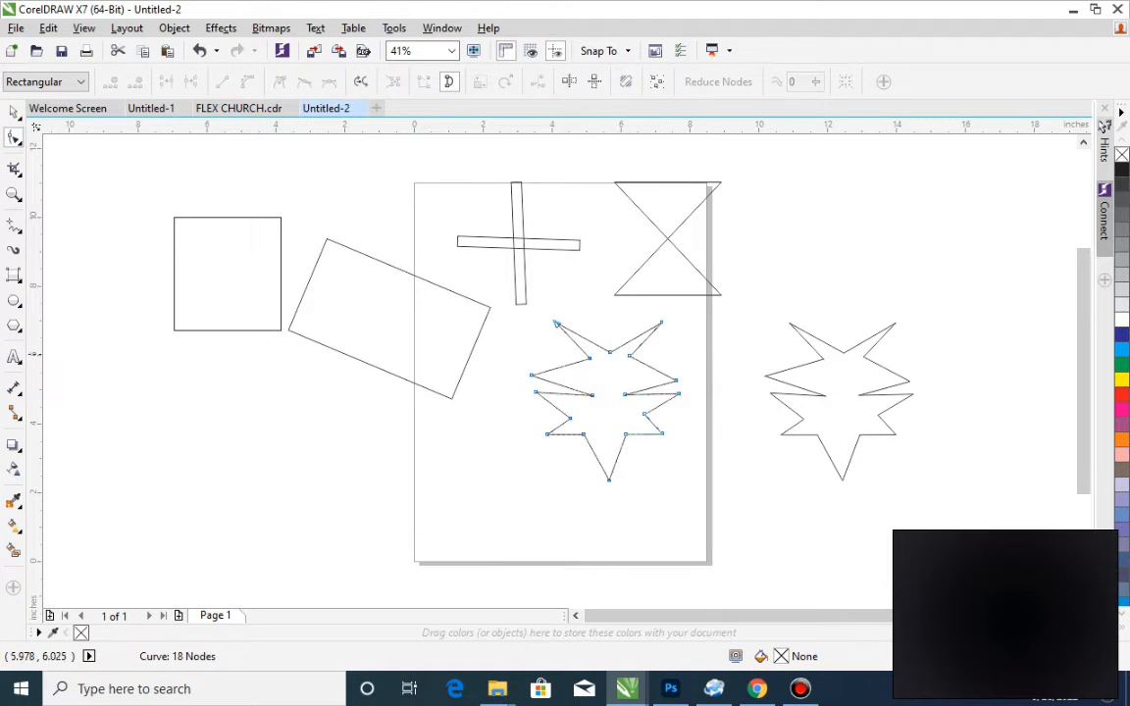
{"action": "double_click", "coordinate": [609, 351]}
{"action": "double_click", "coordinate": [590, 358]}
{"action": "double_click", "coordinate": [630, 354]}
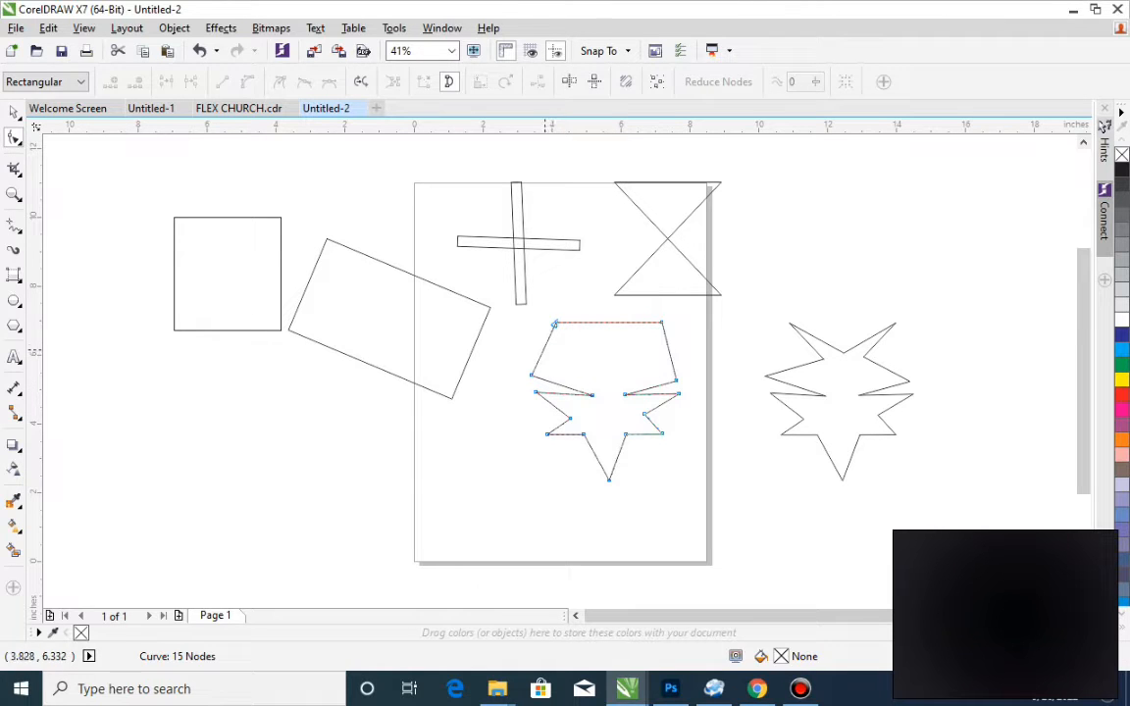
{"action": "double_click", "coordinate": [531, 375]}
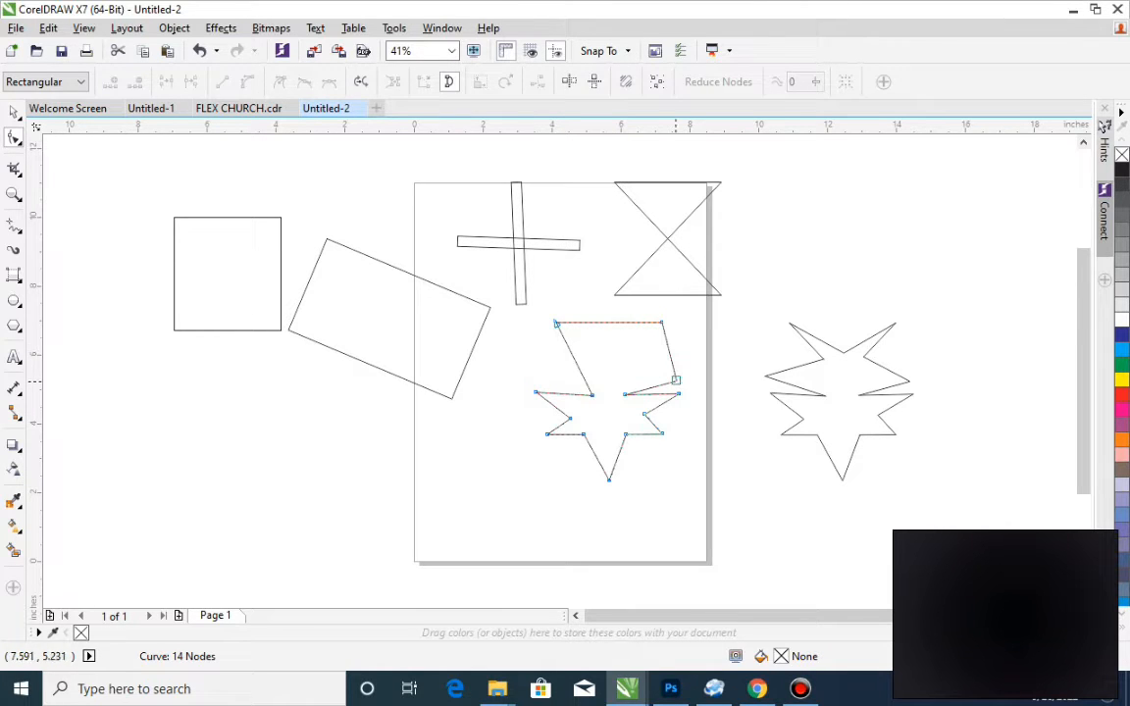
{"action": "double_click", "coordinate": [673, 382]}
{"action": "double_click", "coordinate": [674, 382]}
{"action": "double_click", "coordinate": [668, 382]}
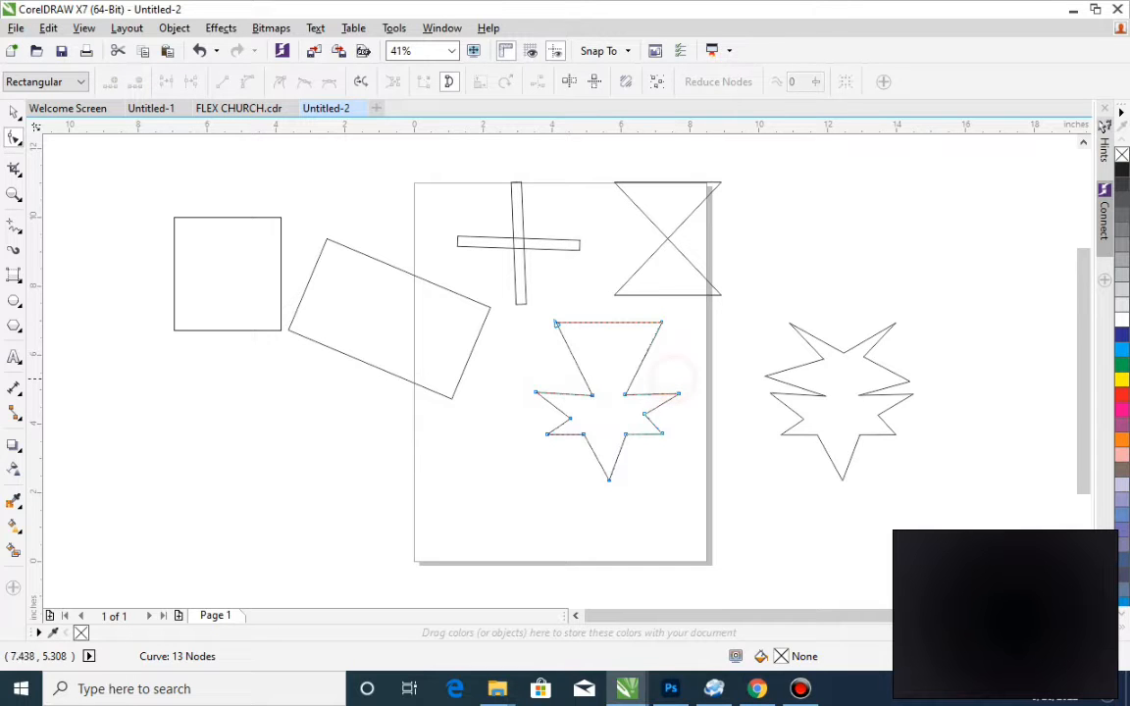
- Turn the flat upper edge into one central point by adding a middle node and deleting both corner nodes, then raise the inner nodes below it
{"action": "left_click", "coordinate": [608, 325]}
{"action": "left_click", "coordinate": [606, 321]}
{"action": "double_click", "coordinate": [604, 322]}
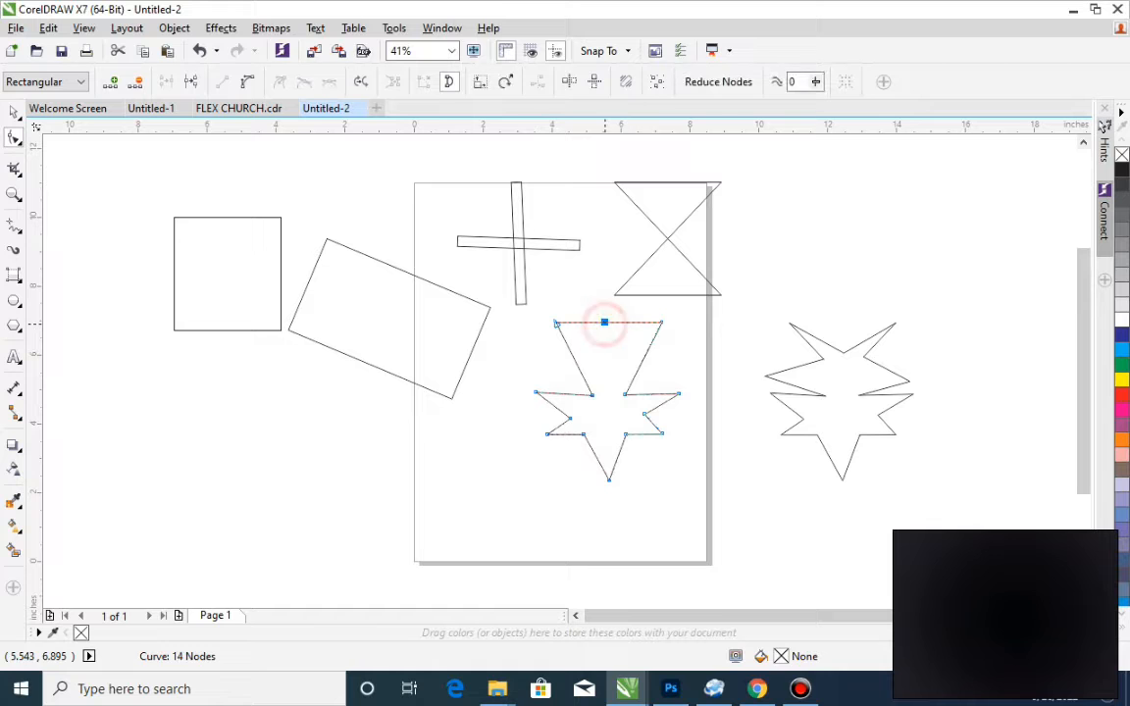
{"action": "double_click", "coordinate": [661, 323]}
{"action": "double_click", "coordinate": [555, 322]}
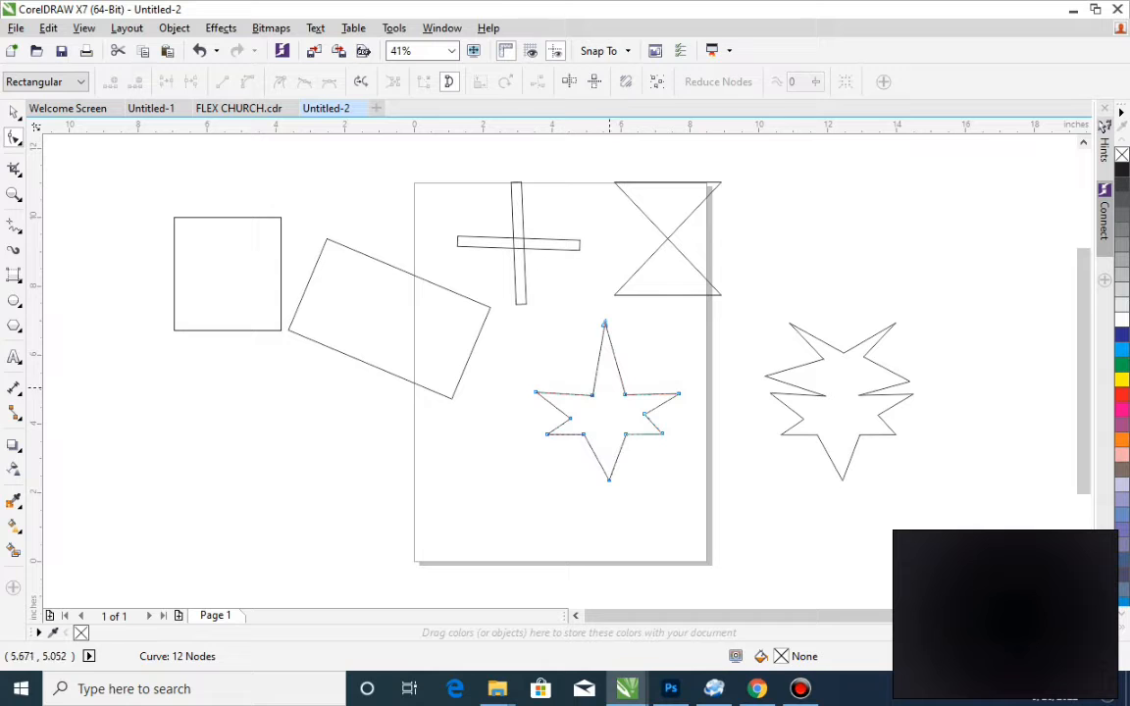
{"action": "left_click_drag", "start_coordinate": [573, 376], "coordinate": [627, 377]}
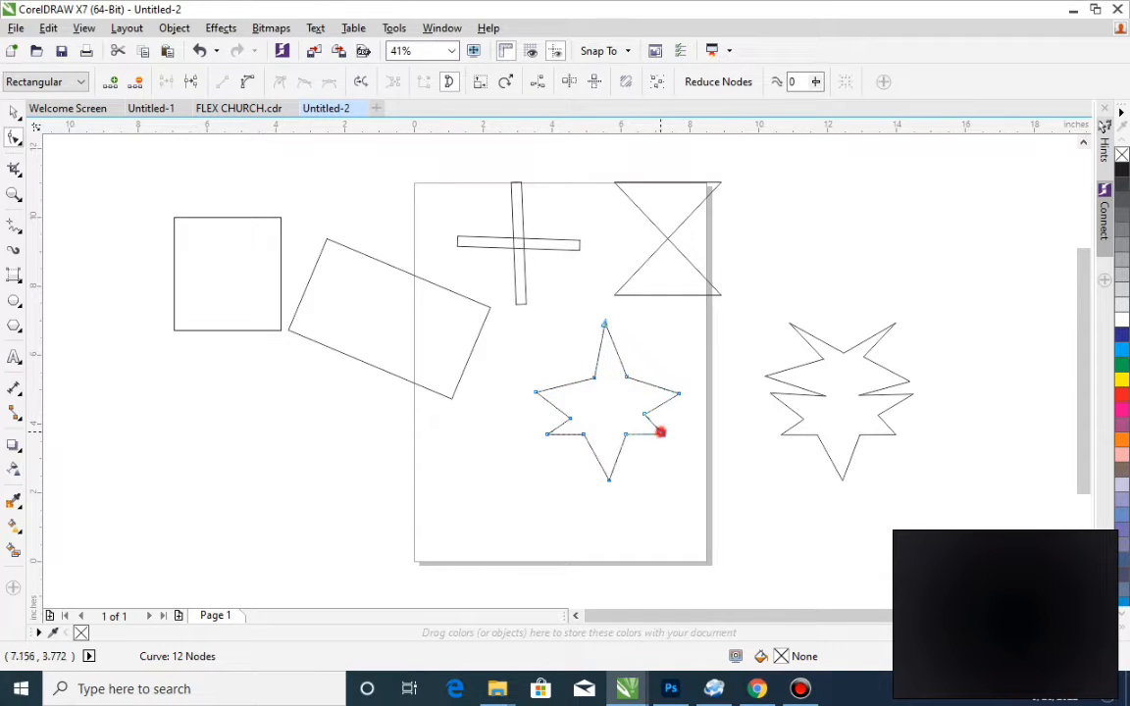
- Delete the two lower corner points and the two inner nodes beside the bottom point, leaving an eight-node star
{"action": "double_click", "coordinate": [661, 433]}
{"action": "left_click", "coordinate": [547, 434]}
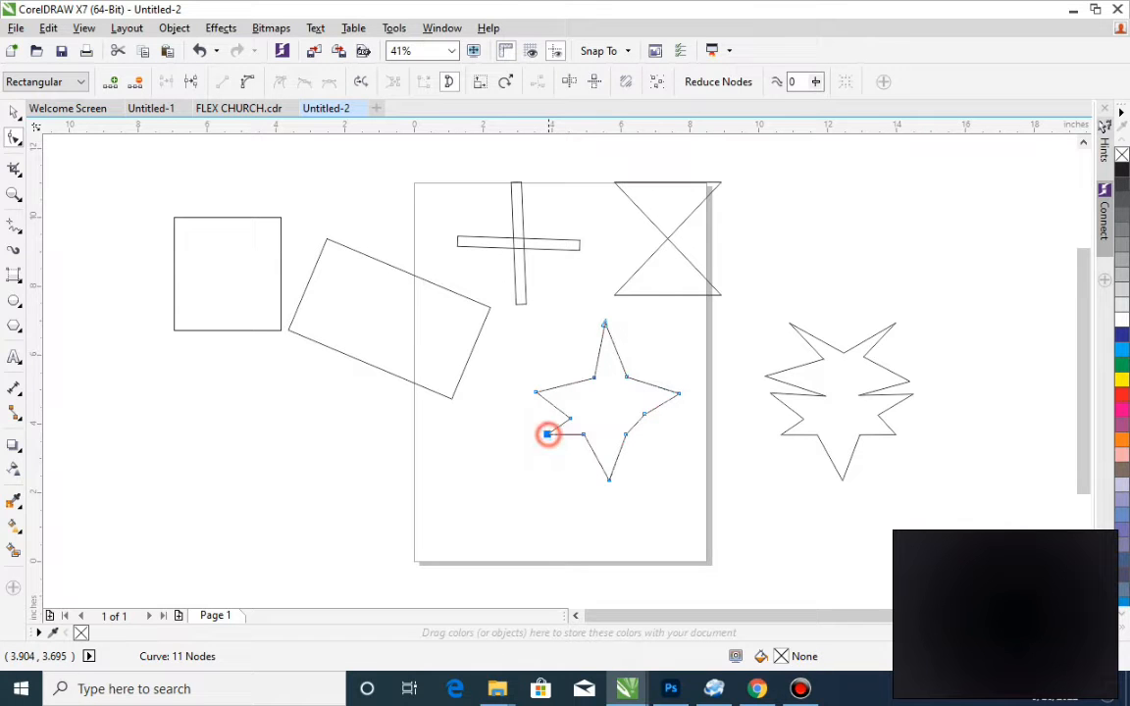
{"action": "double_click", "coordinate": [546, 434]}
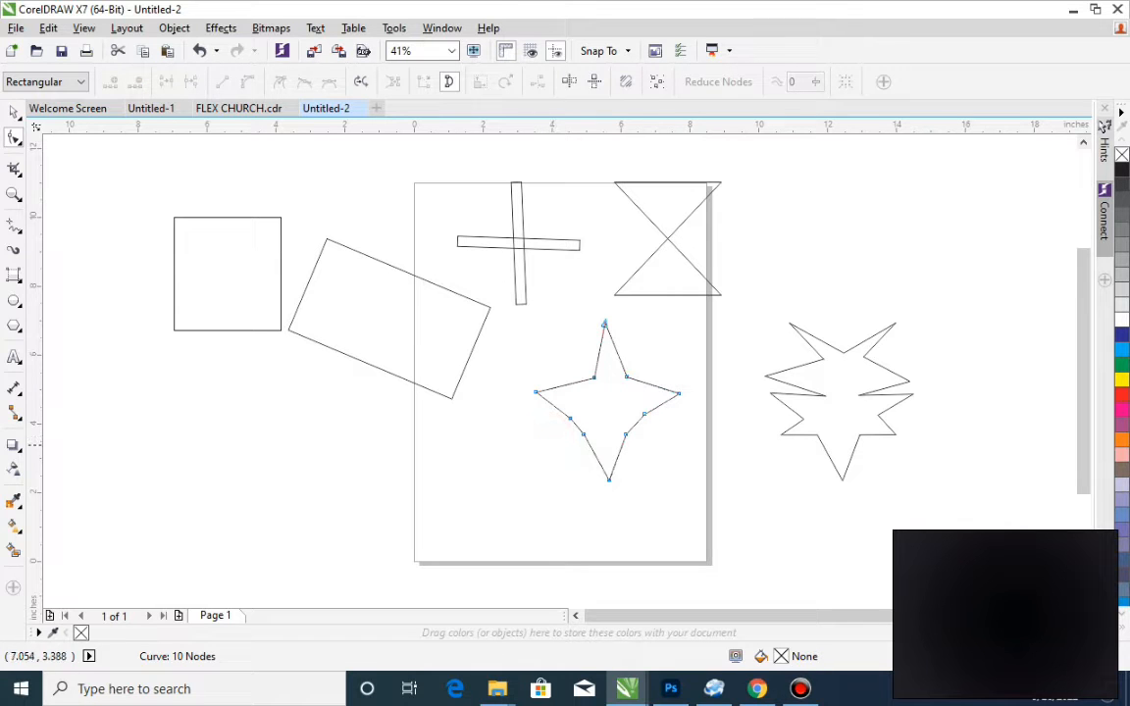
{"action": "double_click", "coordinate": [626, 434]}
{"action": "double_click", "coordinate": [583, 433]}
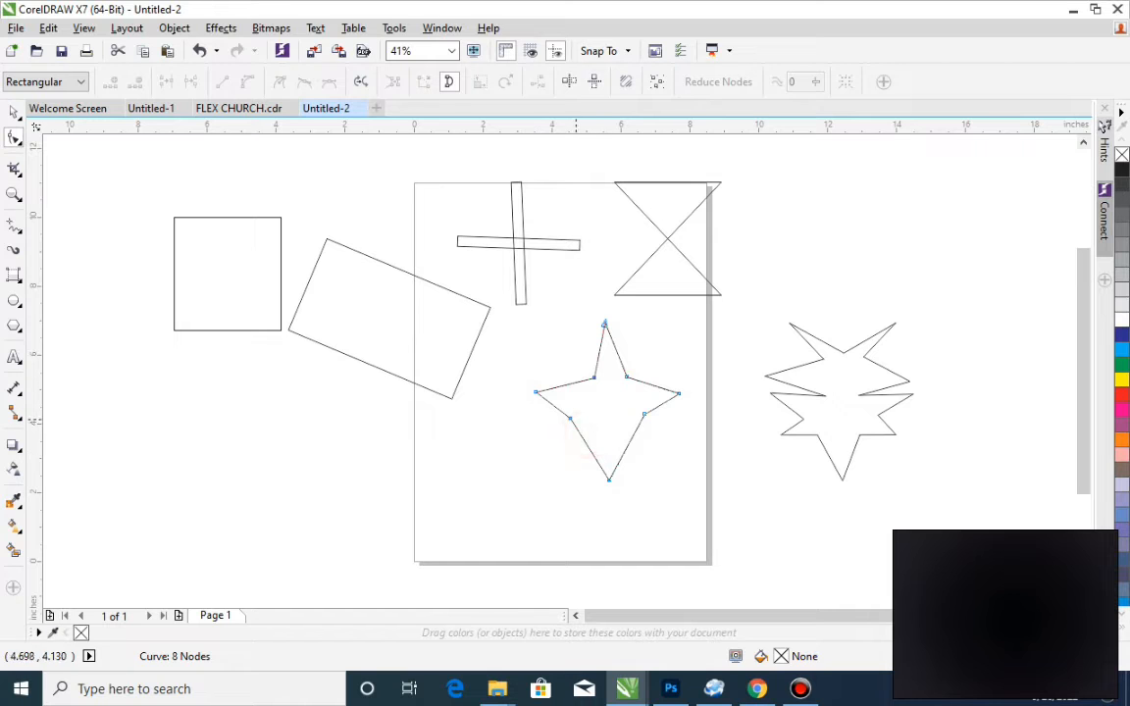
- Move the four inner nodes toward the star's centre and lower the left, right and bottom points to form a slim four-pointed star
{"action": "left_click_drag", "start_coordinate": [570, 419], "coordinate": [579, 433]}
{"action": "left_click_drag", "start_coordinate": [644, 415], "coordinate": [621, 427]}
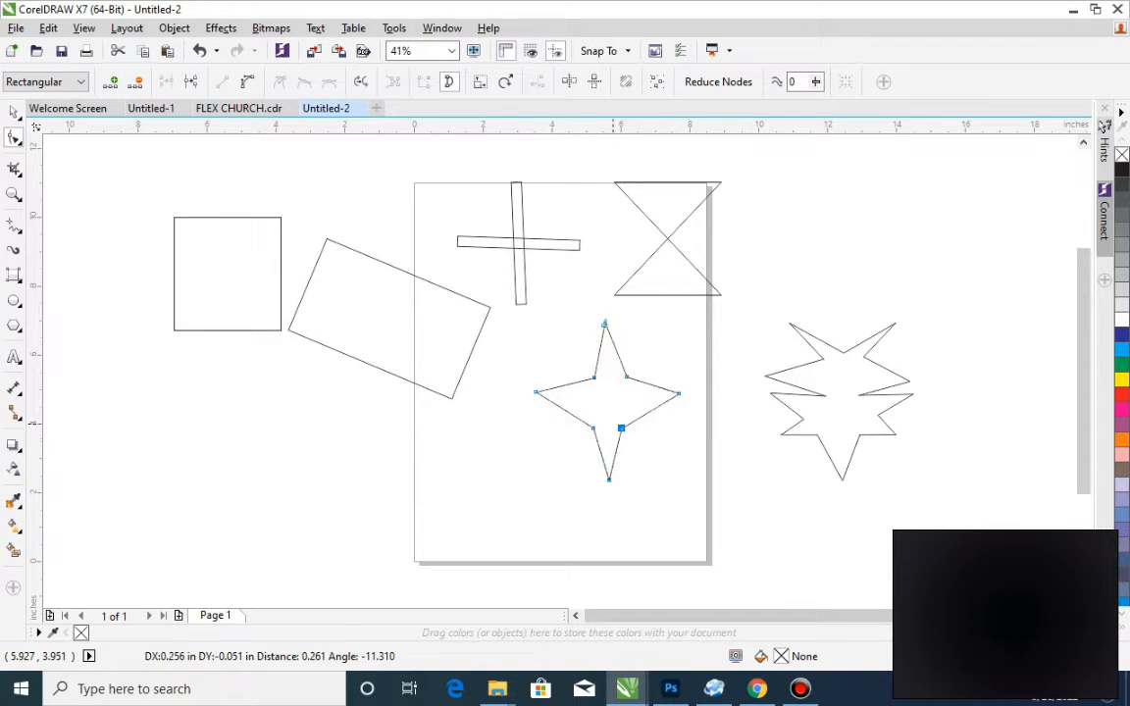
{"action": "left_click_drag", "start_coordinate": [627, 376], "coordinate": [539, 410]}
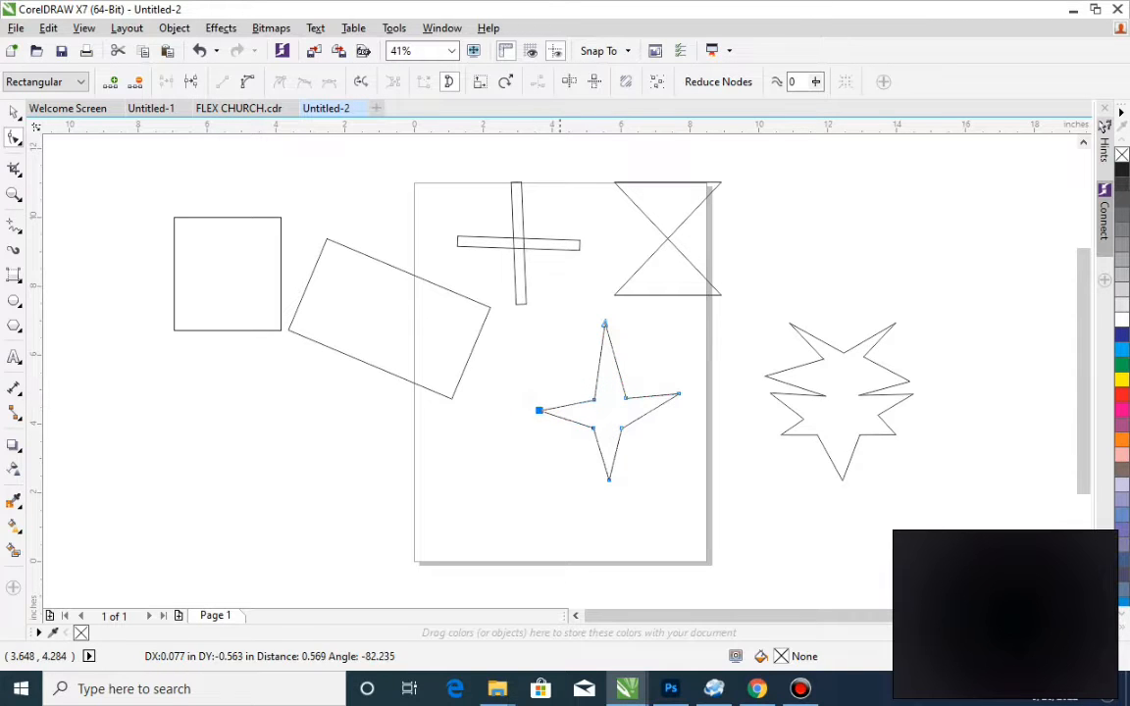
{"action": "left_click", "coordinate": [679, 393]}
{"action": "mouse_move", "coordinate": [679, 394]}
{"action": "left_mouse_down"}
{"action": "mouse_move", "coordinate": [670, 419]}
{"action": "mouse_move", "coordinate": [670, 407]}
{"action": "mouse_move", "coordinate": [679, 413]}
{"action": "left_mouse_up"}
{"action": "mouse_move", "coordinate": [608, 478]}
{"action": "left_mouse_down"}
{"action": "mouse_move", "coordinate": [603, 494]}
{"action": "mouse_move", "coordinate": [612, 497]}
{"action": "left_mouse_up"}
{"action": "left_click", "coordinate": [663, 361]}
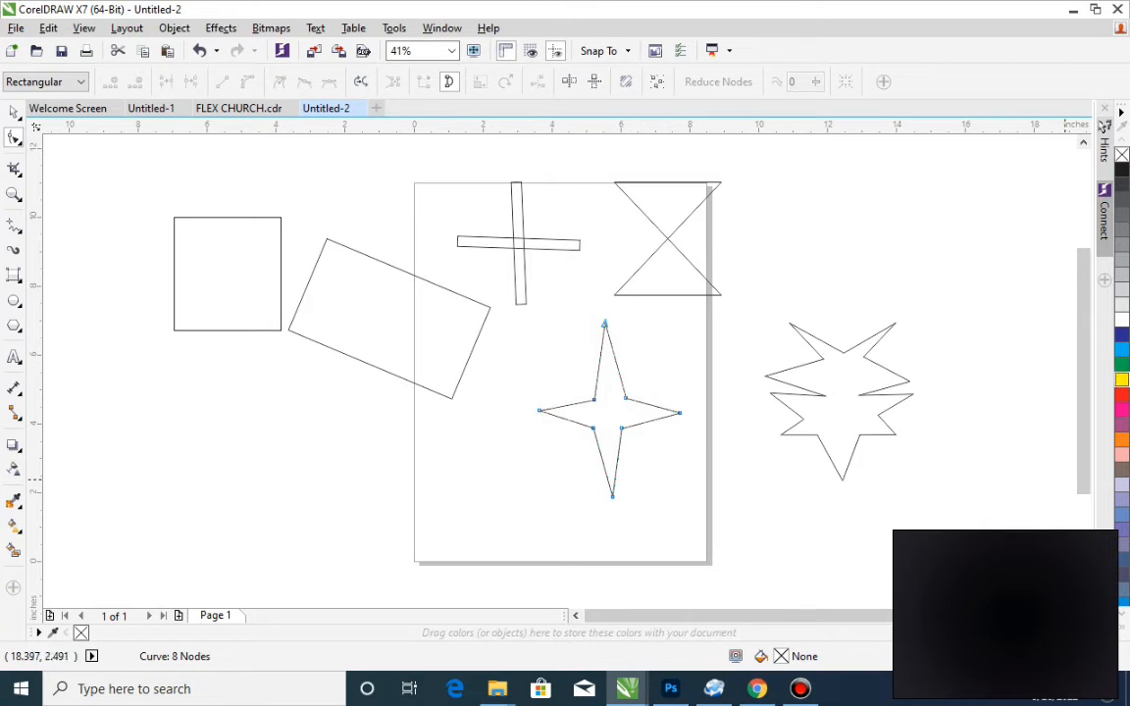
- Move the four-pointed star off the page, above the multi-pointed shape
{"action": "left_click", "coordinate": [14, 111]}
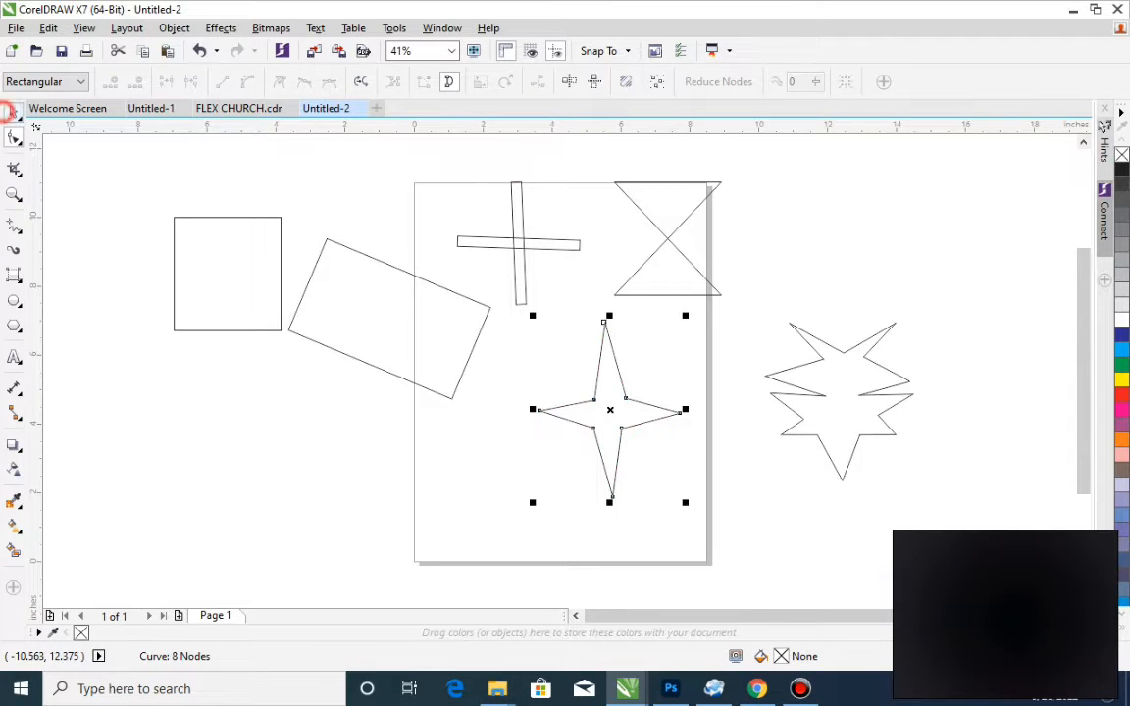
{"action": "left_click", "coordinate": [673, 351]}
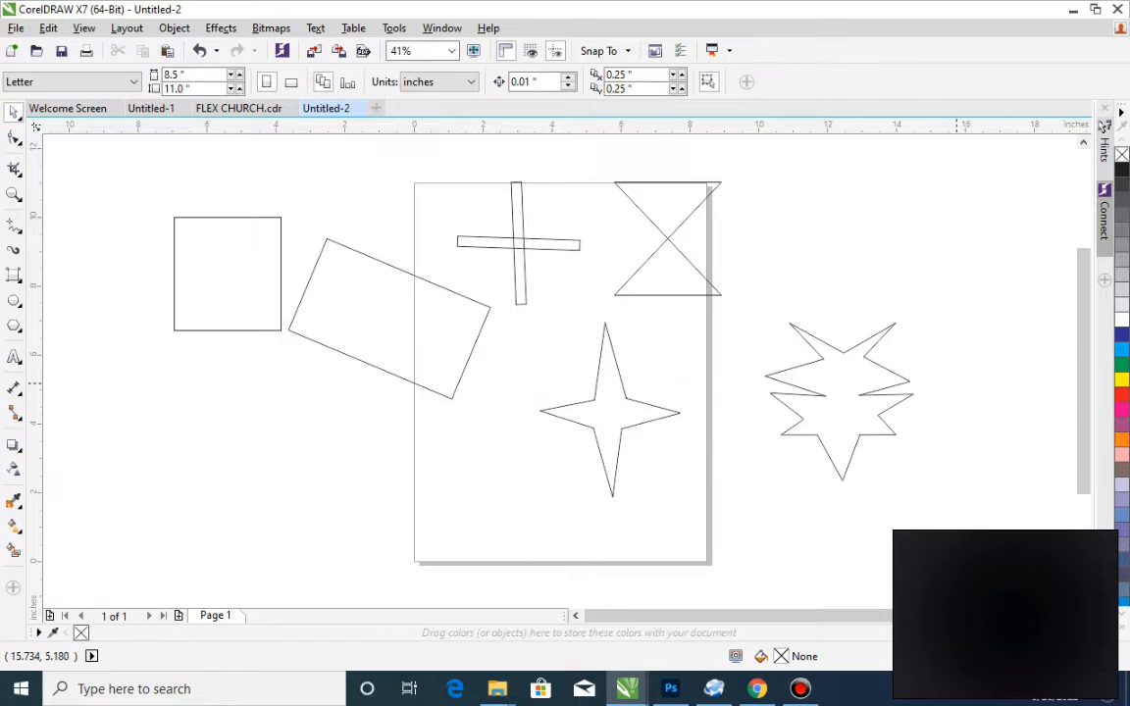
{"action": "left_click", "coordinate": [827, 429]}
{"action": "left_click_drag", "start_coordinate": [603, 419], "coordinate": [908, 271]}
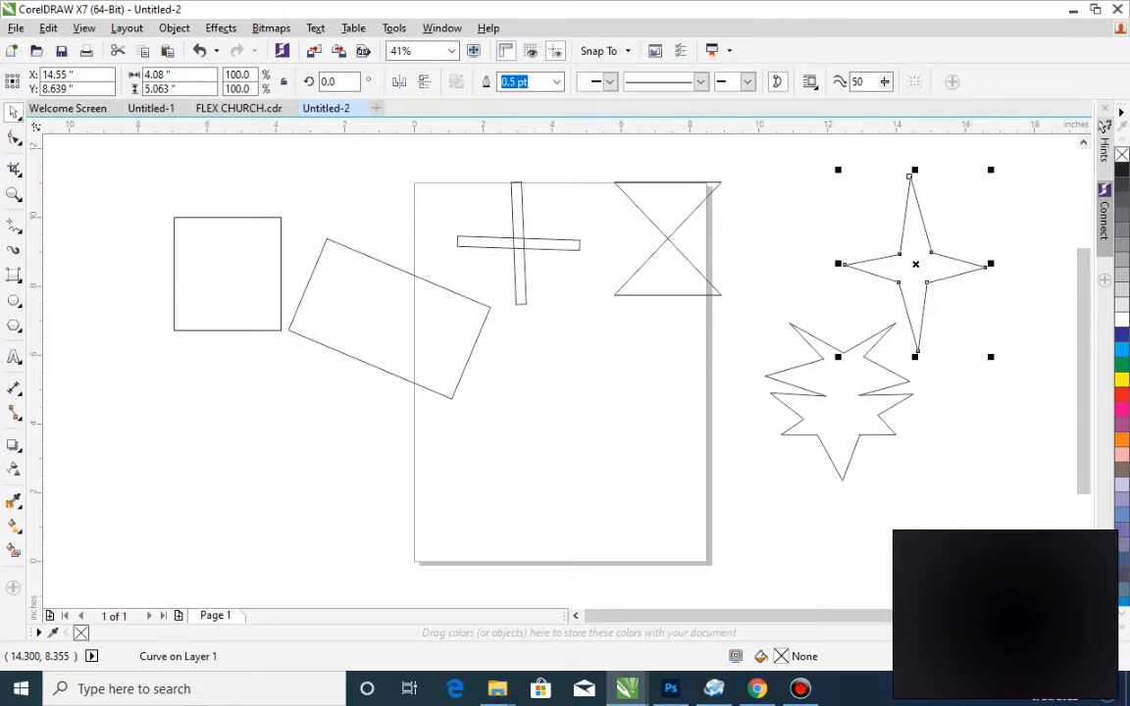
- Place a copy of the hourglass in the cleared area in the middle of the page
{"action": "left_click", "coordinate": [677, 253]}
{"action": "left_click_drag", "start_coordinate": [684, 276], "coordinate": [580, 435]}
{"action": "right_click", "coordinate": [580, 435]}
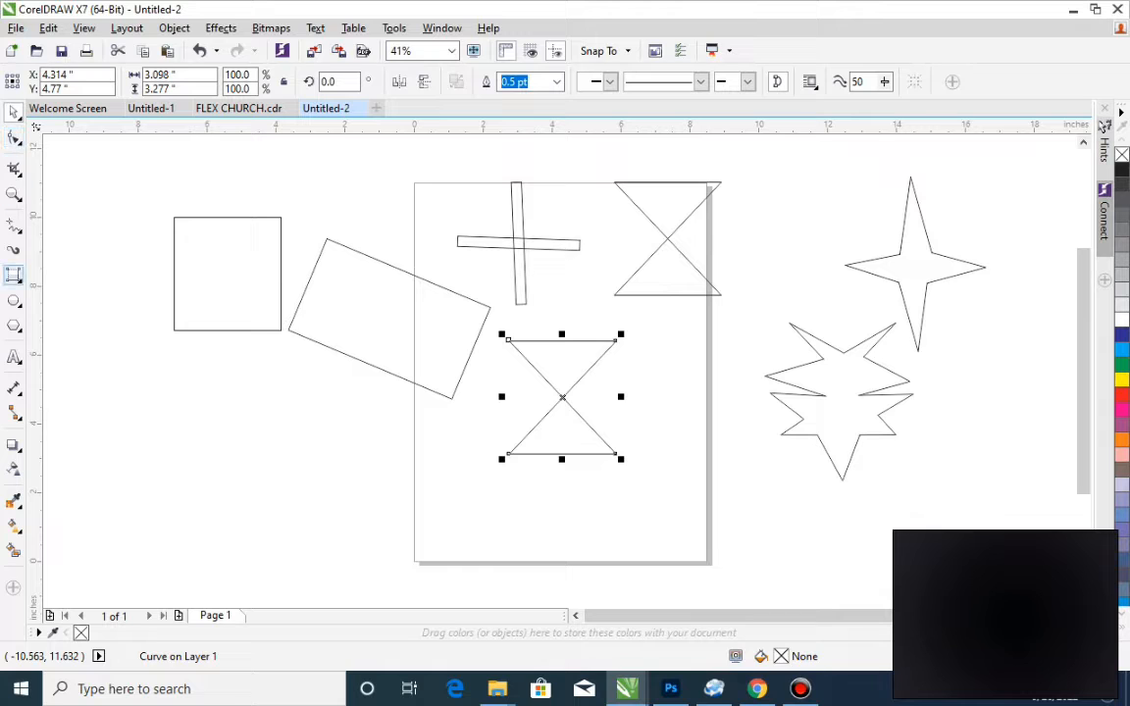
- Draw a 3.098 by 3.277 inch rectangle from corner to corner over the hourglass copy so that it frames it
{"action": "left_click", "coordinate": [14, 274]}
{"action": "left_click", "coordinate": [19, 281]}
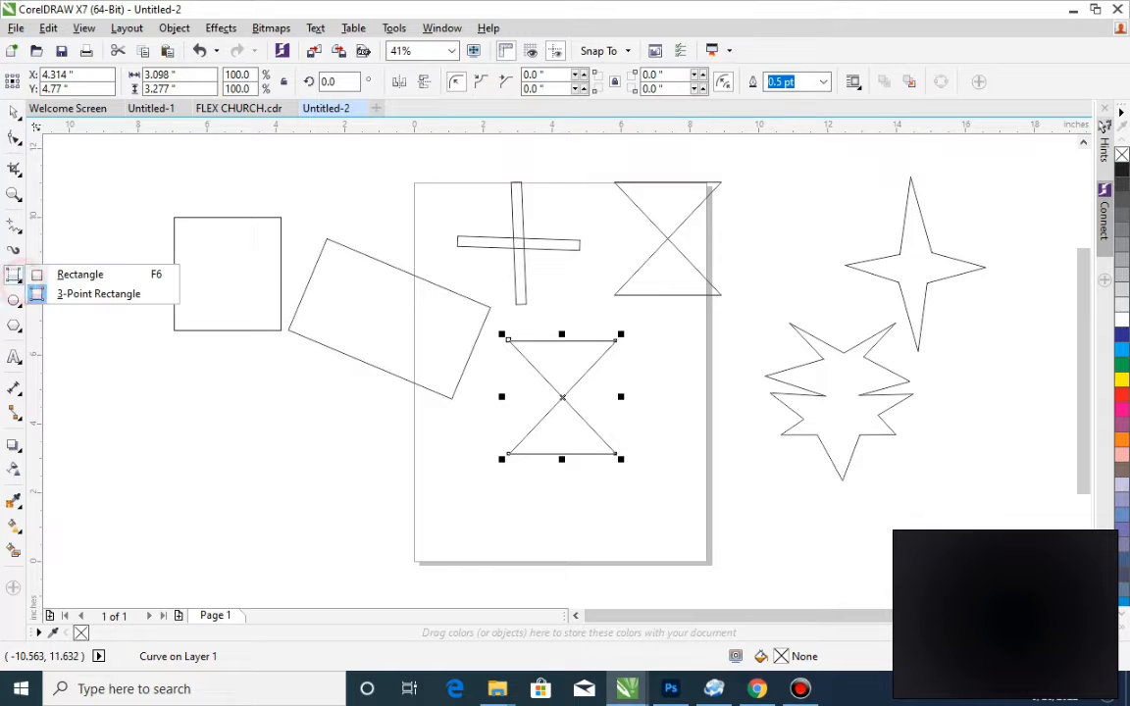
{"action": "left_click", "coordinate": [61, 274]}
{"action": "left_click_drag", "start_coordinate": [509, 343], "coordinate": [616, 454]}
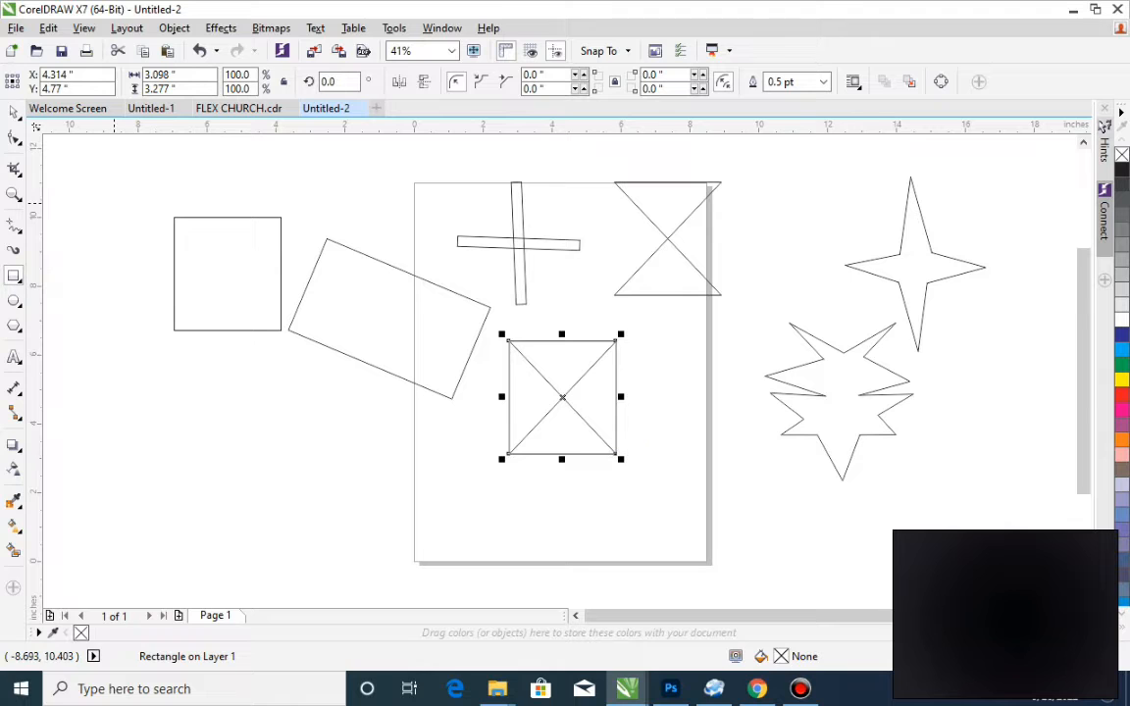
- Select the framing rectangle and the hourglass copy together and rotate them by 90 degrees
{"action": "left_click", "coordinate": [13, 112]}
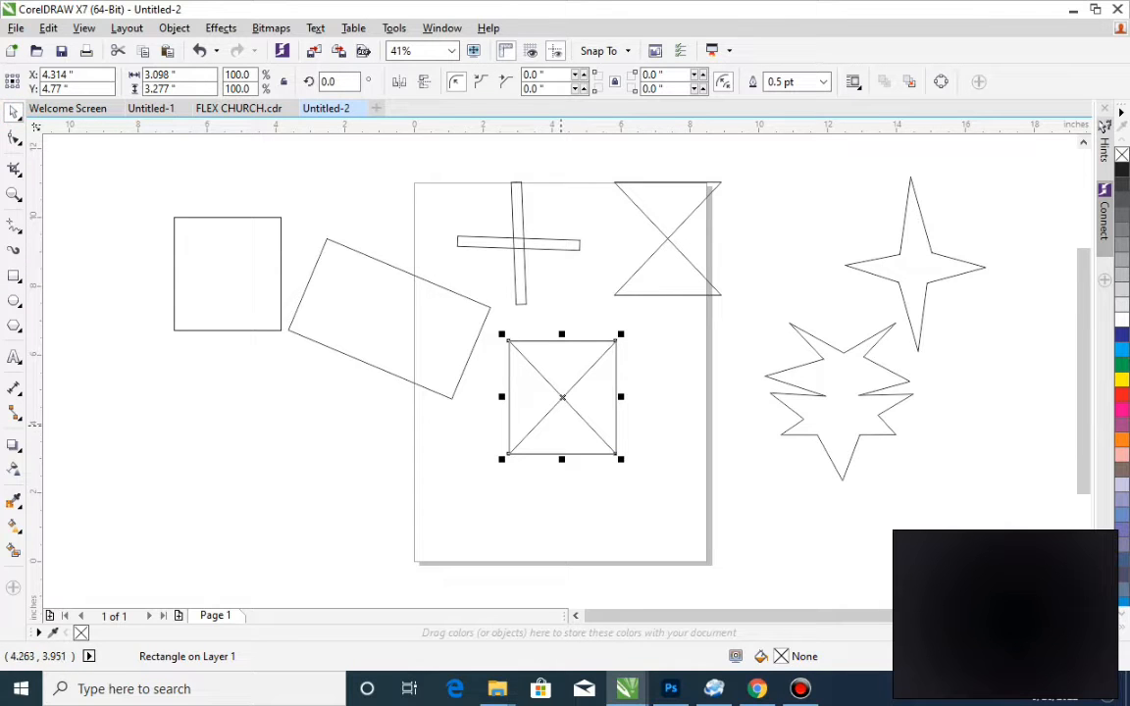
{"action": "left_click", "coordinate": [646, 403]}
{"action": "left_click", "coordinate": [543, 385]}
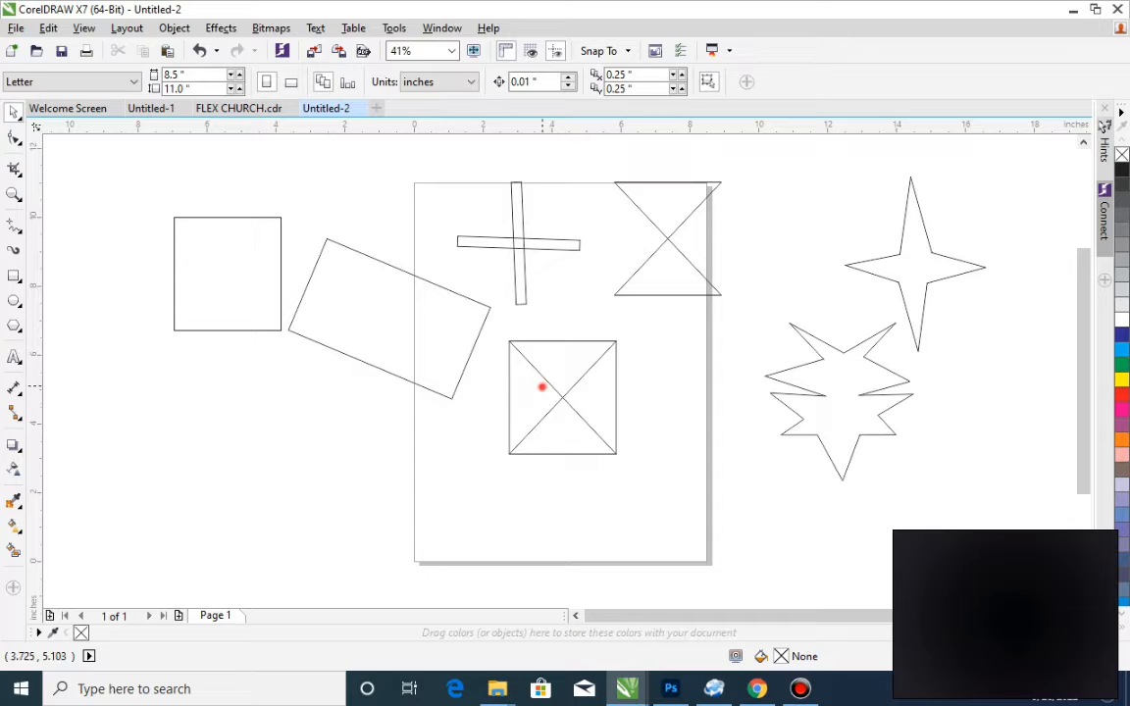
{"action": "left_click", "coordinate": [562, 397]}
{"action": "left_click", "coordinate": [732, 396]}
{"action": "left_click_drag", "start_coordinate": [491, 487], "coordinate": [676, 298]}
{"action": "left_click", "coordinate": [349, 82]}
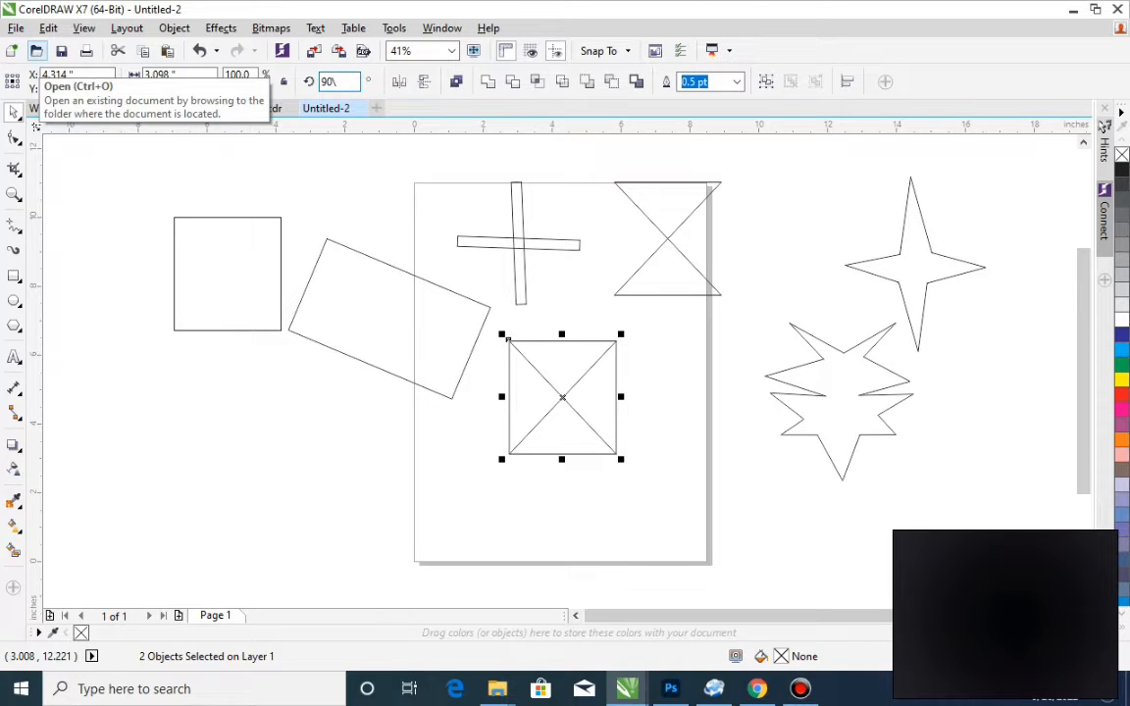
{"action": "key", "text": "Return"}
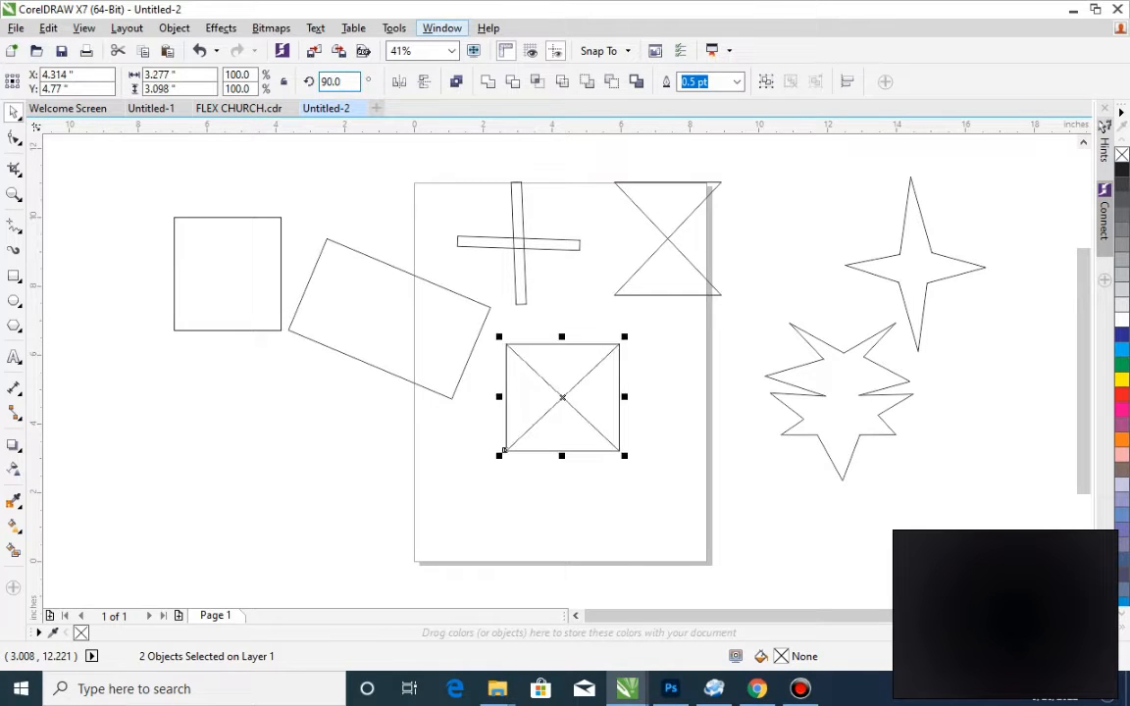
- Select only the rotated hourglass and shift it about 0.7 inch to the right of its framing rectangle
{"action": "left_click", "coordinate": [671, 477]}
{"action": "left_click", "coordinate": [620, 424]}
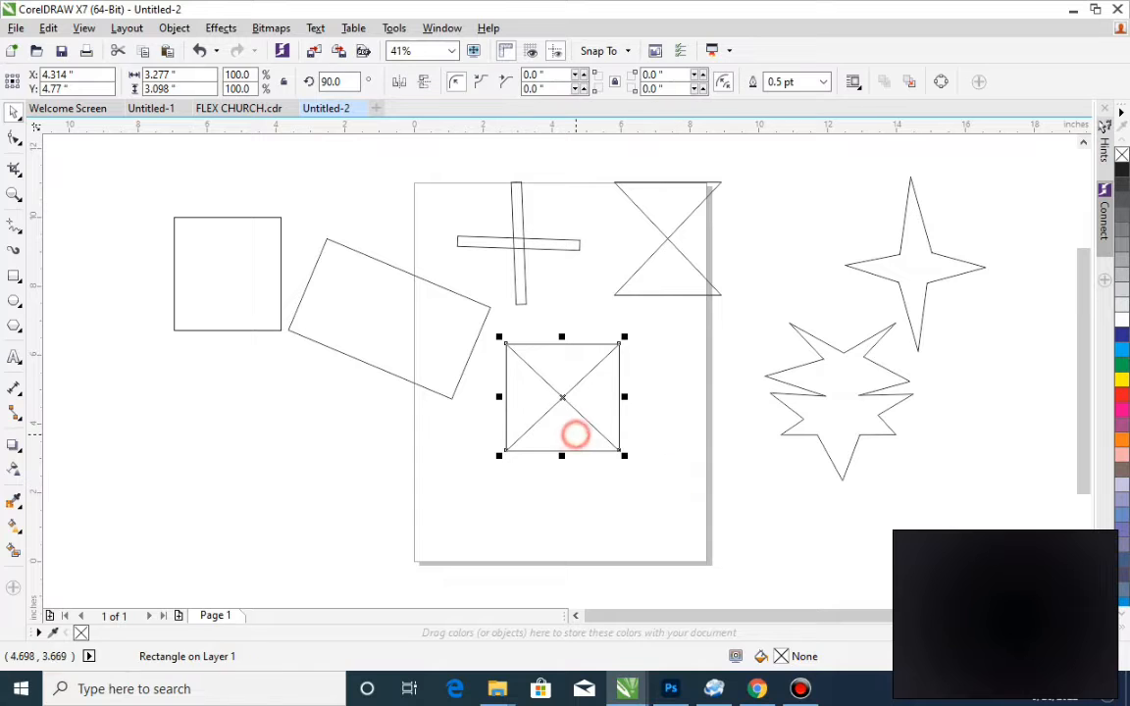
{"action": "left_click", "coordinate": [726, 486]}
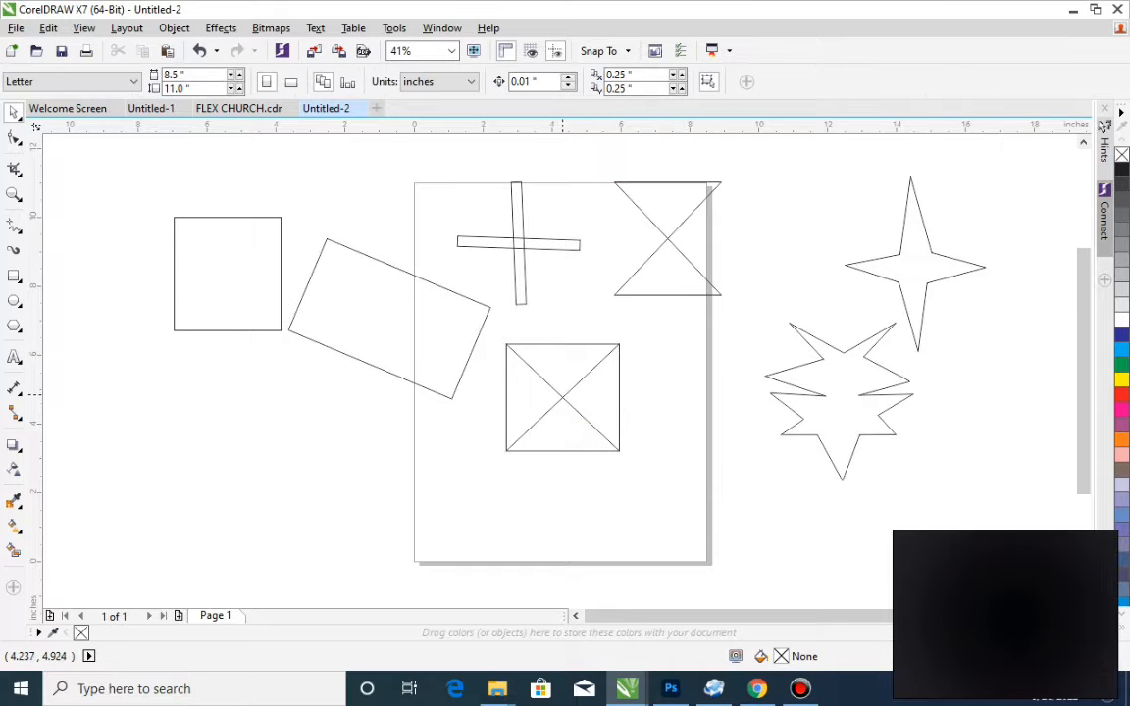
{"action": "left_click", "coordinate": [562, 396]}
{"action": "left_click_drag", "start_coordinate": [563, 396], "coordinate": [585, 395]}
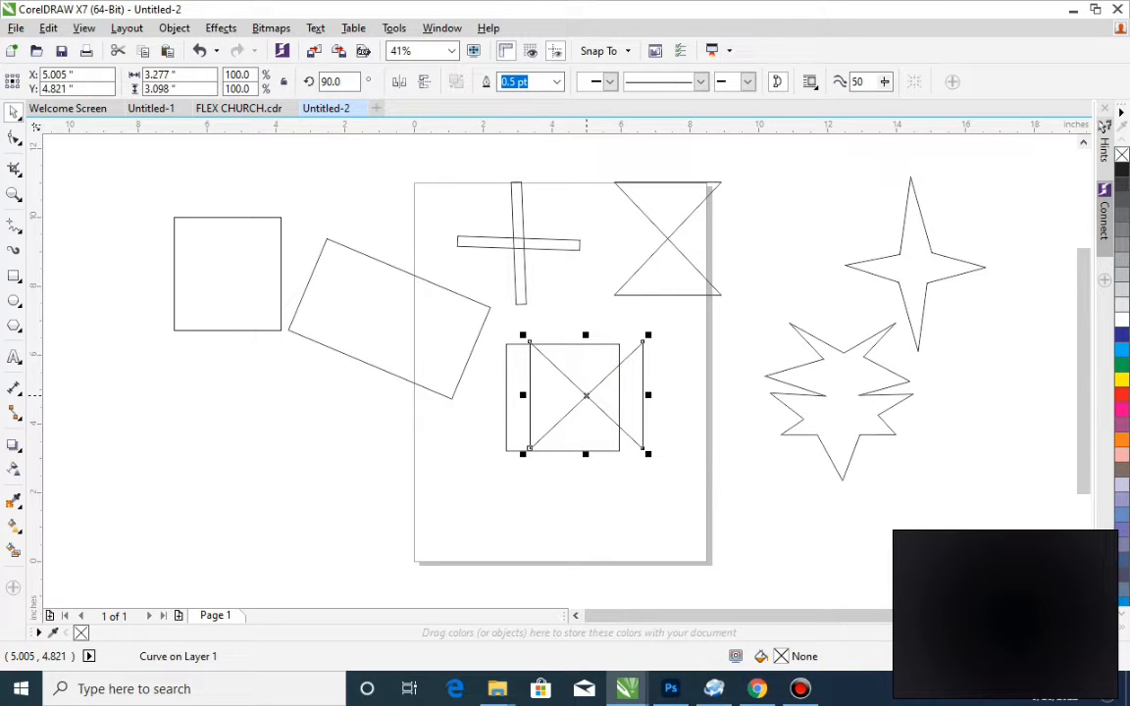
- Undo the hourglass's shift and rotation, and stretch it together with its framing rectangle to 4.724 inches wide
{"action": "key", "text": "ctrl+z"}
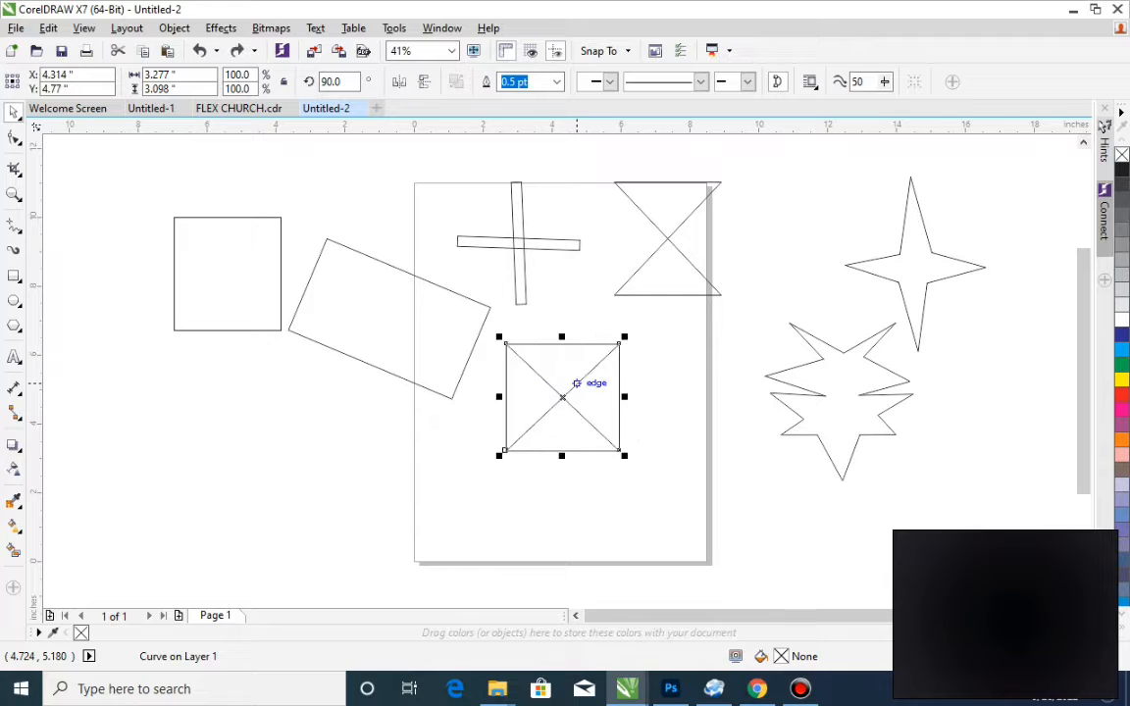
{"action": "left_click", "coordinate": [577, 383], "text": "shift"}
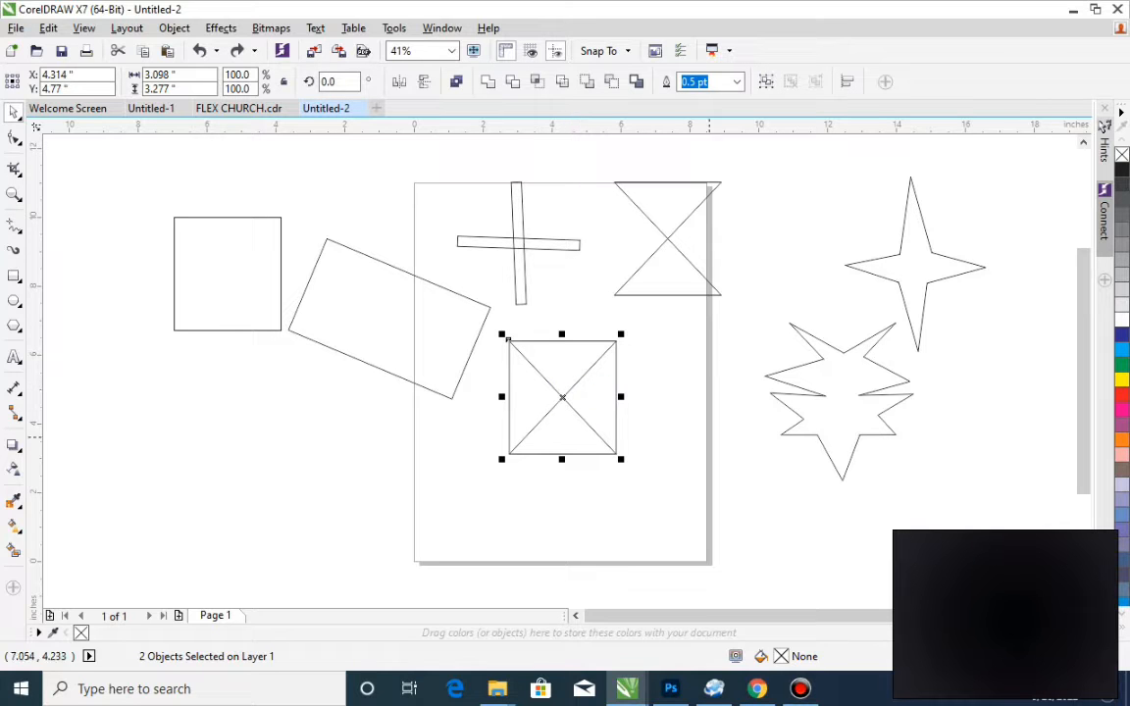
{"action": "left_click_drag", "start_coordinate": [629, 311], "coordinate": [463, 507]}
{"action": "left_click_drag", "start_coordinate": [623, 396], "coordinate": [673, 396]}
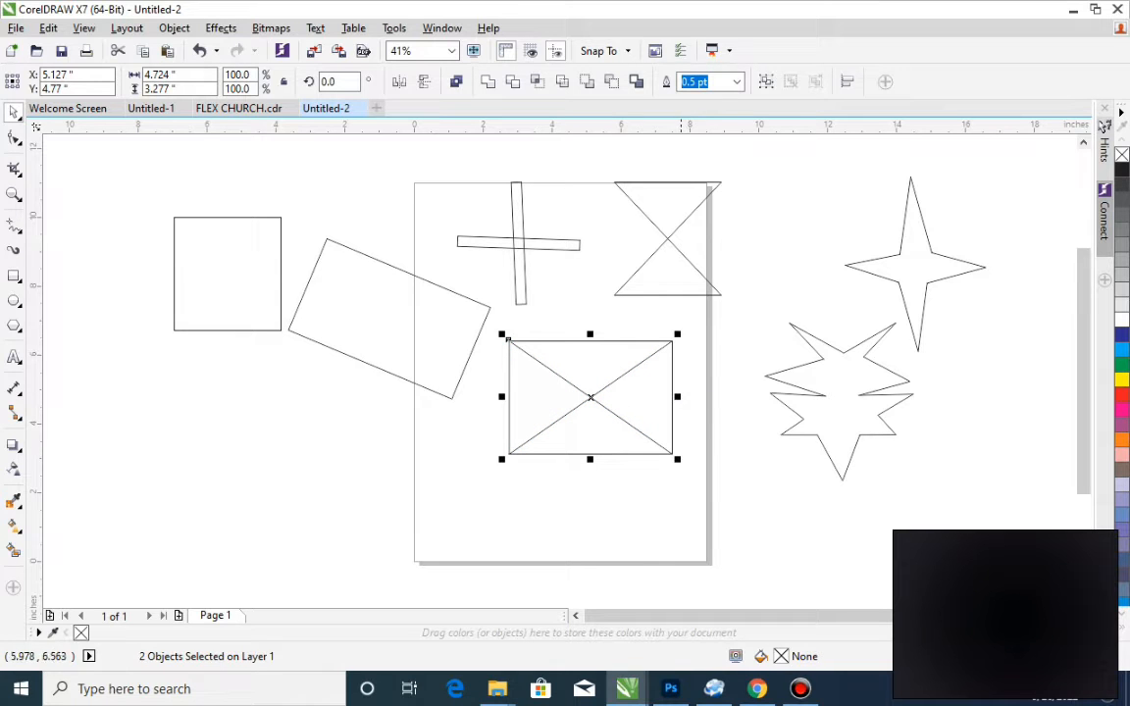
{"action": "left_click", "coordinate": [639, 565]}
{"action": "left_click", "coordinate": [590, 396]}
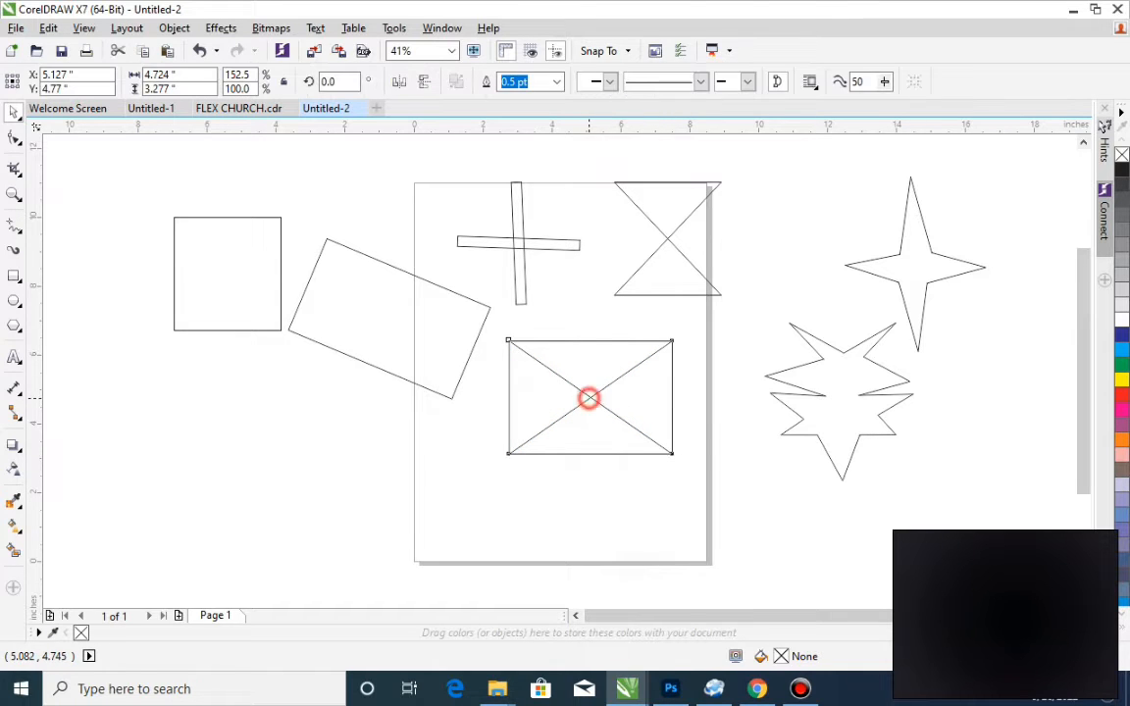
{"action": "right_click", "coordinate": [590, 398]}
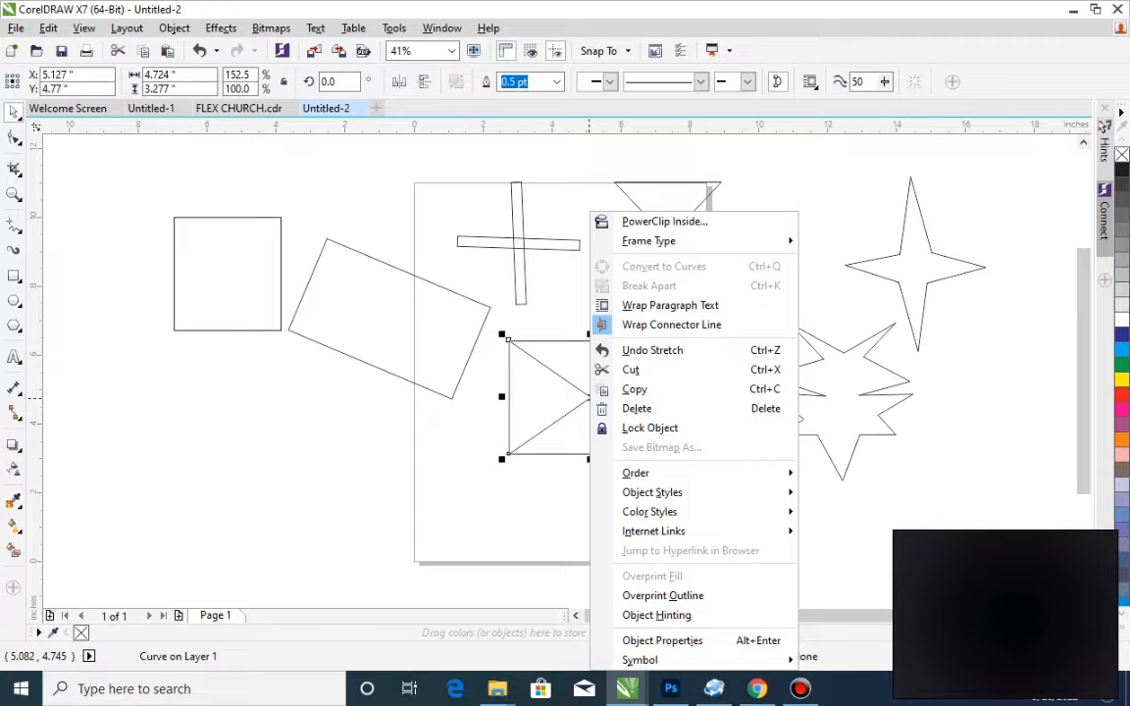
{"action": "left_click", "coordinate": [173, 28]}
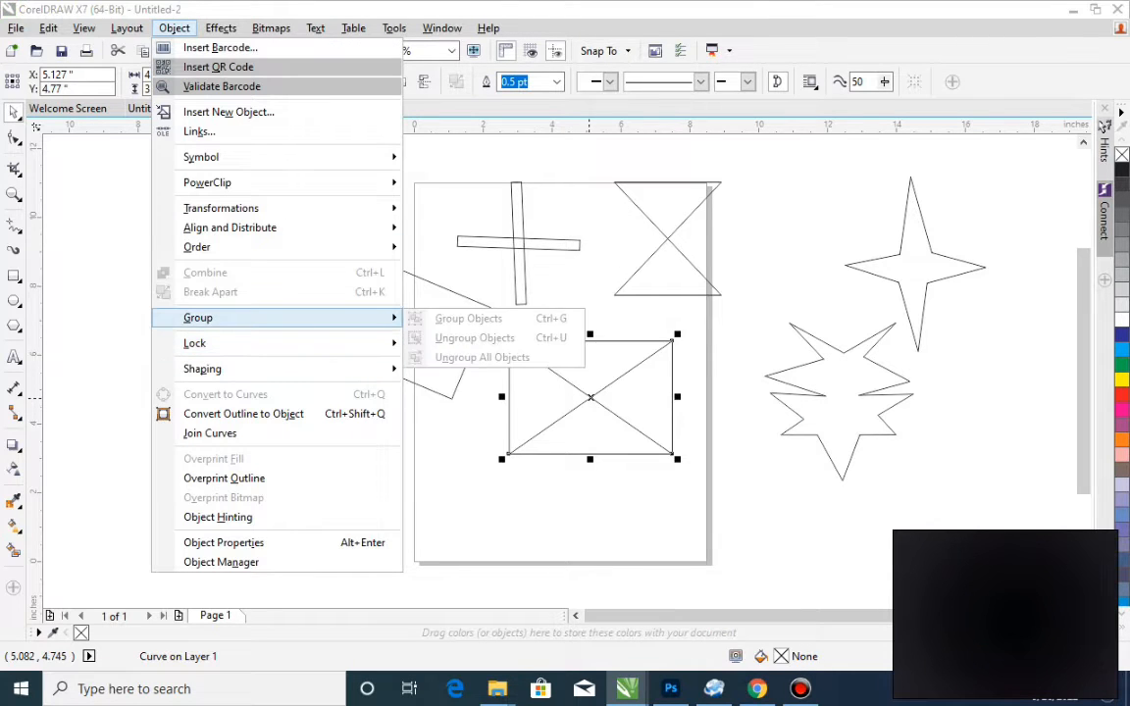
{"action": "left_click", "coordinate": [618, 456]}
{"action": "left_click", "coordinate": [663, 505]}
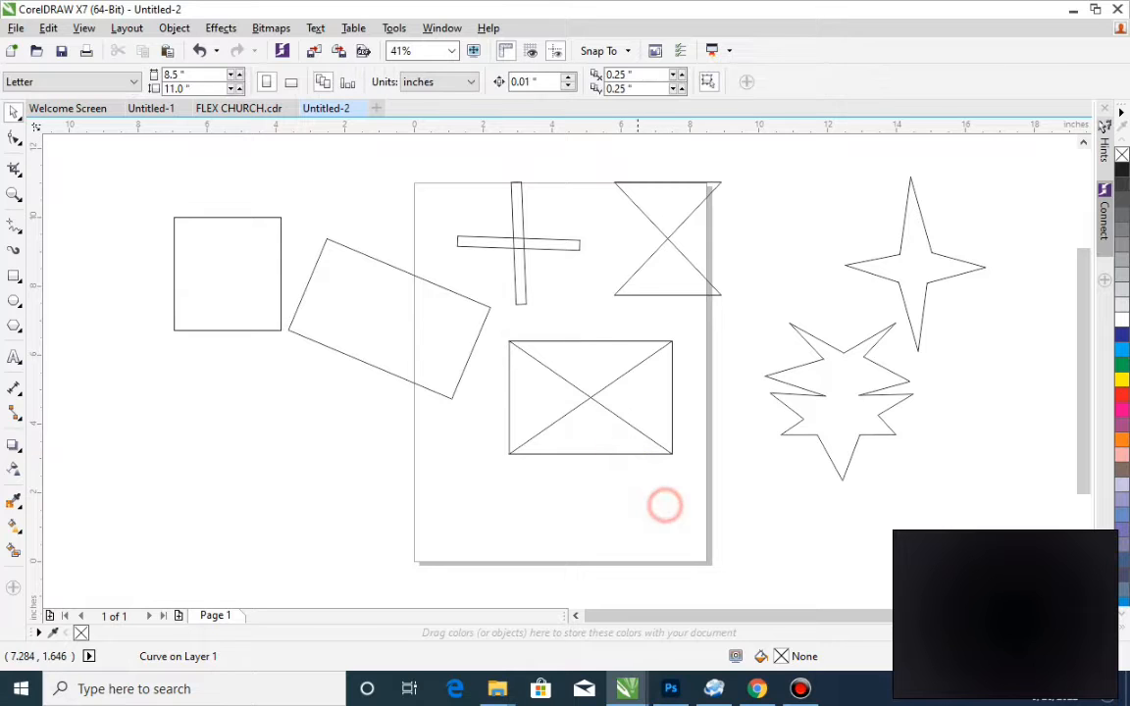
{"action": "left_click", "coordinate": [585, 397]}
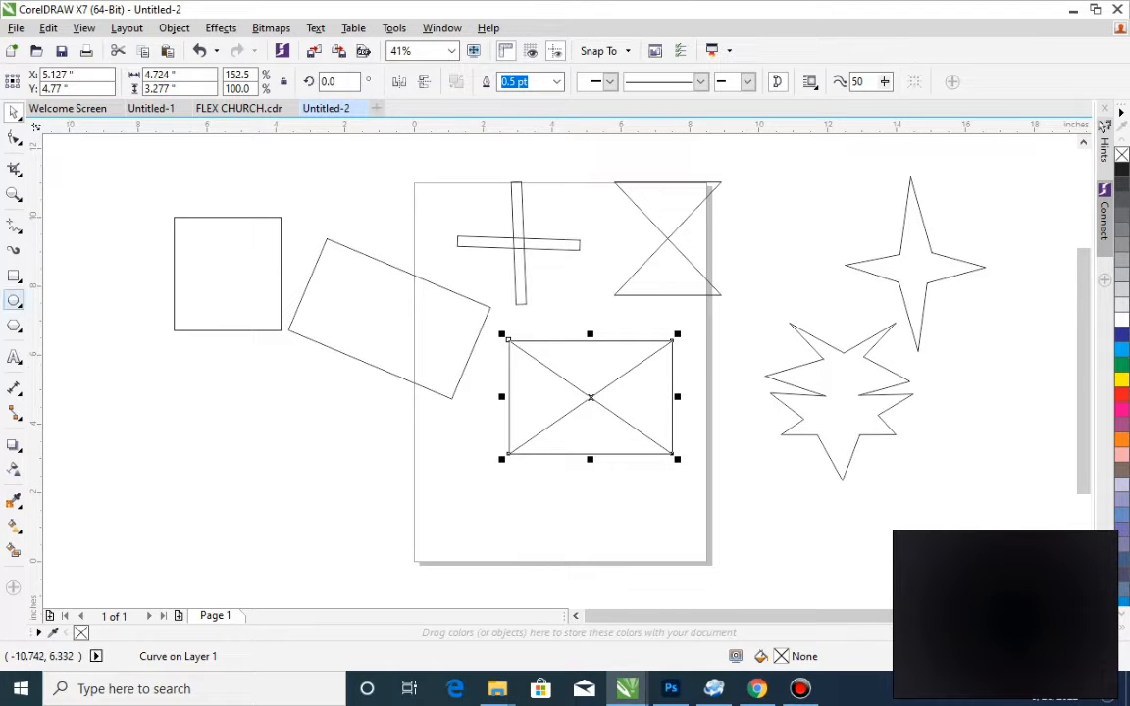
- Try moving the hourglass sideways out of its framing rectangle, and undo the move
{"action": "key", "text": "z"}
{"action": "left_click_drag", "start_coordinate": [429, 320], "coordinate": [770, 479]}
{"action": "key", "text": "space"}
{"action": "left_click", "coordinate": [562, 385]}
{"action": "left_click_drag", "start_coordinate": [569, 382], "coordinate": [708, 383]}
{"action": "key", "text": "ctrl+z"}
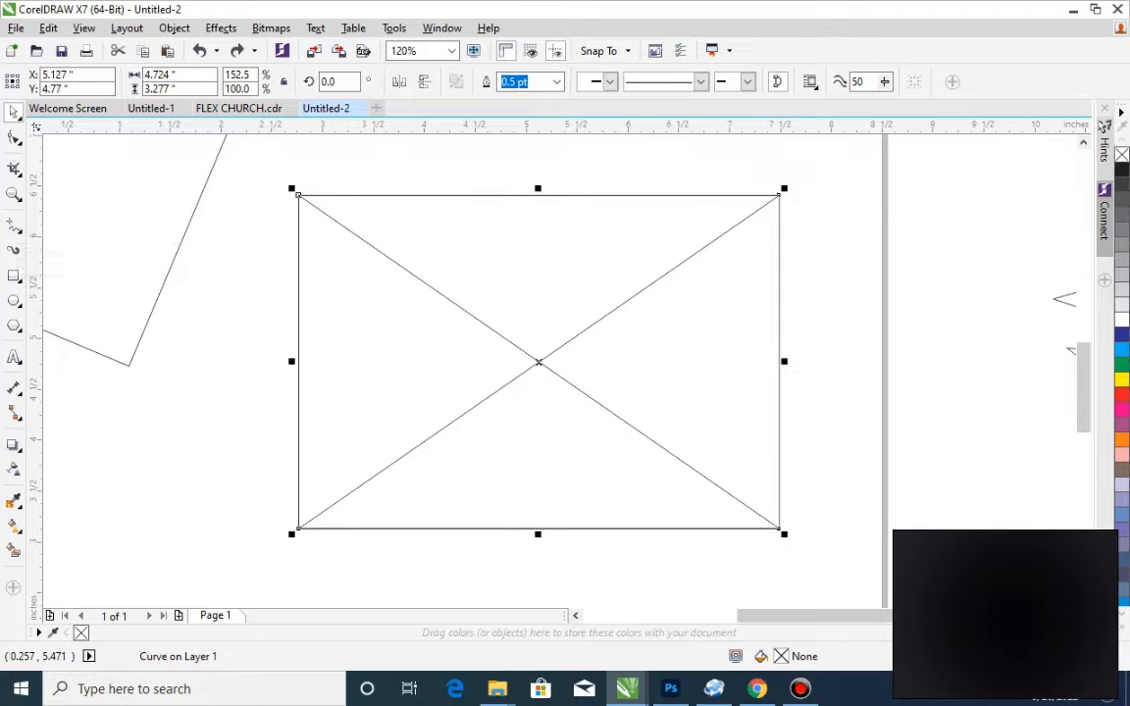
- Draw a 5.762 by 1.701 inch rectangle over the hourglass's lower half and align its top edge with the crossing point
{"action": "left_click", "coordinate": [14, 275]}
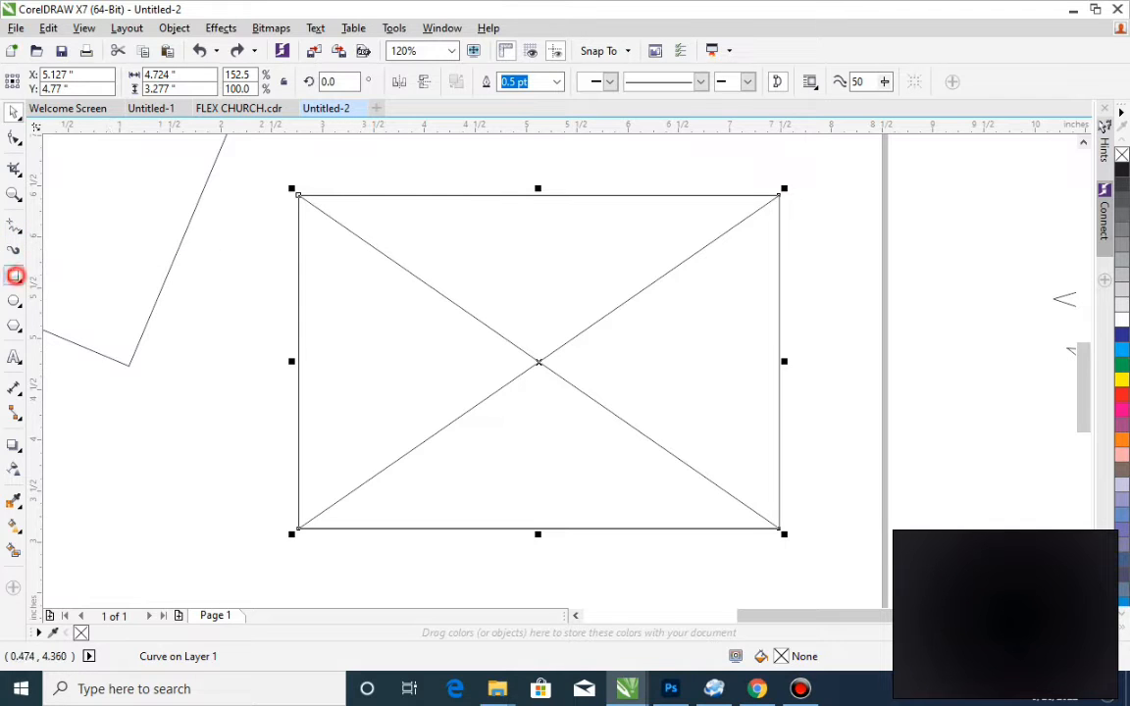
{"action": "left_click_drag", "start_coordinate": [252, 361], "coordinate": [841, 538]}
{"action": "left_click_drag", "start_coordinate": [591, 363], "coordinate": [590, 359]}
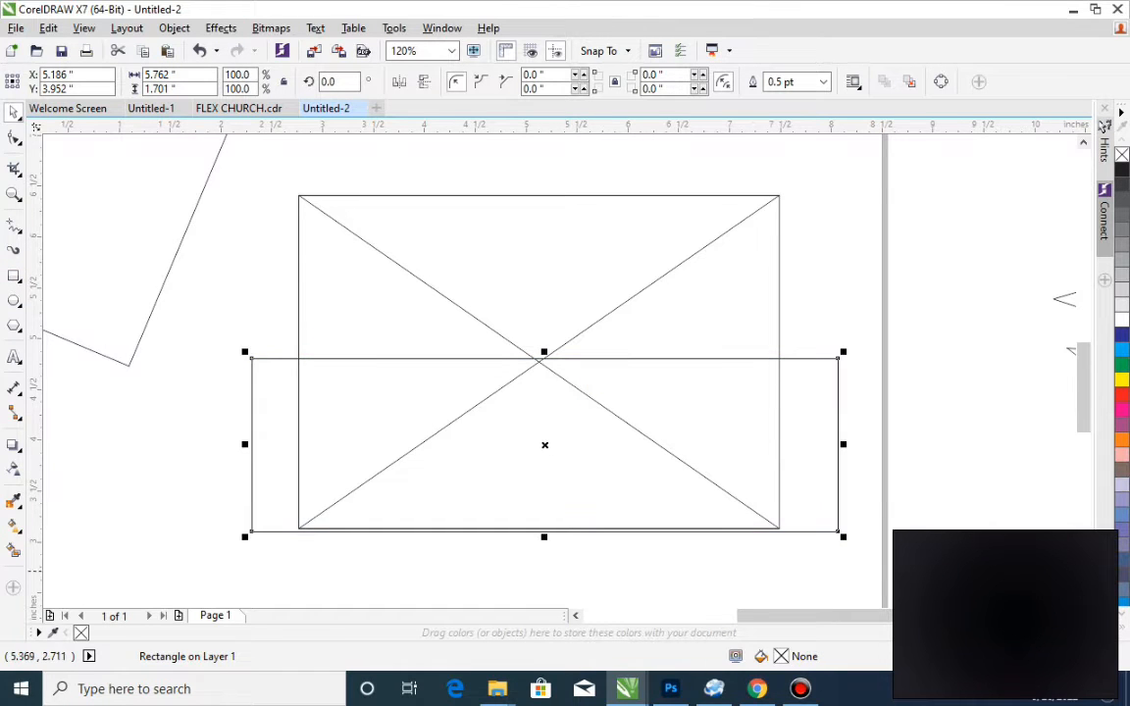
{"action": "key", "text": "F2"}
{"action": "left_click_drag", "start_coordinate": [457, 345], "coordinate": [657, 389]}
{"action": "scroll", "coordinate": [657, 385], "scroll_direction": "down", "scroll_amount": 7}
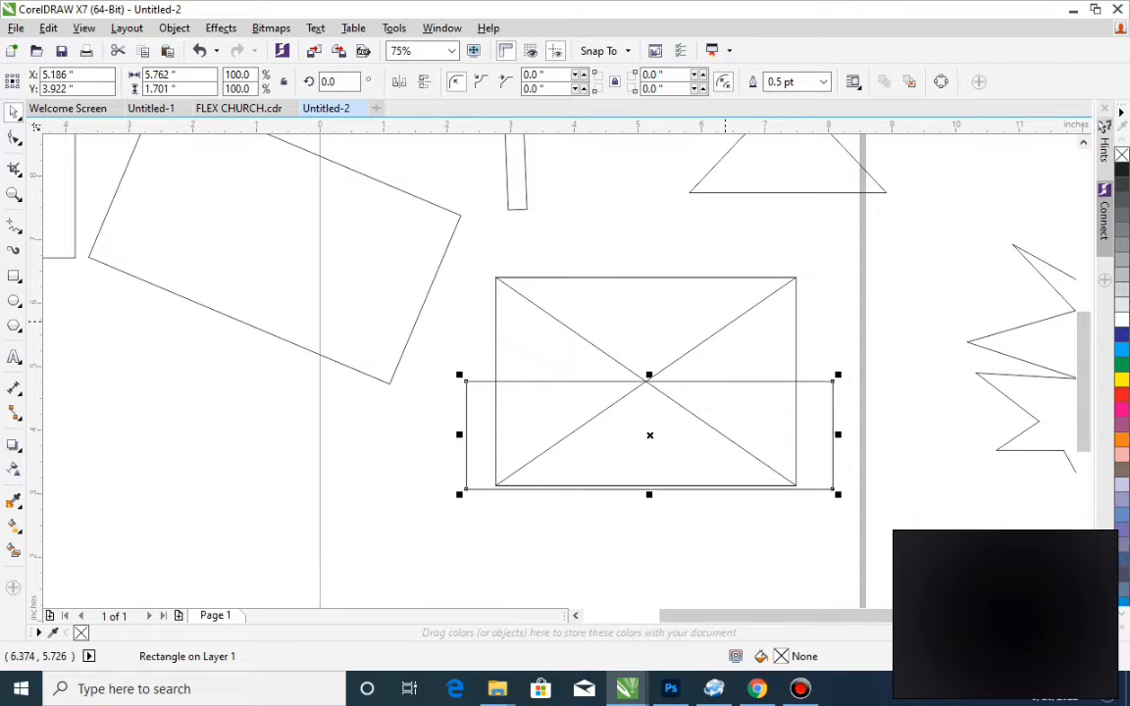
- Try to trim away the hourglass's lower half with the new rectangle, and undo the attempt
{"action": "left_click", "coordinate": [724, 321], "text": "shift"}
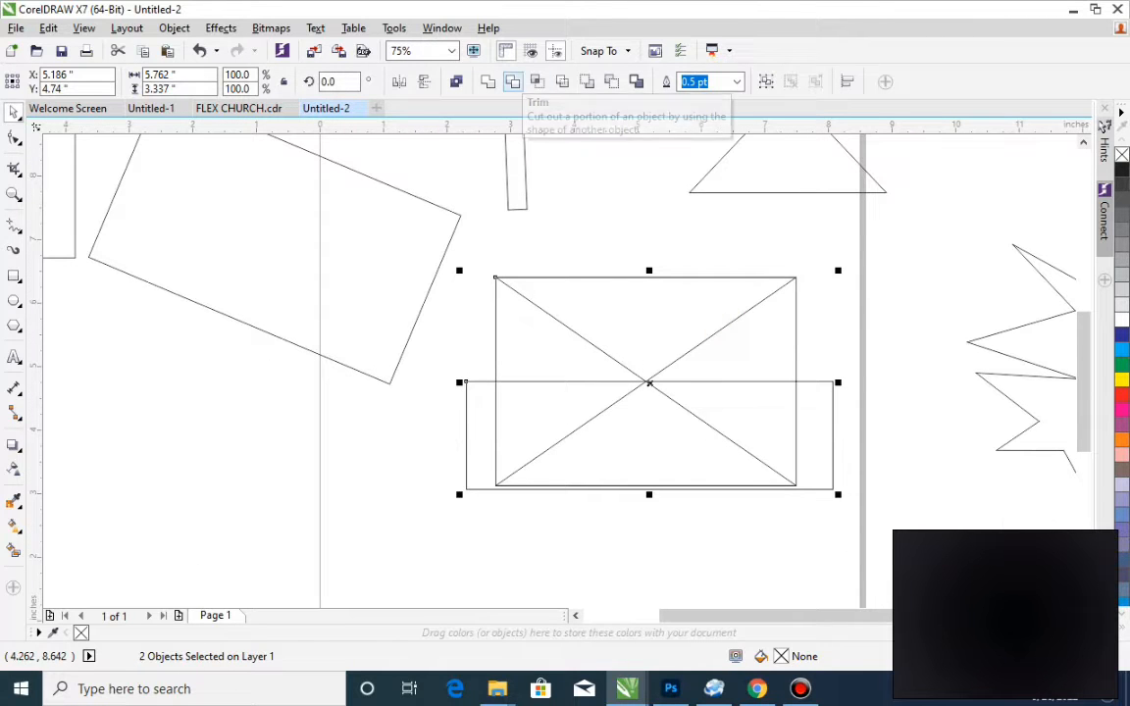
{"action": "left_click", "coordinate": [513, 81]}
{"action": "left_click", "coordinate": [352, 419]}
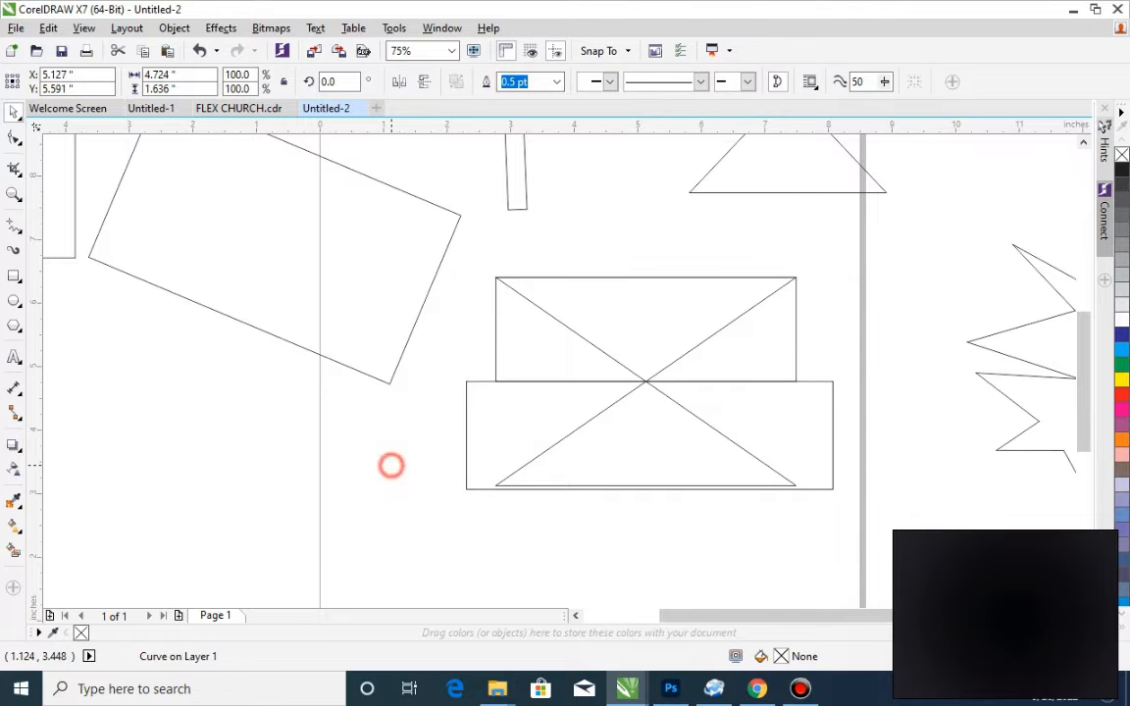
{"action": "left_click", "coordinate": [823, 430]}
{"action": "left_click_drag", "start_coordinate": [823, 428], "coordinate": [839, 485]}
{"action": "key", "text": "ctrl+z"}
{"action": "key", "text": "ctrl+z"}
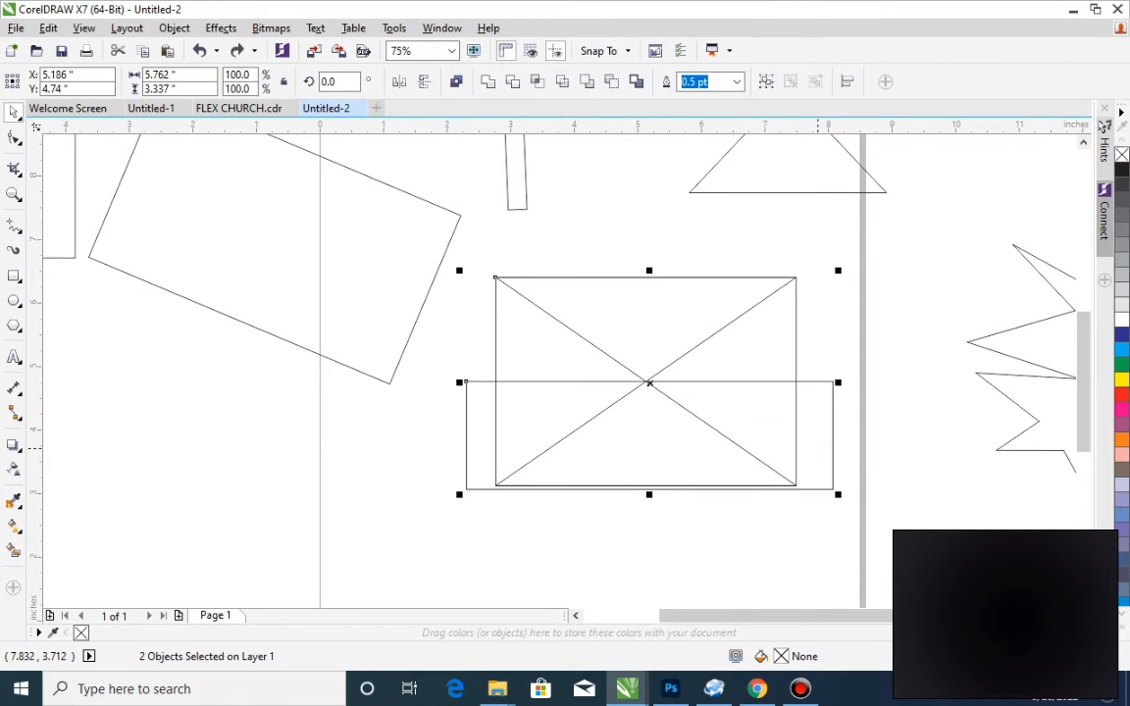
- Move the hourglass's framing rectangle about 4.3 inches to the right
{"action": "left_click", "coordinate": [663, 371]}
{"action": "left_click", "coordinate": [663, 370]}
{"action": "left_click", "coordinate": [724, 356]}
{"action": "left_click_drag", "start_coordinate": [743, 356], "coordinate": [1015, 359]}
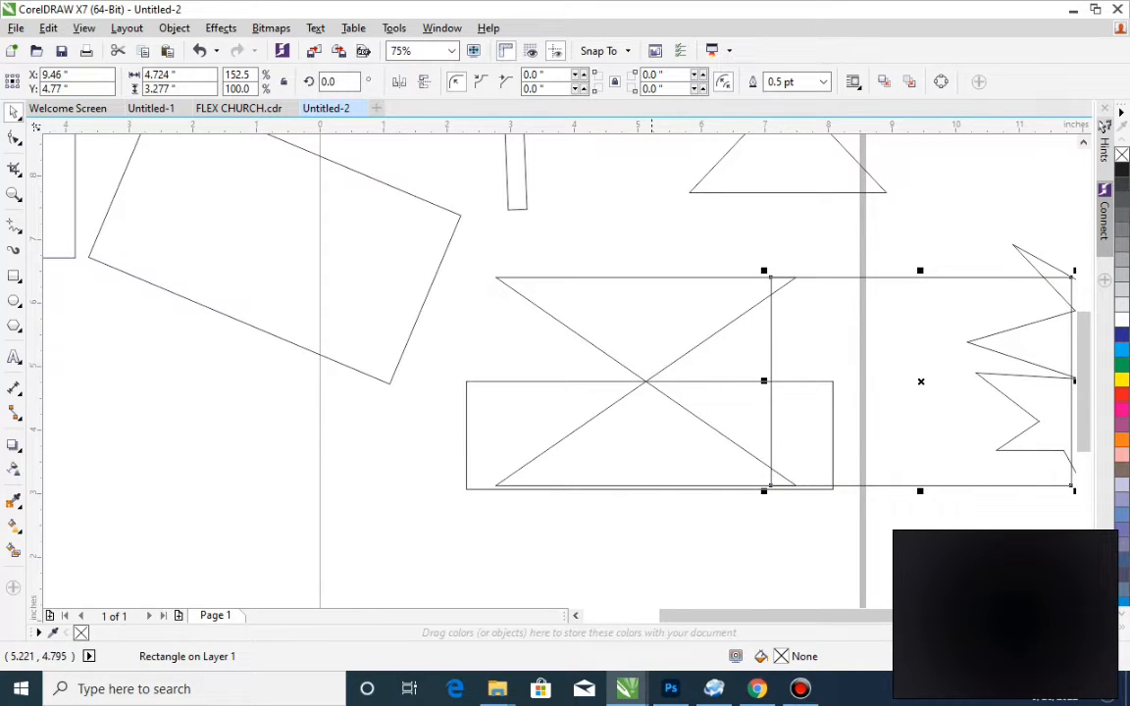
- Trim the lower rectangle with the hourglass shape and move the trimmed rectangle down about 1.1 inches
{"action": "left_click", "coordinate": [626, 349]}
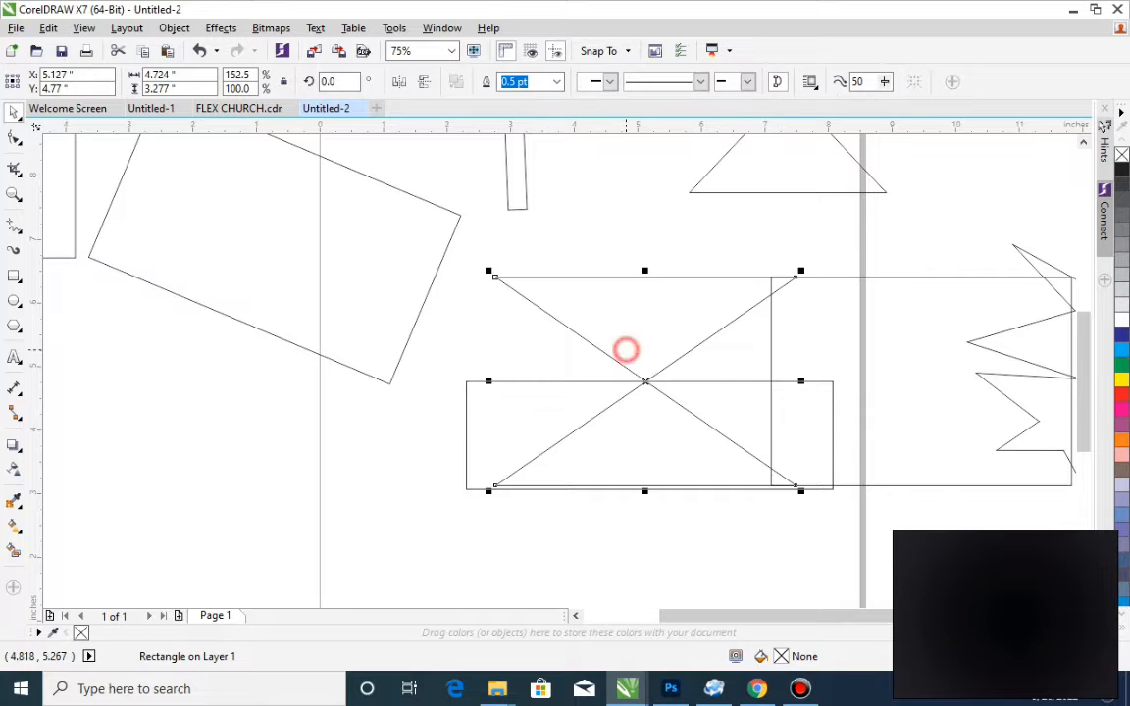
{"action": "left_click", "coordinate": [480, 380], "text": "shift"}
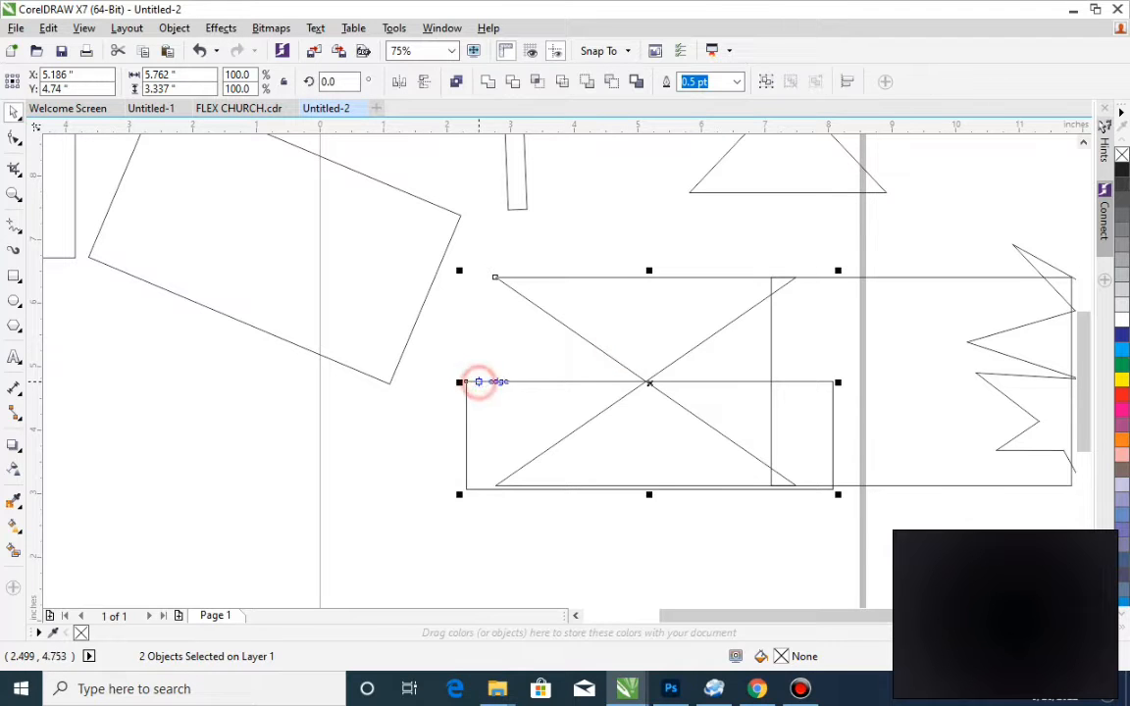
{"action": "left_click", "coordinate": [512, 80]}
{"action": "left_click", "coordinate": [500, 339]}
{"action": "left_click_drag", "start_coordinate": [577, 399], "coordinate": [582, 467]}
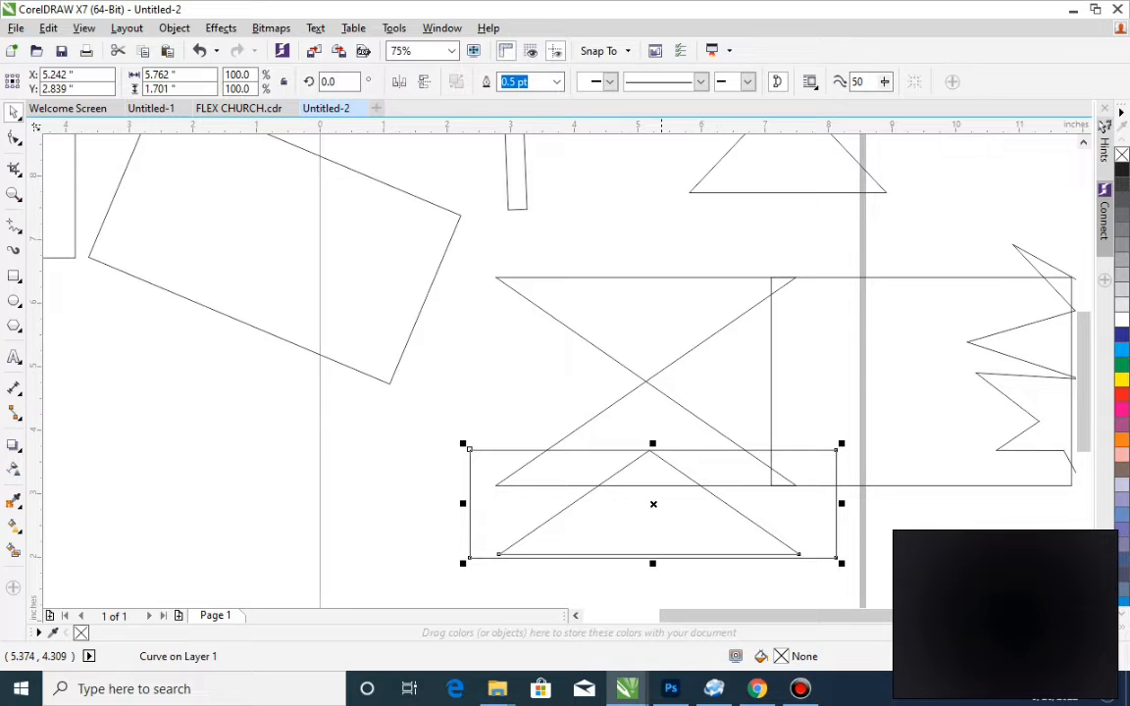
- Delete the hourglass and move the trimmed rectangle up into the cleared area
{"action": "left_click", "coordinate": [870, 550]}
{"action": "left_click", "coordinate": [675, 400]}
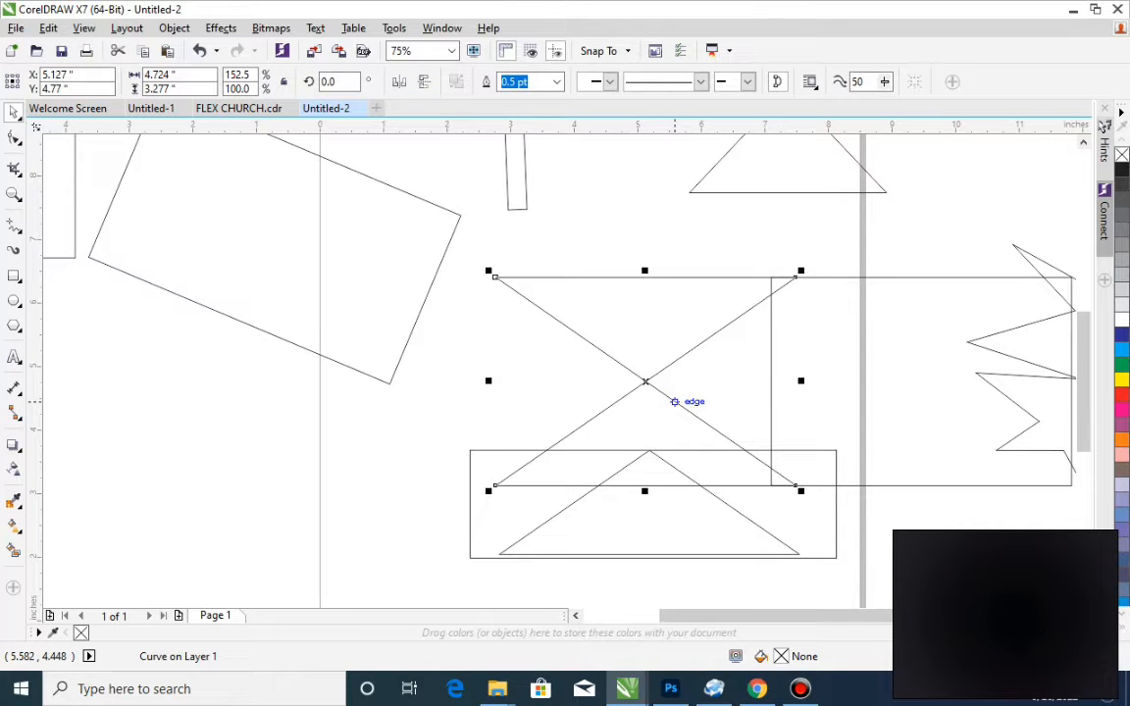
{"action": "key", "text": "Delete"}
{"action": "left_click", "coordinate": [704, 487]}
{"action": "left_click_drag", "start_coordinate": [703, 487], "coordinate": [625, 336]}
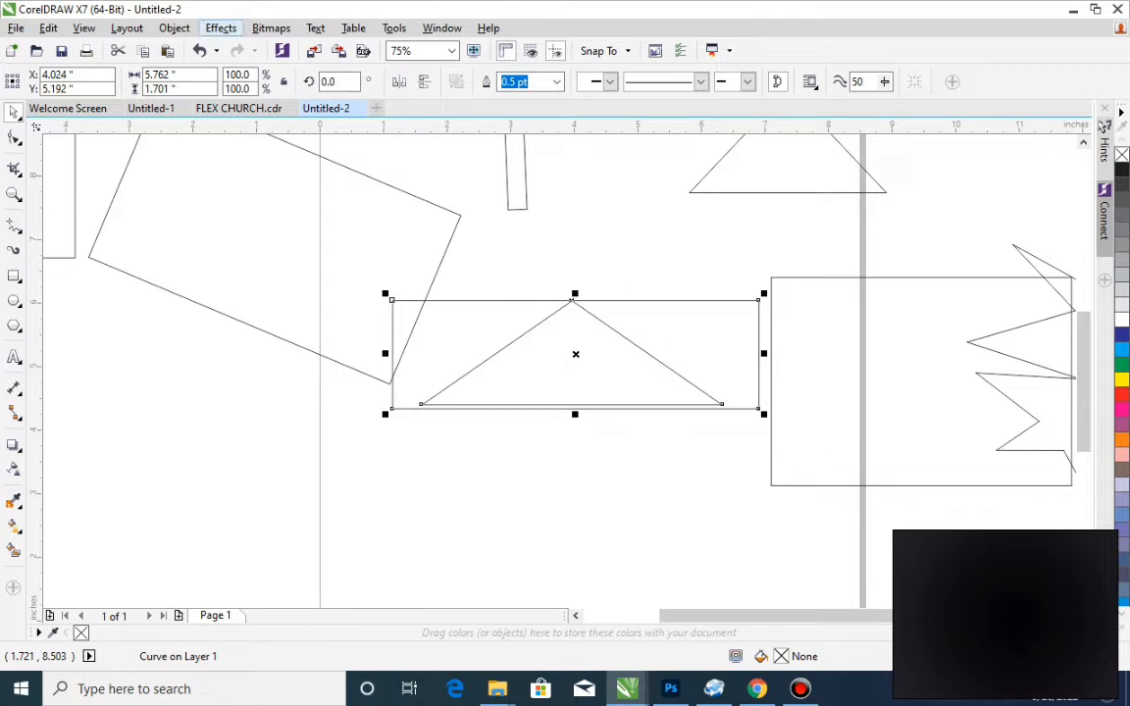
- Undo the hourglass's deletion and both moves of the trimmed rectangle
{"action": "left_click", "coordinate": [175, 28]}
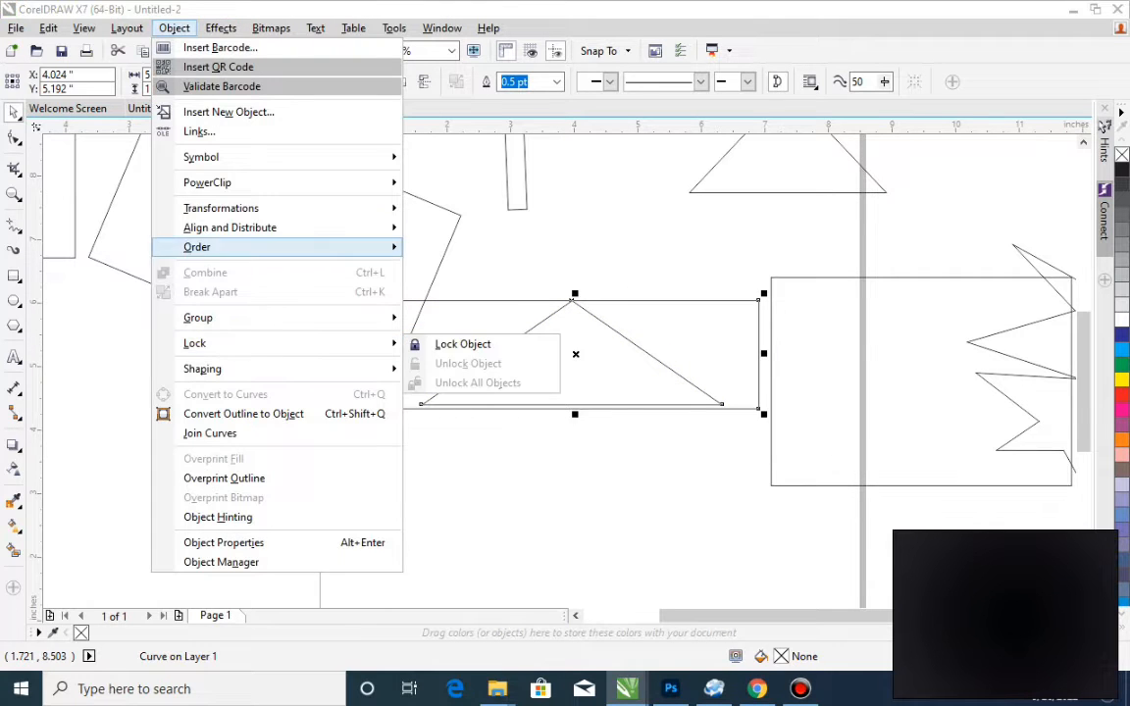
{"action": "mouse_move", "coordinate": [202, 369]}
{"action": "left_click", "coordinate": [525, 292]}
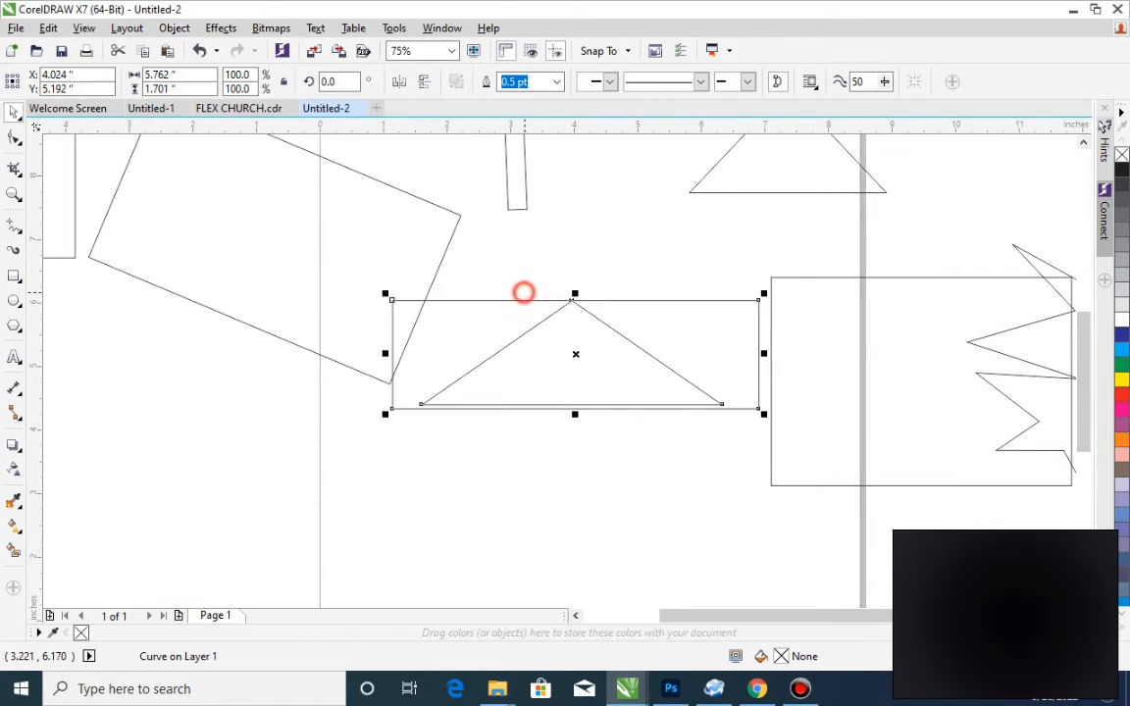
{"action": "key", "text": "ctrl+z"}
{"action": "key", "text": "ctrl+z"}
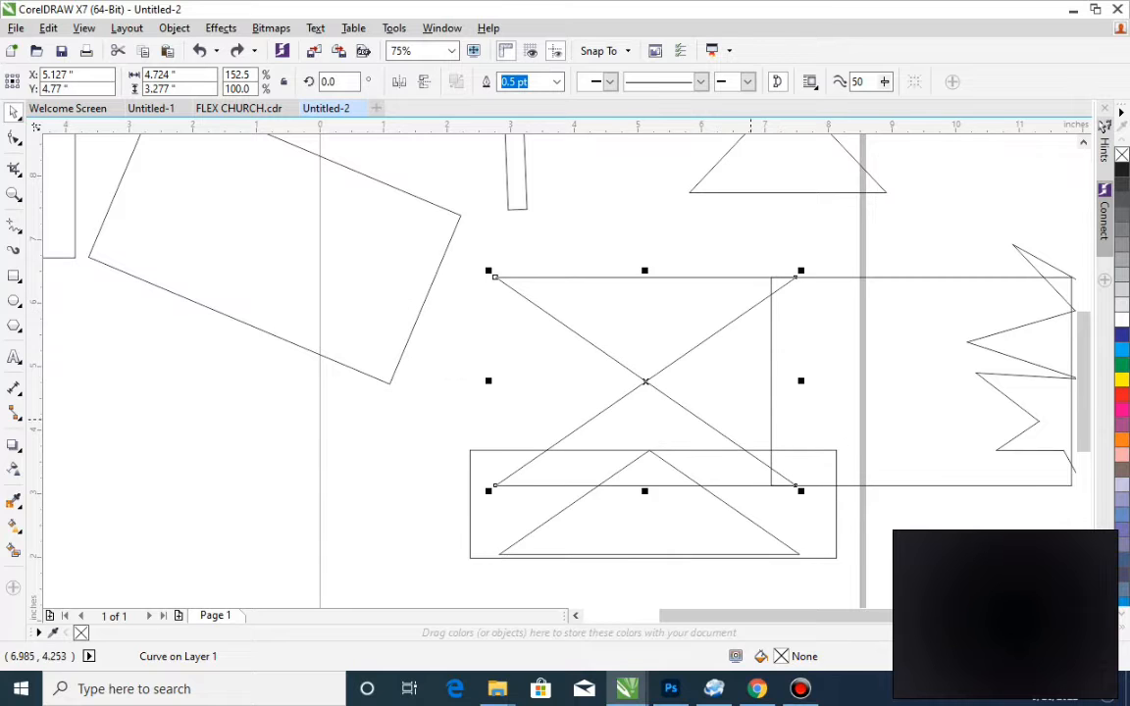
{"action": "key", "text": "ctrl+z"}
{"action": "left_click", "coordinate": [666, 515]}
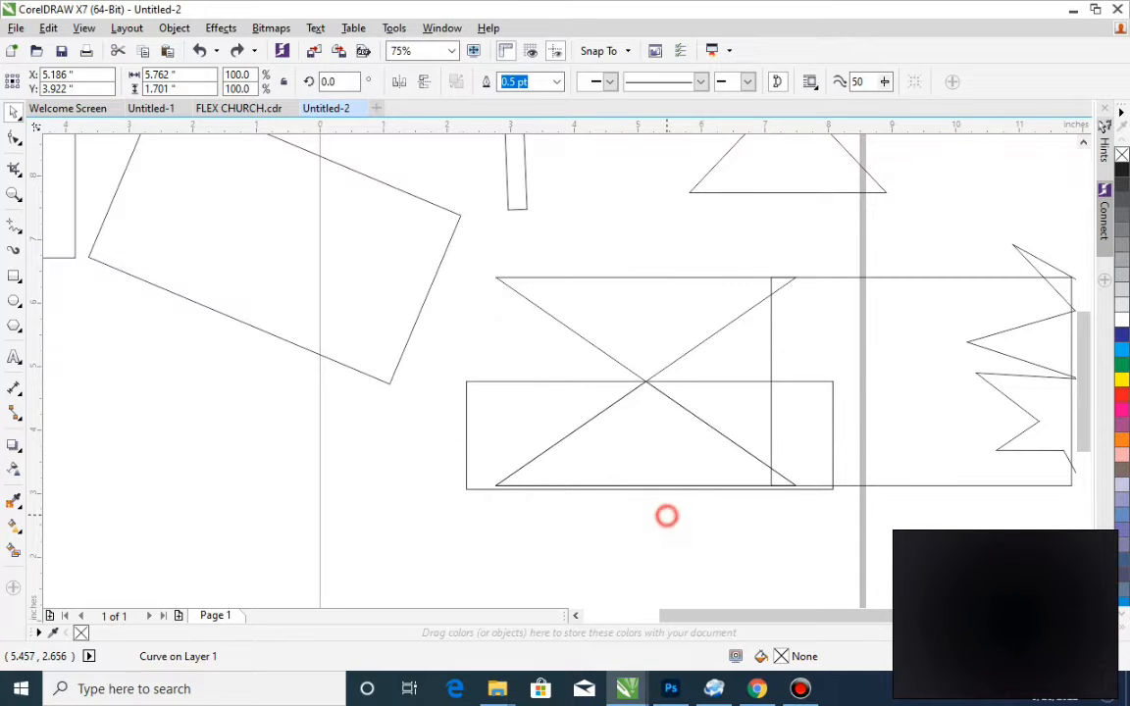
- Trim the hourglass with the cut-out rectangle and move that rectangle down to the hourglass's bottom edge
{"action": "left_click", "coordinate": [637, 384]}
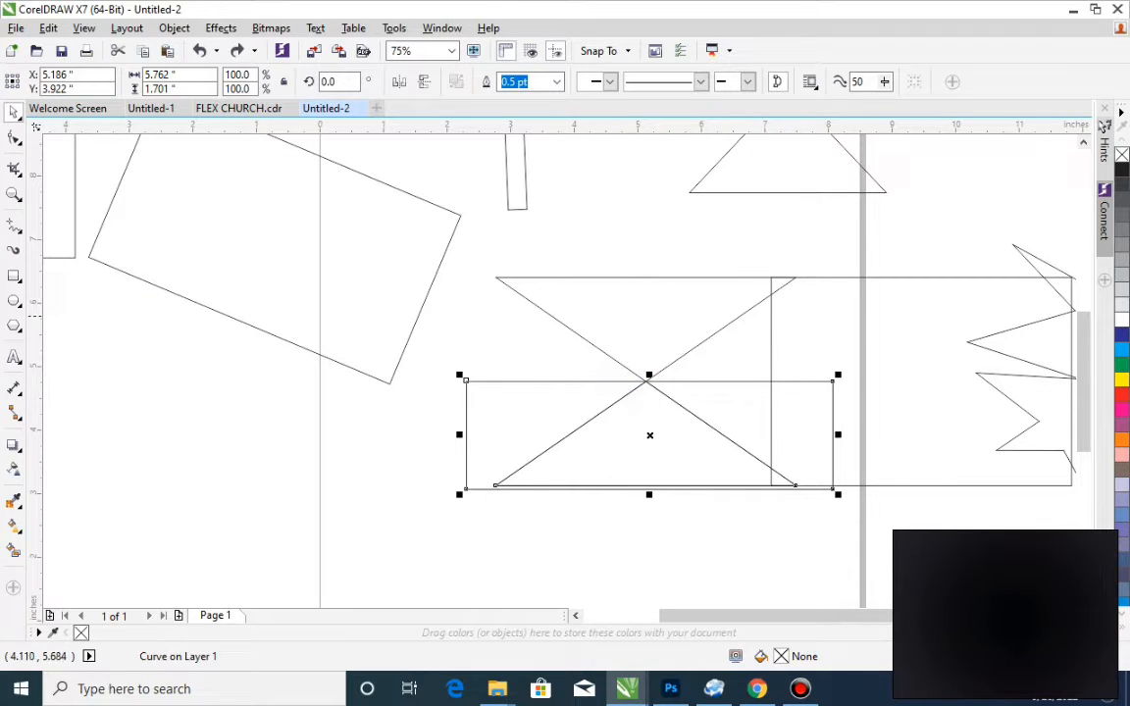
{"action": "left_click", "coordinate": [605, 310], "text": "shift"}
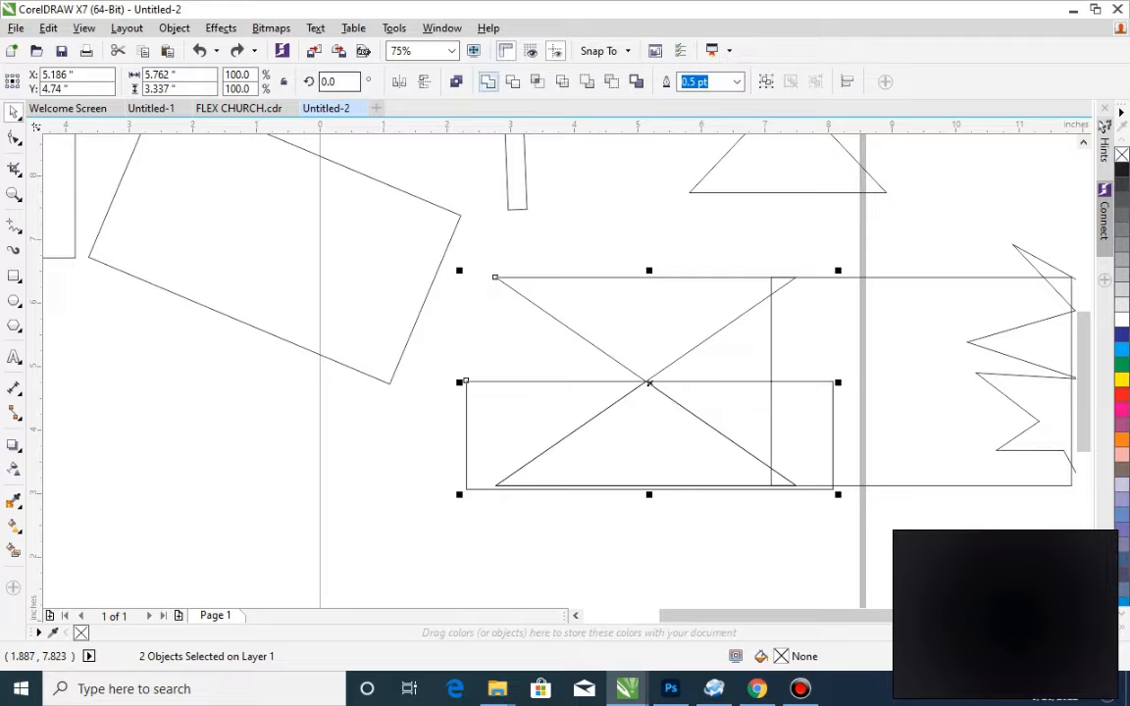
{"action": "left_click", "coordinate": [512, 83]}
{"action": "left_click", "coordinate": [480, 316]}
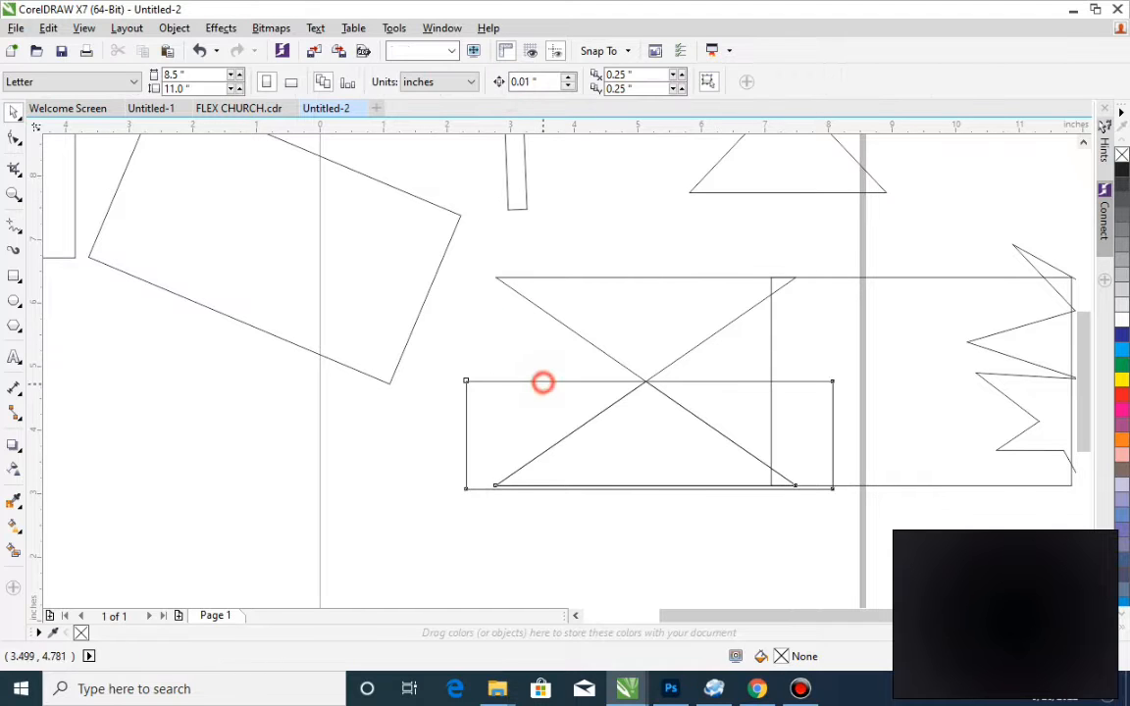
{"action": "left_click_drag", "start_coordinate": [543, 383], "coordinate": [571, 482]}
- Try moving the hourglass up and to the left, check its available object commands, and undo the move
{"action": "left_click_drag", "start_coordinate": [651, 428], "coordinate": [549, 400]}
{"action": "right_click", "coordinate": [545, 356]}
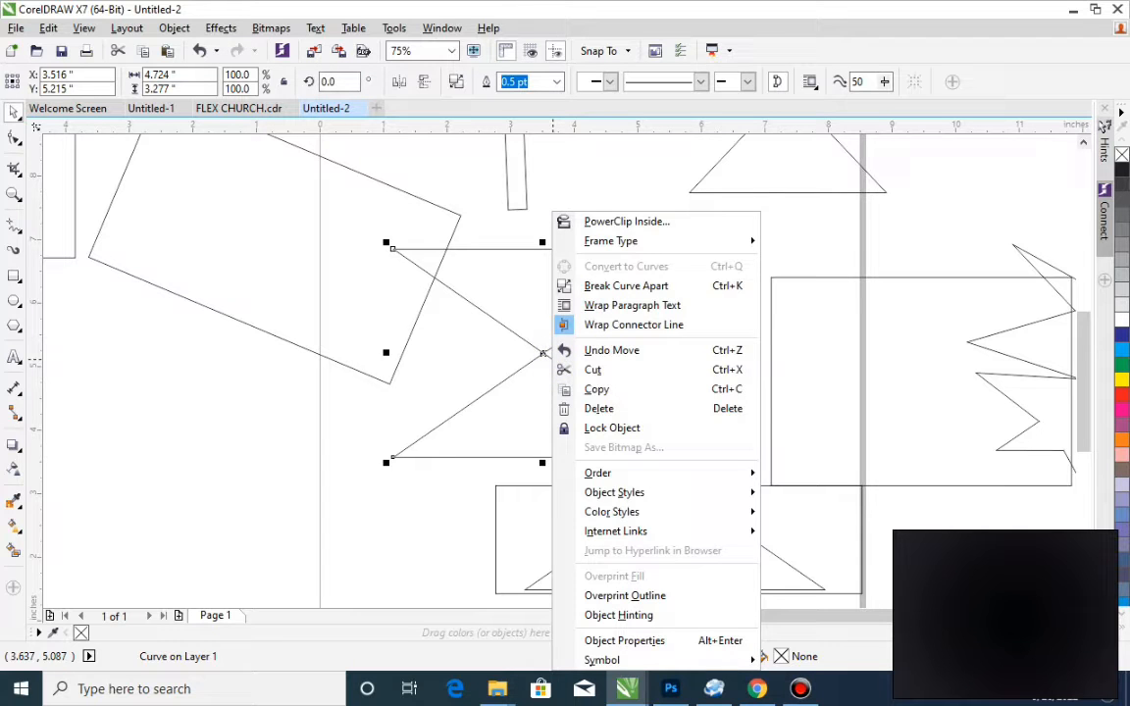
{"action": "left_click", "coordinate": [470, 369]}
{"action": "key", "text": "ctrl+z"}
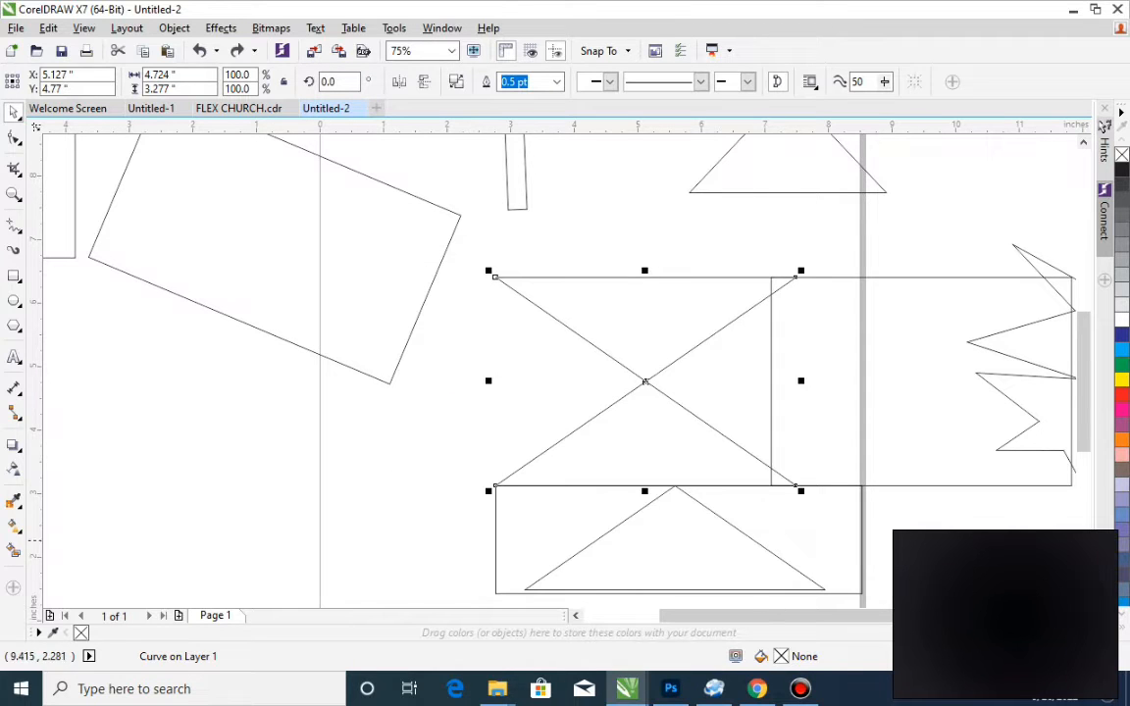
- Delete the trimmed rectangle below the hourglass
{"action": "left_click", "coordinate": [760, 544]}
{"action": "left_click", "coordinate": [757, 540]}
{"action": "key", "text": "Delete"}
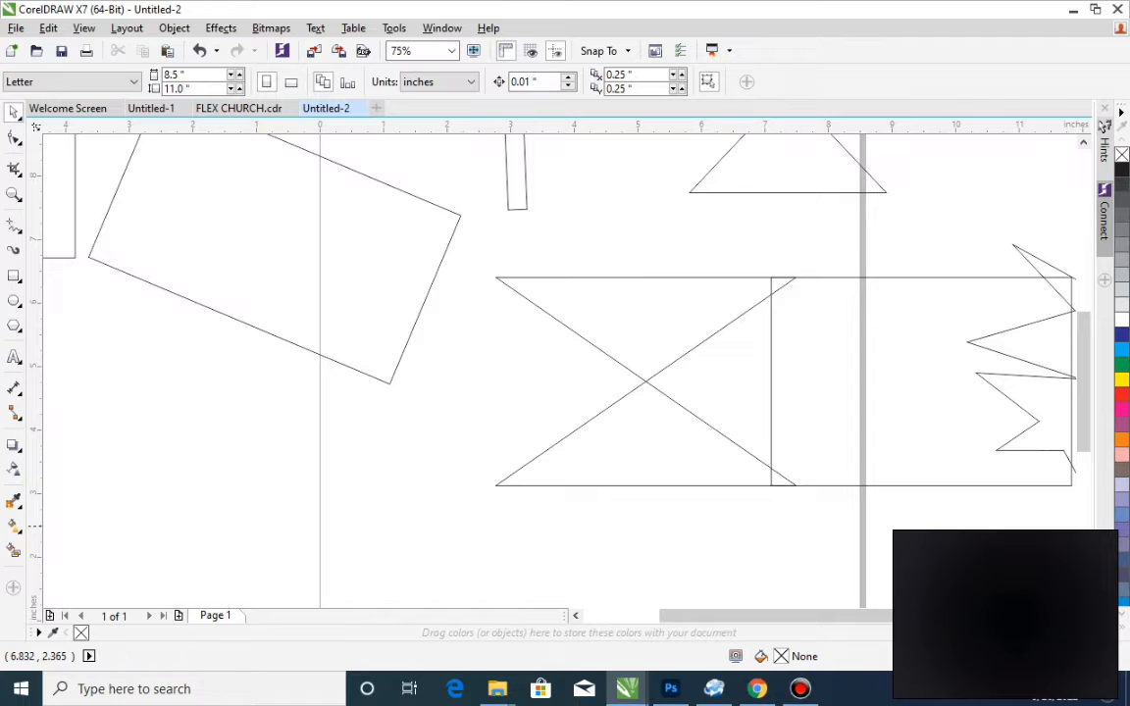
- Draw a 7.083 by 3.125 inch rectangle covering the hourglass's lower half, with its top edge at the crossing point
{"action": "left_click", "coordinate": [614, 390]}
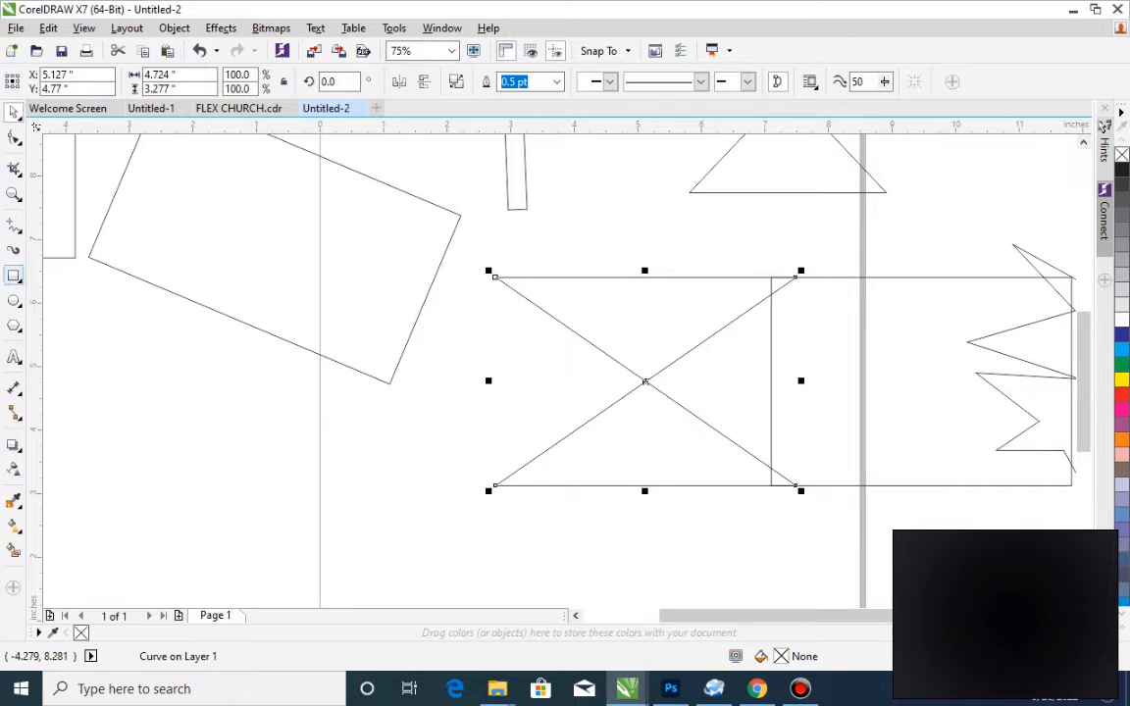
{"action": "left_click", "coordinate": [14, 276]}
{"action": "left_click_drag", "start_coordinate": [441, 370], "coordinate": [892, 570]}
{"action": "key", "text": "space"}
{"action": "mouse_move", "coordinate": [732, 397]}
{"action": "left_mouse_down"}
{"action": "mouse_move", "coordinate": [708, 252]}
{"action": "mouse_move", "coordinate": [743, 406]}
{"action": "mouse_move", "coordinate": [733, 406]}
{"action": "left_mouse_up"}
- Trim away the hourglass's lower half with the covering rectangle, and select that rectangle
{"action": "left_click", "coordinate": [670, 301], "text": "shift"}
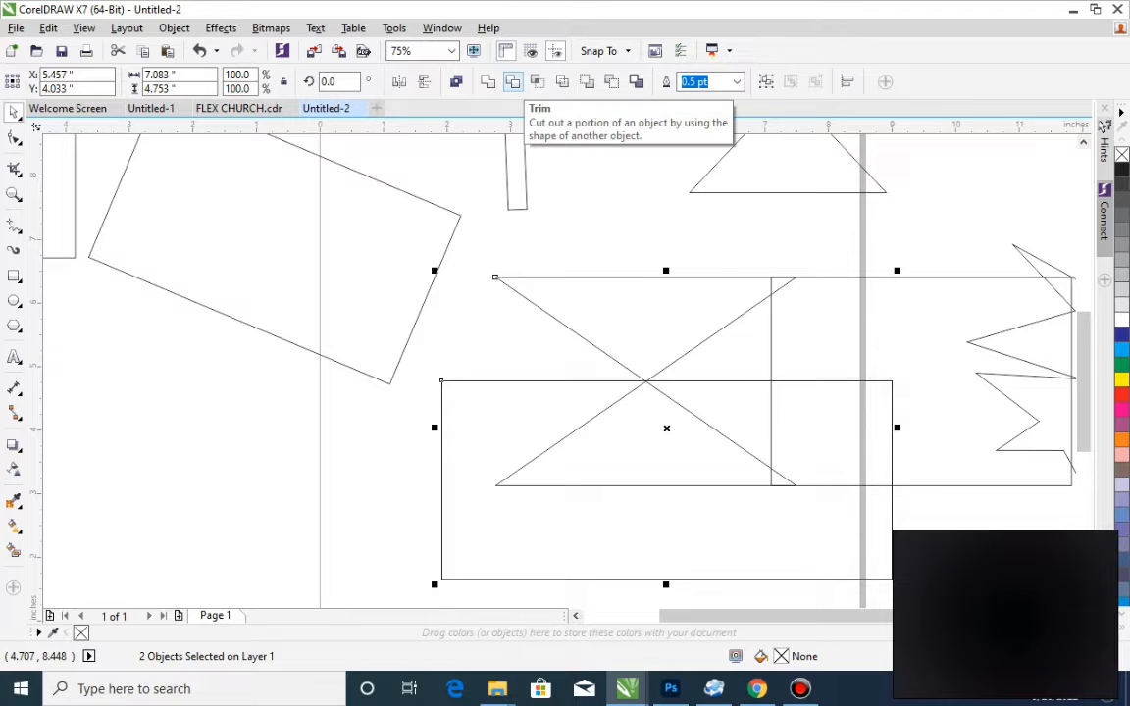
{"action": "left_click", "coordinate": [512, 82]}
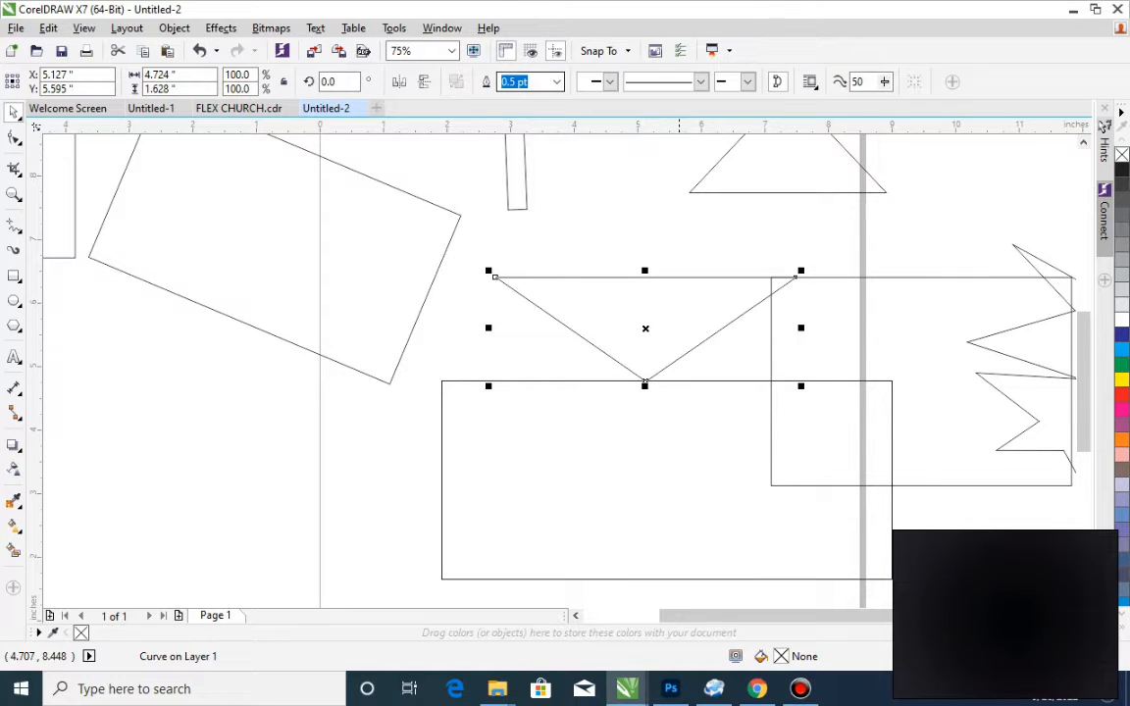
{"action": "left_click", "coordinate": [626, 460]}
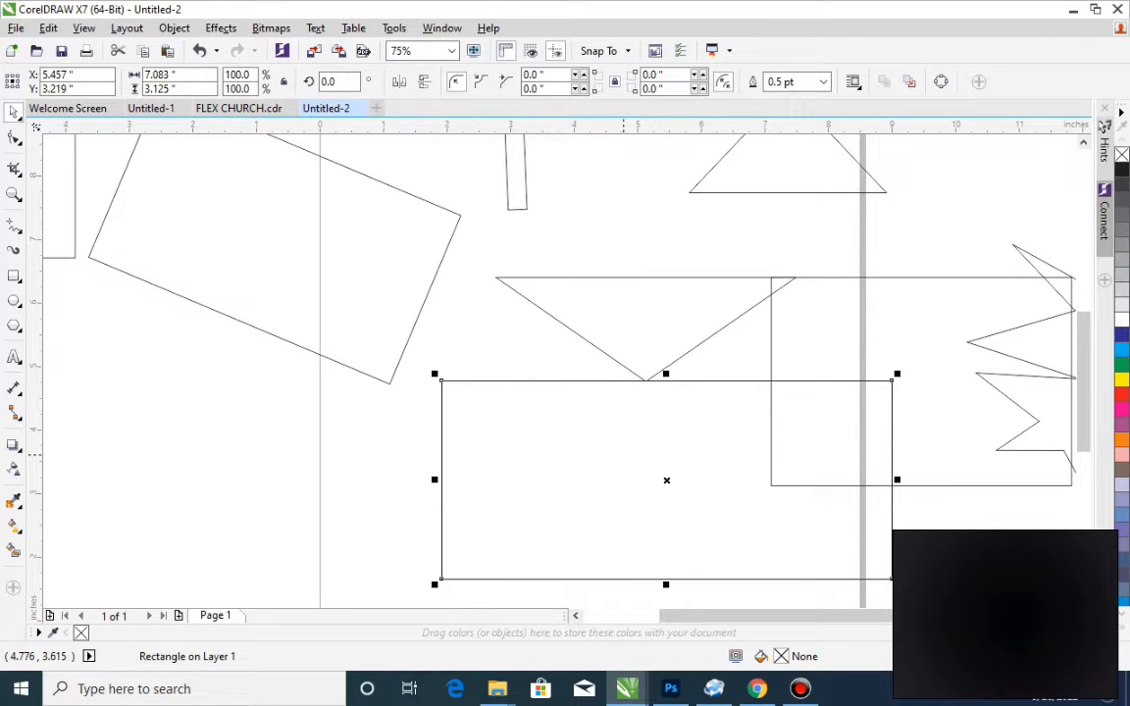
- Delete the covering rectangle and move the overlapping 4.724 by 3.277 inch rectangle onto the triangle so their top corners coincide
{"action": "key", "text": "Delete"}
{"action": "left_click", "coordinate": [908, 391]}
{"action": "left_click_drag", "start_coordinate": [945, 419], "coordinate": [669, 419]}
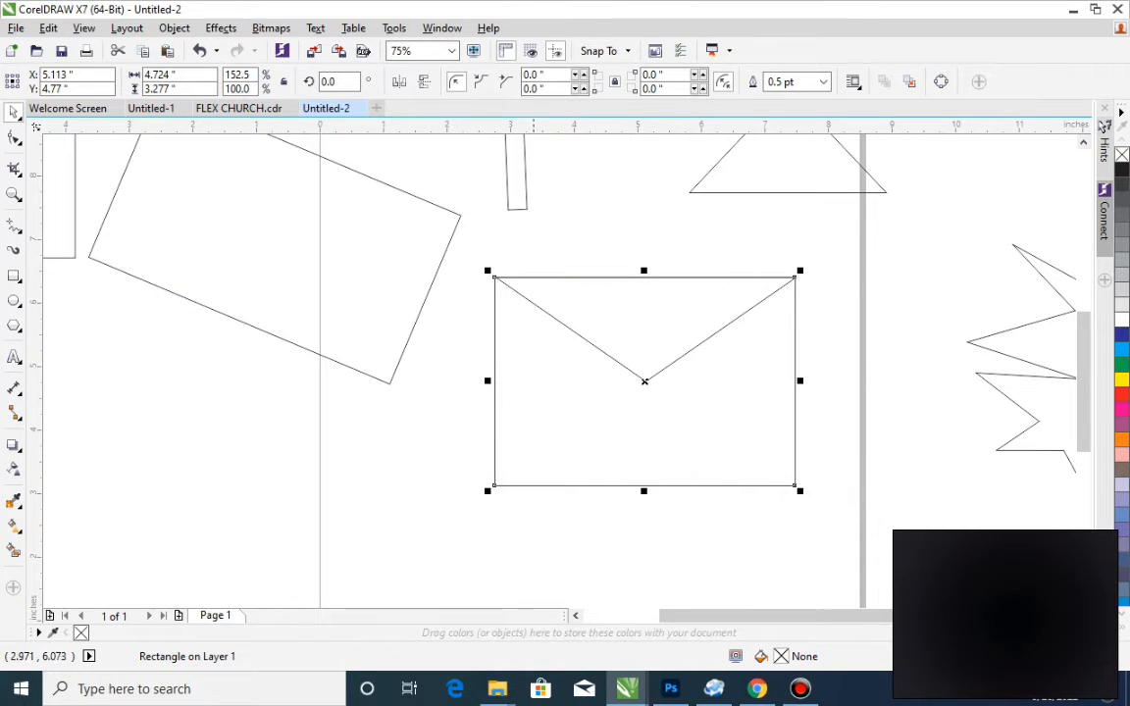
- Copy the triangle straight down into the rectangle's lower half and flip the copy vertically to meet the upper triangle's tip
{"action": "left_click_drag", "start_coordinate": [853, 214], "coordinate": [403, 434]}
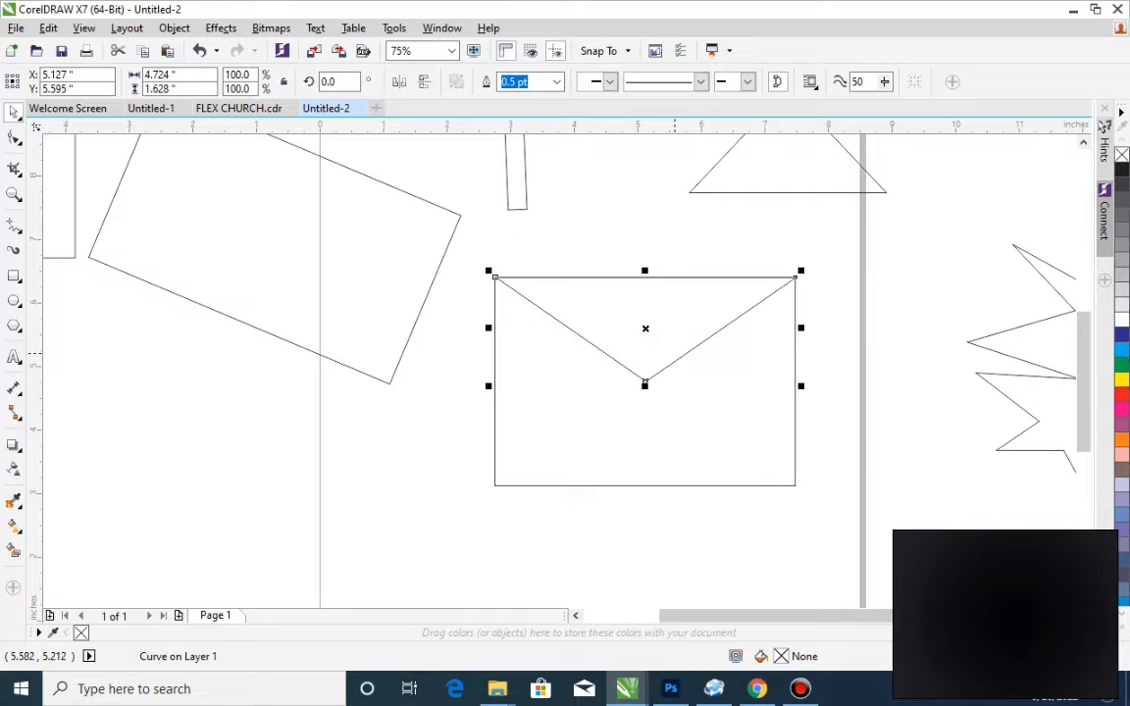
{"action": "left_click_drag", "start_coordinate": [648, 327], "coordinate": [644, 433]}
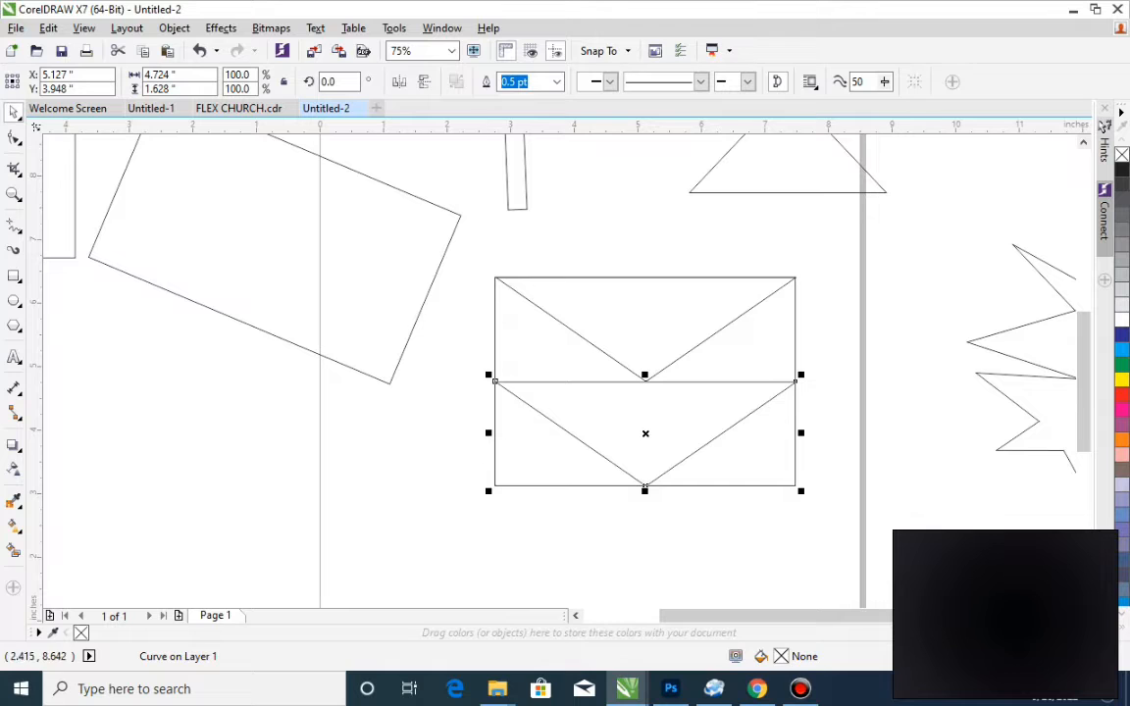
{"action": "left_click", "coordinate": [424, 82]}
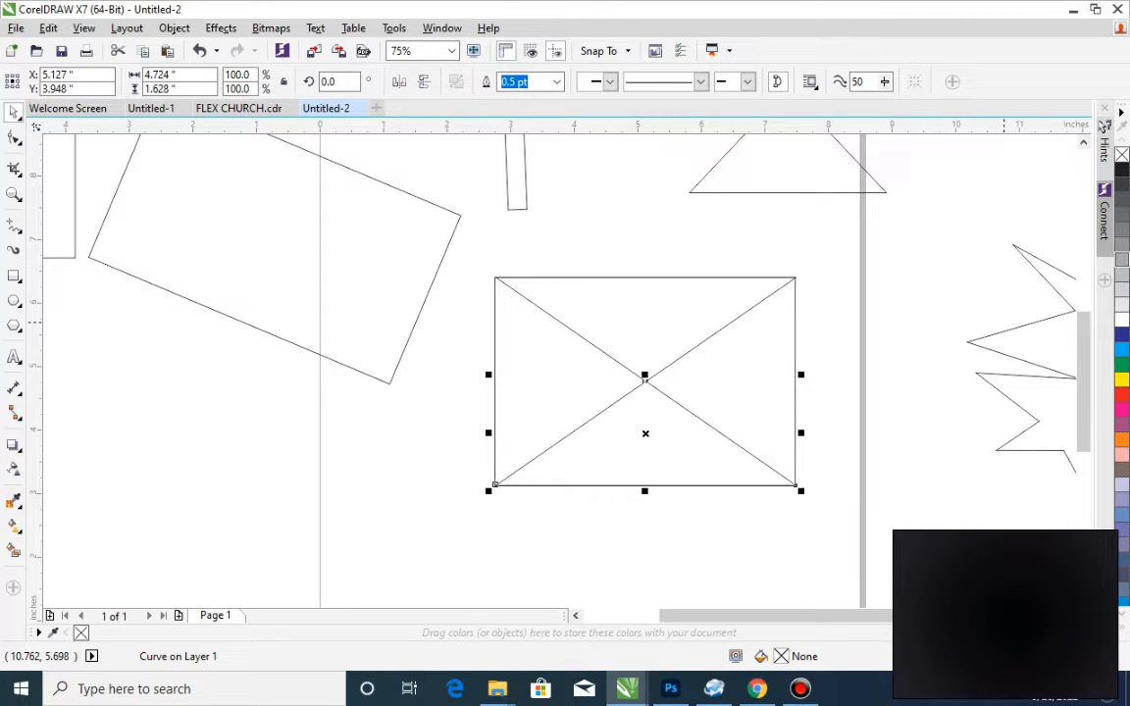
- Colour the outline of the lower triangle in the envelope shape 40% Black
{"action": "right_click", "coordinate": [1121, 259]}
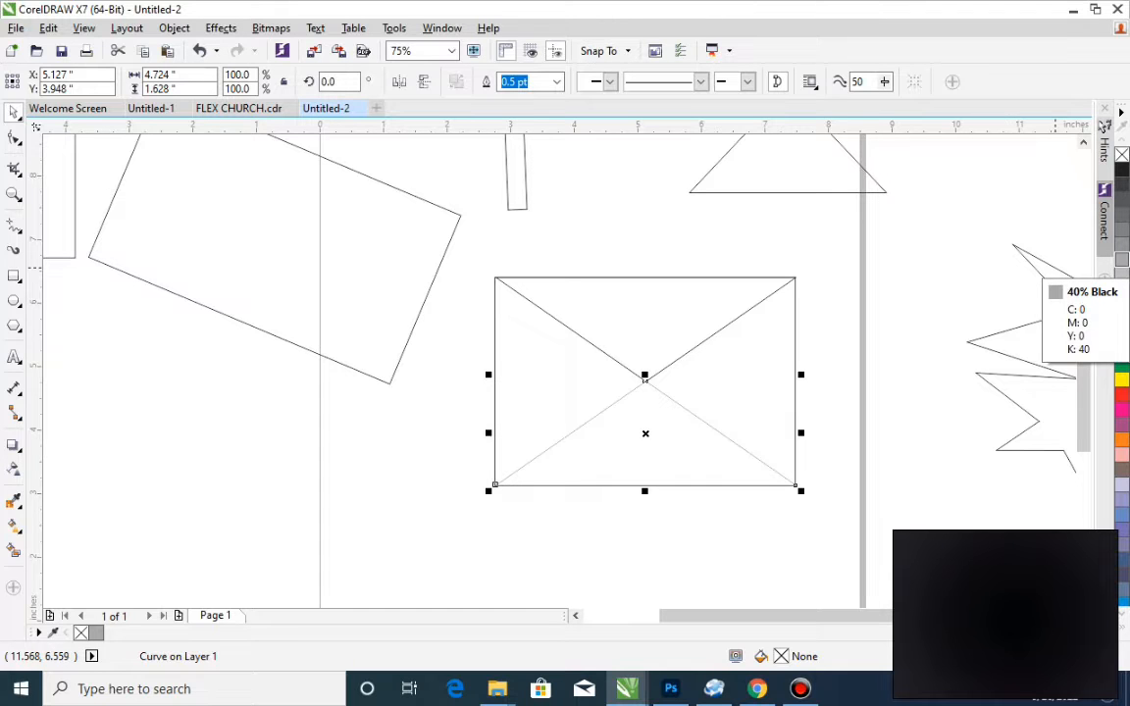
{"action": "left_click", "coordinate": [780, 233]}
{"action": "left_click", "coordinate": [706, 323]}
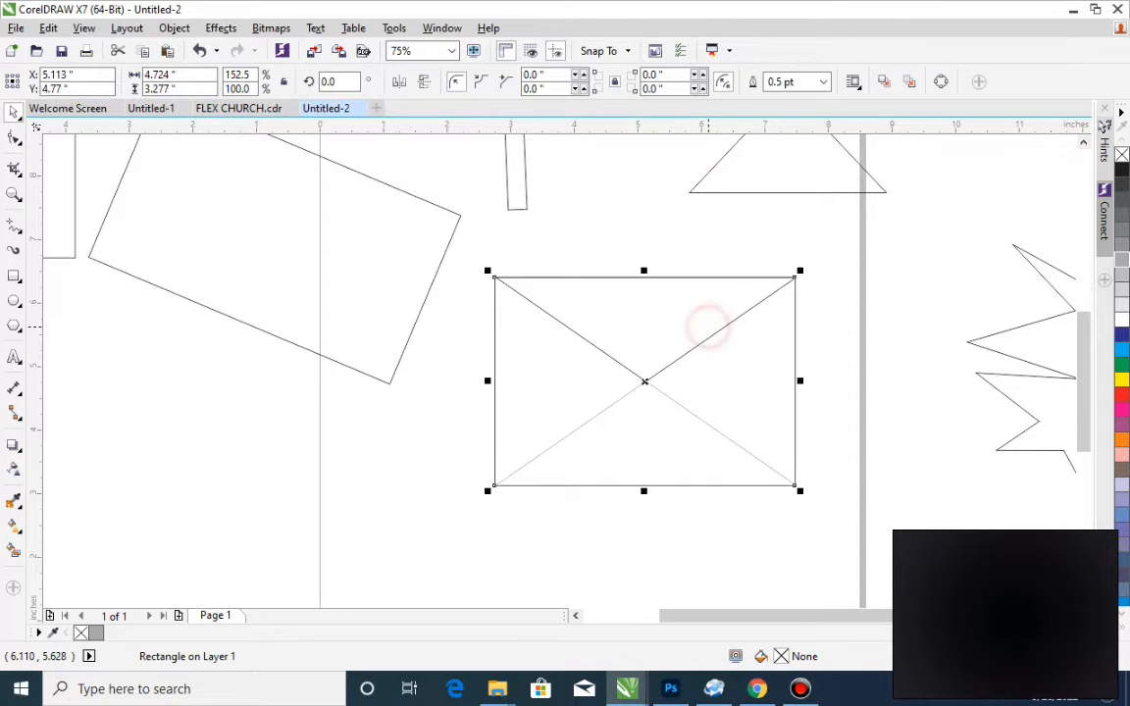
{"action": "left_click_drag", "start_coordinate": [474, 260], "coordinate": [838, 378]}
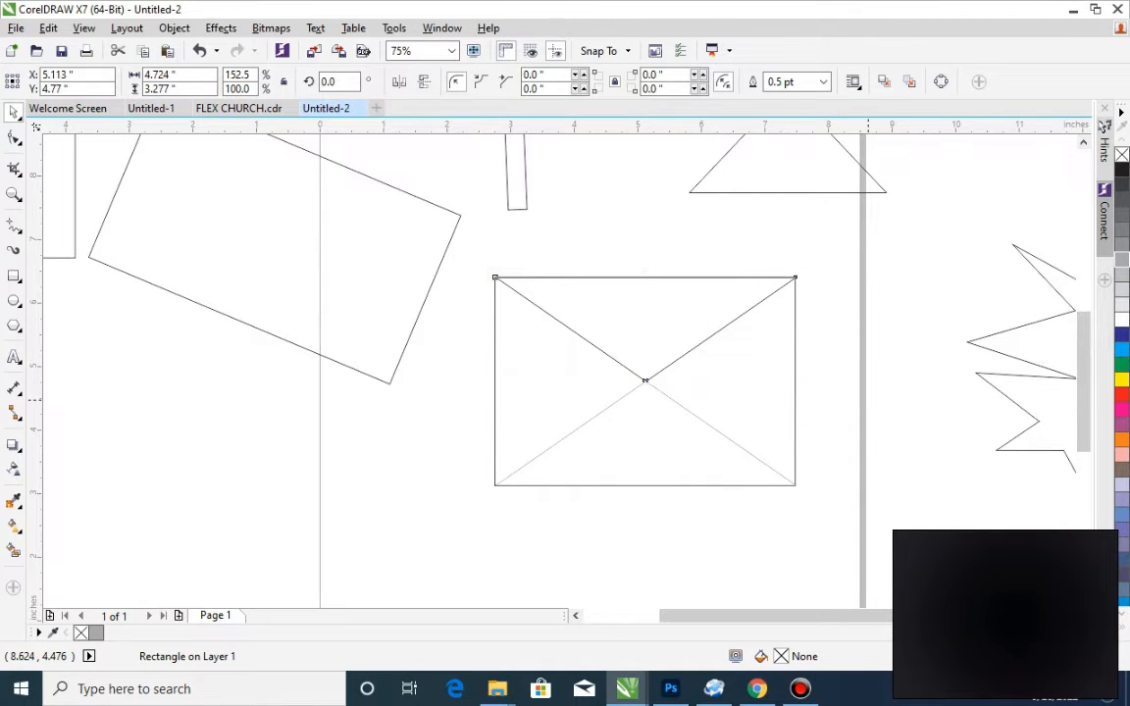
{"action": "left_click", "coordinate": [868, 358]}
- Draw a nearly circular ellipse about 4.551 by 4.435 inches below and to the left of the upright rectangle
{"action": "scroll", "coordinate": [869, 359], "scroll_direction": "down", "scroll_amount": 10}
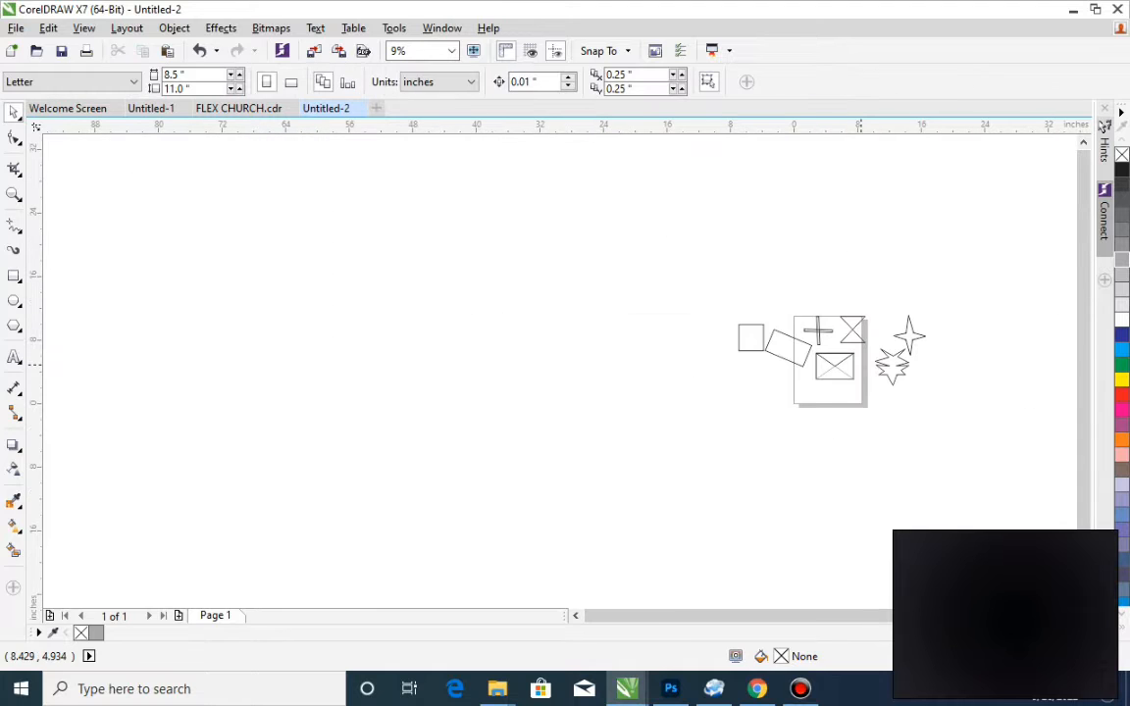
{"action": "key", "text": "z"}
{"action": "left_click_drag", "start_coordinate": [749, 344], "coordinate": [656, 291]}
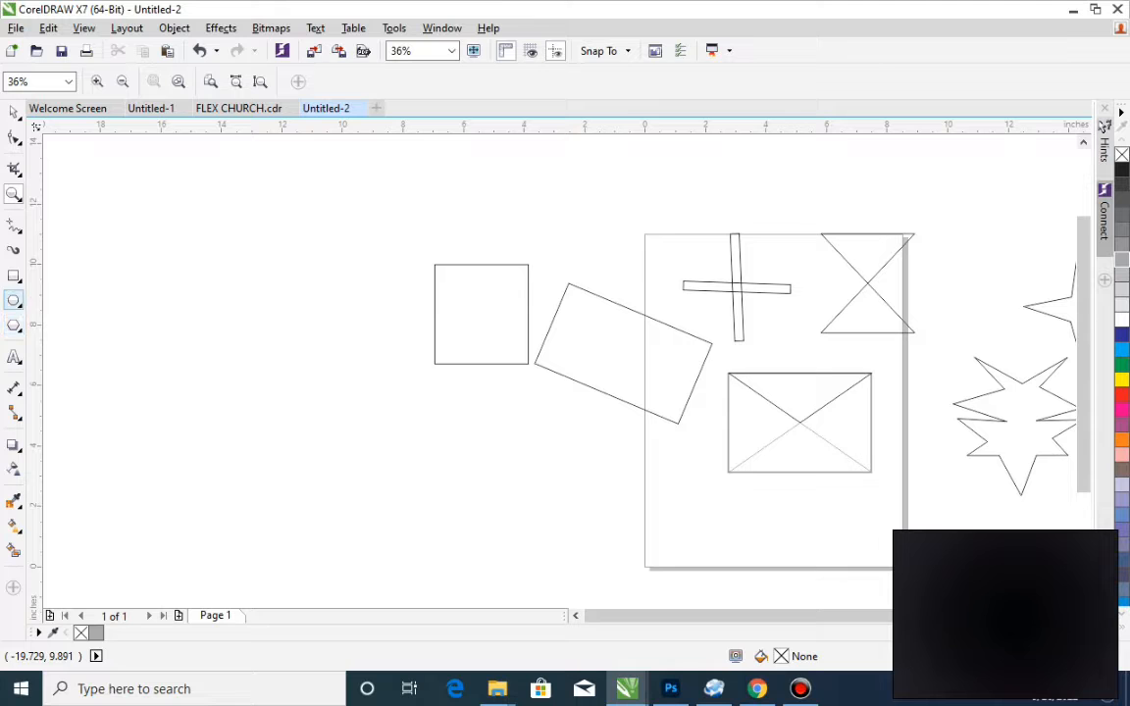
{"action": "left_click", "coordinate": [14, 300]}
{"action": "left_click_drag", "start_coordinate": [290, 411], "coordinate": [428, 545]}
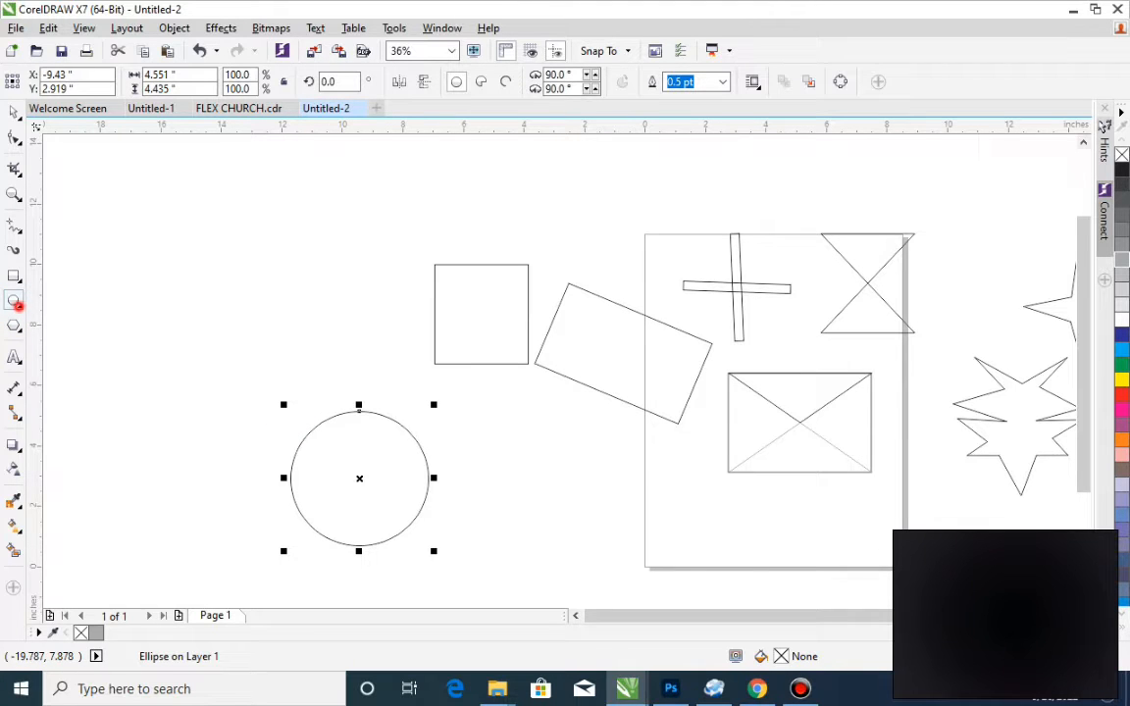
{"action": "right_click", "coordinate": [20, 295]}
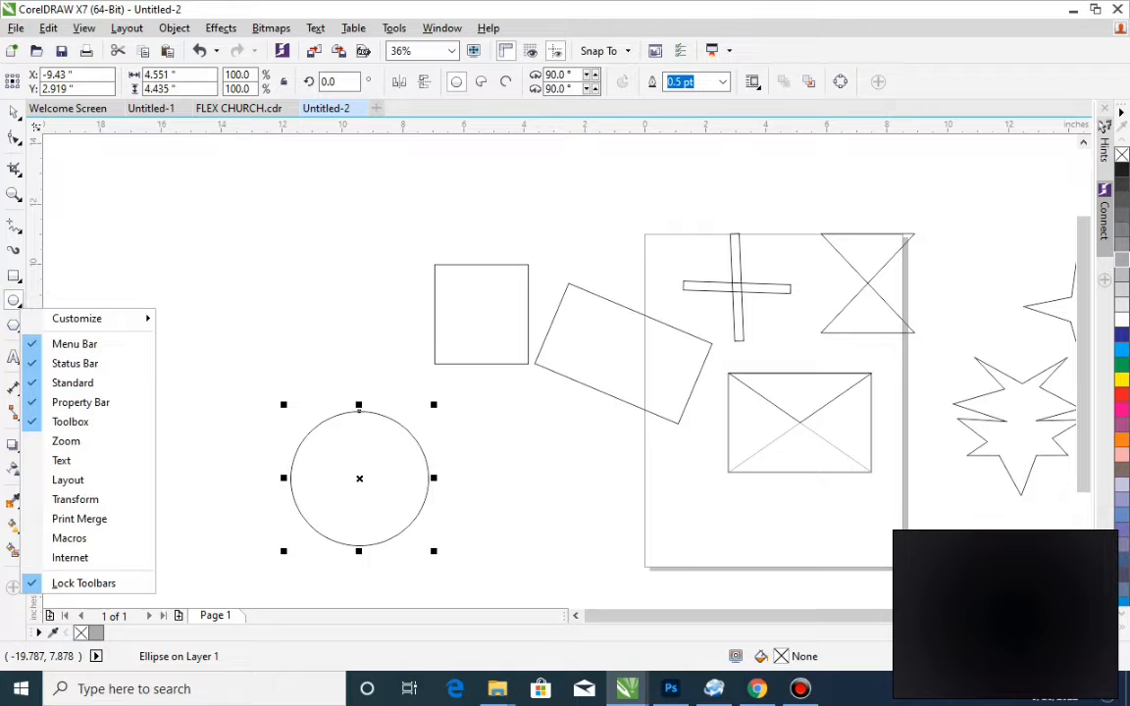
{"action": "left_click", "coordinate": [138, 231]}
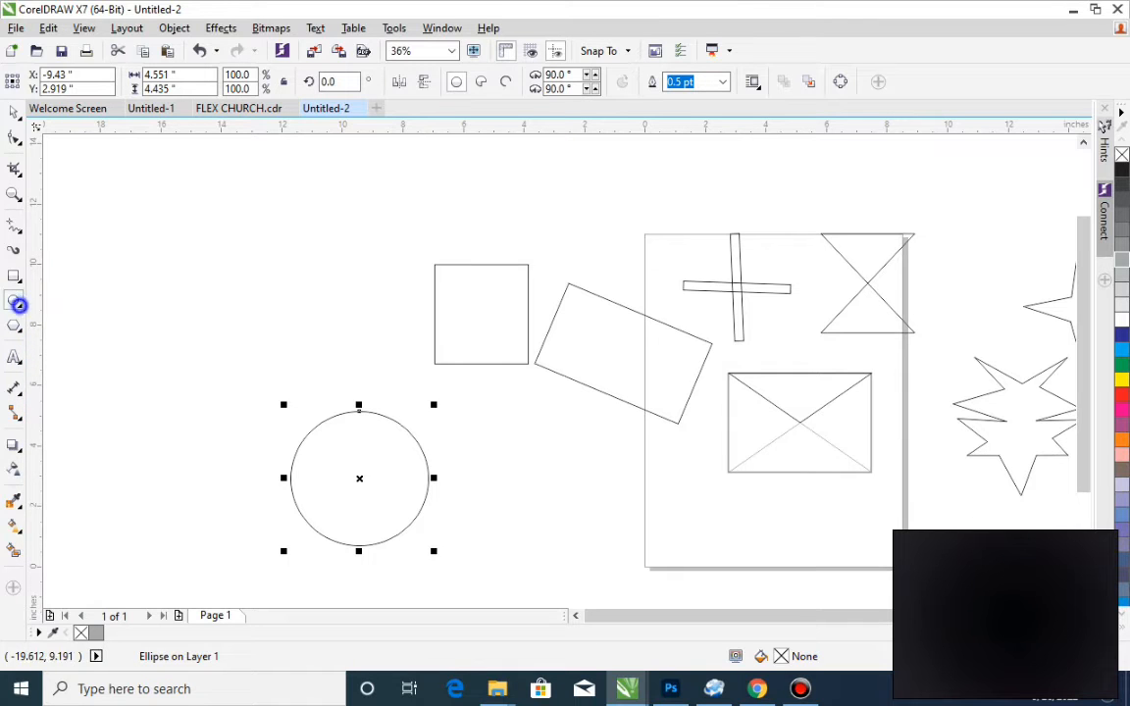
{"action": "right_click", "coordinate": [20, 305]}
{"action": "left_click", "coordinate": [134, 237]}
- Draw a narrow tilted three-point ellipse, about 3.205 by 2.901 inches in extent, above and to the left of the circle
{"action": "left_click", "coordinate": [15, 302]}
{"action": "left_click", "coordinate": [63, 317]}
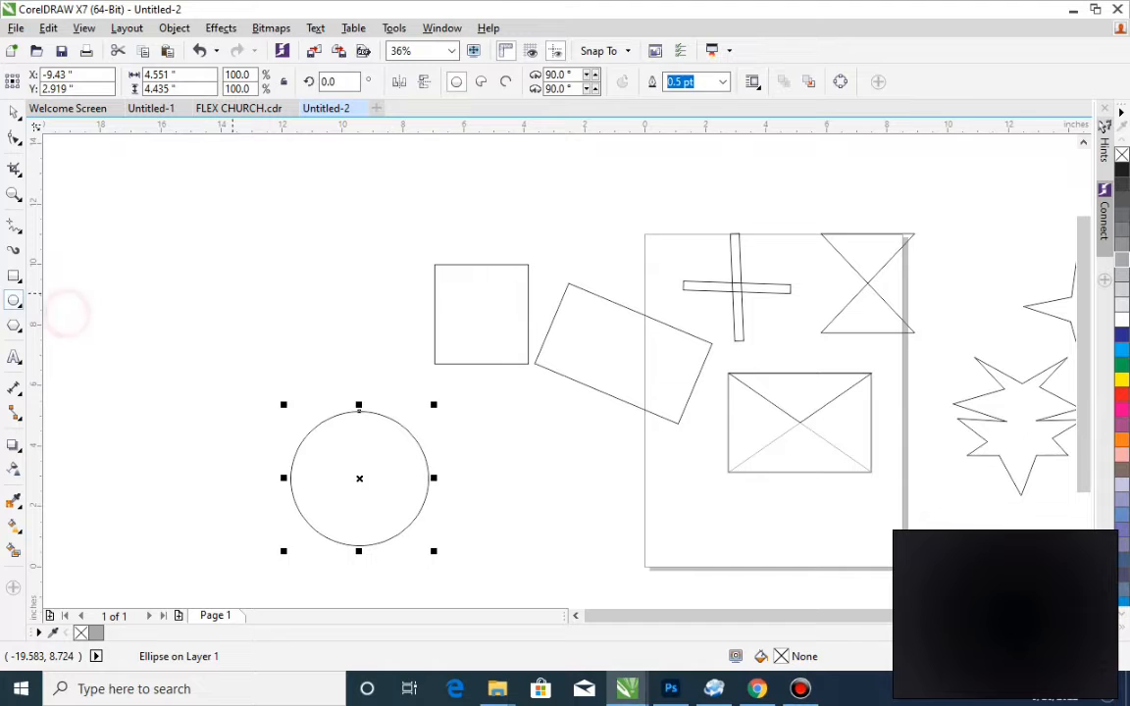
{"action": "left_click_drag", "start_coordinate": [162, 283], "coordinate": [252, 366]}
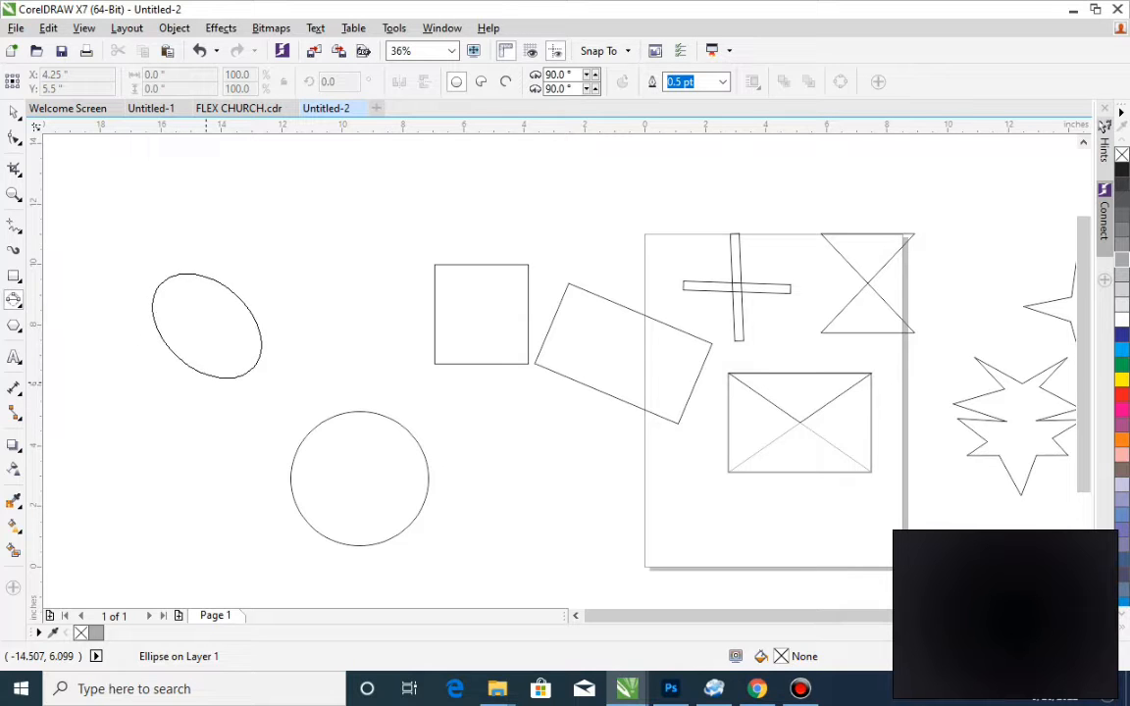
{"action": "left_click", "coordinate": [220, 370]}
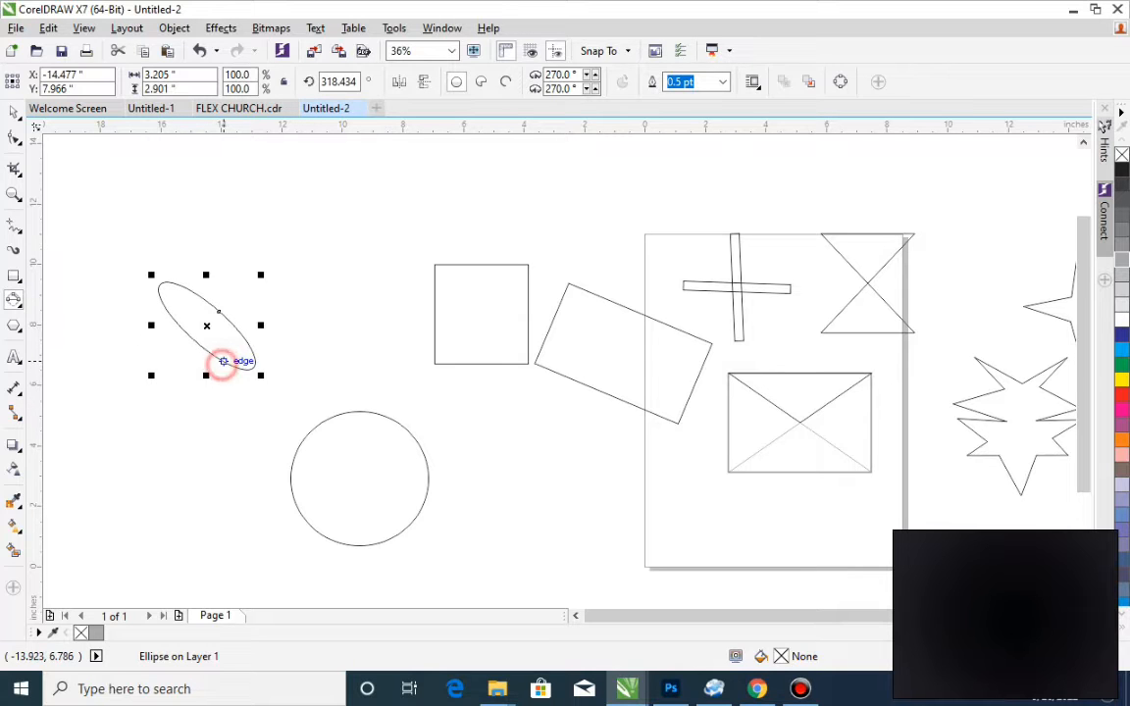
- Make a concentric copy of the tilted ellipse scaled down to 79.7%
{"action": "left_click", "coordinate": [12, 114]}
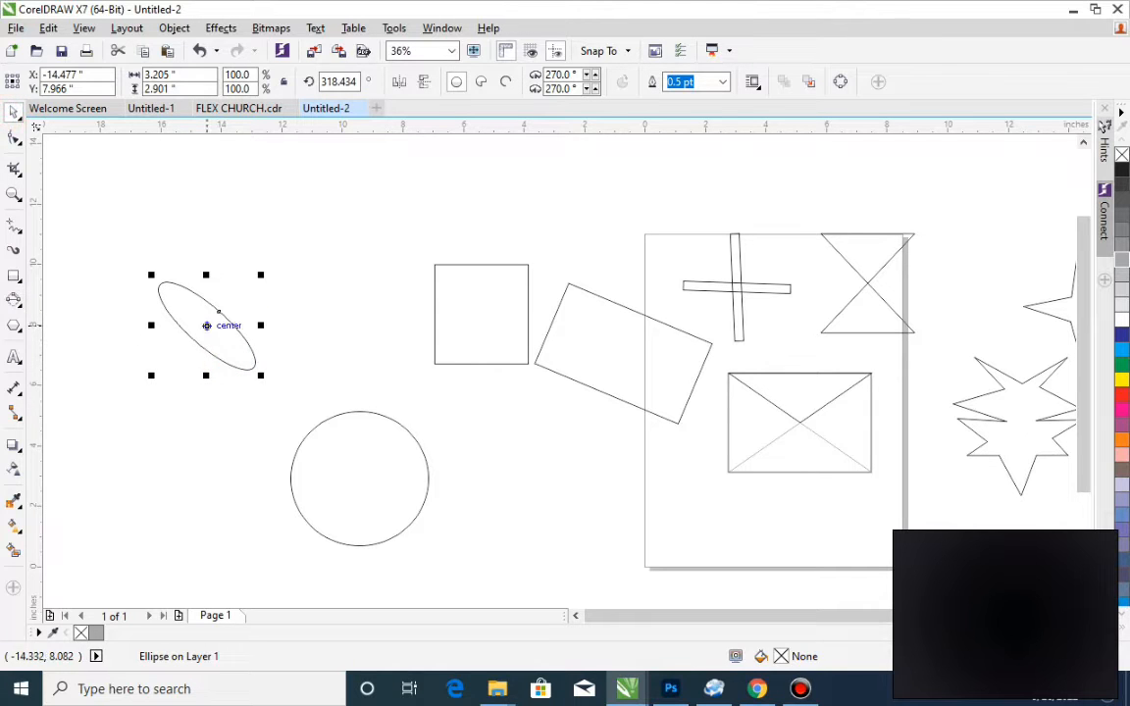
{"action": "left_click_drag", "start_coordinate": [261, 374], "coordinate": [252, 372]}
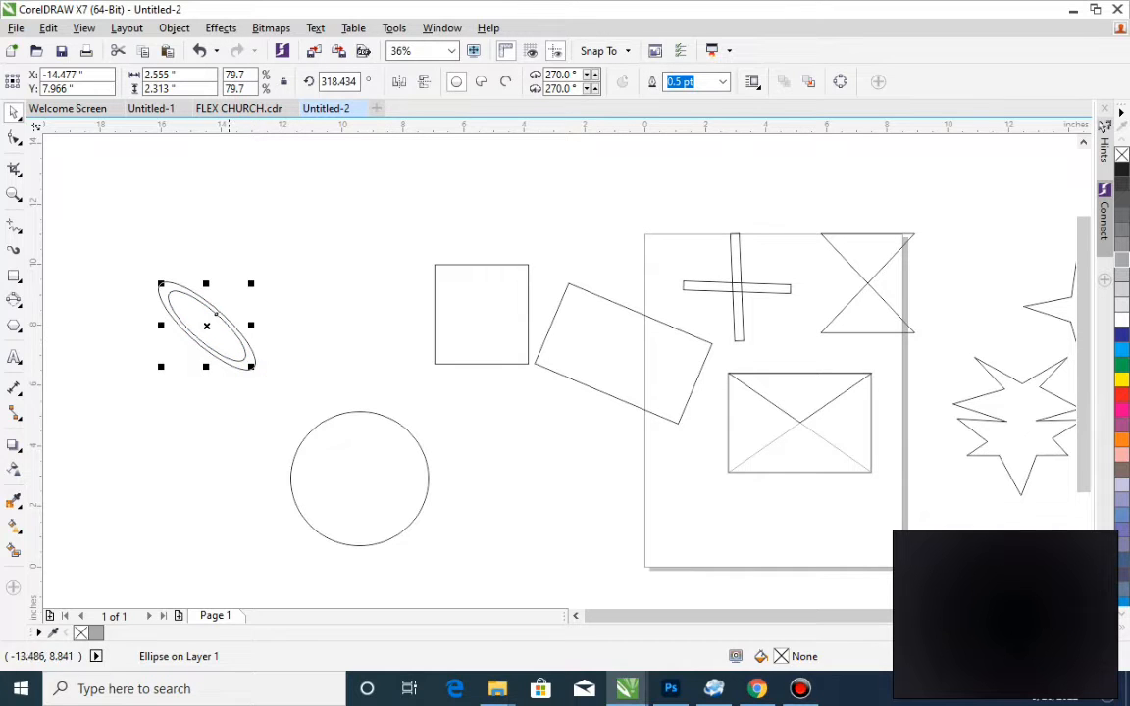
{"action": "left_click_drag", "start_coordinate": [331, 207], "coordinate": [83, 403]}
{"action": "left_click", "coordinate": [174, 451]}
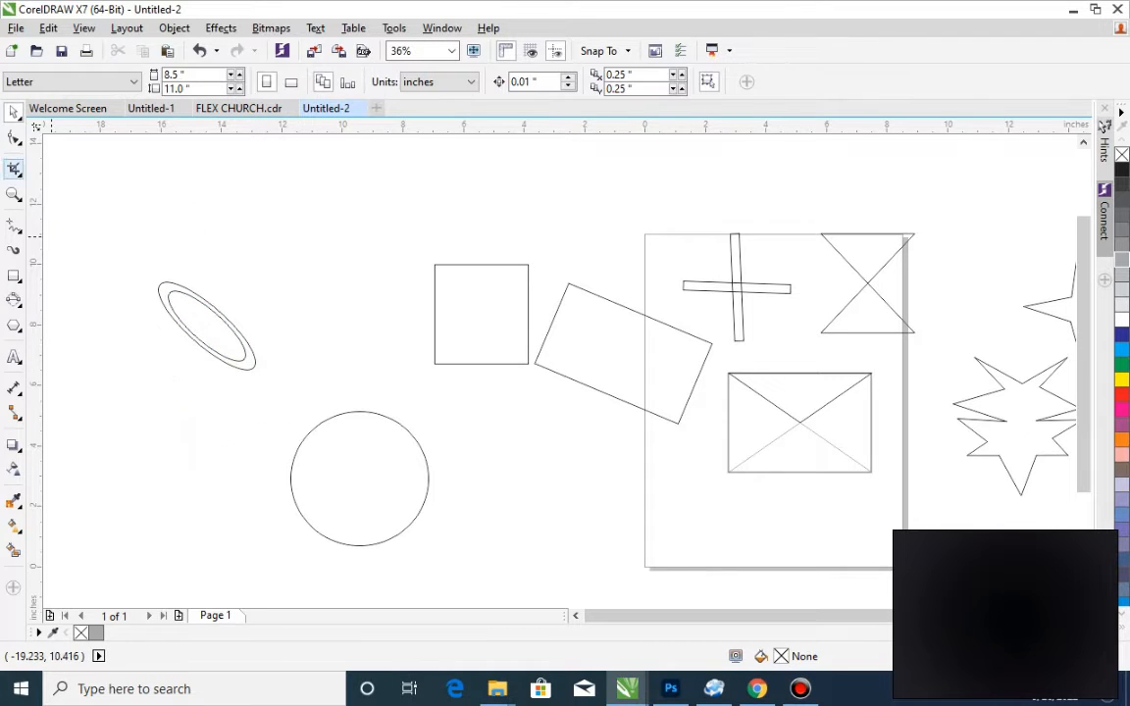
- Draw a thin three-point rectangle, about 0.774 by 0.732 inch in extent, as a handle running outward from the tilted ellipse's lower tip
{"action": "left_click", "coordinate": [13, 276]}
{"action": "left_click", "coordinate": [14, 276]}
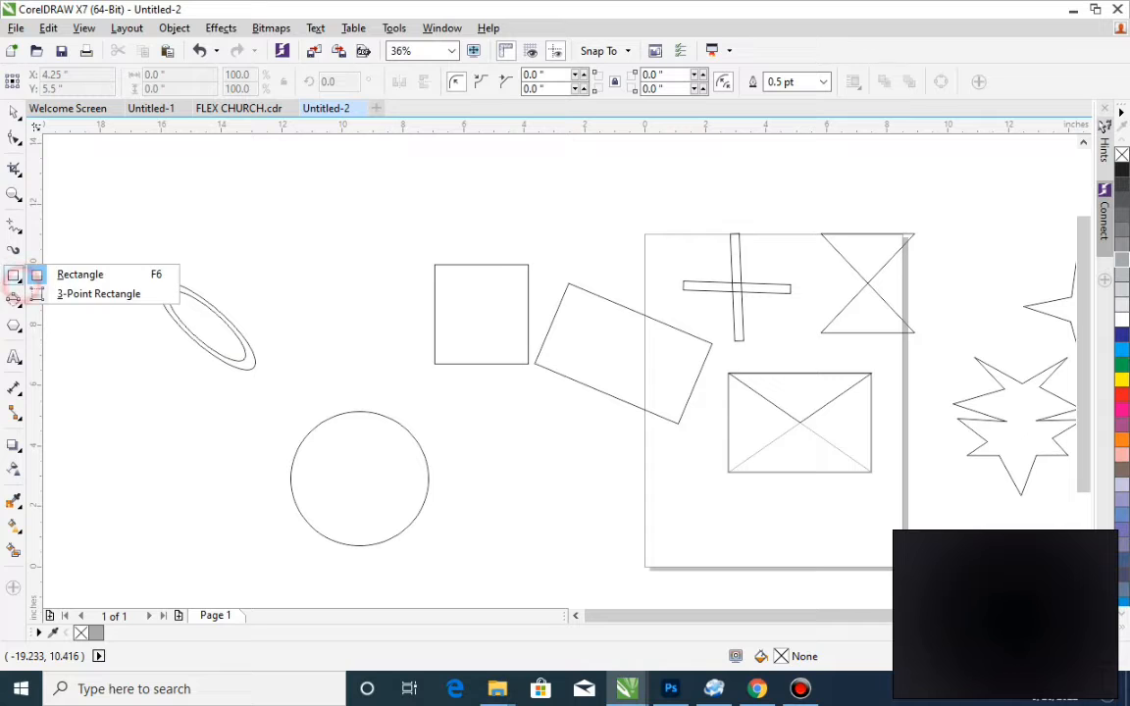
{"action": "left_click", "coordinate": [85, 292]}
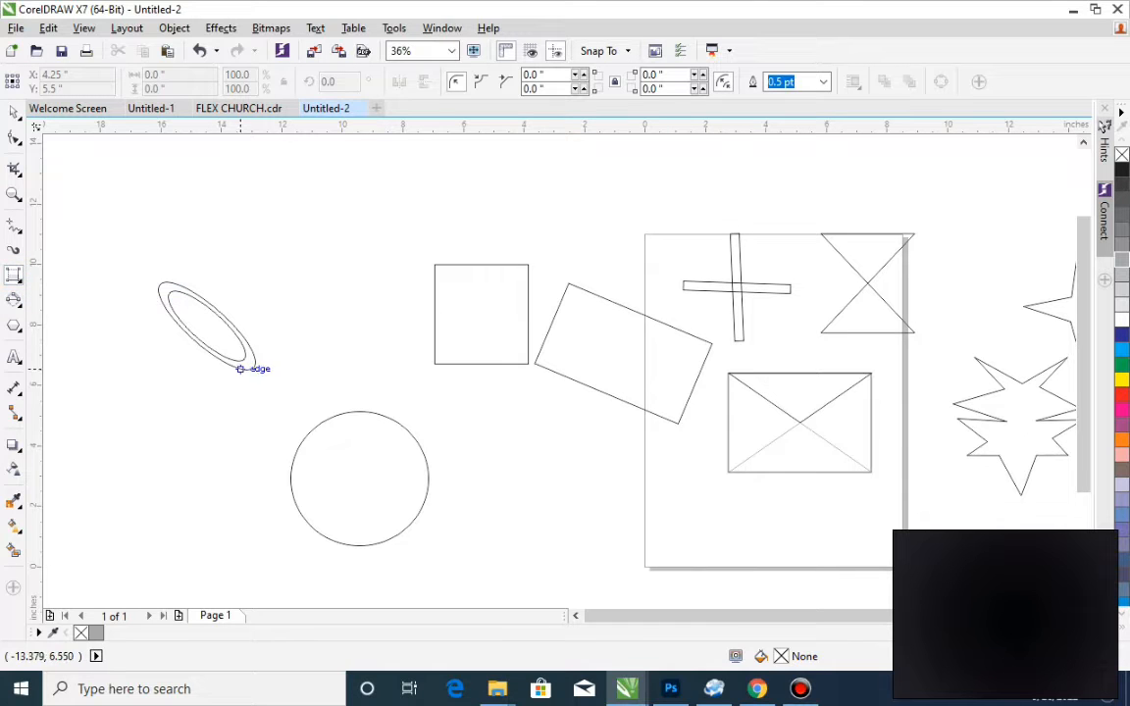
{"action": "left_click_drag", "start_coordinate": [251, 371], "coordinate": [270, 389]}
{"action": "left_click", "coordinate": [310, 420]}
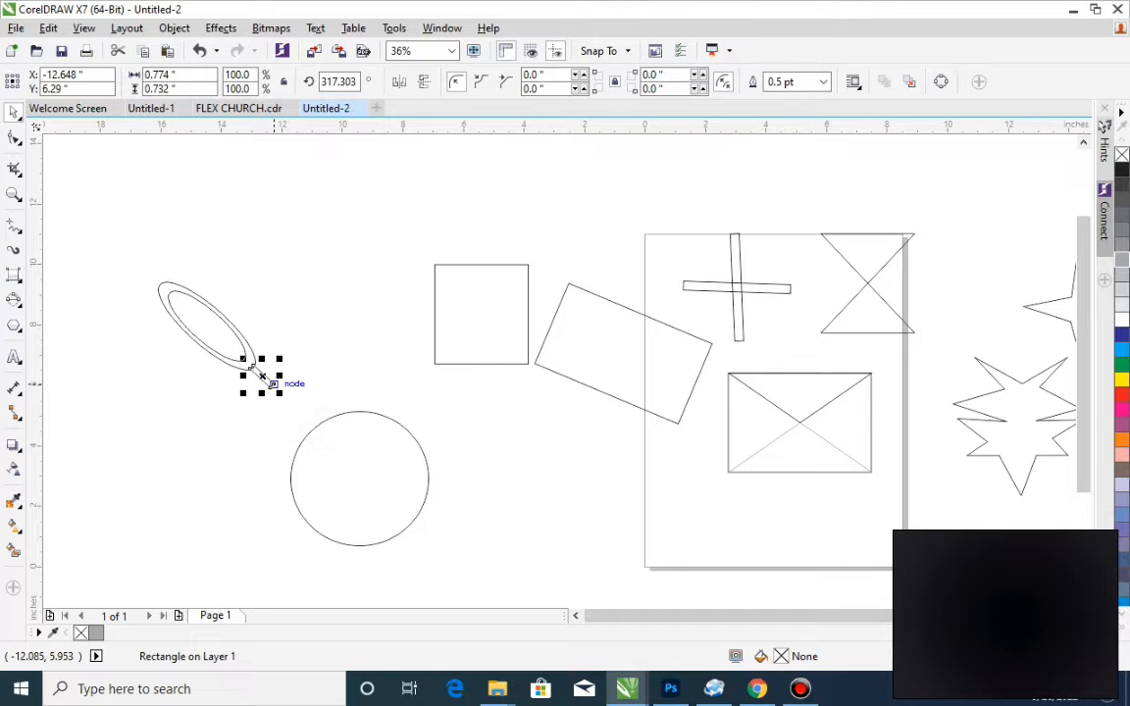
- Fill the outer tilted ellipse and its handle rectangle with white so the handle covers the ellipse's edge
{"action": "key", "text": "z"}
{"action": "left_click_drag", "start_coordinate": [323, 183], "coordinate": [99, 417]}
{"action": "key", "text": "space"}
{"action": "key", "text": "z"}
{"action": "left_click_drag", "start_coordinate": [802, 449], "coordinate": [526, 616]}
{"action": "key", "text": "space"}
{"action": "left_click", "coordinate": [496, 247]}
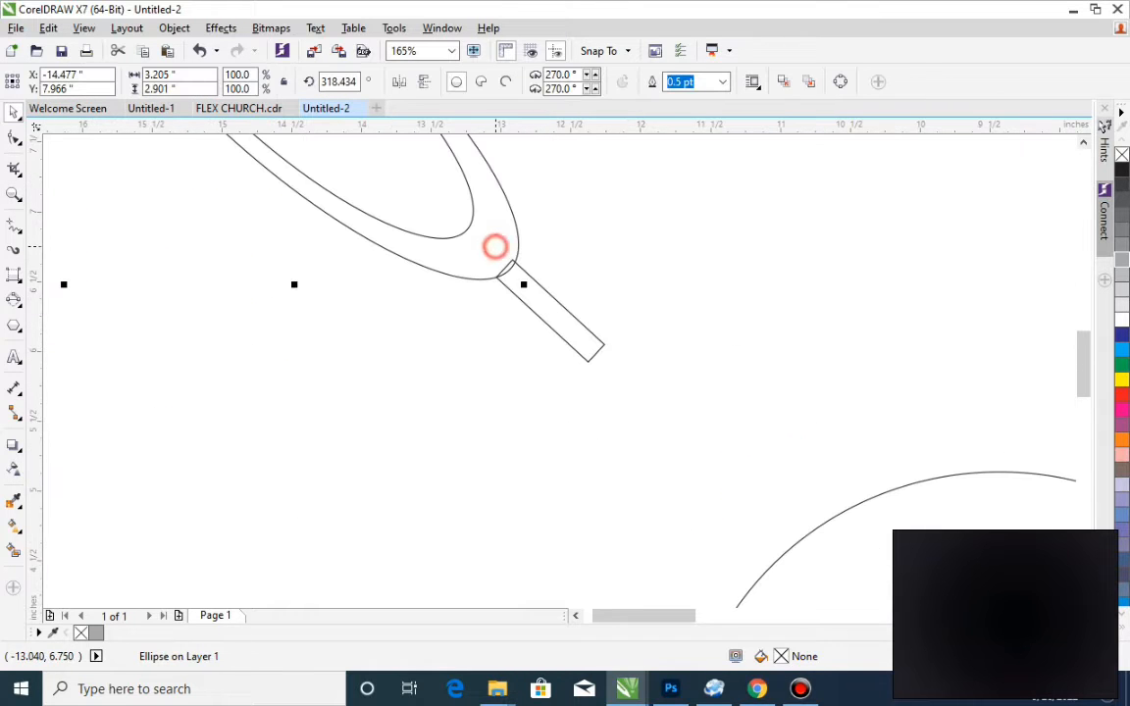
{"action": "left_click", "coordinate": [1121, 320]}
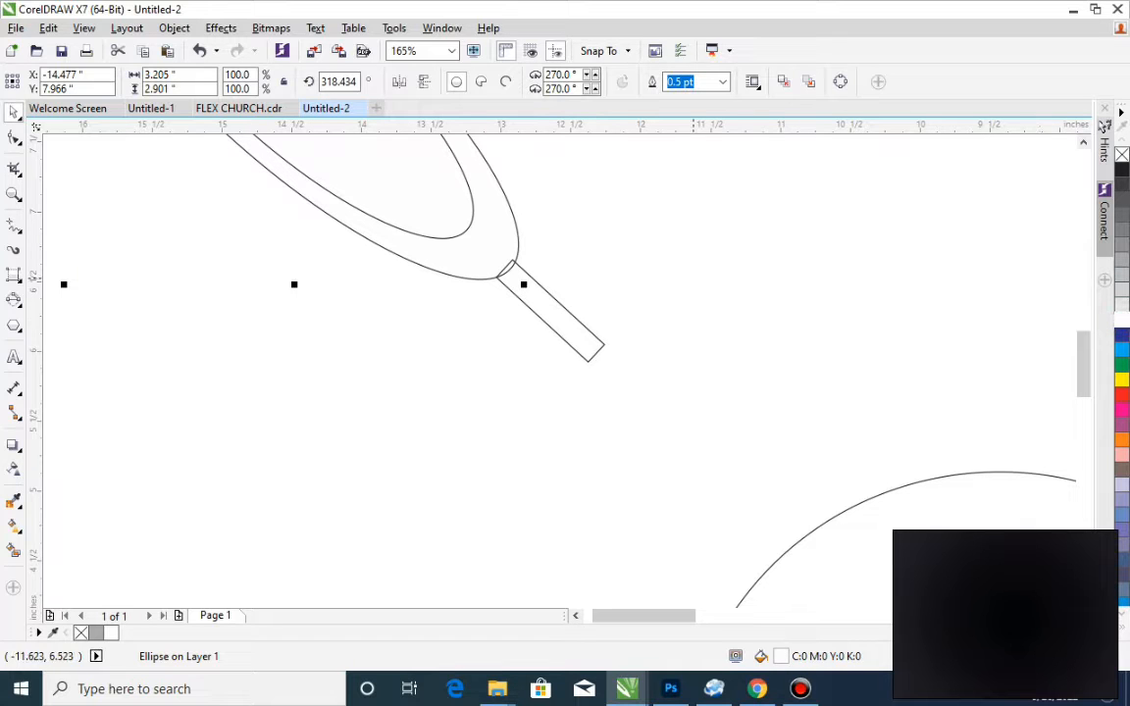
{"action": "left_click_drag", "start_coordinate": [524, 285], "coordinate": [467, 230]}
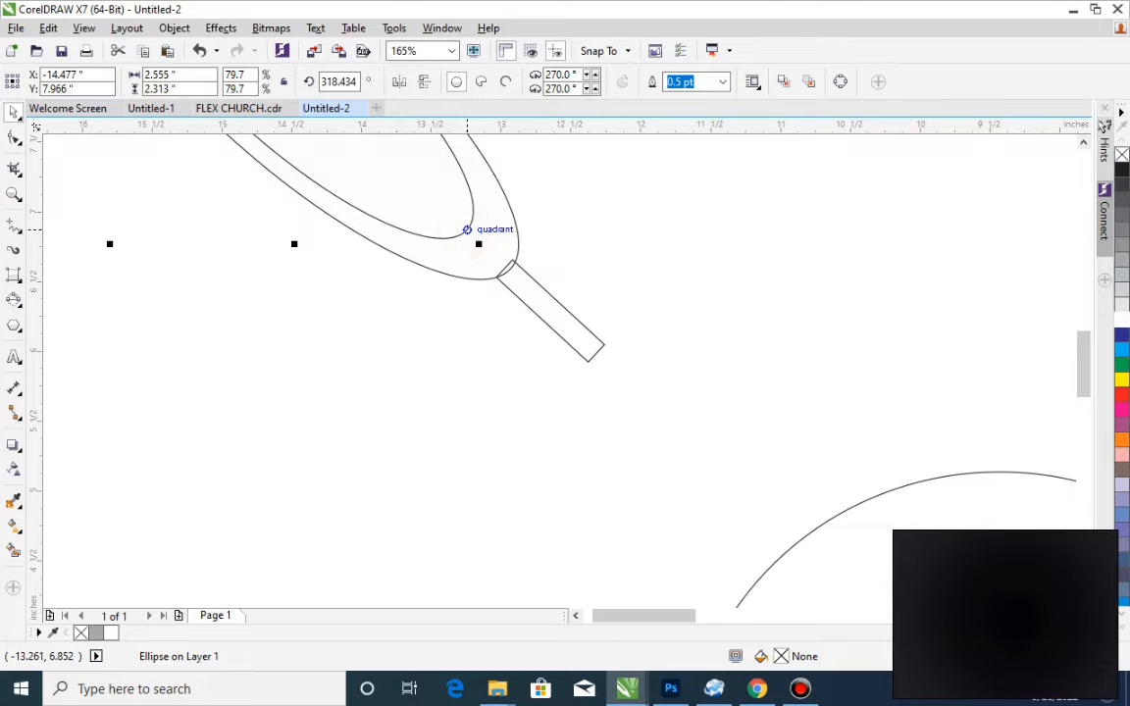
{"action": "left_click", "coordinate": [563, 308]}
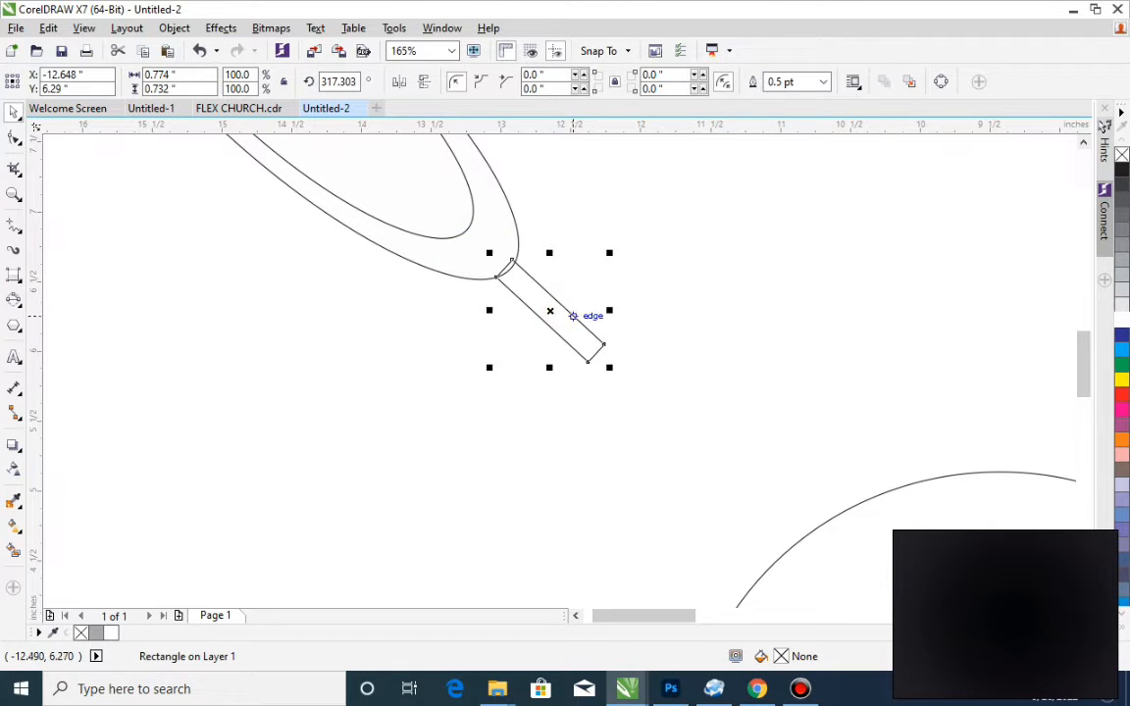
{"action": "left_click", "coordinate": [1122, 320]}
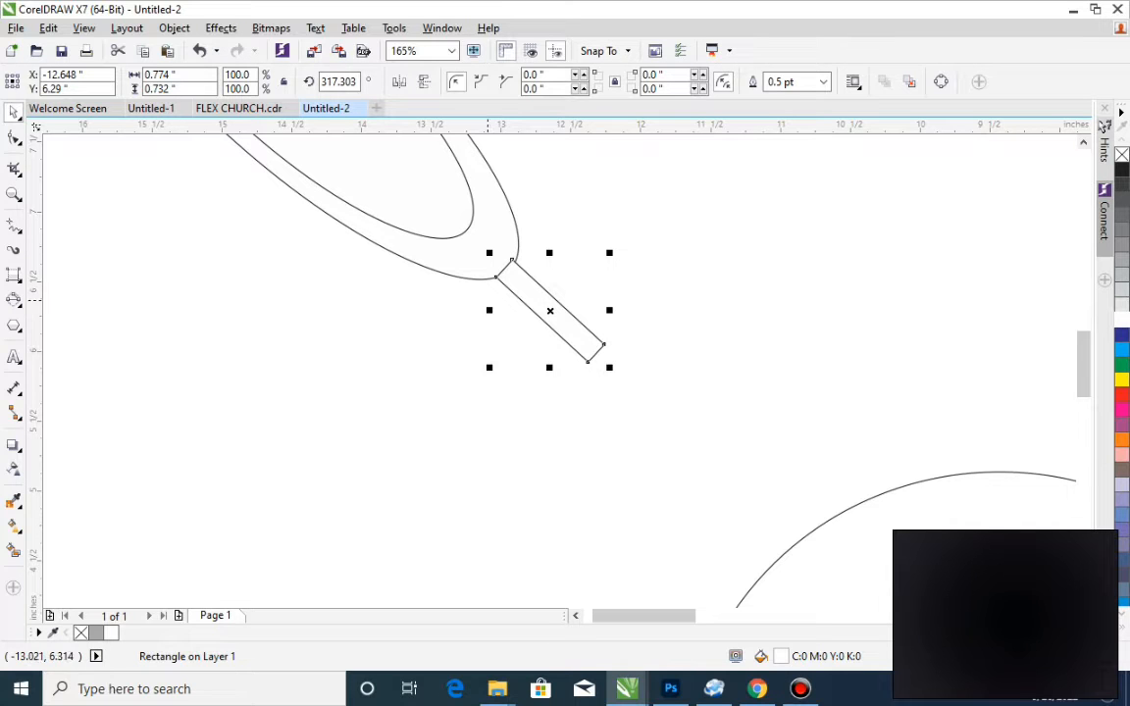
- Examine the double ellipse and its handle, both close up and among the other shapes
{"action": "left_click", "coordinate": [475, 262]}
{"action": "scroll", "coordinate": [565, 265], "scroll_direction": "down", "scroll_amount": 4}
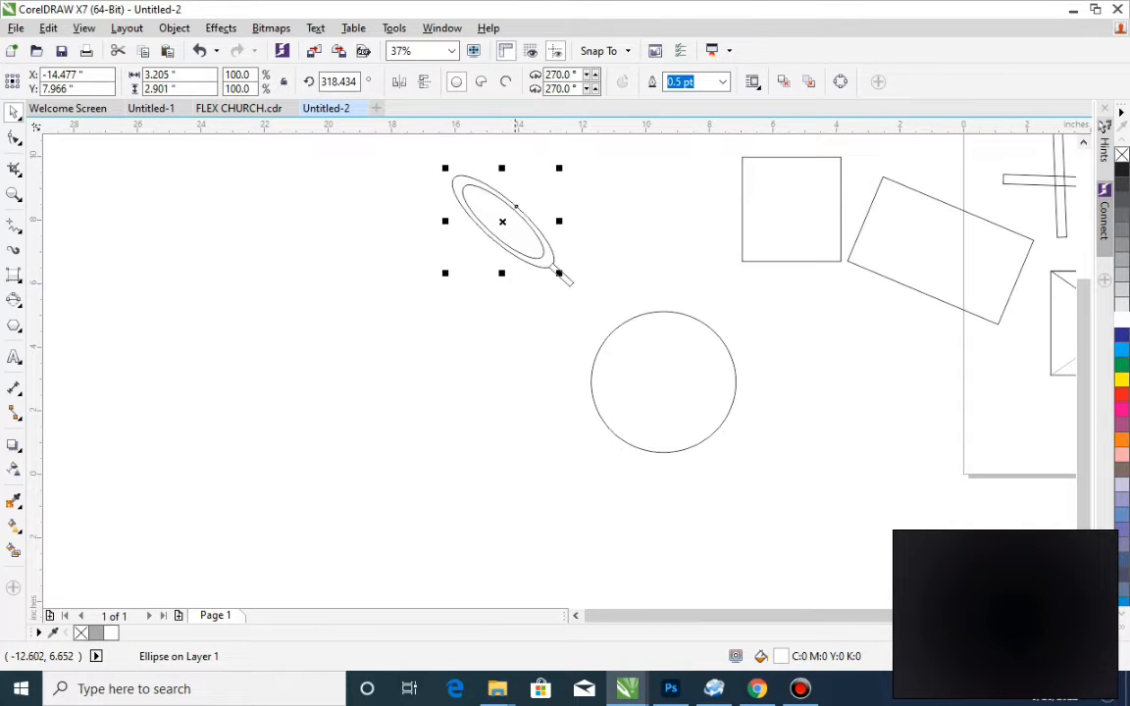
{"action": "key", "text": "F2"}
{"action": "left_click_drag", "start_coordinate": [418, 173], "coordinate": [834, 391]}
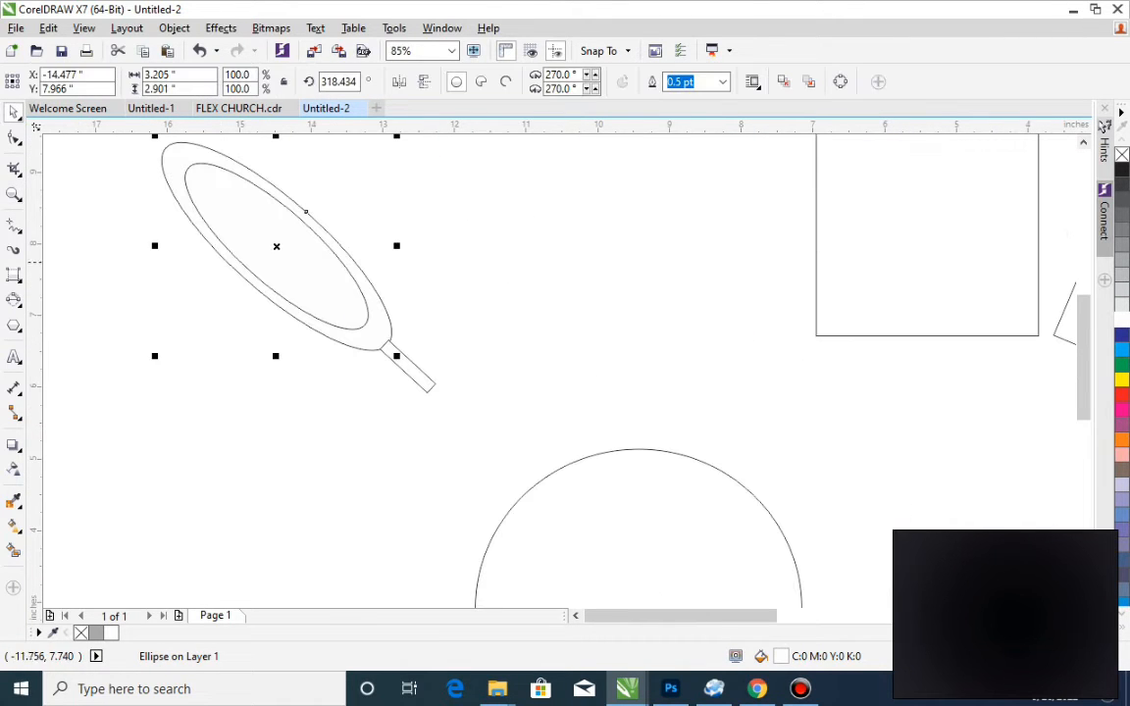
{"action": "left_click", "coordinate": [479, 262]}
{"action": "scroll", "coordinate": [520, 275], "scroll_direction": "down", "scroll_amount": 4}
{"action": "key", "text": "F2"}
{"action": "left_click_drag", "start_coordinate": [338, 209], "coordinate": [1110, 512]}
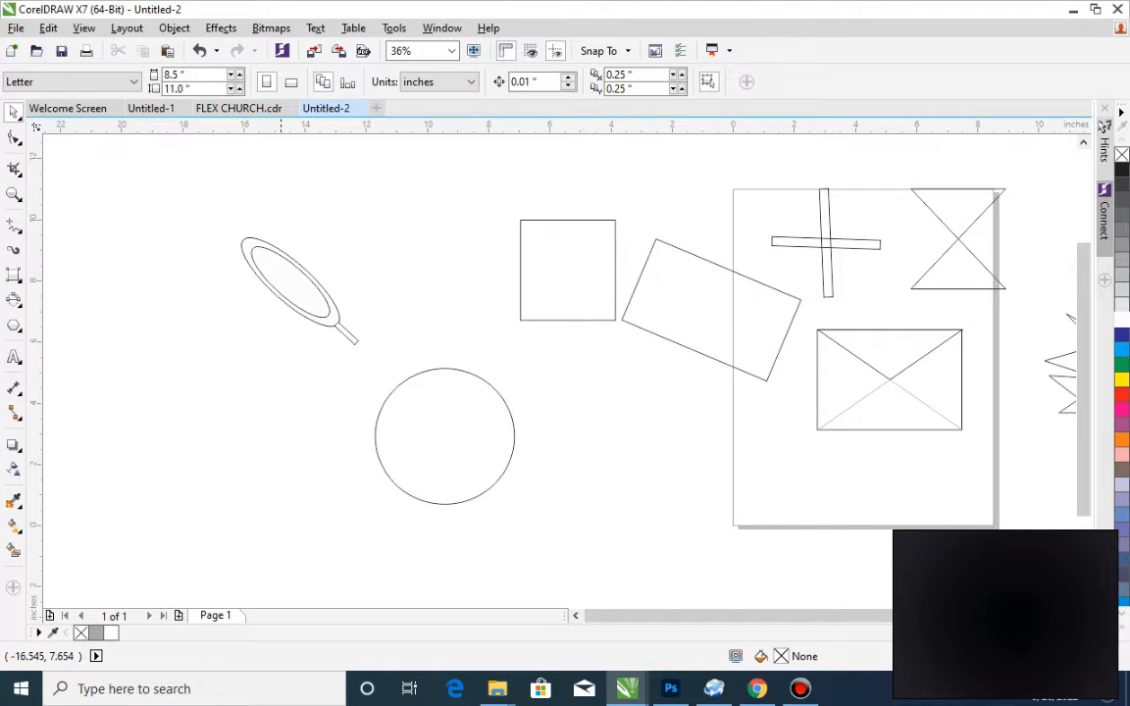
- Copy the two tilted ellipses without the handle to the right of the circle and rotate the copy nearly level, to 357.396°
{"action": "left_click", "coordinate": [308, 318]}
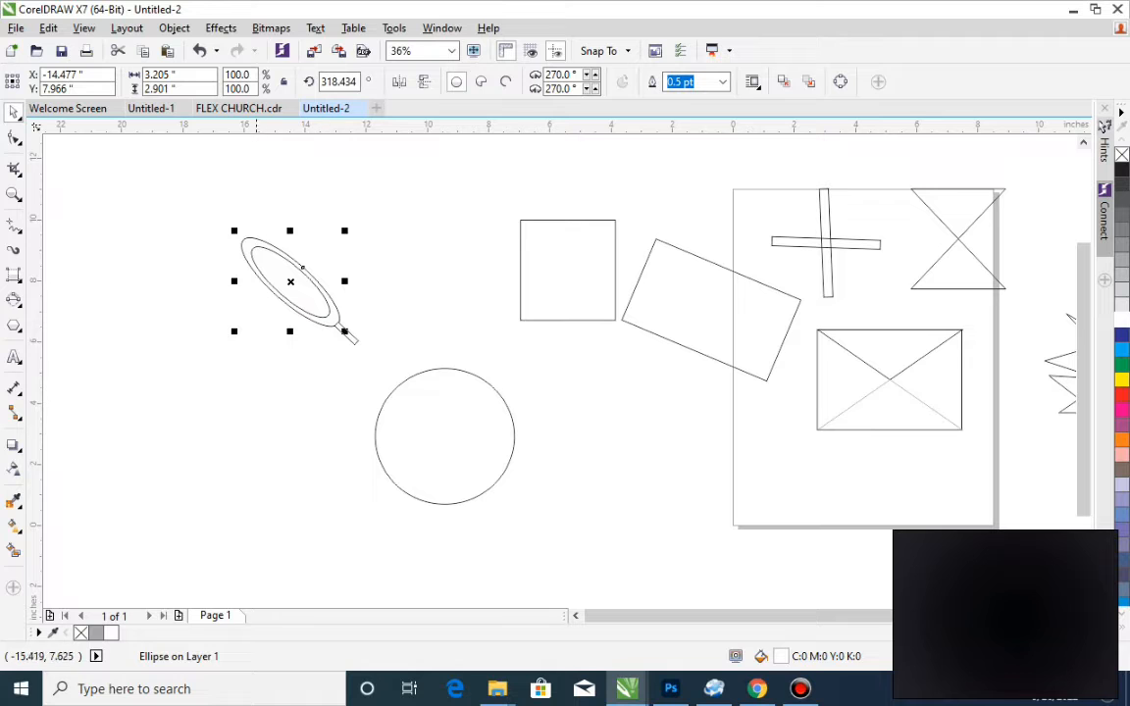
{"action": "left_click_drag", "start_coordinate": [168, 196], "coordinate": [359, 345]}
{"action": "left_click_drag", "start_coordinate": [300, 280], "coordinate": [647, 437]}
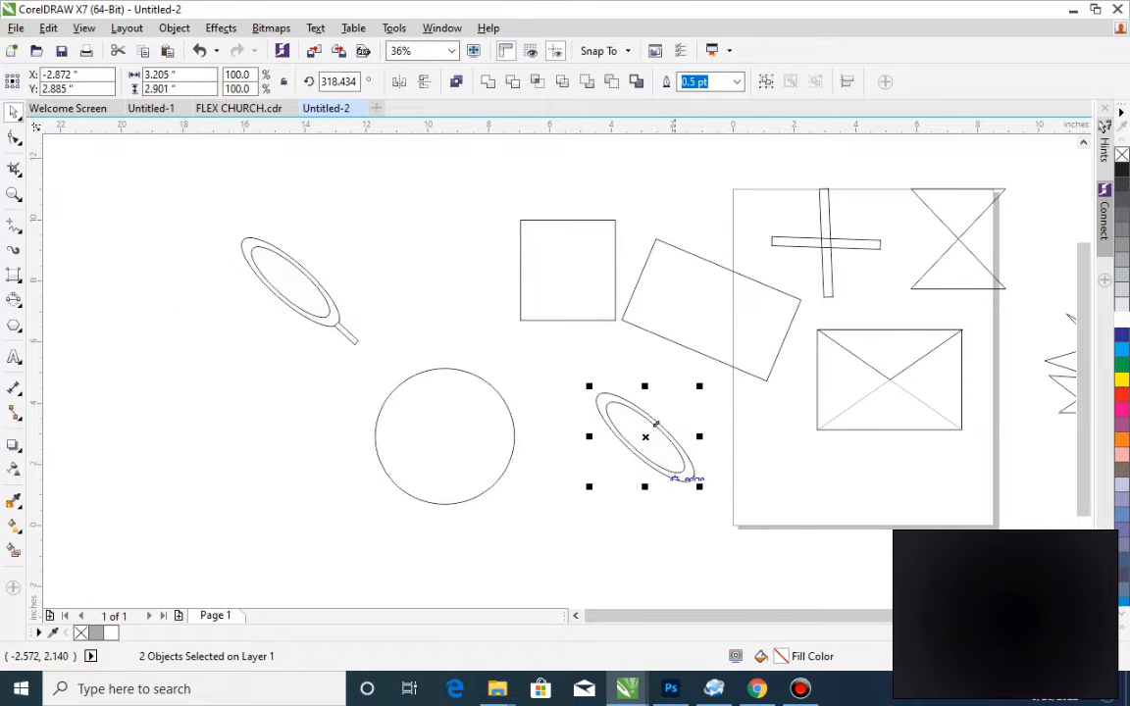
{"action": "left_click", "coordinate": [655, 453]}
{"action": "left_click_drag", "start_coordinate": [701, 486], "coordinate": [722, 453]}
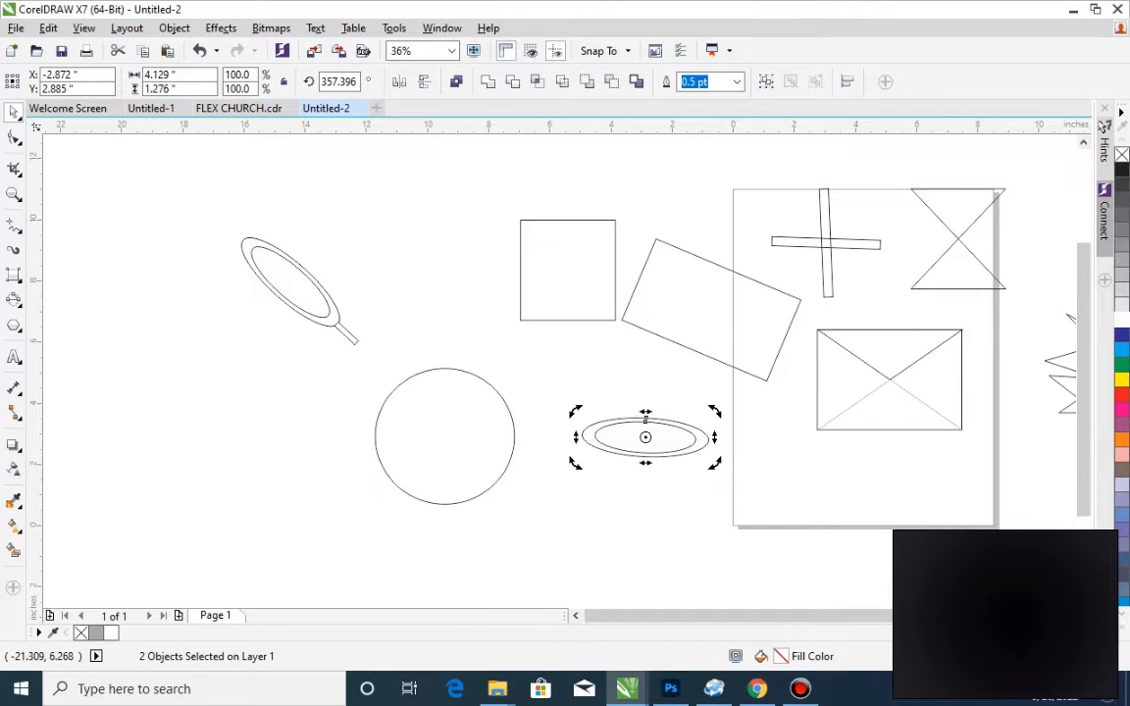
- Draw a 3.935 by 3.919 inch rectangle hanging from the middle of the level ellipses, and ready its corner nodes for shaping
{"action": "left_click", "coordinate": [14, 274]}
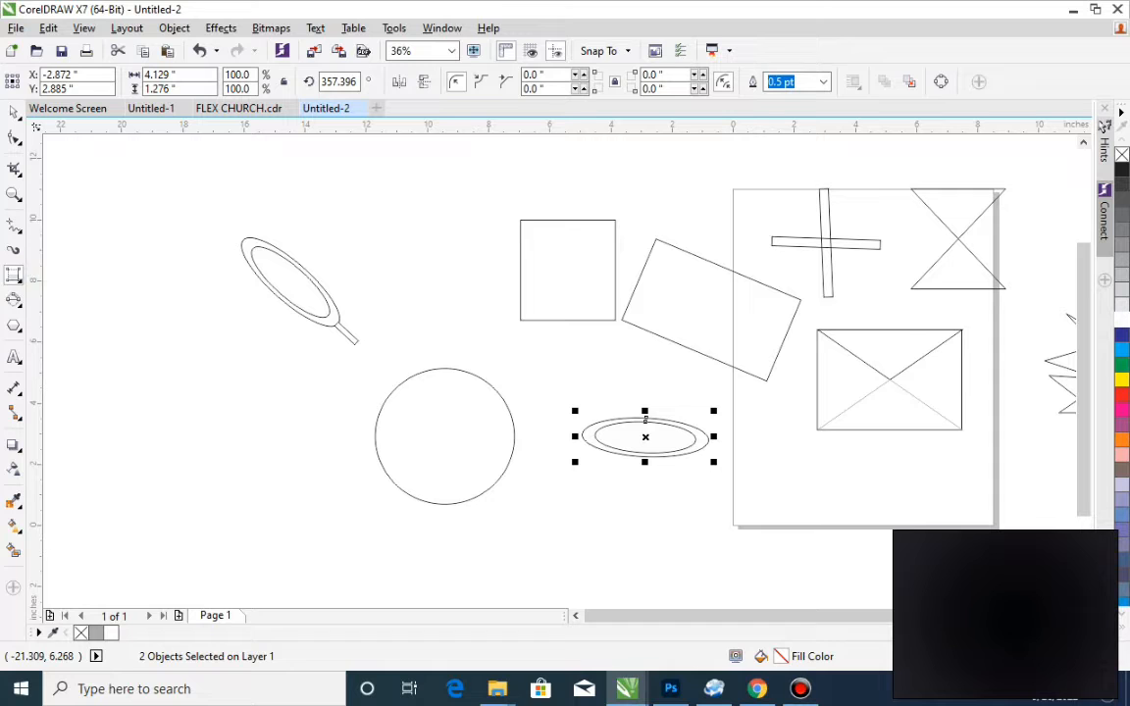
{"action": "left_click", "coordinate": [16, 279]}
{"action": "left_click", "coordinate": [39, 275]}
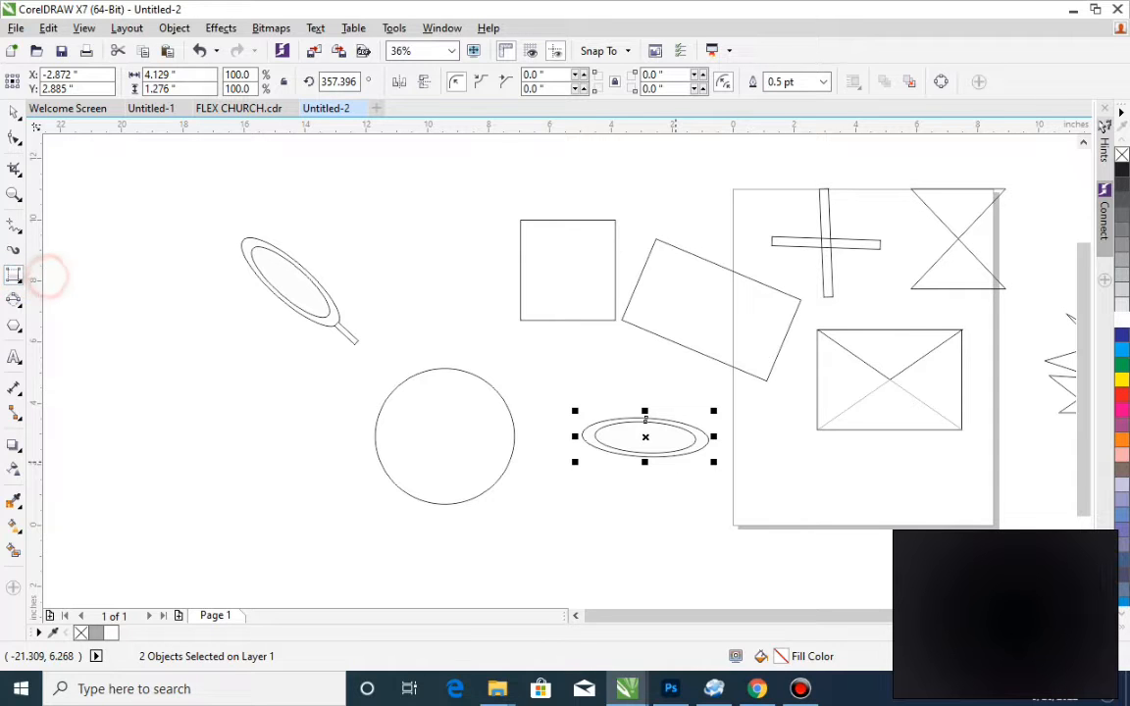
{"action": "left_click_drag", "start_coordinate": [586, 440], "coordinate": [705, 563]}
{"action": "key", "text": "space"}
{"action": "left_click", "coordinate": [13, 138]}
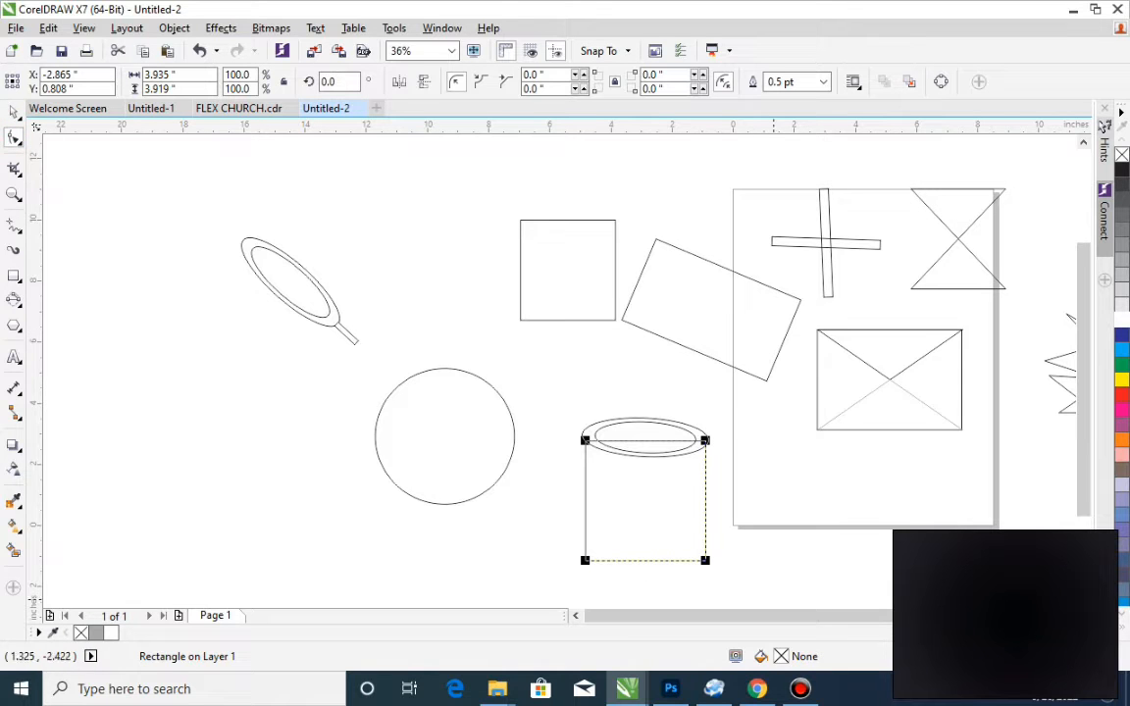
- Round the body rectangle's corners to 0.441 inch and draw a 6.149 by 1.184 inch rectangle across its upper end and the ellipses
{"action": "left_click_drag", "start_coordinate": [585, 561], "coordinate": [599, 560]}
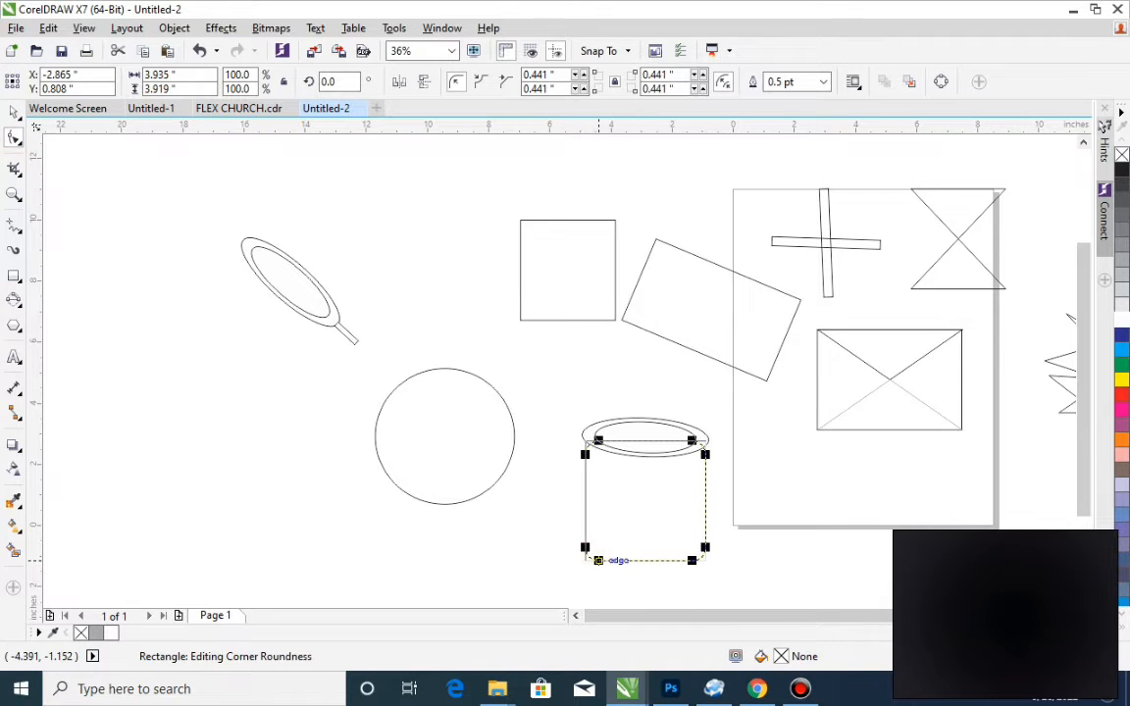
{"action": "key", "text": "space"}
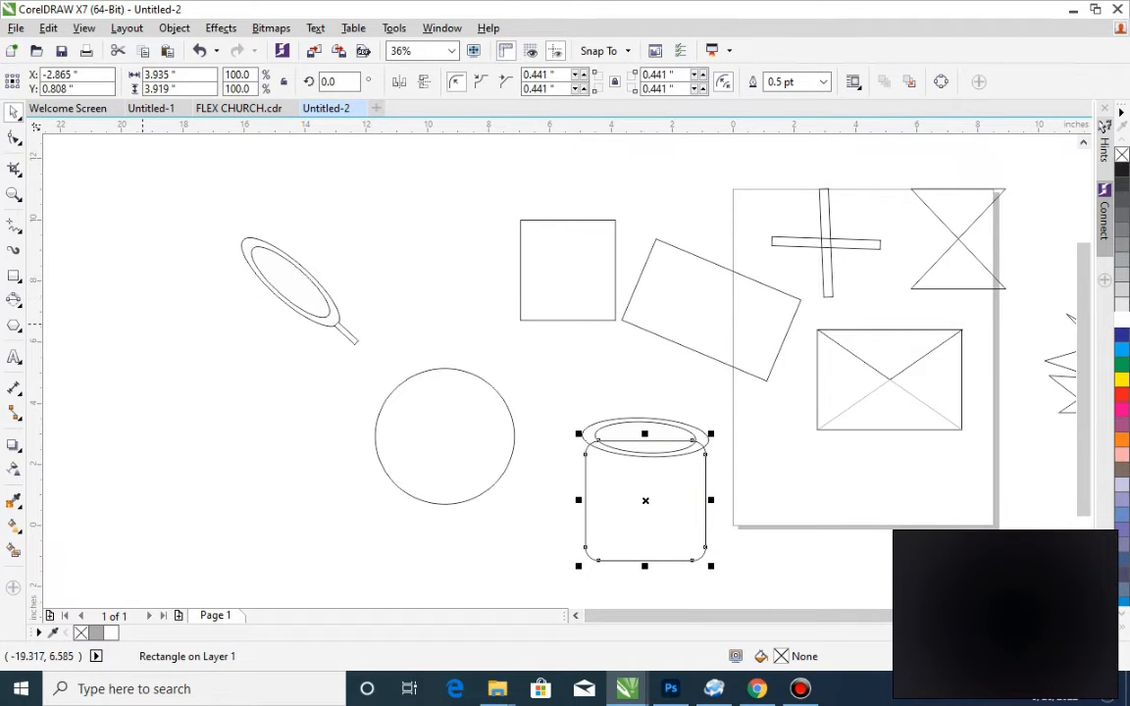
{"action": "left_click", "coordinate": [13, 276]}
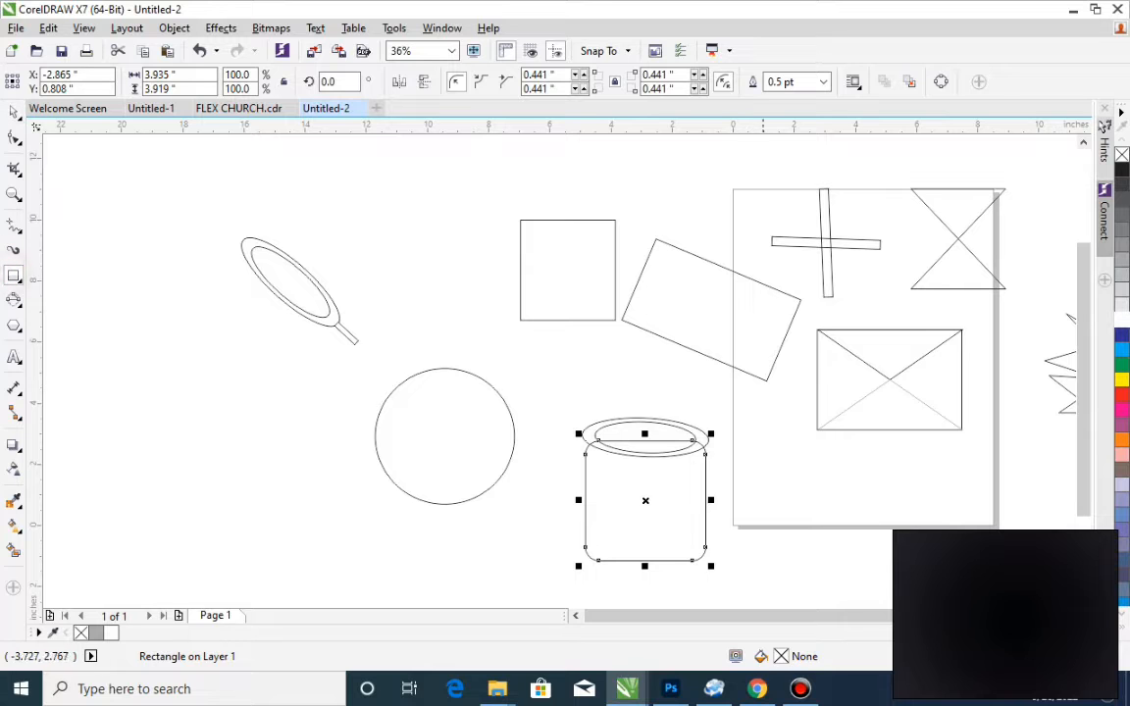
{"action": "left_click_drag", "start_coordinate": [551, 417], "coordinate": [741, 455]}
{"action": "key", "text": "space"}
- Trim the rounded body with the wide rectangle across its upper end and delete that cutting rectangle
{"action": "left_click", "coordinate": [687, 502], "text": "shift"}
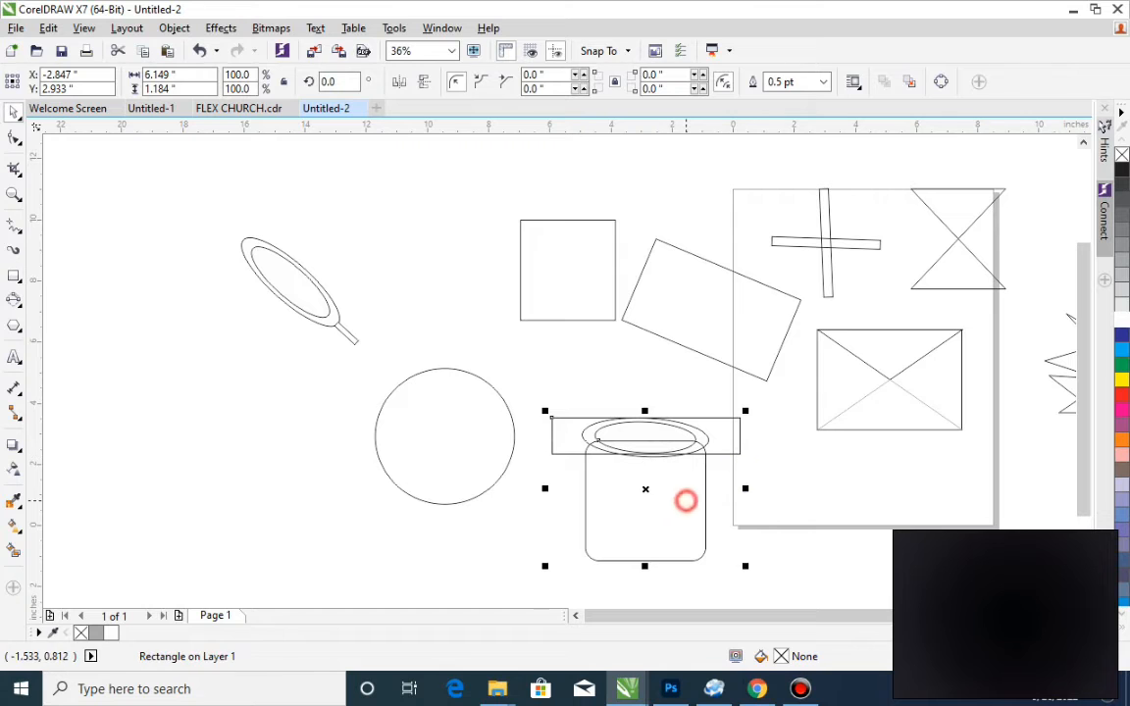
{"action": "left_click", "coordinate": [512, 82]}
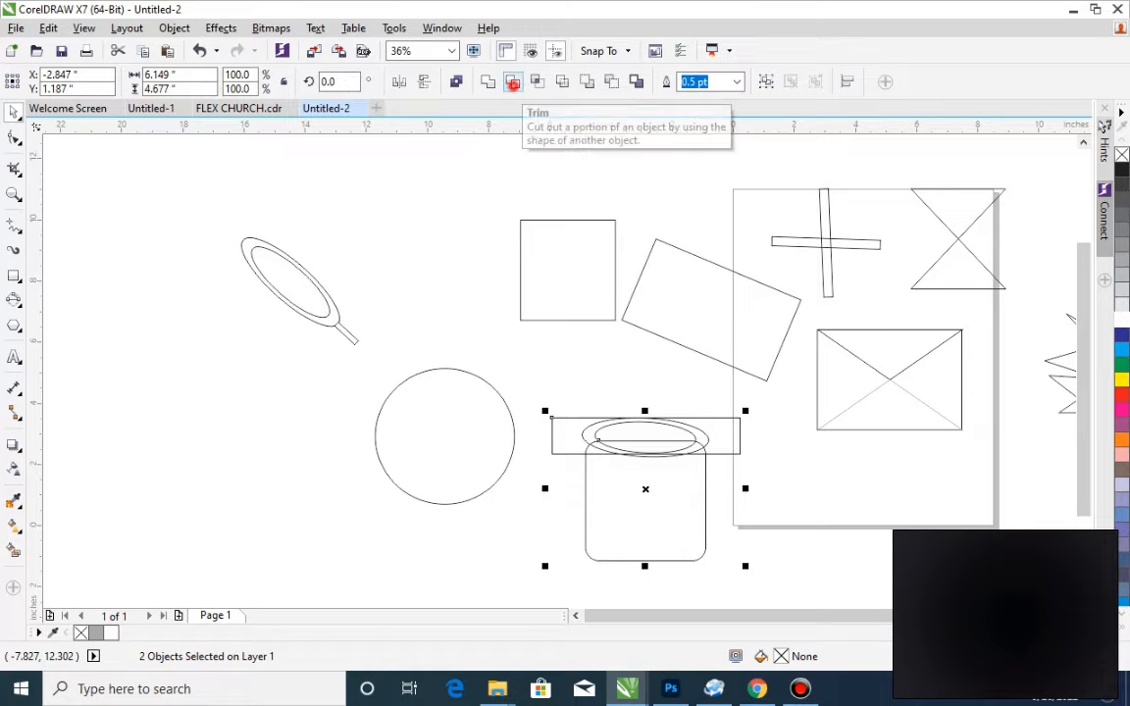
{"action": "left_click", "coordinate": [543, 379]}
{"action": "left_click", "coordinate": [716, 438]}
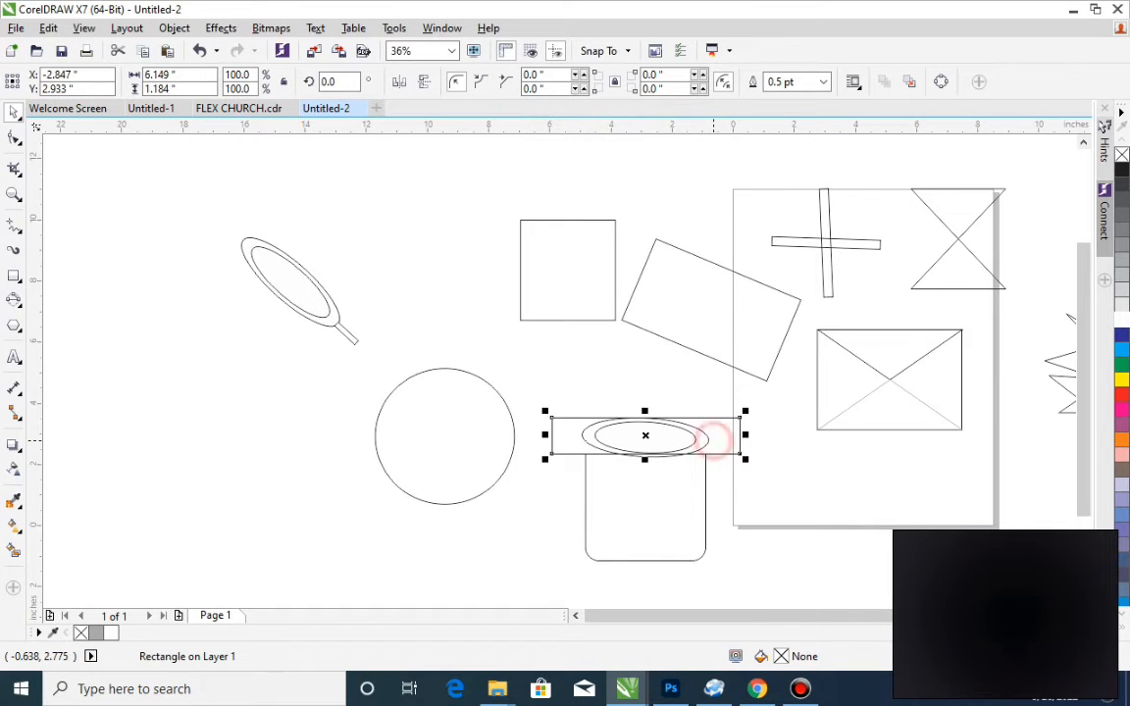
{"action": "key", "text": "Delete"}
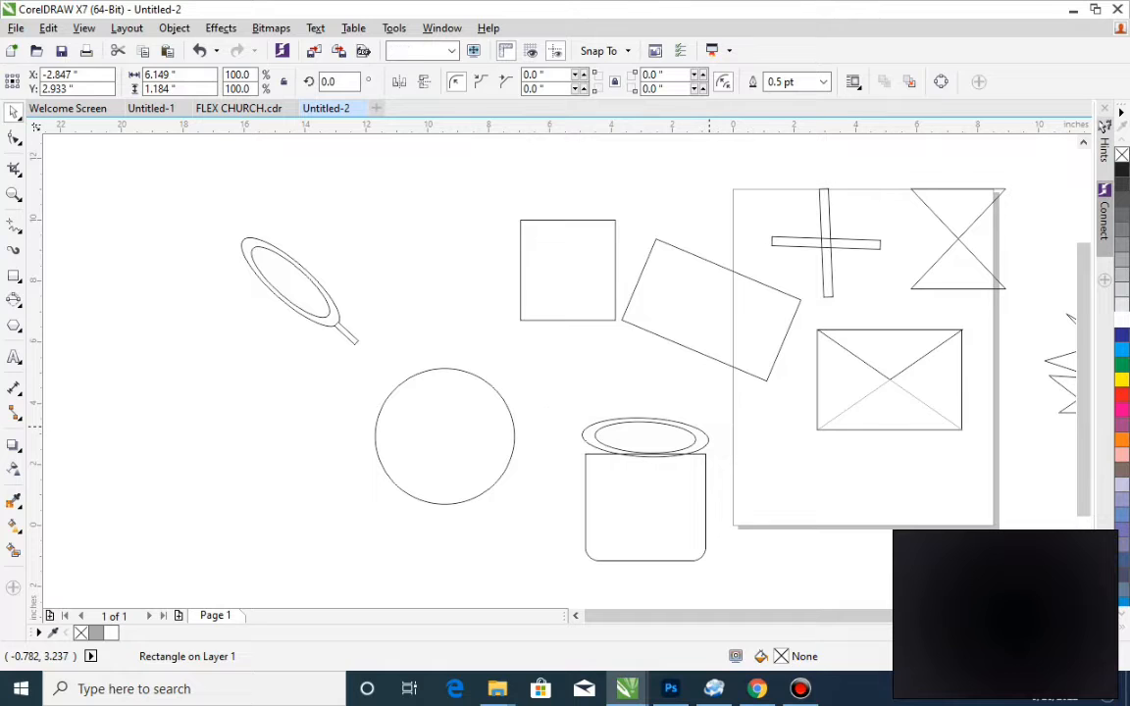
- Move the two ellipses down onto the straight upper edge of the body so they form the cup's rim
{"action": "key", "text": "z"}
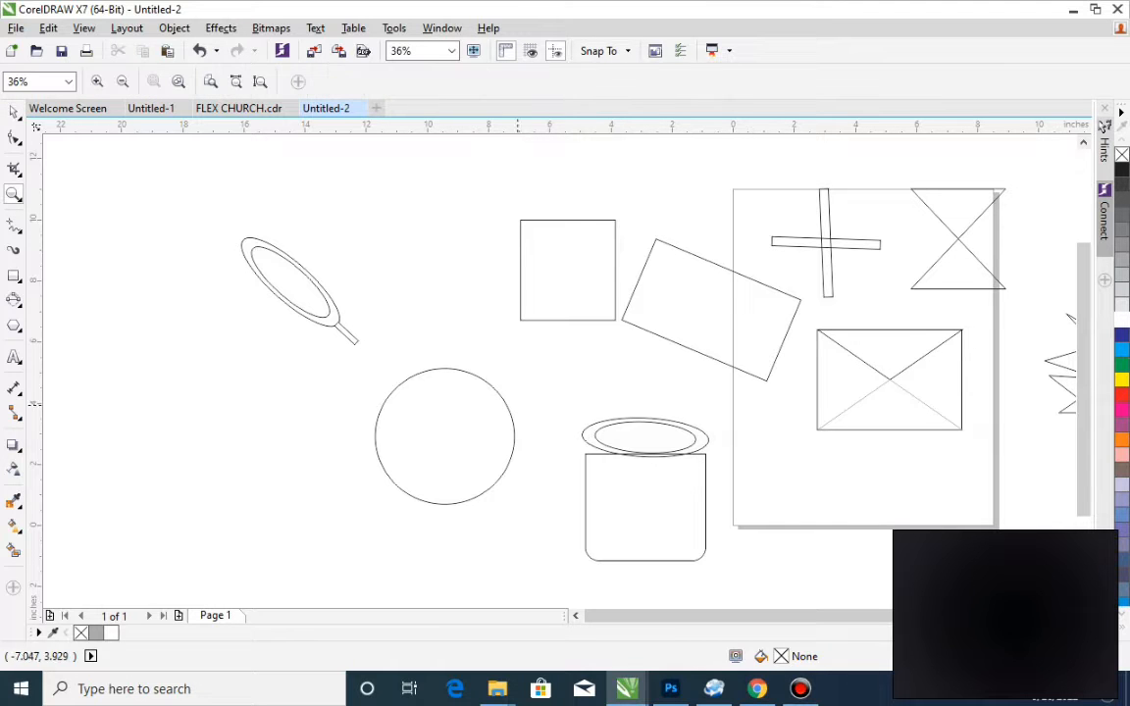
{"action": "left_click_drag", "start_coordinate": [552, 406], "coordinate": [745, 579]}
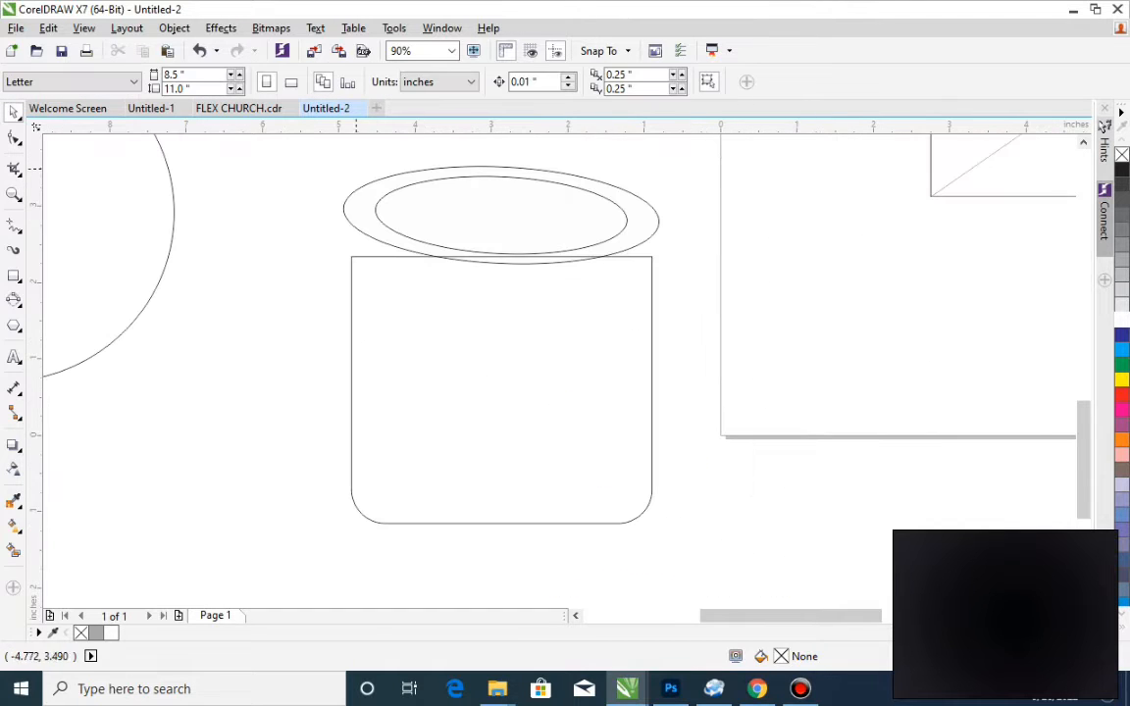
{"action": "left_click_drag", "start_coordinate": [307, 163], "coordinate": [703, 297]}
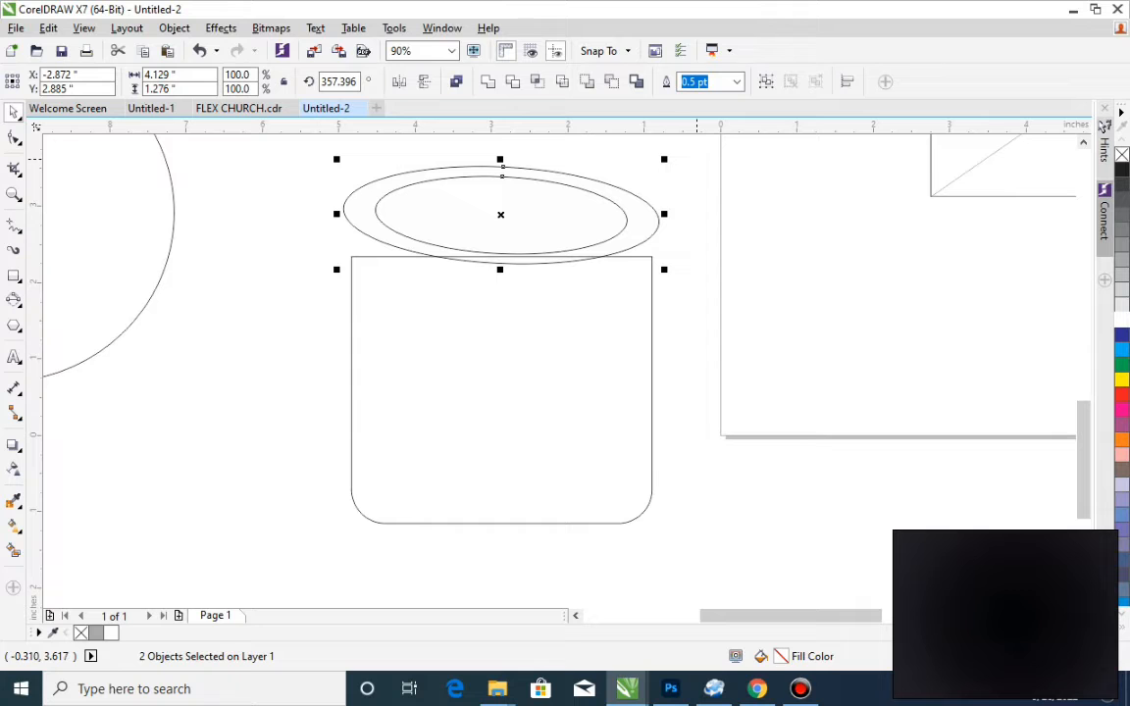
{"action": "left_click_drag", "start_coordinate": [573, 194], "coordinate": [587, 250]}
{"action": "left_click", "coordinate": [780, 383]}
{"action": "scroll", "coordinate": [724, 347], "scroll_direction": "down", "scroll_amount": 3}
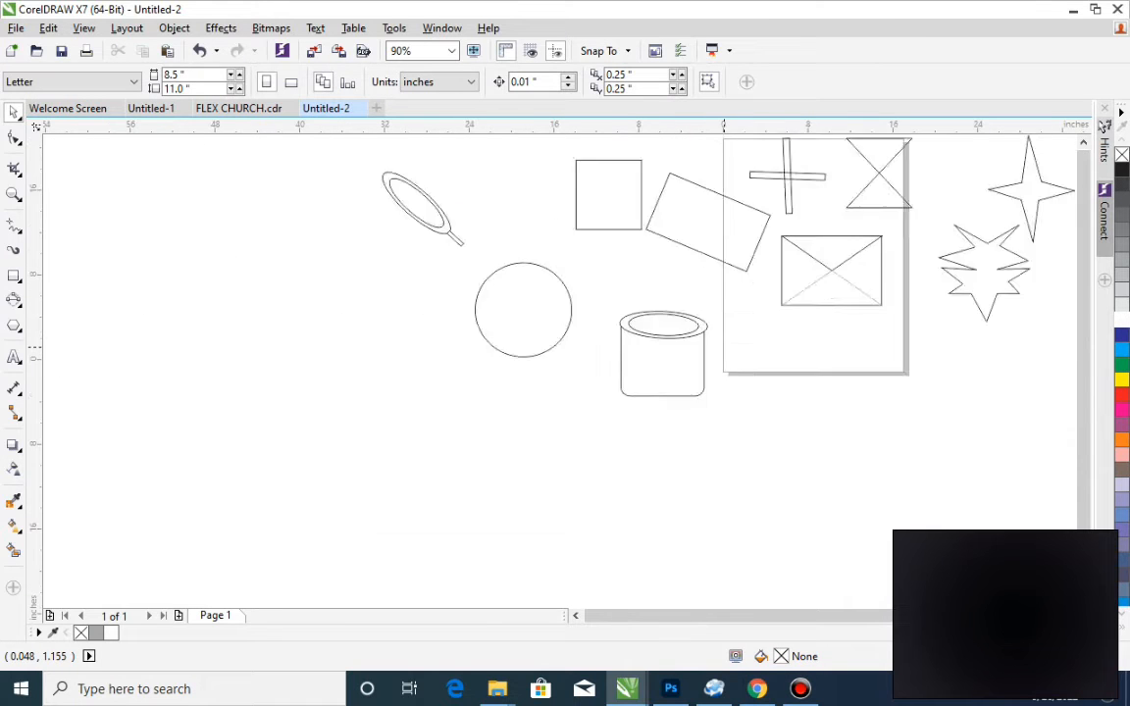
- Narrow the whole cup slightly, scaling the body and both rim ellipses together
{"action": "key", "text": "z"}
{"action": "left_click_drag", "start_coordinate": [505, 227], "coordinate": [867, 408]}
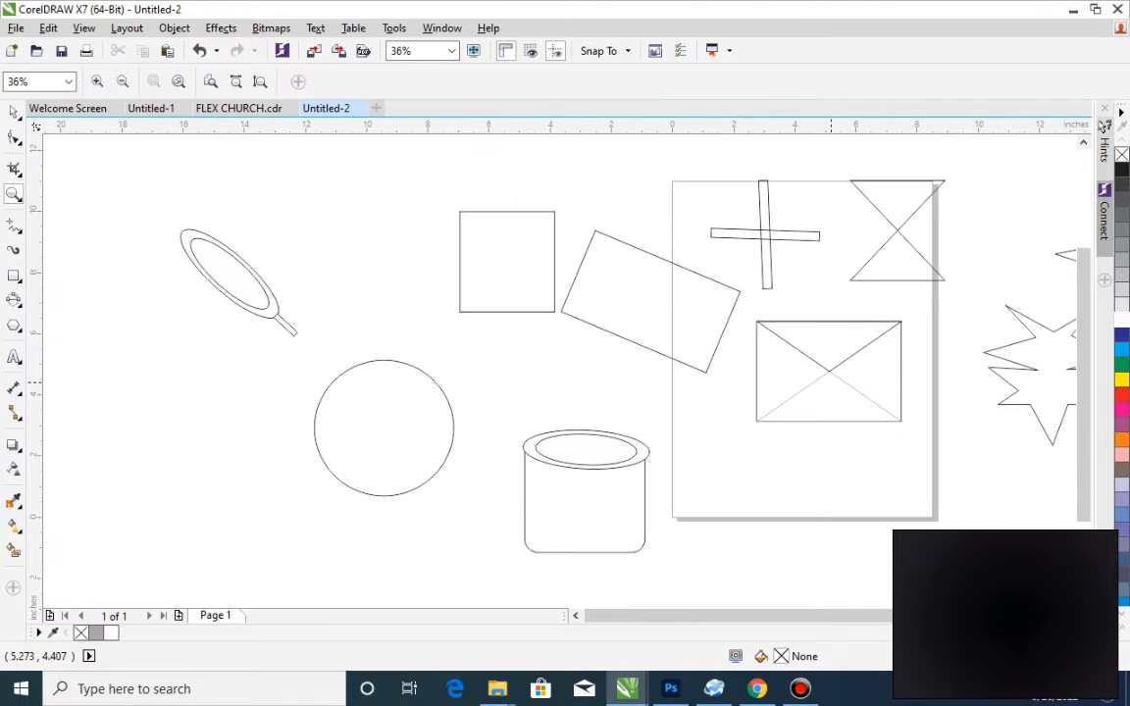
{"action": "key", "text": "space"}
{"action": "left_click_drag", "start_coordinate": [482, 393], "coordinate": [629, 490]}
{"action": "left_click", "coordinate": [686, 477]}
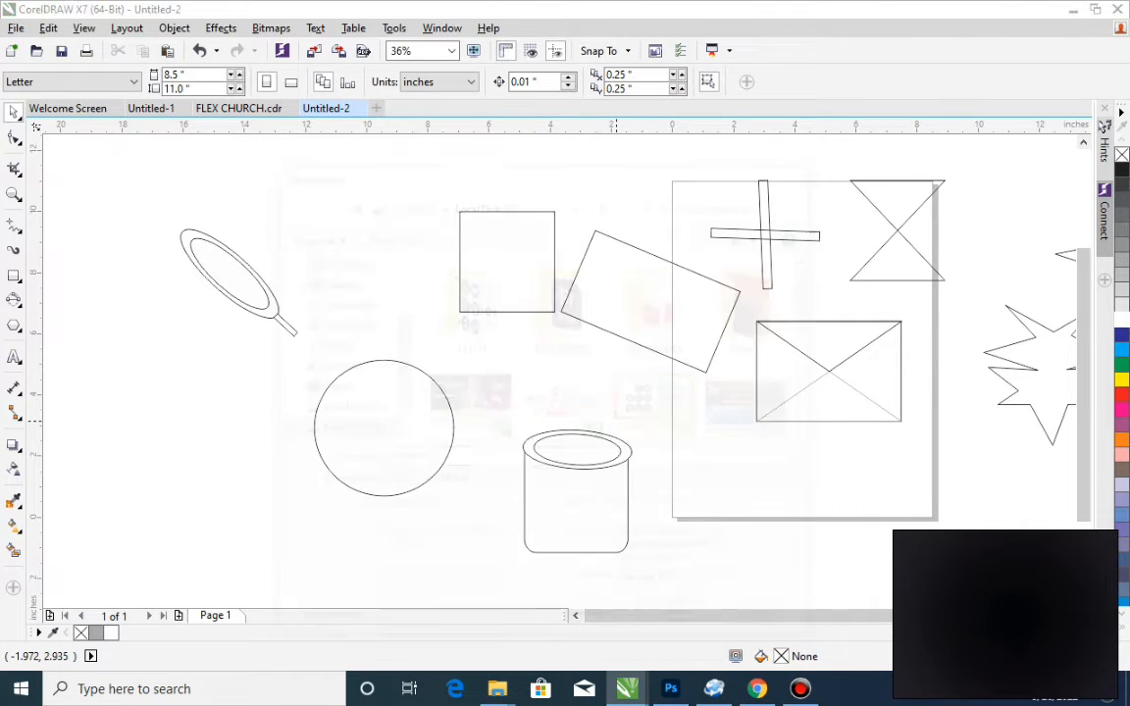
{"action": "left_click", "coordinate": [647, 441]}
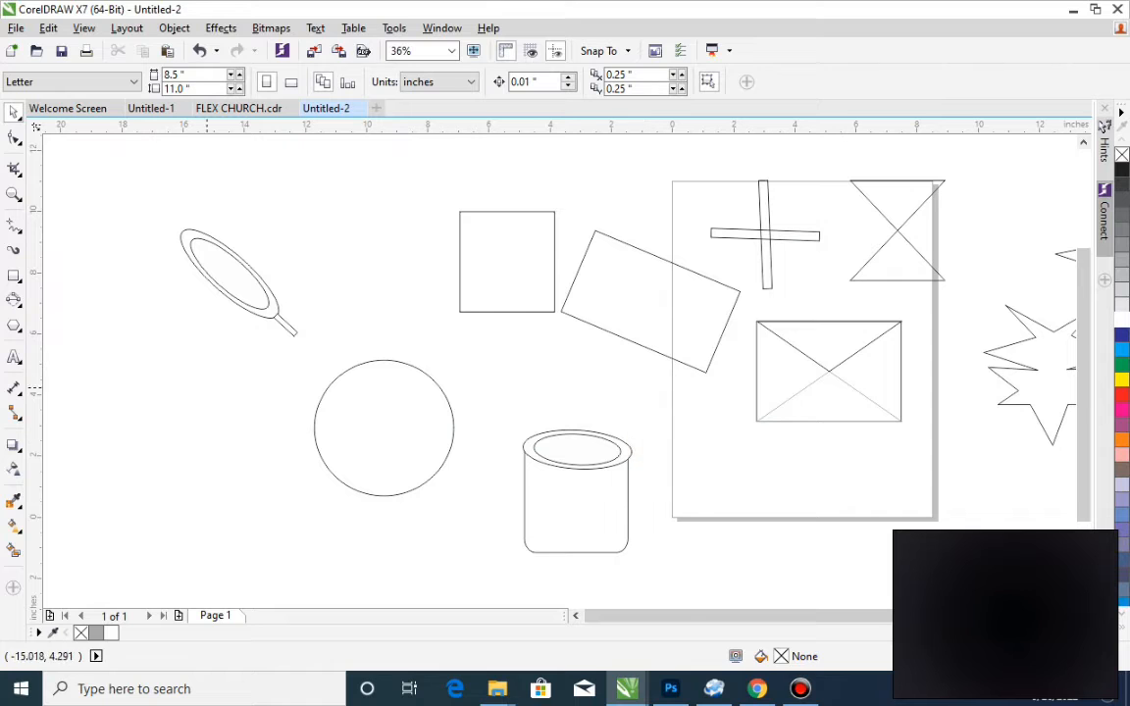
- Draw a complex star with 32 points beside the plain circle and stretch it to a height of 5.109 inches
{"action": "left_click", "coordinate": [14, 326]}
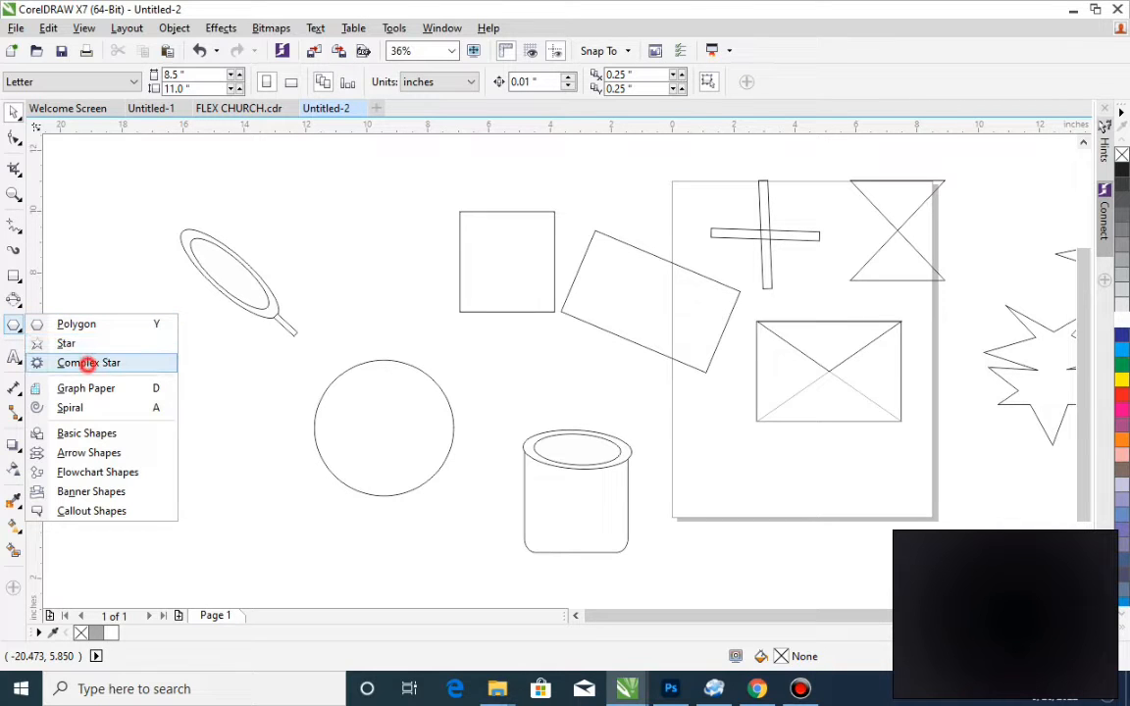
{"action": "left_click", "coordinate": [87, 363]}
{"action": "left_click_drag", "start_coordinate": [84, 347], "coordinate": [262, 478]}
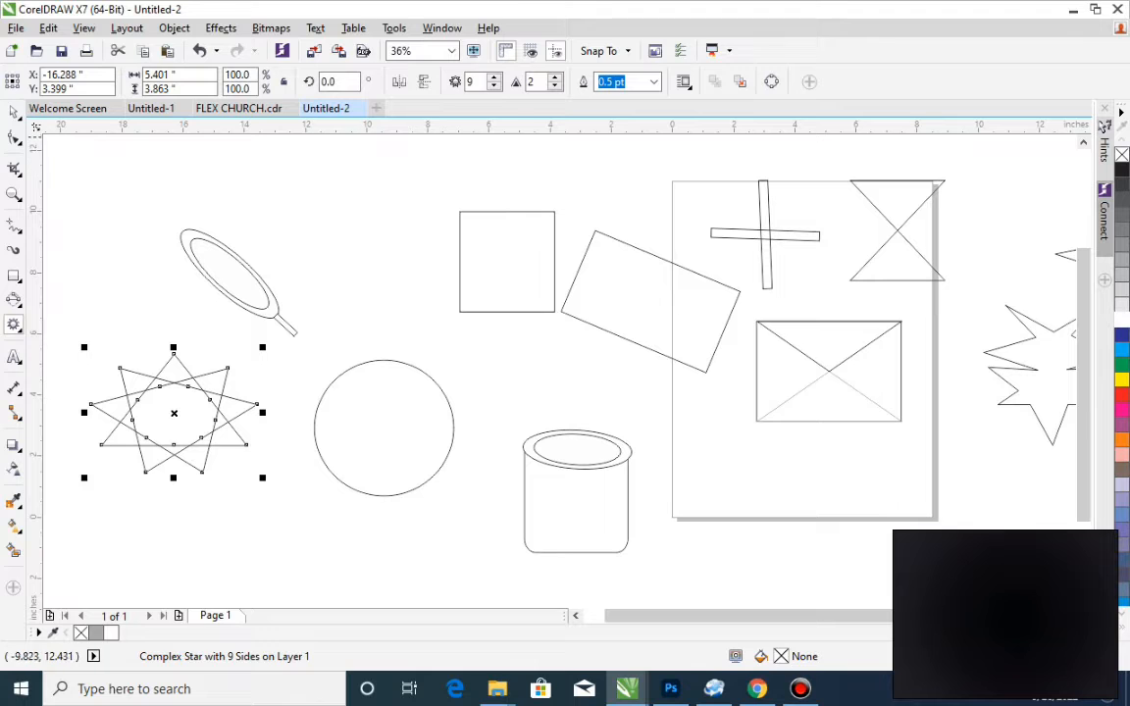
{"action": "double_click", "coordinate": [470, 82]}
{"action": "key", "text": "Return"}
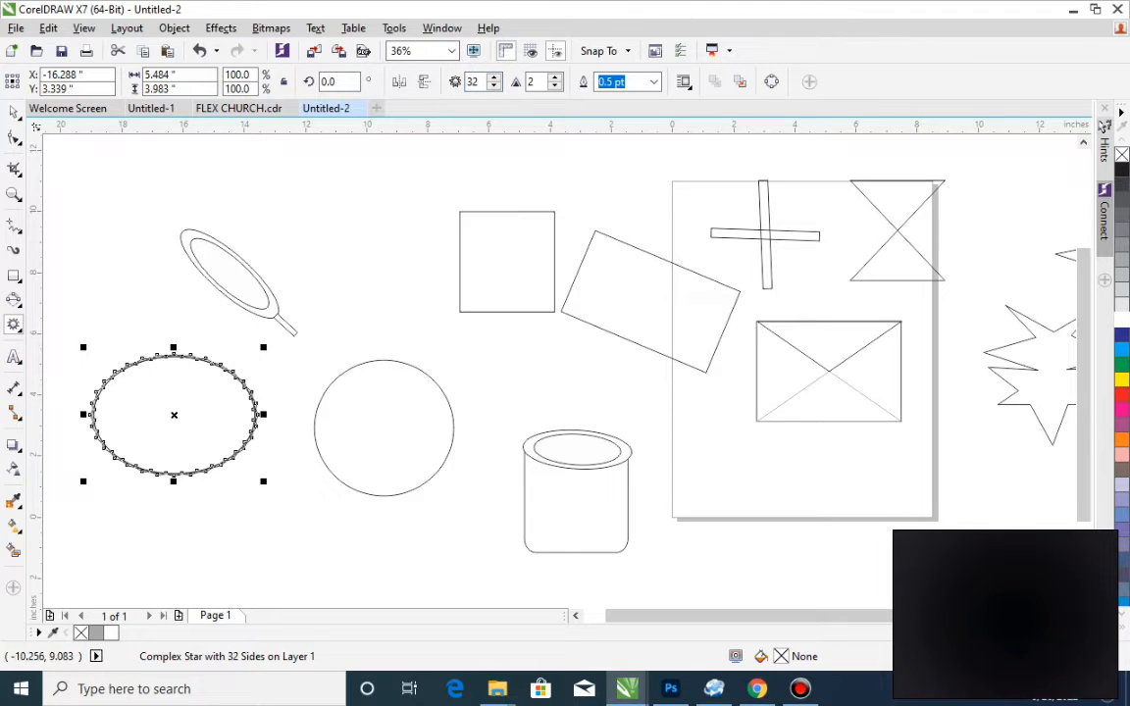
{"action": "left_click_drag", "start_coordinate": [172, 481], "coordinate": [174, 515]}
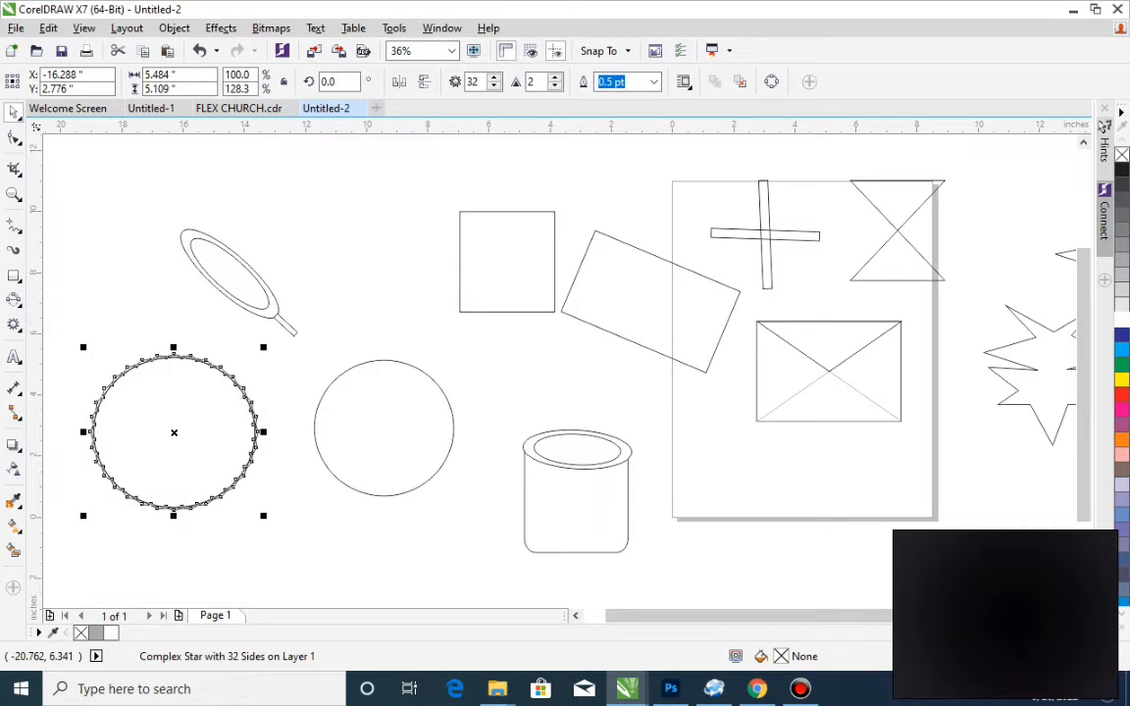
- Draw a star overlapping the underside of the plain circle and give it 32 points, about 4.474 by 3.868 inches
{"action": "left_click", "coordinate": [14, 324]}
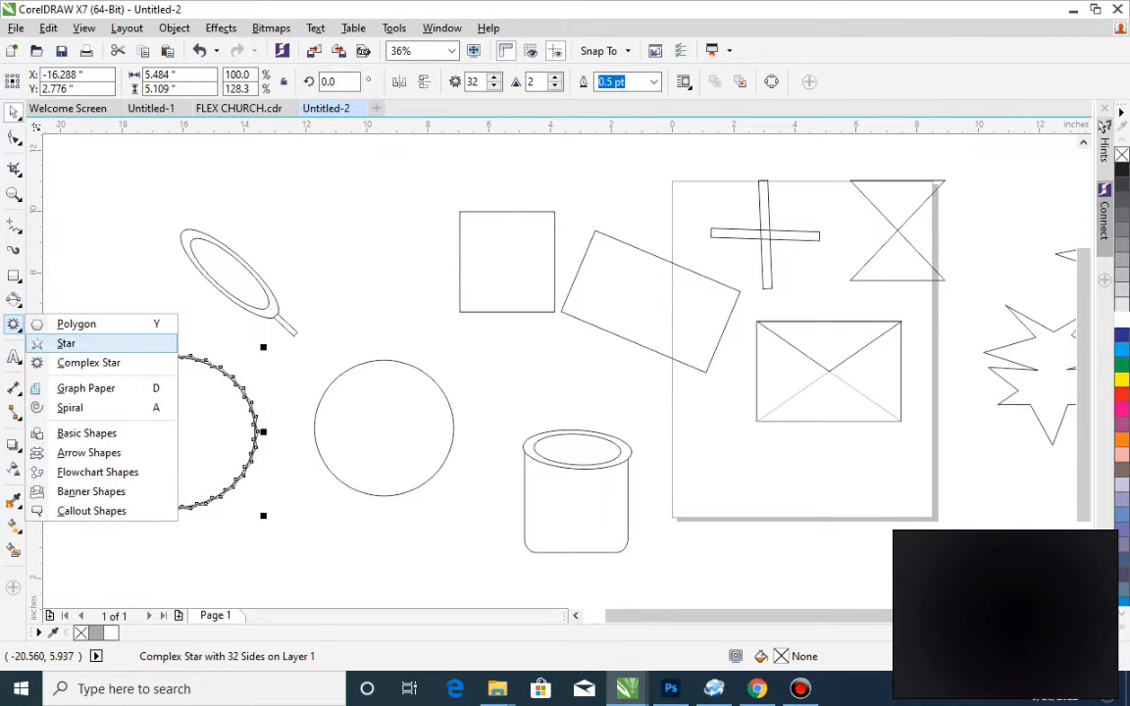
{"action": "left_click", "coordinate": [81, 343]}
{"action": "mouse_move", "coordinate": [269, 456]}
{"action": "left_mouse_down"}
{"action": "mouse_move", "coordinate": [323, 549]}
{"action": "mouse_move", "coordinate": [406, 573]}
{"action": "left_mouse_up"}
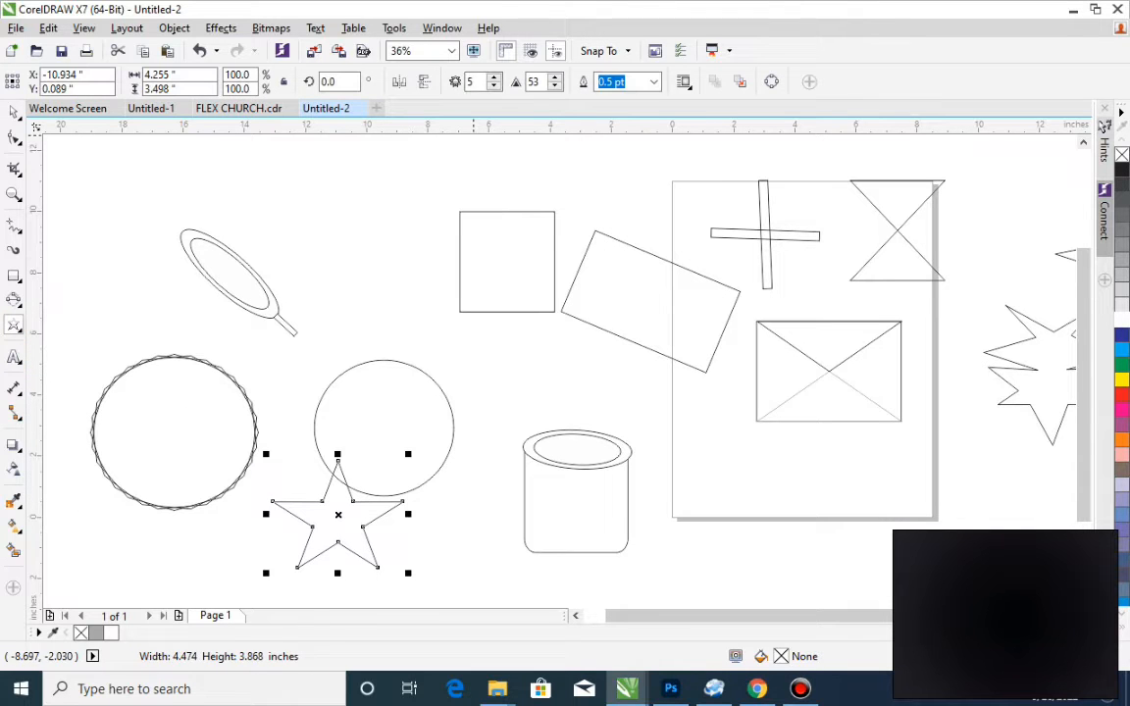
{"action": "left_click", "coordinate": [471, 81]}
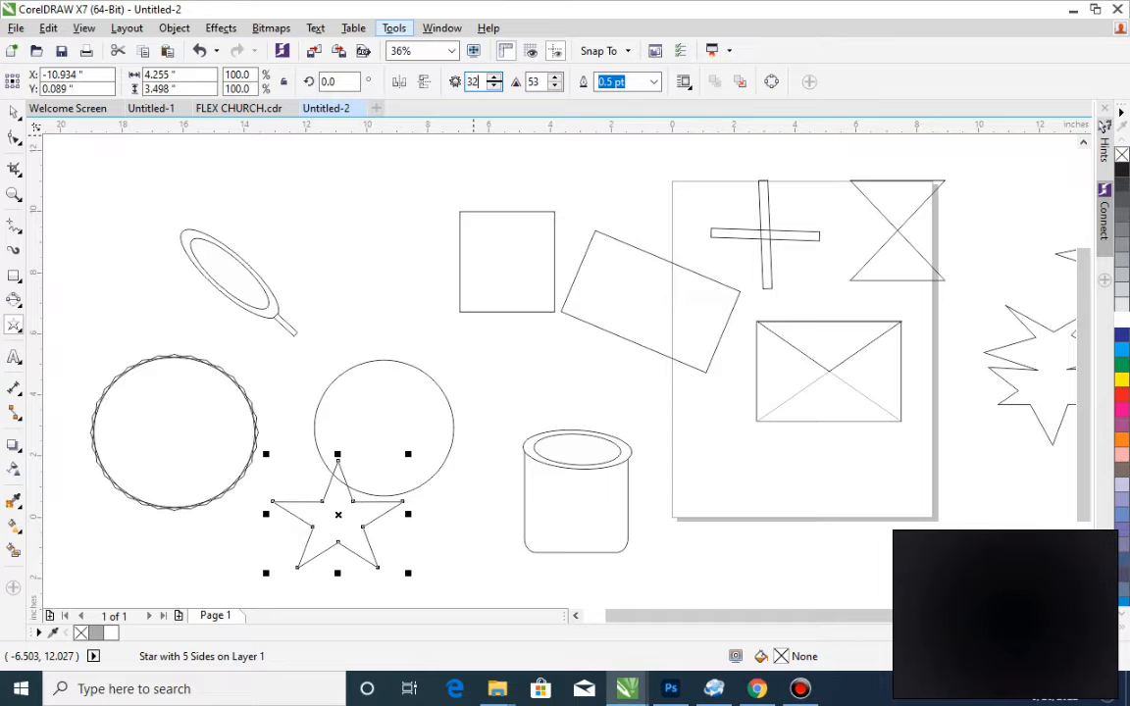
{"action": "type", "text": "32"}
{"action": "key", "text": "Return"}
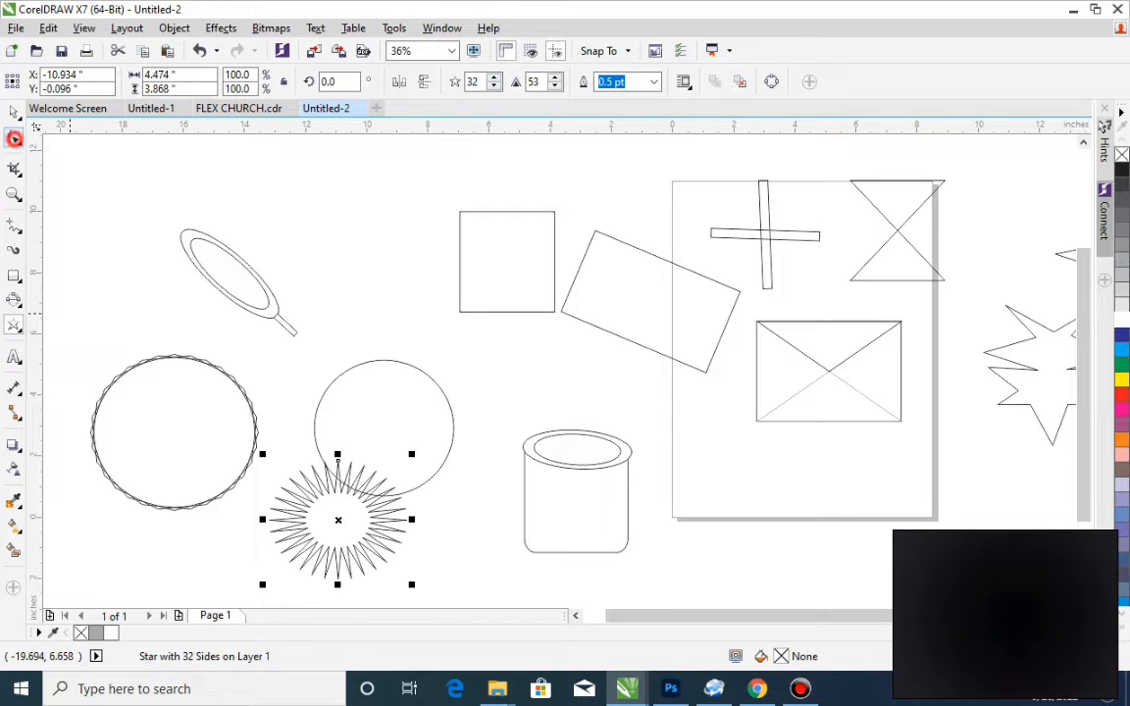
- Shorten the 32-point star's spikes by pulling its inner nodes outward, and move the star between the handled ellipse and the square
{"action": "left_click", "coordinate": [13, 138]}
{"action": "left_click_drag", "start_coordinate": [341, 497], "coordinate": [341, 477]}
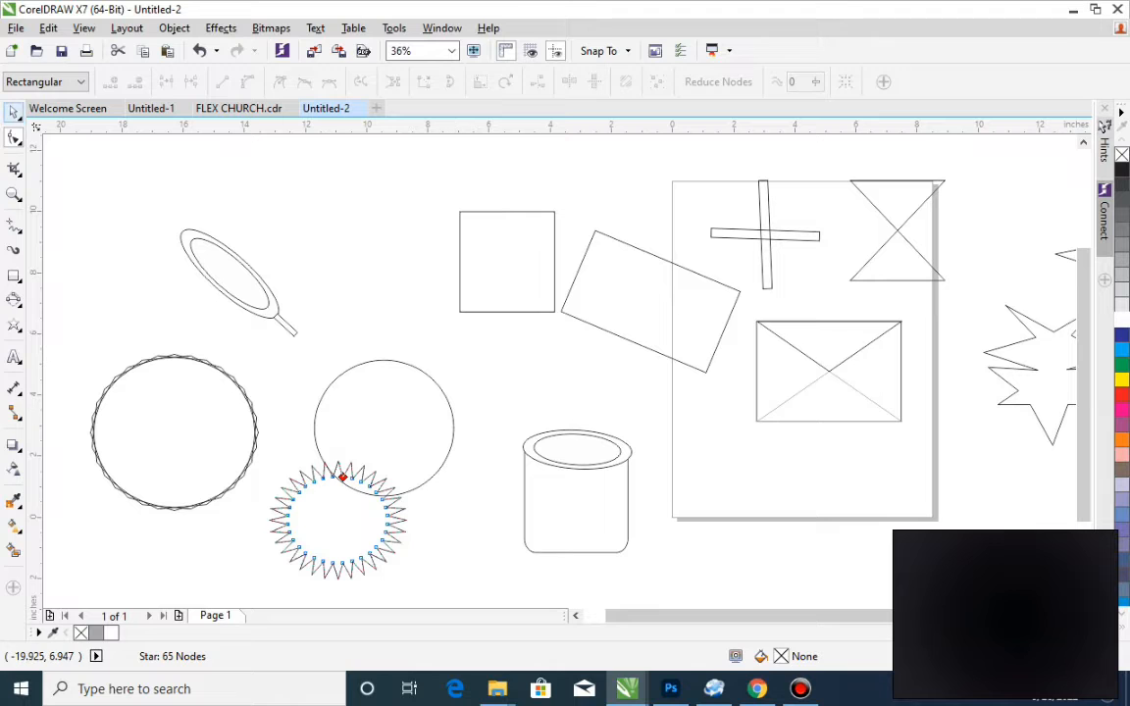
{"action": "left_click", "coordinate": [14, 111]}
{"action": "left_click", "coordinate": [369, 549]}
{"action": "left_click_drag", "start_coordinate": [369, 549], "coordinate": [398, 302]}
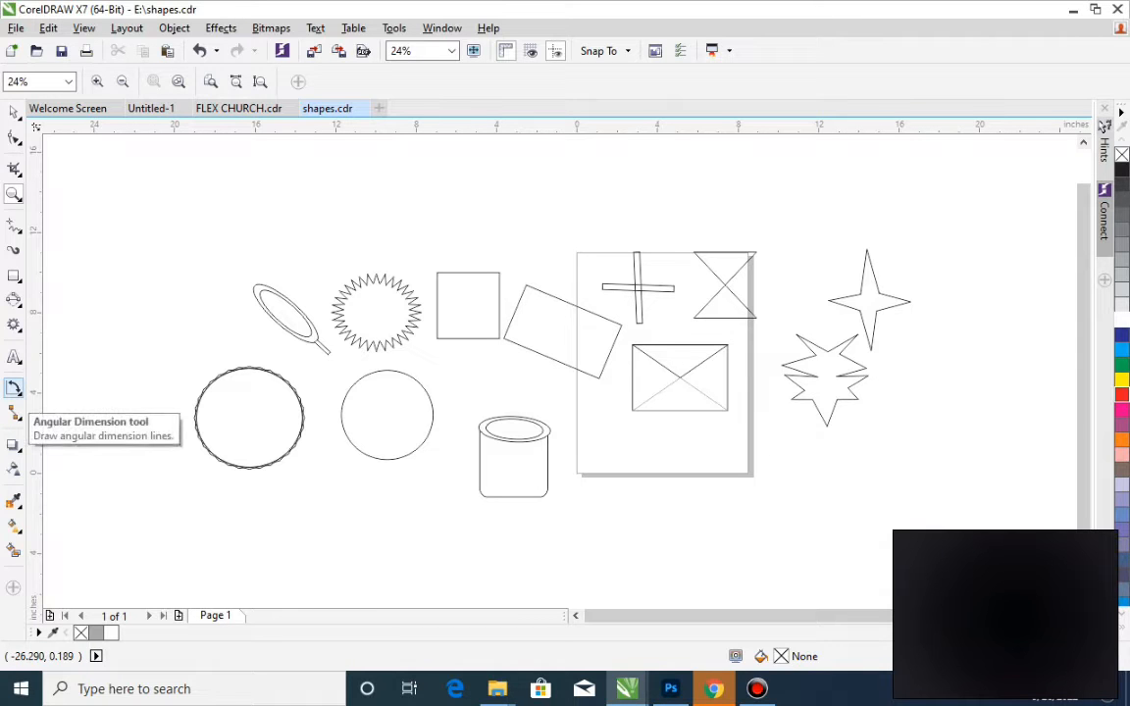
- Draw a graph paper grid of 4 columns and 3 rows, about 6.669 by 6.757 inches, beyond the handled ellipse and fill it with cyan
{"action": "left_click", "coordinate": [14, 388]}
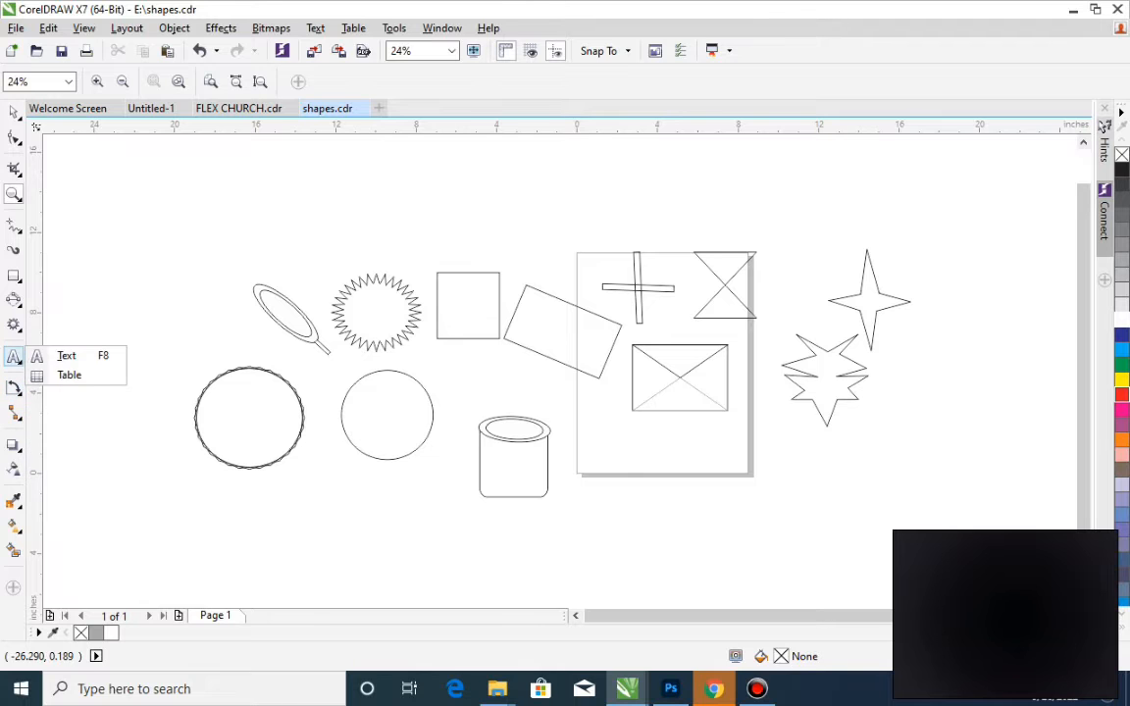
{"action": "mouse_move", "coordinate": [14, 325]}
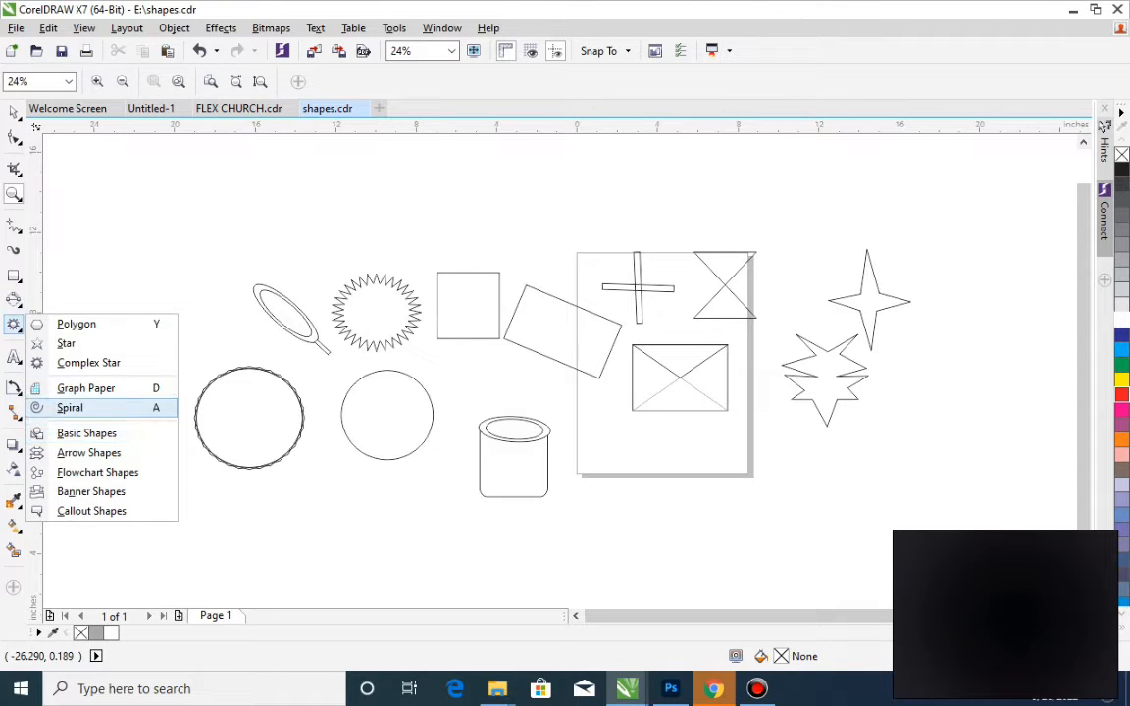
{"action": "left_click", "coordinate": [88, 389]}
{"action": "left_click_drag", "start_coordinate": [85, 212], "coordinate": [217, 348]}
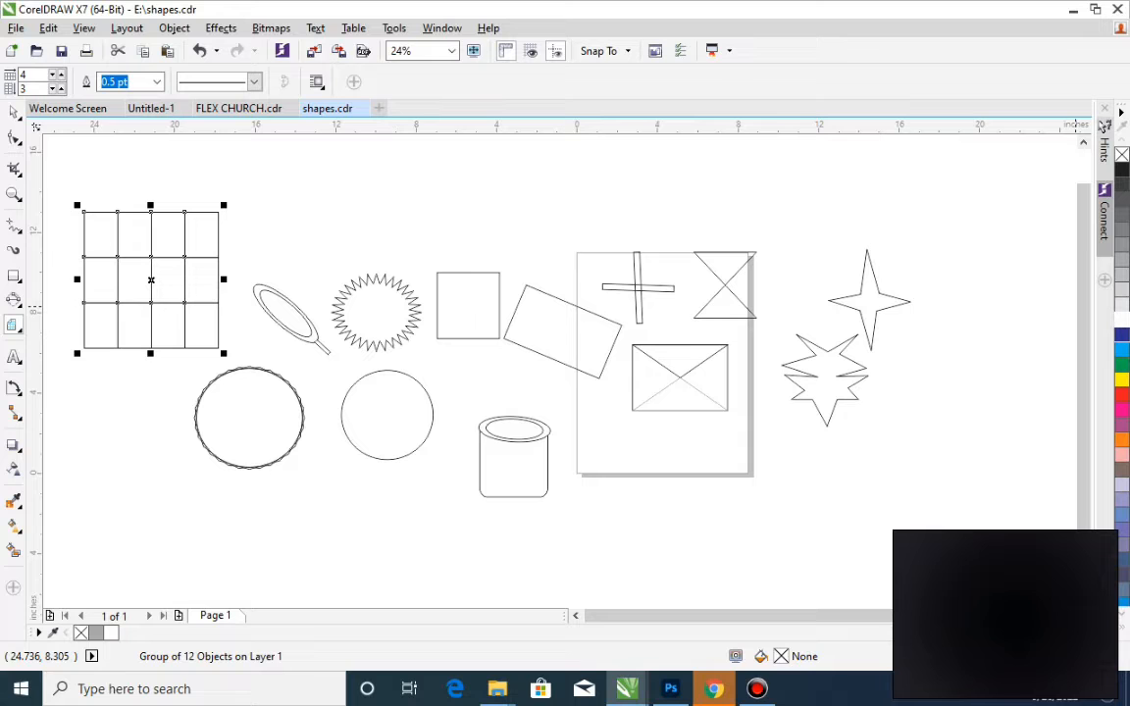
{"action": "left_click", "coordinate": [1122, 350]}
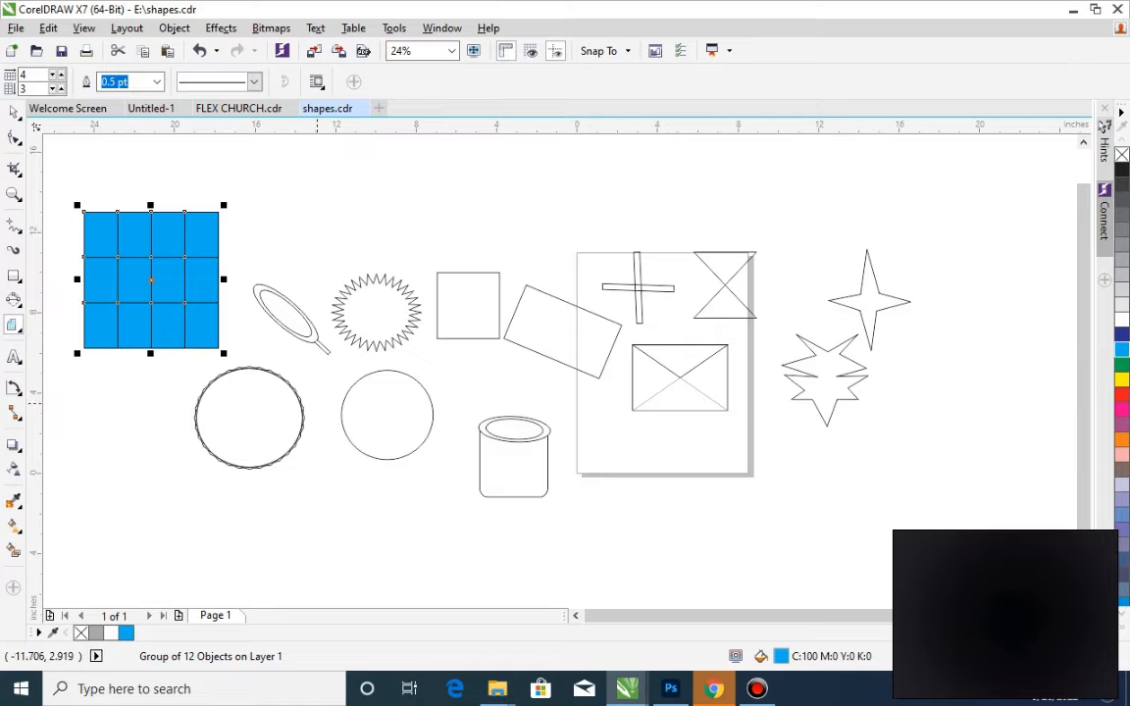
- Draw a second graph paper grid of 10 columns and 5 rows, about 15.619 by 11.671 inches, beside the blue grid
{"action": "left_click_drag", "start_coordinate": [38, 74], "coordinate": [21, 69]}
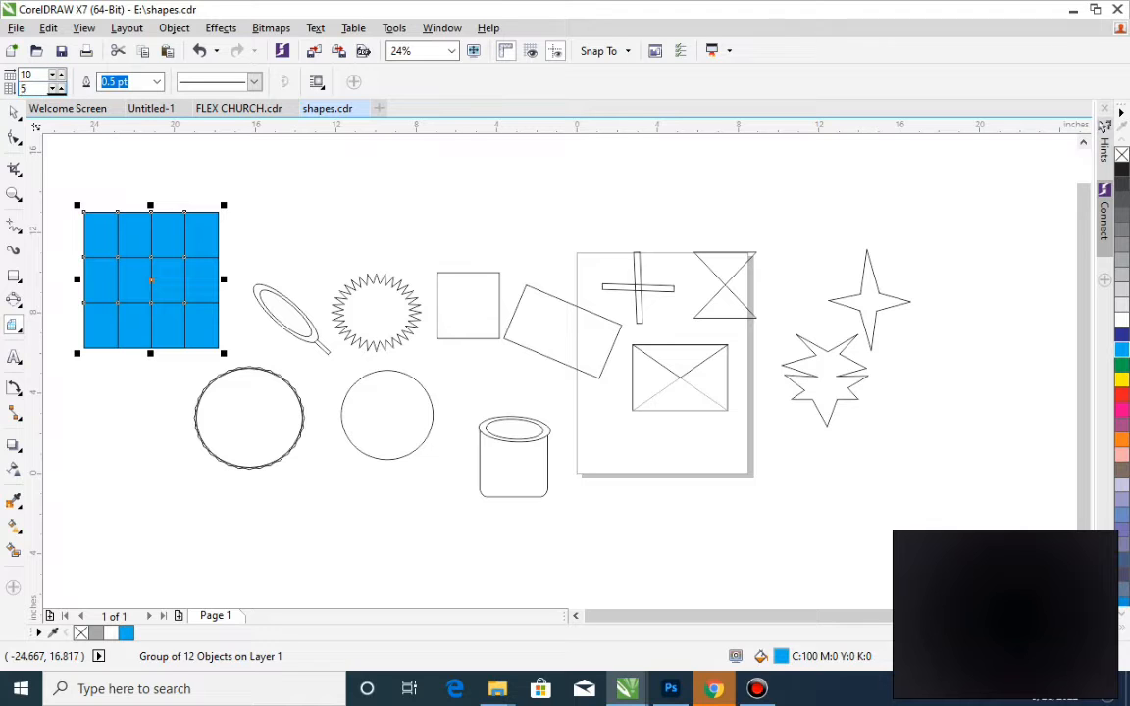
{"action": "left_click", "coordinate": [35, 74]}
{"action": "left_click_drag", "start_coordinate": [242, 172], "coordinate": [554, 404]}
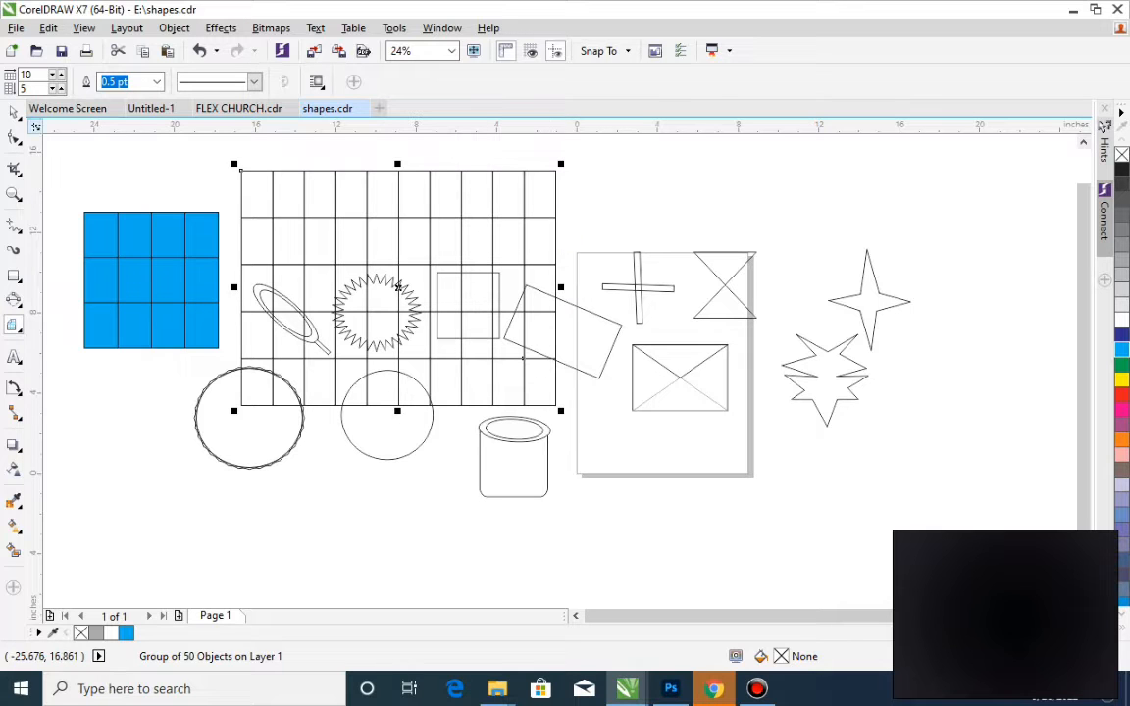
- Move the 10 by 5 grid below the page and the blue grid to the far side of the stars
{"action": "left_click", "coordinate": [14, 112]}
{"action": "left_click", "coordinate": [162, 228]}
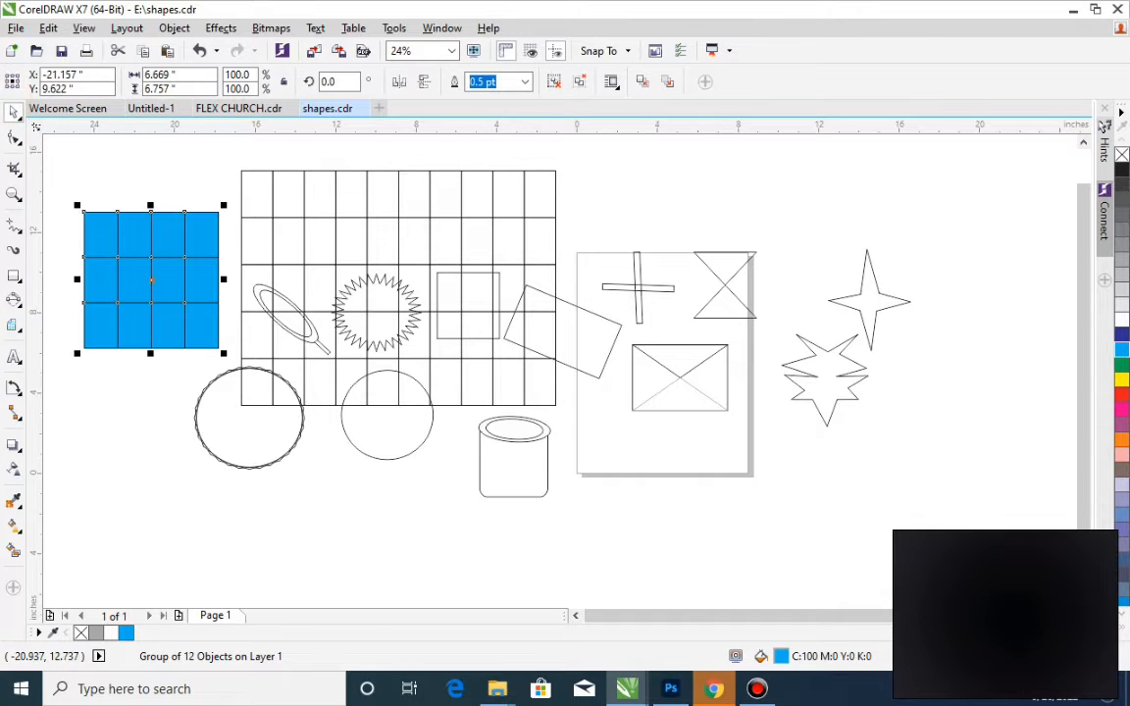
{"action": "left_click", "coordinate": [422, 179]}
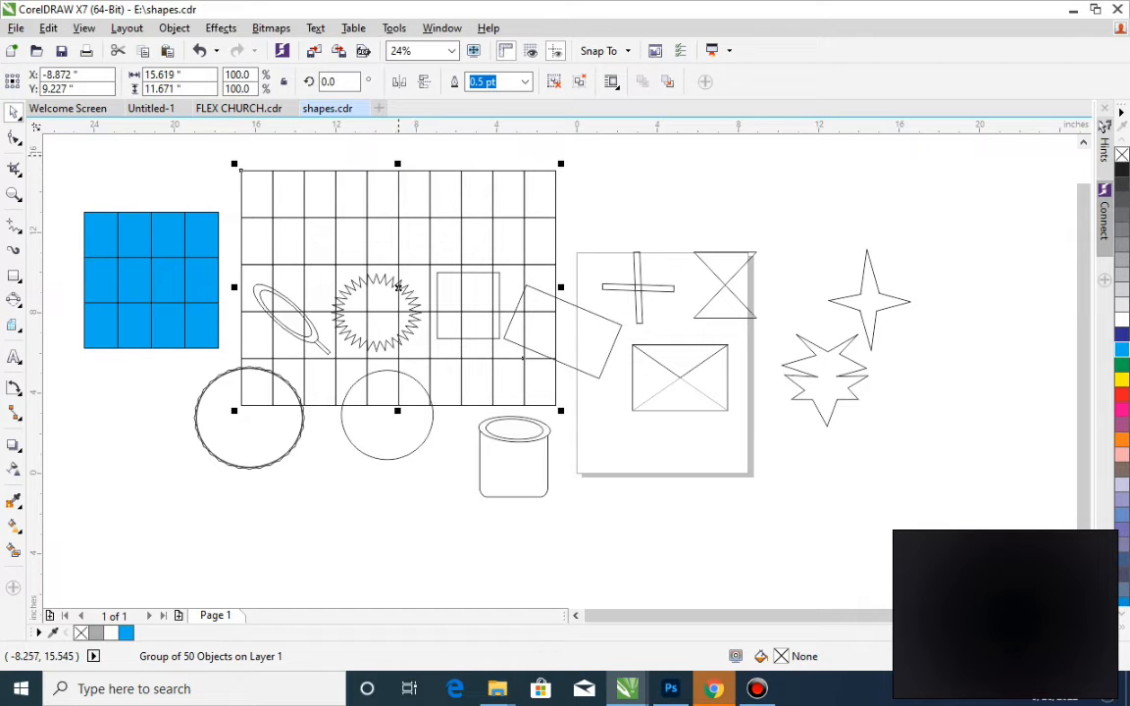
{"action": "left_click_drag", "start_coordinate": [380, 172], "coordinate": [860, 484]}
{"action": "left_click_drag", "start_coordinate": [143, 237], "coordinate": [994, 347]}
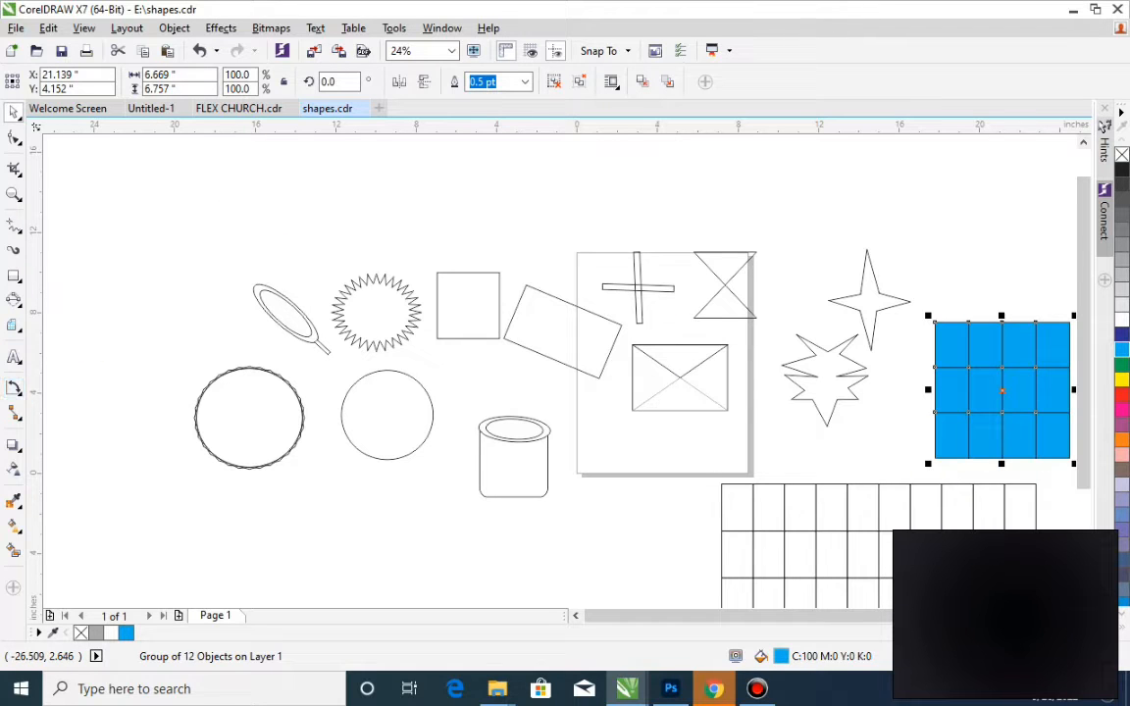
- Draw a spiral of 20 revolutions, about 10.135 by 9.696 inches, near the handled ellipse
{"action": "left_click", "coordinate": [18, 303]}
{"action": "left_click", "coordinate": [18, 360]}
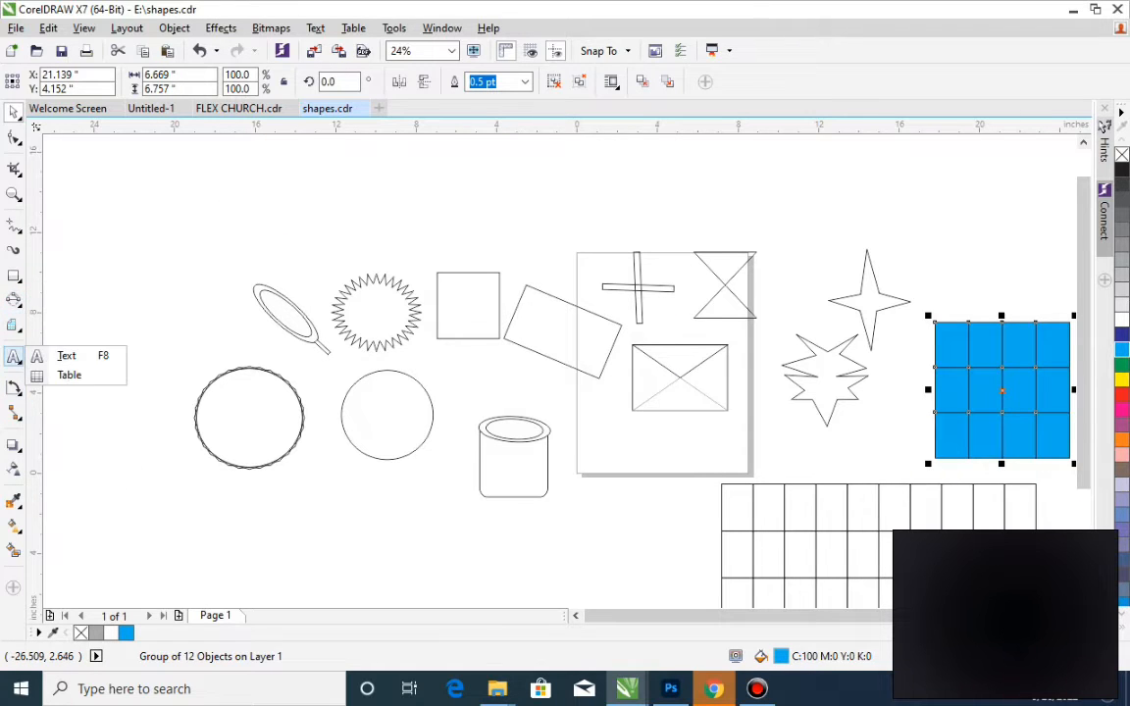
{"action": "left_click", "coordinate": [14, 325]}
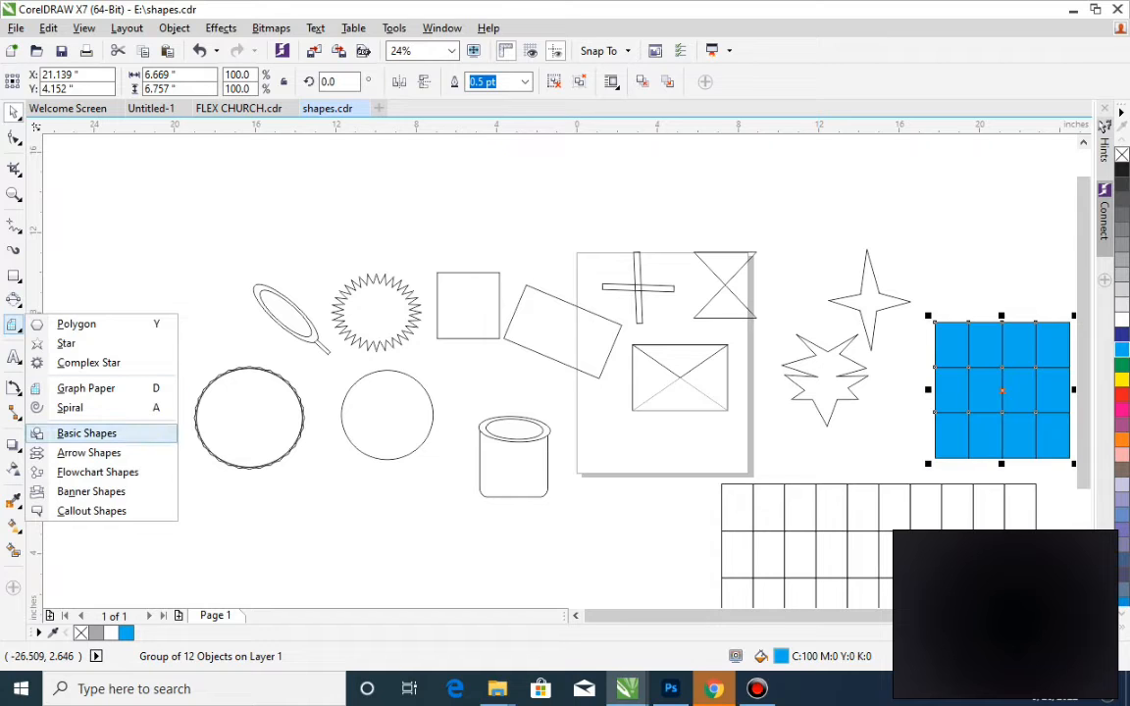
{"action": "left_click", "coordinate": [91, 406]}
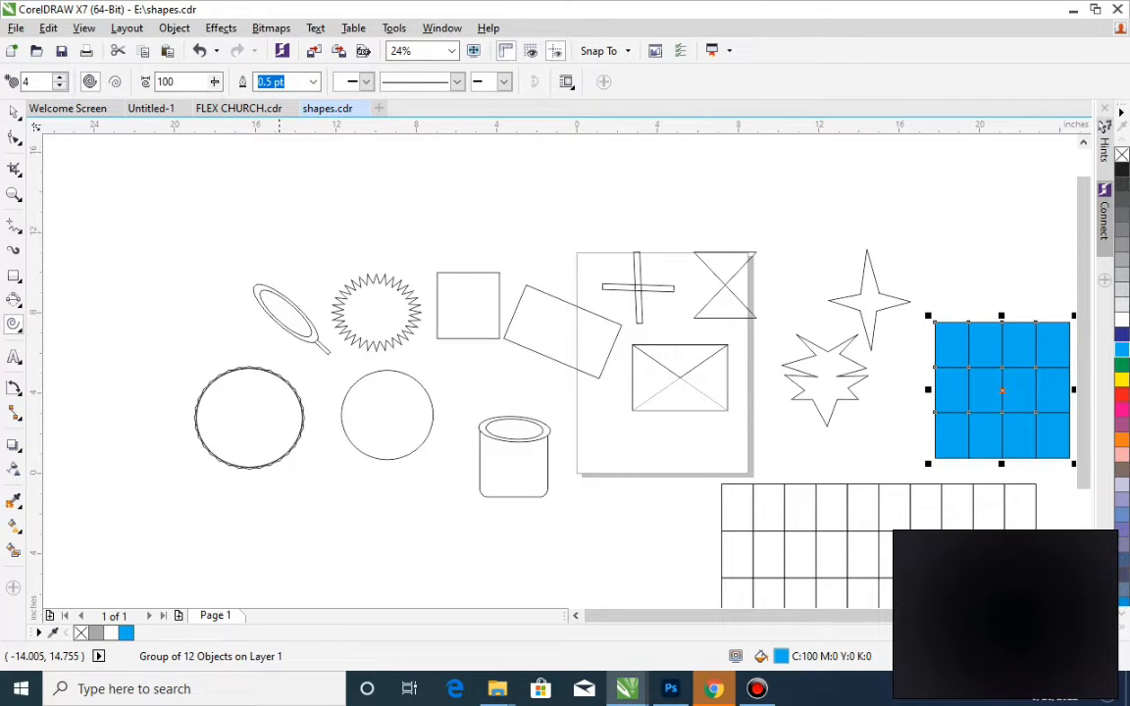
{"action": "left_click", "coordinate": [60, 77]}
{"action": "left_click", "coordinate": [59, 76]}
{"action": "left_click", "coordinate": [60, 76]}
{"action": "left_click", "coordinate": [60, 77]}
{"action": "left_click", "coordinate": [60, 76]}
{"action": "left_click", "coordinate": [60, 77]}
{"action": "left_click", "coordinate": [59, 77]}
{"action": "left_click", "coordinate": [59, 77]}
{"action": "left_click", "coordinate": [60, 76]}
{"action": "left_click", "coordinate": [60, 76]}
{"action": "left_click", "coordinate": [59, 77]}
{"action": "left_click", "coordinate": [60, 76]}
{"action": "left_click", "coordinate": [60, 77]}
{"action": "left_click", "coordinate": [60, 76]}
{"action": "left_click", "coordinate": [60, 77]}
{"action": "left_click", "coordinate": [60, 77]}
{"action": "left_click_drag", "start_coordinate": [83, 168], "coordinate": [287, 364]}
{"action": "left_click", "coordinate": [576, 615]}
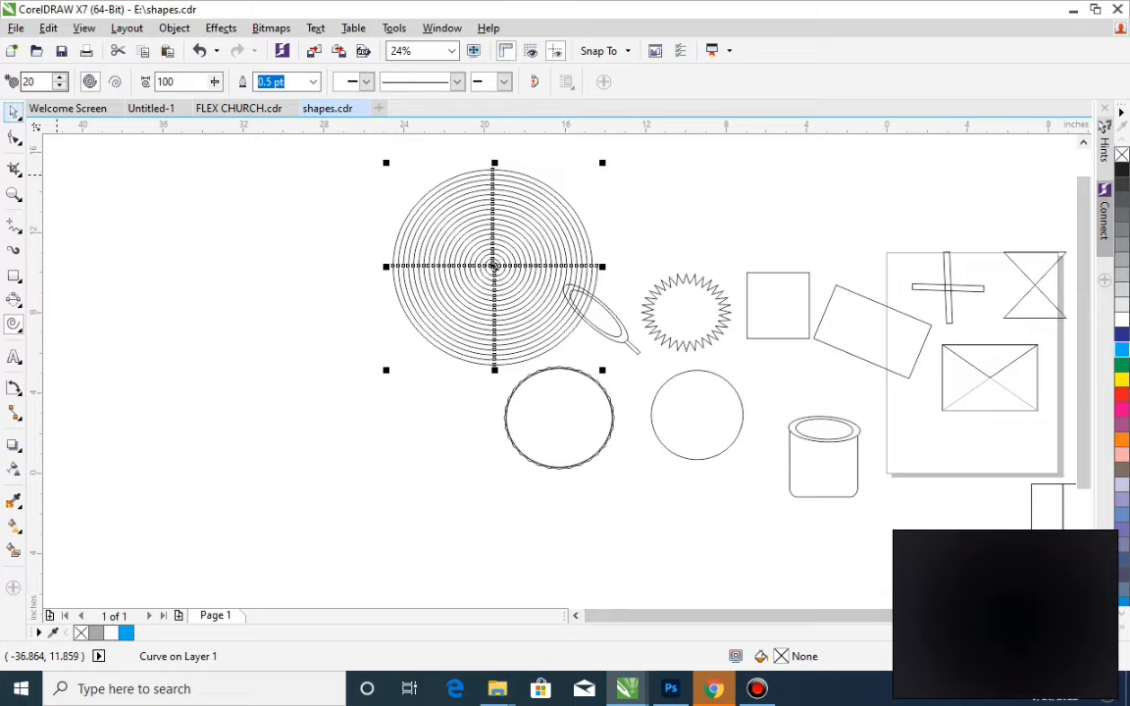
- Move the spiral off the handled ellipse into the empty area beyond it
{"action": "left_click", "coordinate": [14, 111]}
{"action": "left_click_drag", "start_coordinate": [494, 265], "coordinate": [321, 280]}
{"action": "left_click", "coordinate": [434, 439]}
{"action": "left_click", "coordinate": [358, 329]}
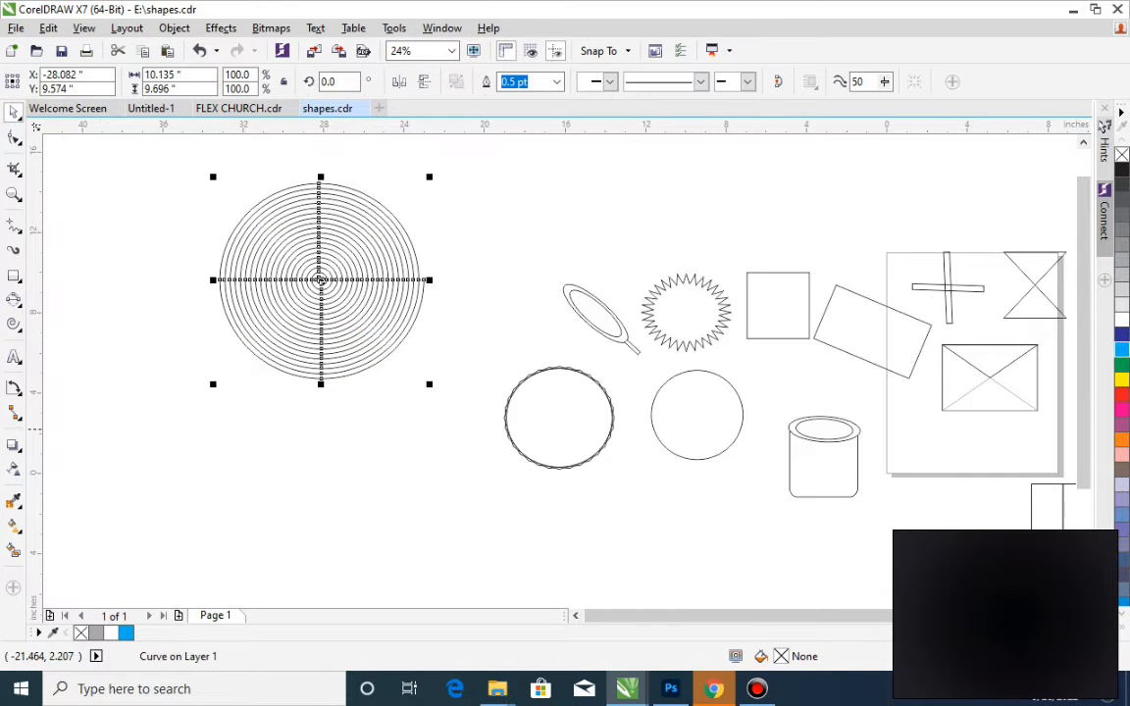
{"action": "left_click", "coordinate": [358, 437]}
- Draw a rectangle about 17.33 by 13.075 inches over the spiral's area and PowerClip the spiral inside it
{"action": "left_click", "coordinate": [14, 276]}
{"action": "left_click_drag", "start_coordinate": [106, 225], "coordinate": [455, 487]}
{"action": "left_click", "coordinate": [13, 110]}
{"action": "left_click", "coordinate": [336, 208]}
{"action": "left_click_drag", "start_coordinate": [333, 209], "coordinate": [321, 328]}
{"action": "left_click", "coordinate": [434, 449]}
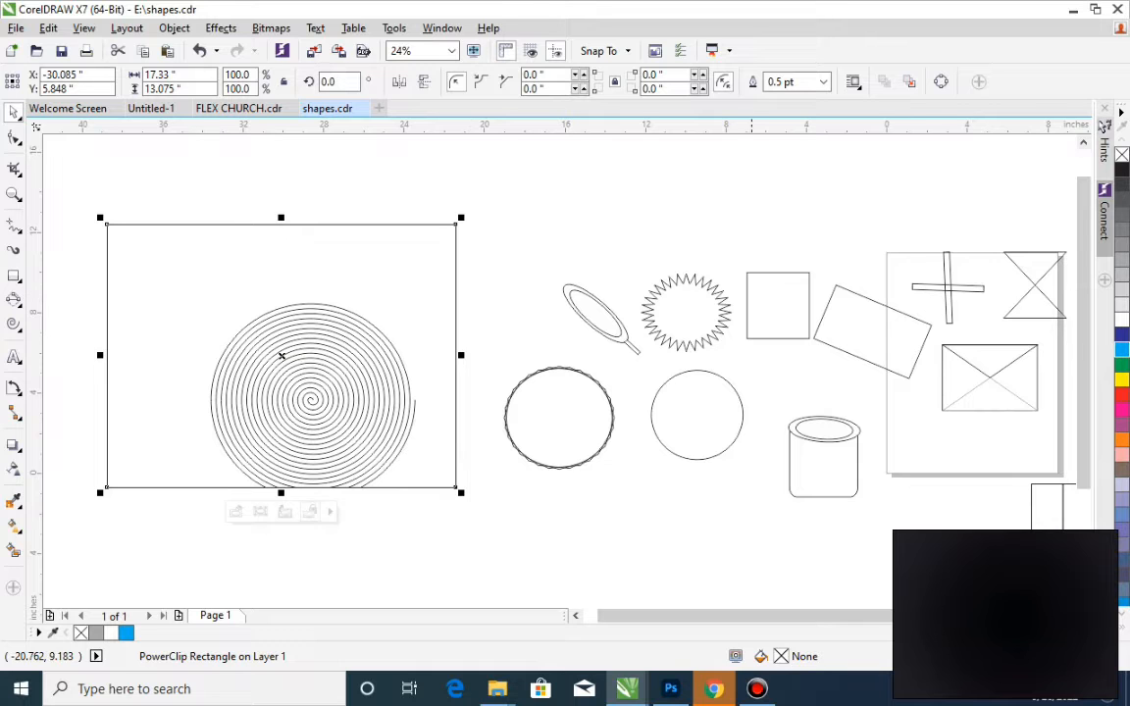
- Edit the PowerClip contents and move the spiral to the rectangle's upper-left corner
{"action": "double_click", "coordinate": [262, 405]}
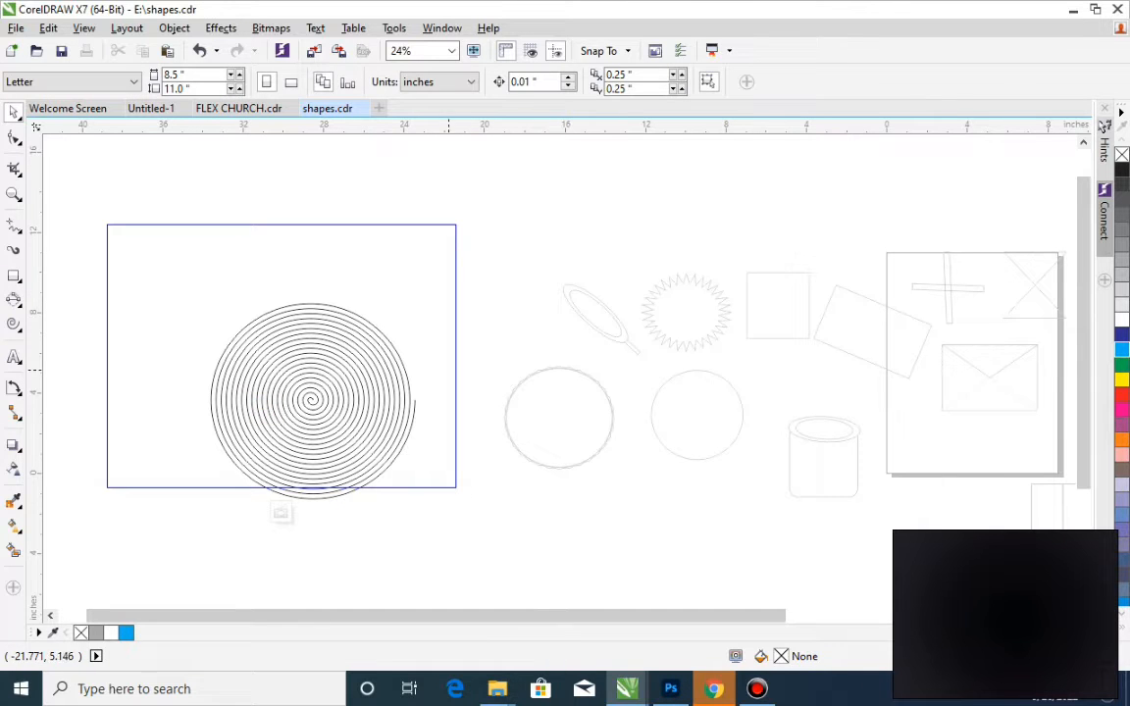
{"action": "left_click", "coordinate": [312, 399]}
{"action": "left_click_drag", "start_coordinate": [304, 373], "coordinate": [163, 245]}
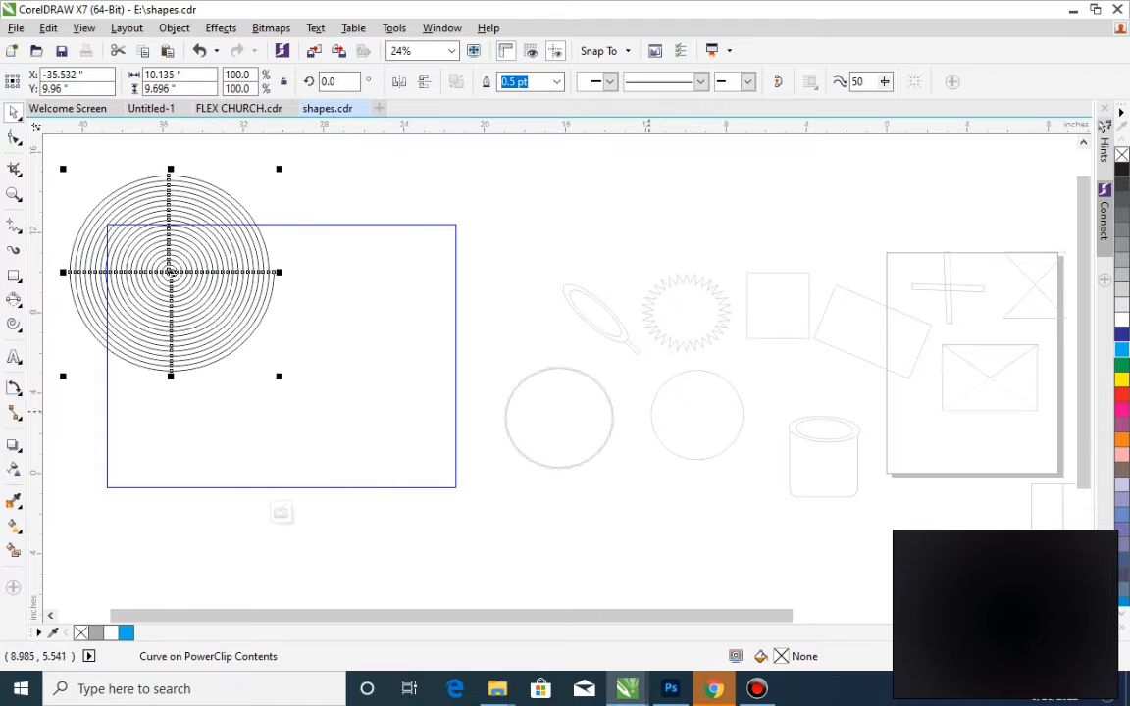
- Copy the spiral to the rectangle's other three corners and finish editing the PowerClip contents
{"action": "left_click_drag", "start_coordinate": [182, 269], "coordinate": [379, 257]}
{"action": "right_click", "coordinate": [406, 407]}
{"action": "left_click", "coordinate": [355, 420]}
{"action": "right_click", "coordinate": [193, 479]}
{"action": "left_click", "coordinate": [201, 500]}
{"action": "left_click", "coordinate": [209, 497]}
{"action": "right_click", "coordinate": [379, 257]}
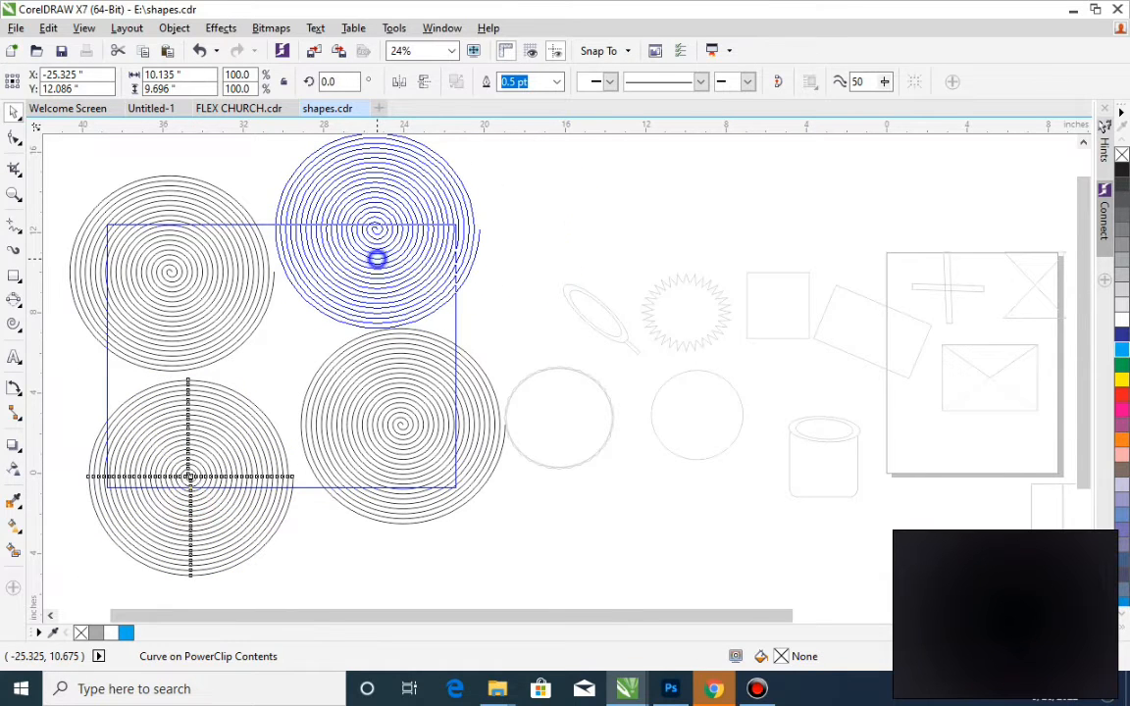
{"action": "left_click", "coordinate": [502, 543], "text": "ctrl"}
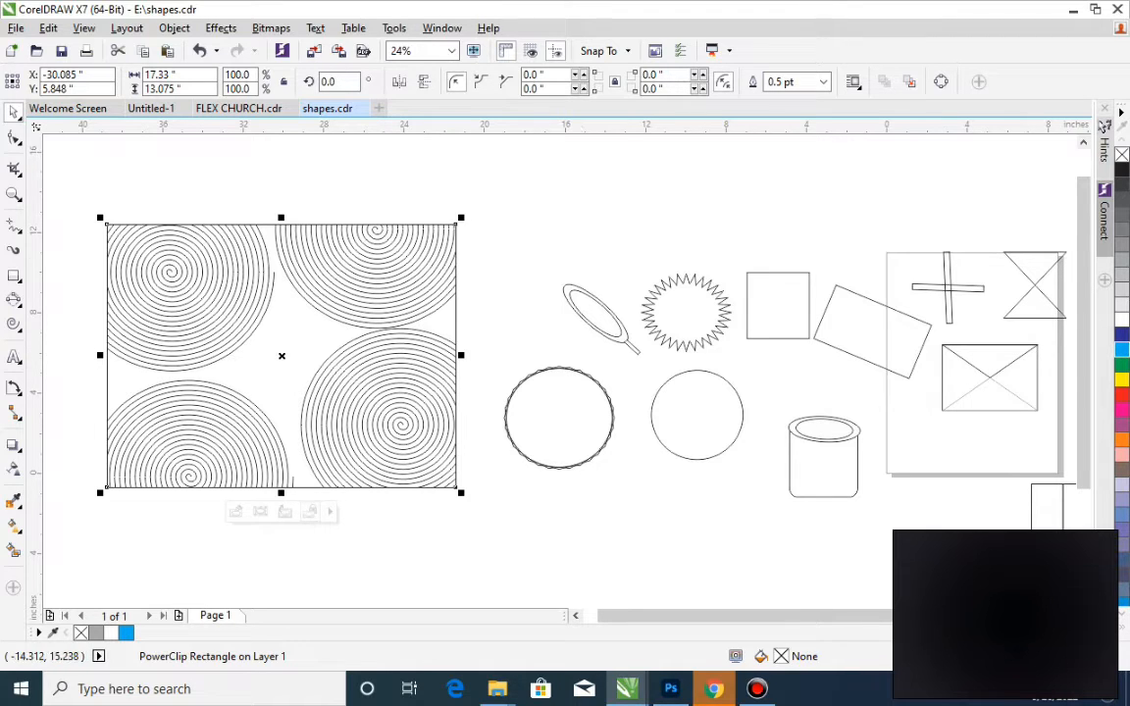
- Remove the PowerClip rectangle's outline, scale the pattern down, and place it above the handled ellipse and the spiky star
{"action": "right_click", "coordinate": [1123, 154]}
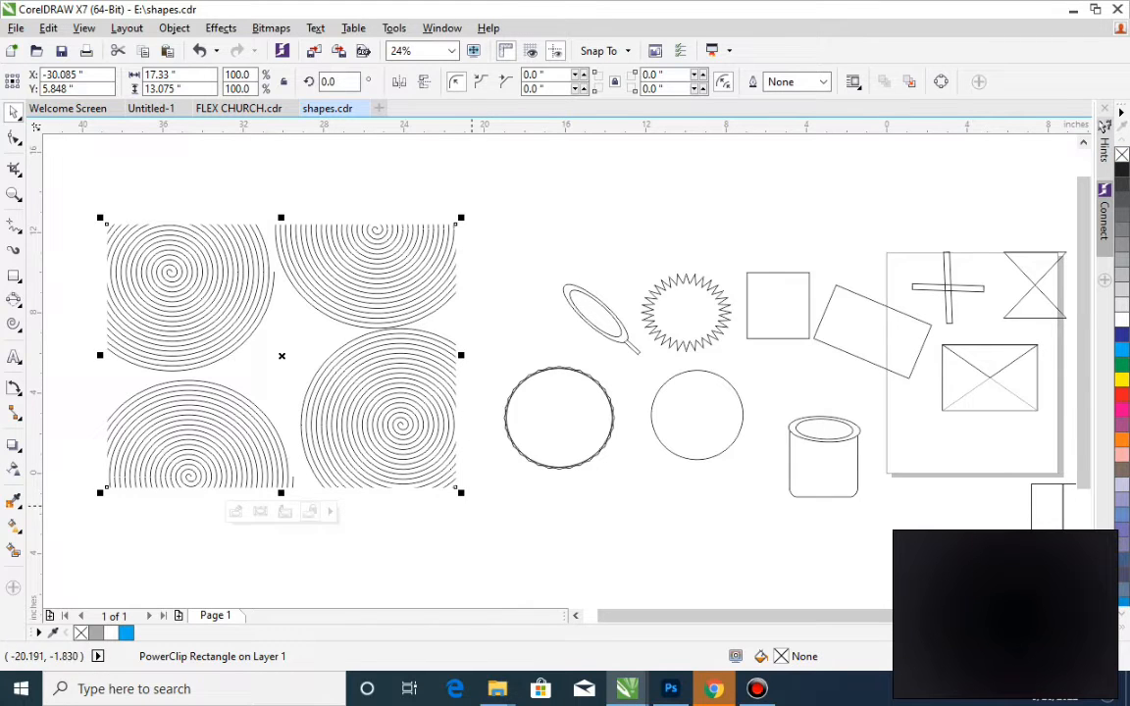
{"action": "left_click_drag", "start_coordinate": [461, 491], "coordinate": [254, 337]}
{"action": "left_click_drag", "start_coordinate": [177, 277], "coordinate": [652, 209]}
{"action": "left_click", "coordinate": [119, 426]}
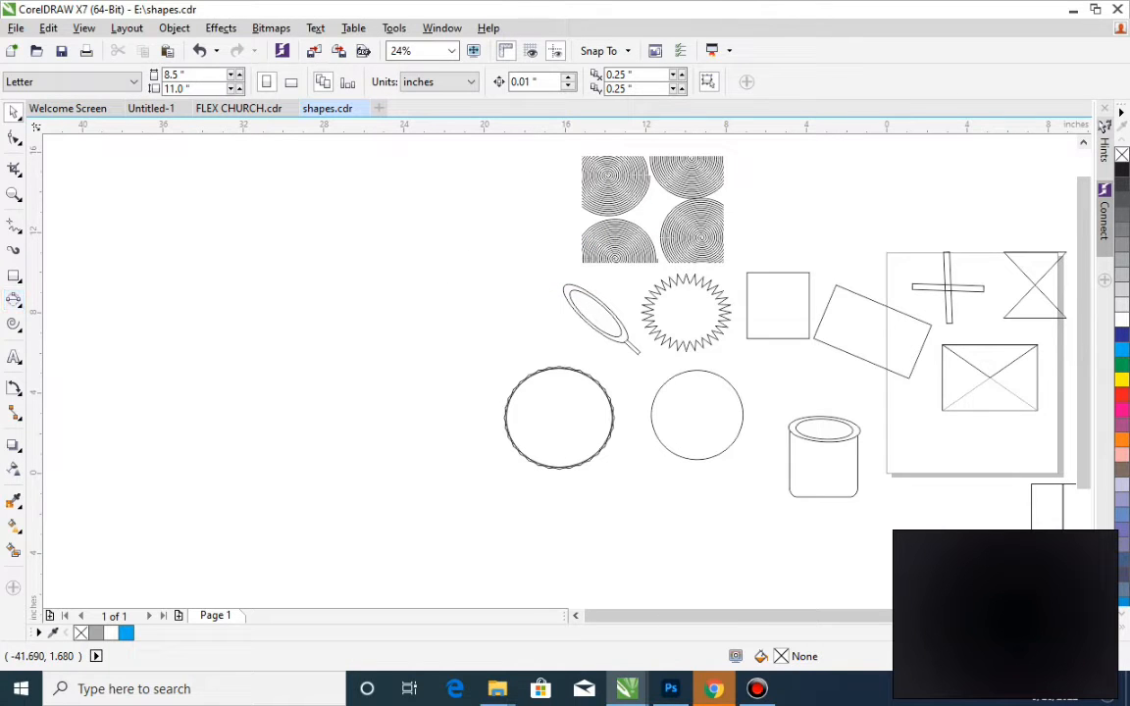
- Draw a plaque basic shape with concave corners, about 4.914 by 6.23 inches, beyond the handled ellipse
{"action": "left_click", "coordinate": [20, 329]}
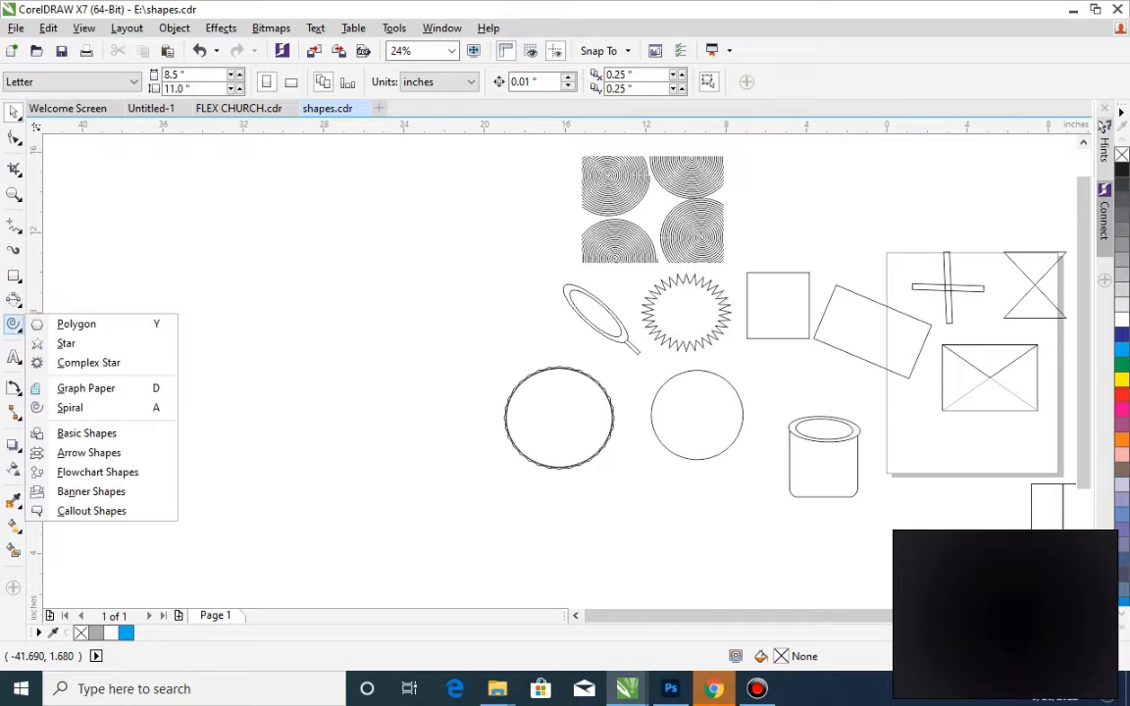
{"action": "left_click", "coordinate": [86, 433]}
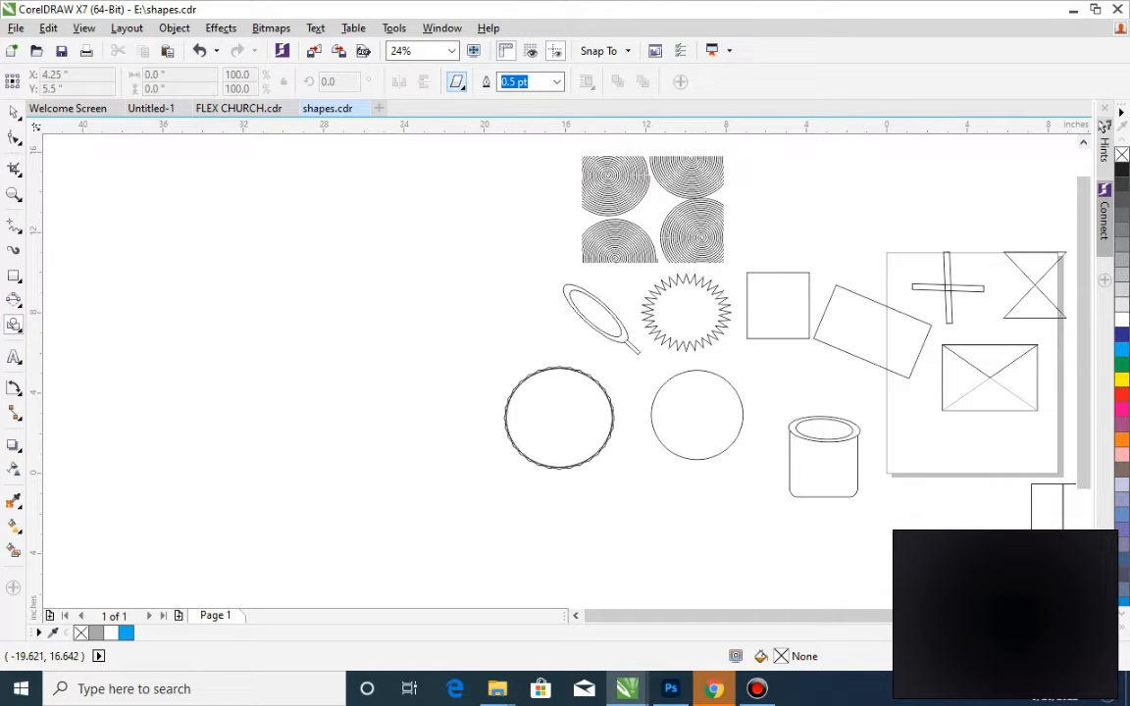
{"action": "left_click", "coordinate": [459, 84]}
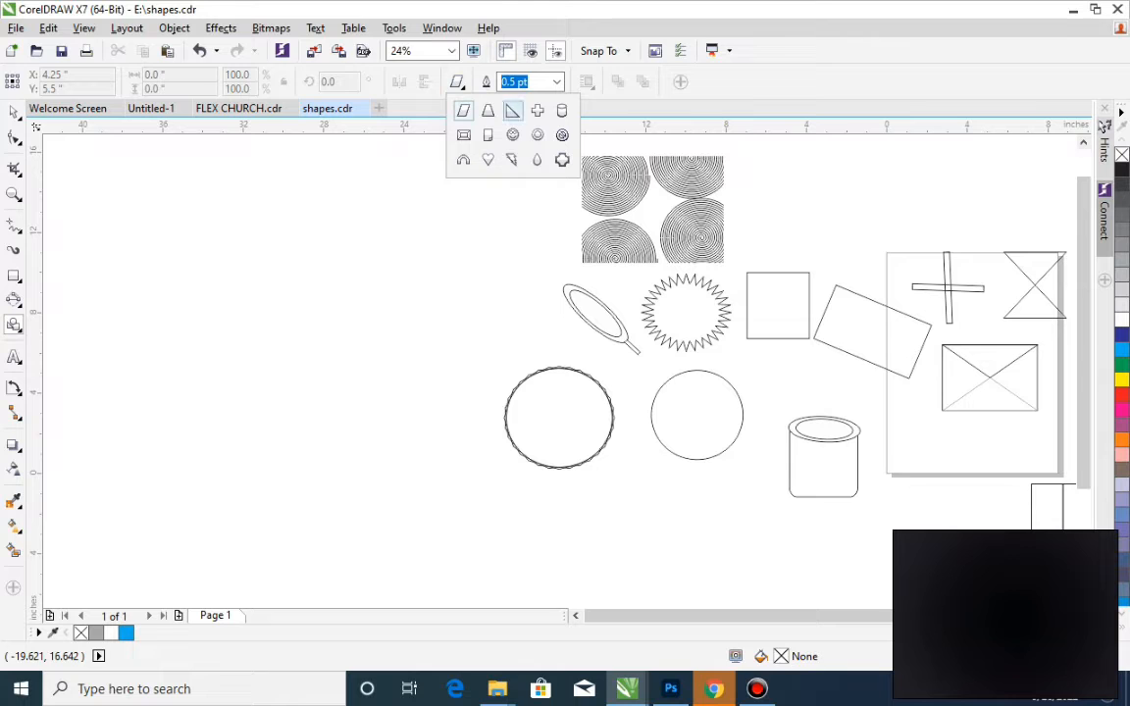
{"action": "left_click", "coordinate": [561, 158]}
{"action": "left_click_drag", "start_coordinate": [369, 232], "coordinate": [476, 367]}
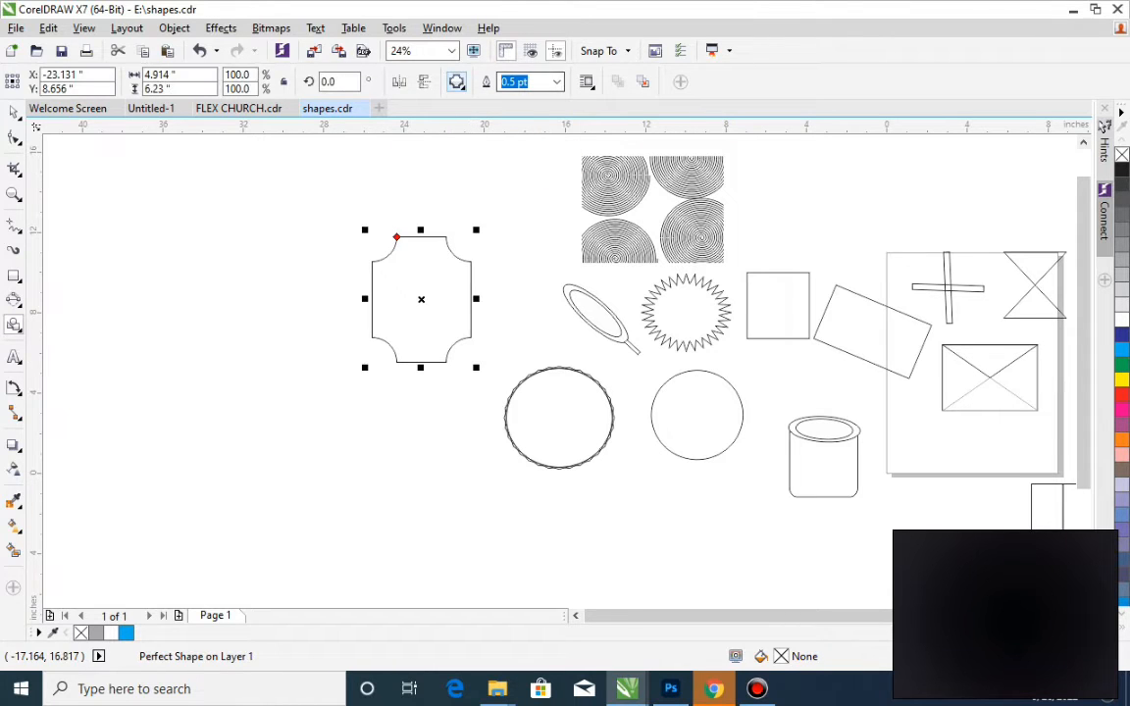
- Draw a ring shape about 4.607 by 4.651 inches and a prohibition sign about 4.87 by 4.695 inches beside the plaque
{"action": "left_click", "coordinate": [457, 82]}
{"action": "left_click", "coordinate": [538, 137]}
{"action": "left_click_drag", "start_coordinate": [226, 241], "coordinate": [330, 345]}
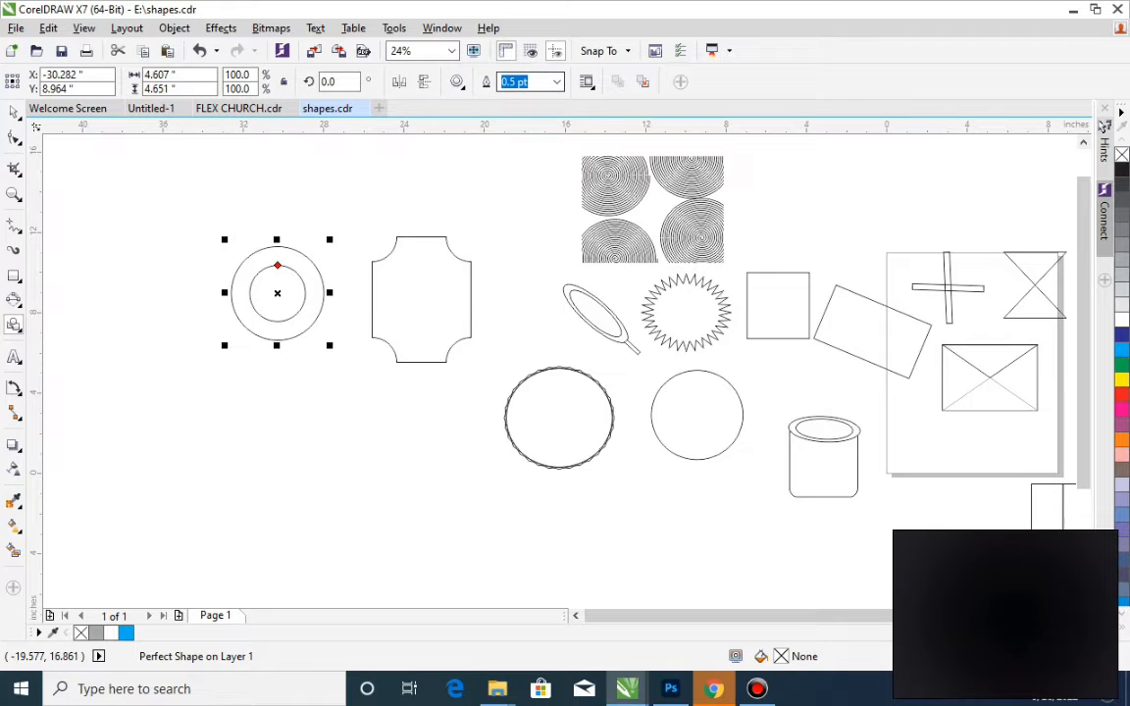
{"action": "left_click", "coordinate": [457, 83]}
{"action": "left_click", "coordinate": [562, 135]}
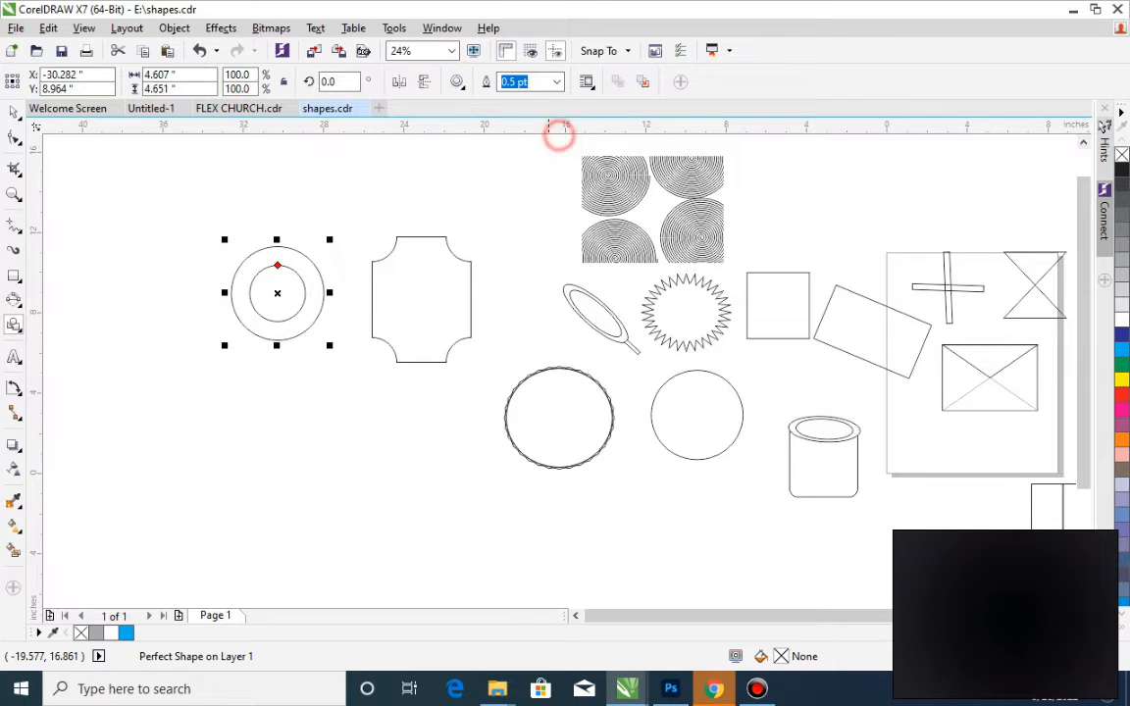
{"action": "left_click_drag", "start_coordinate": [115, 201], "coordinate": [215, 296]}
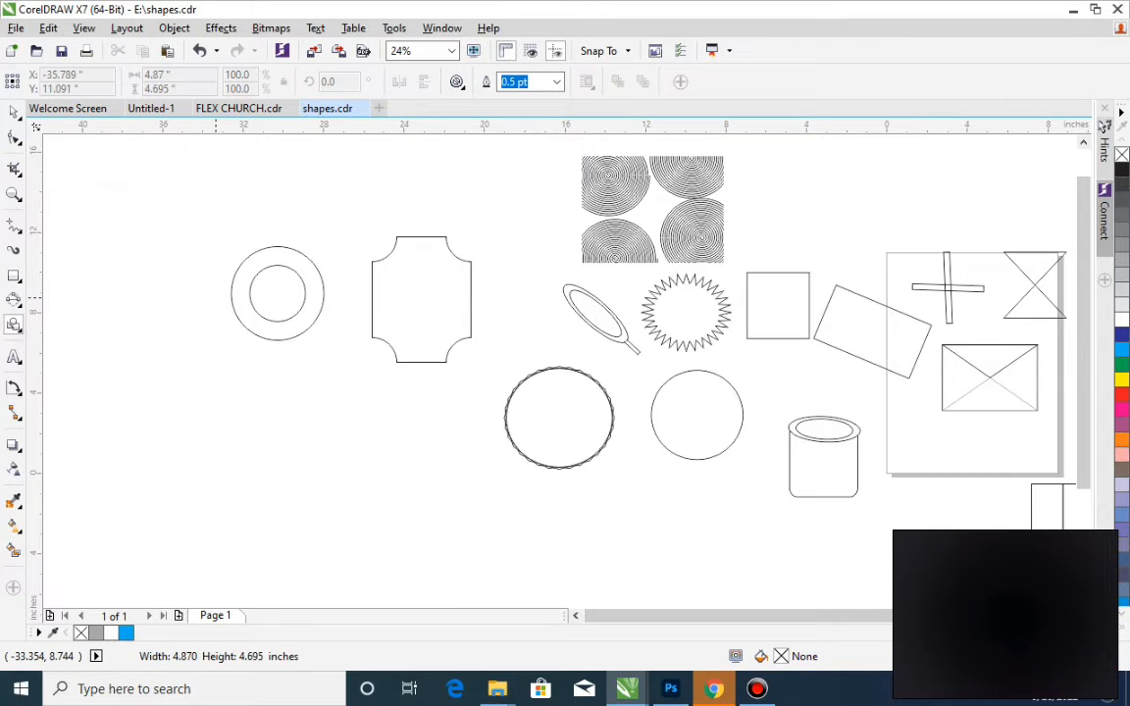
- Draw a teardrop basic shape about 4.826 by 7.854 inches below the ring and prohibition sign
{"action": "left_click", "coordinate": [457, 82]}
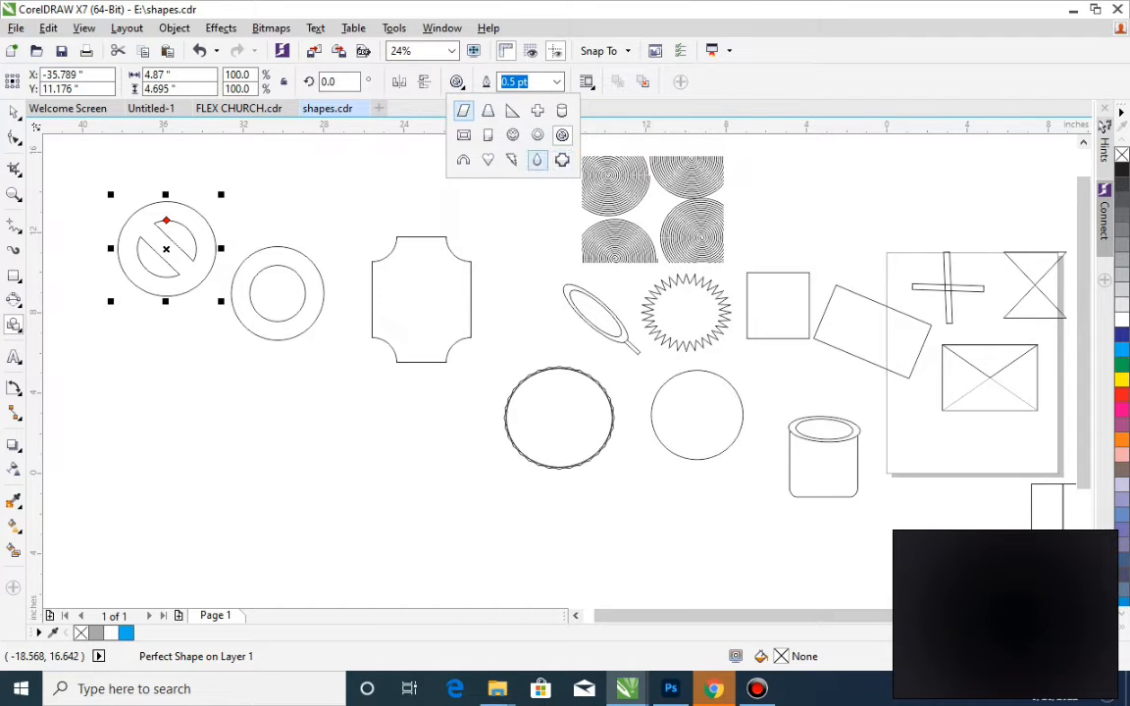
{"action": "left_click", "coordinate": [536, 159]}
{"action": "left_click", "coordinate": [162, 402]}
{"action": "left_click_drag", "start_coordinate": [162, 402], "coordinate": [259, 559]}
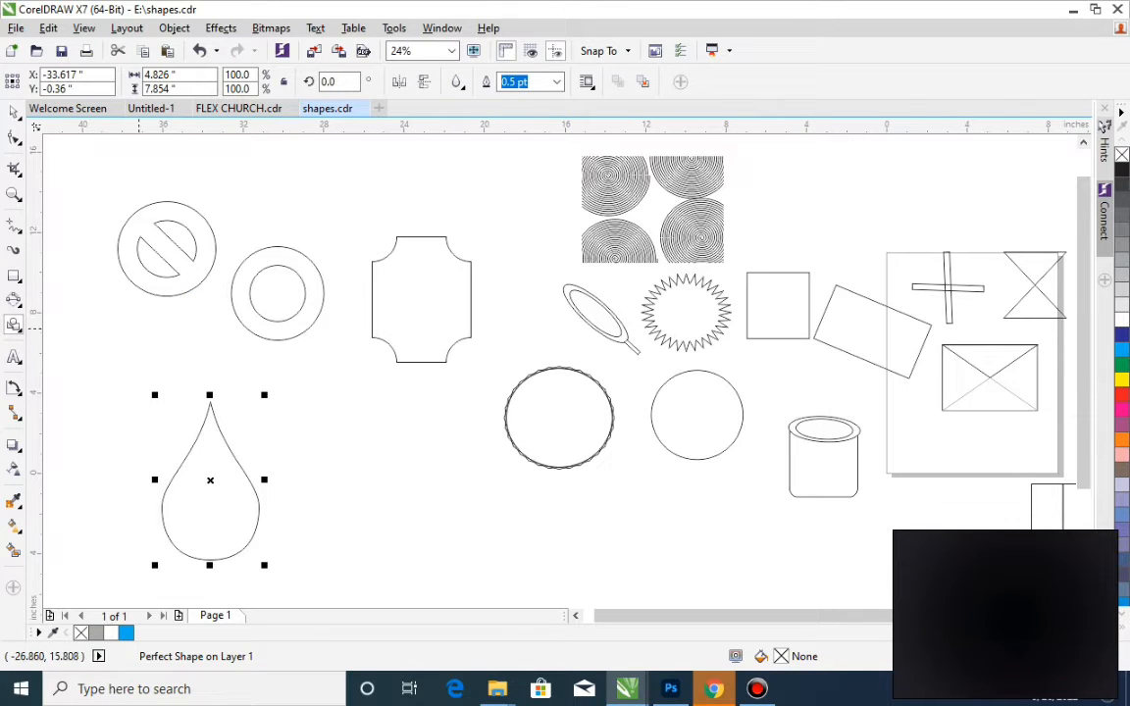
- Copy the teardrop to the space beneath the plaque and rotate the copy 180 degrees
{"action": "left_click", "coordinate": [11, 112]}
{"action": "left_click_drag", "start_coordinate": [207, 529], "coordinate": [387, 534]}
{"action": "right_click", "coordinate": [387, 533]}
{"action": "left_click", "coordinate": [329, 82]}
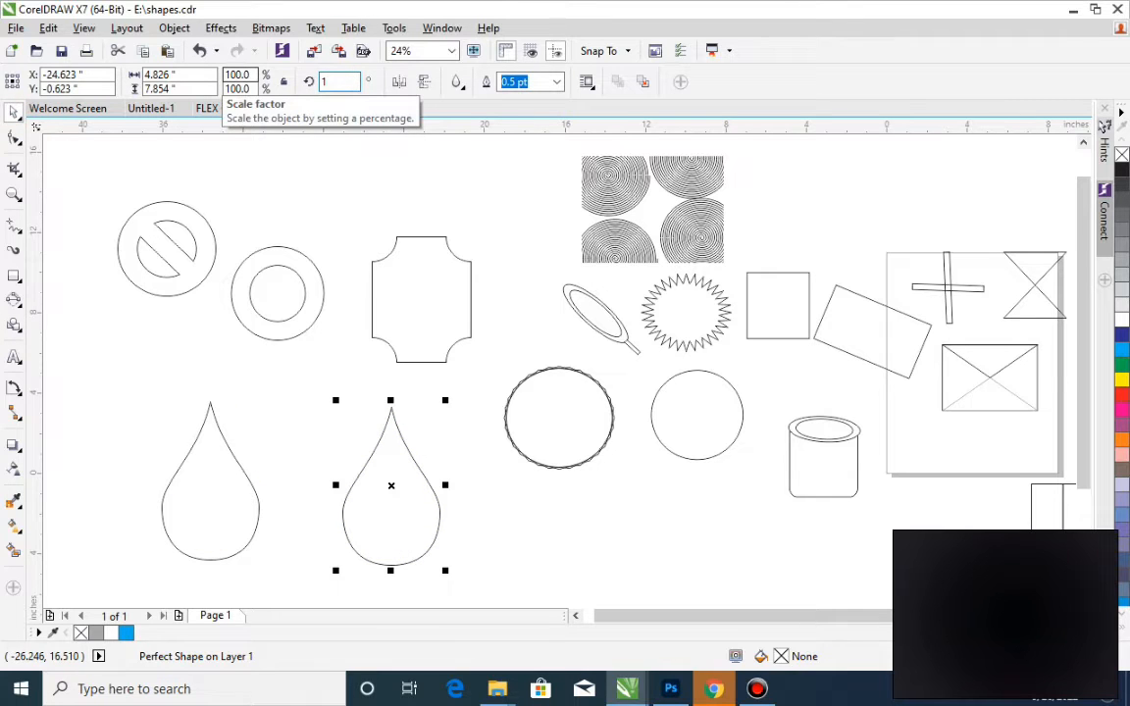
{"action": "key", "text": "Return"}
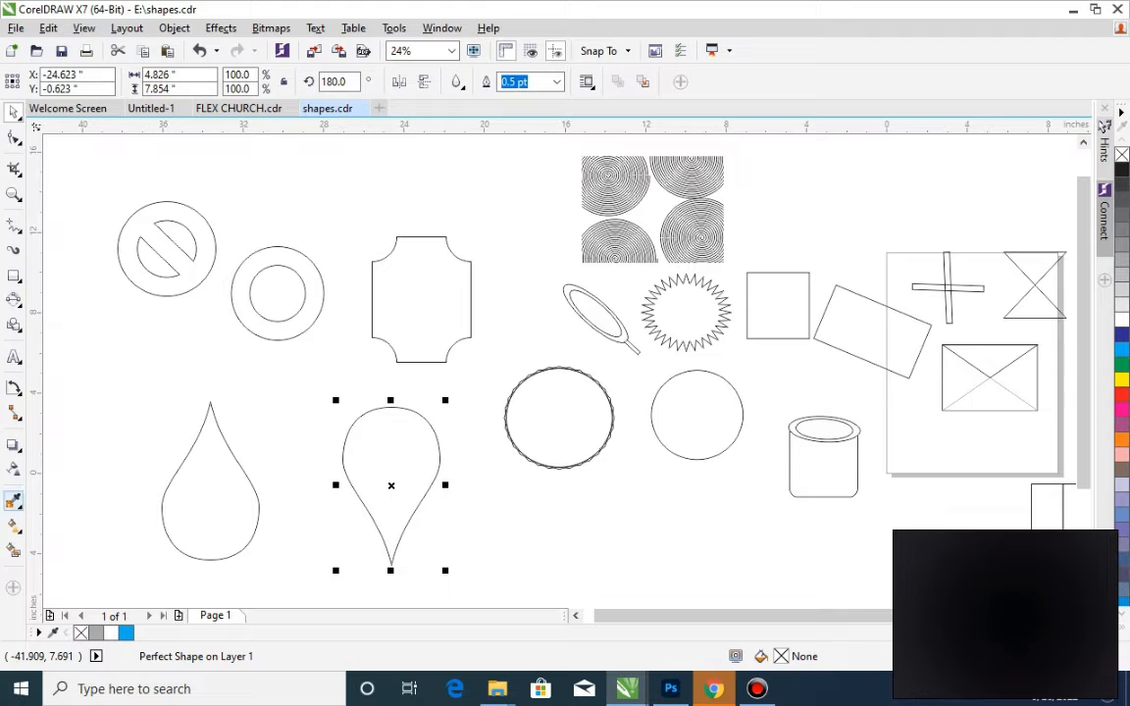
- Draw an ellipse about 1.667 by 2.72 inches inside the inverted teardrop, centre it horizontally, and move it slightly upward
{"action": "left_click", "coordinate": [18, 279]}
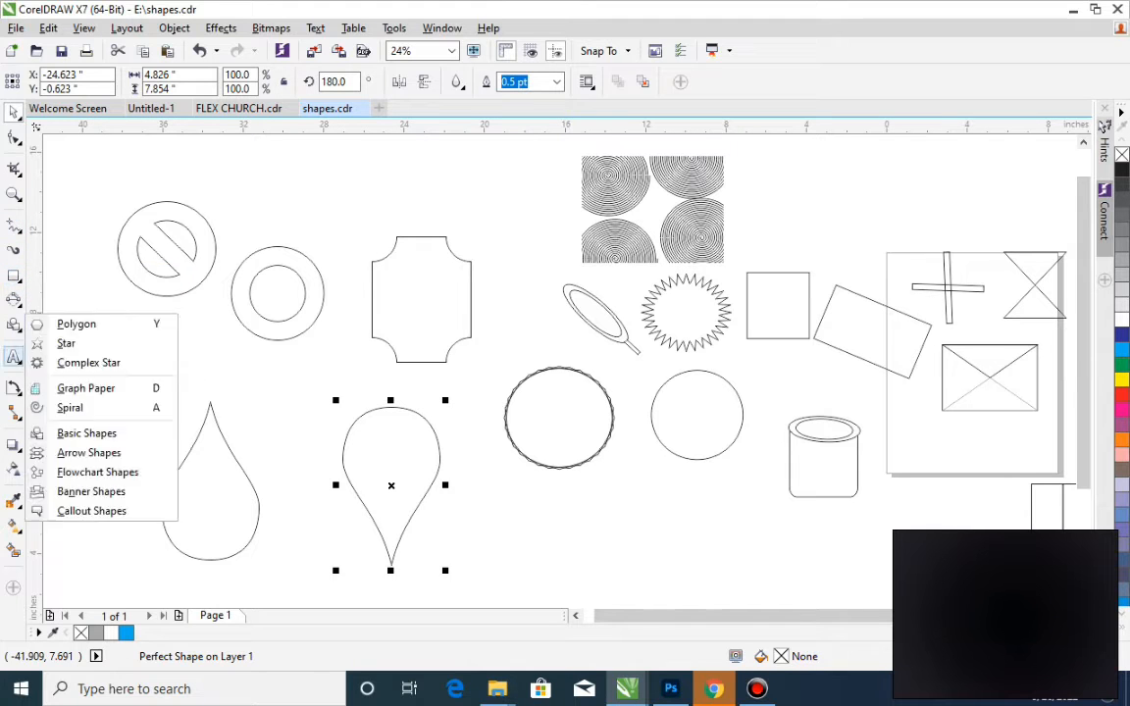
{"action": "mouse_move", "coordinate": [13, 324]}
{"action": "mouse_move", "coordinate": [13, 300]}
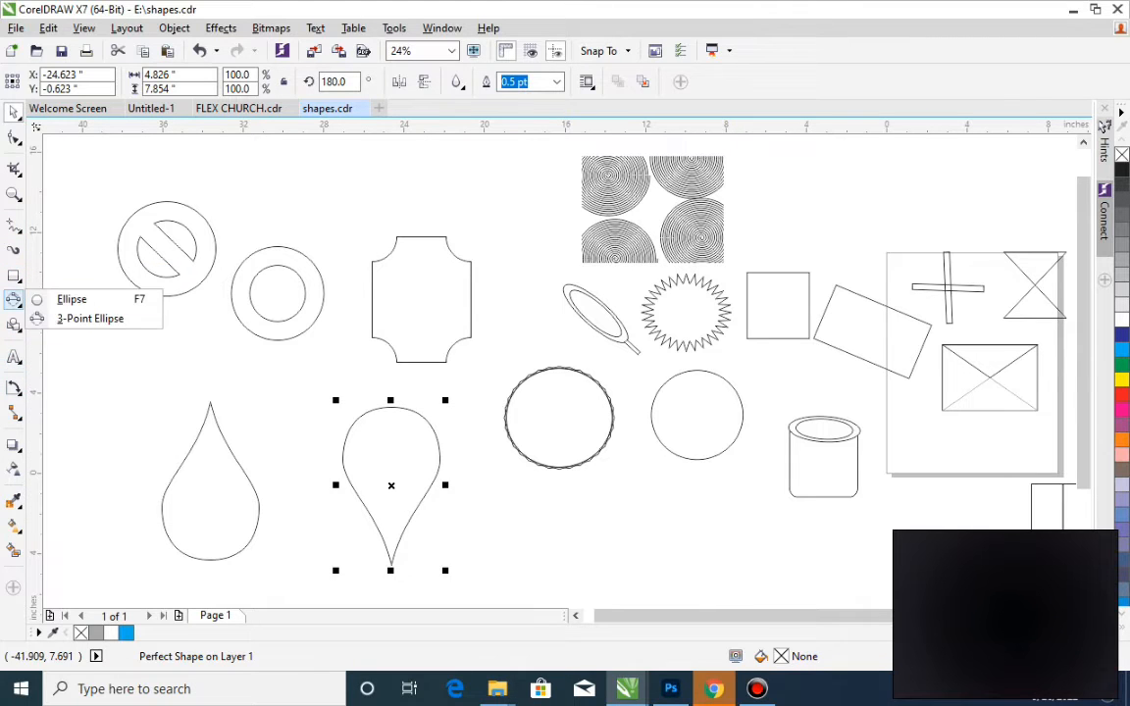
{"action": "left_click", "coordinate": [50, 301]}
{"action": "left_click_drag", "start_coordinate": [366, 444], "coordinate": [400, 502]}
{"action": "key", "text": "space"}
{"action": "left_click", "coordinate": [422, 416], "text": "shift"}
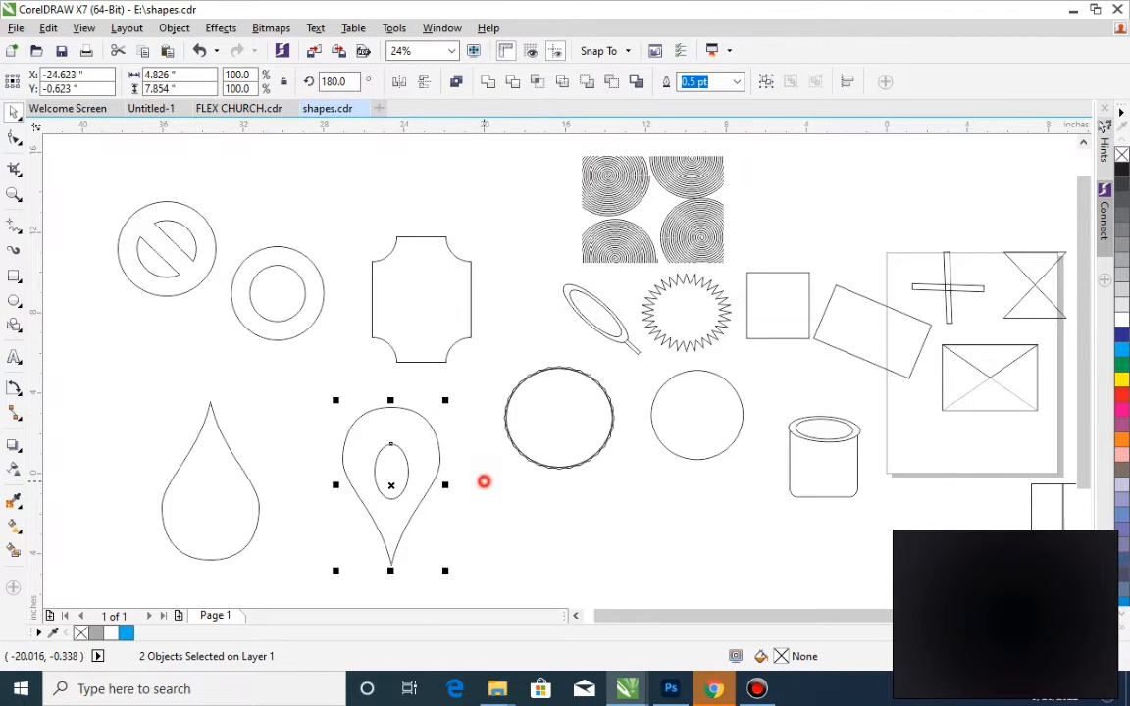
{"action": "left_click", "coordinate": [484, 482]}
{"action": "left_click", "coordinate": [407, 473]}
{"action": "left_click_drag", "start_coordinate": [392, 472], "coordinate": [391, 463]}
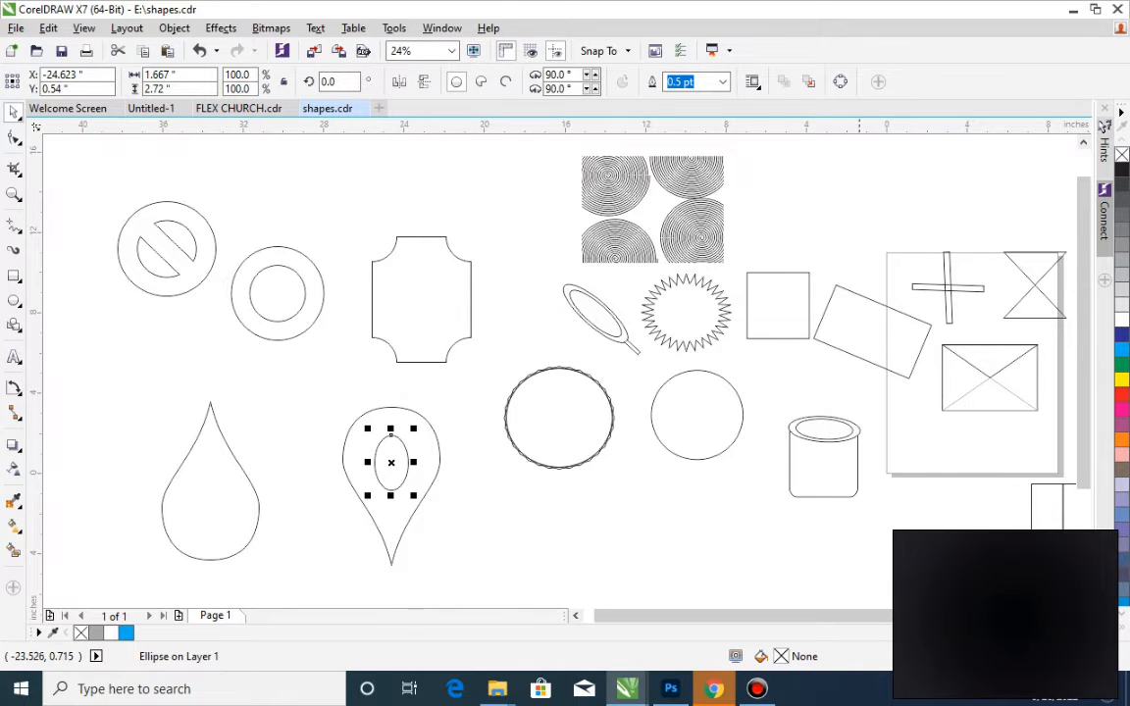
- Move the inverted teardrop with its ellipse below the plain circle, and the upright teardrop beneath the plaque
{"action": "left_click", "coordinate": [422, 435], "text": "shift"}
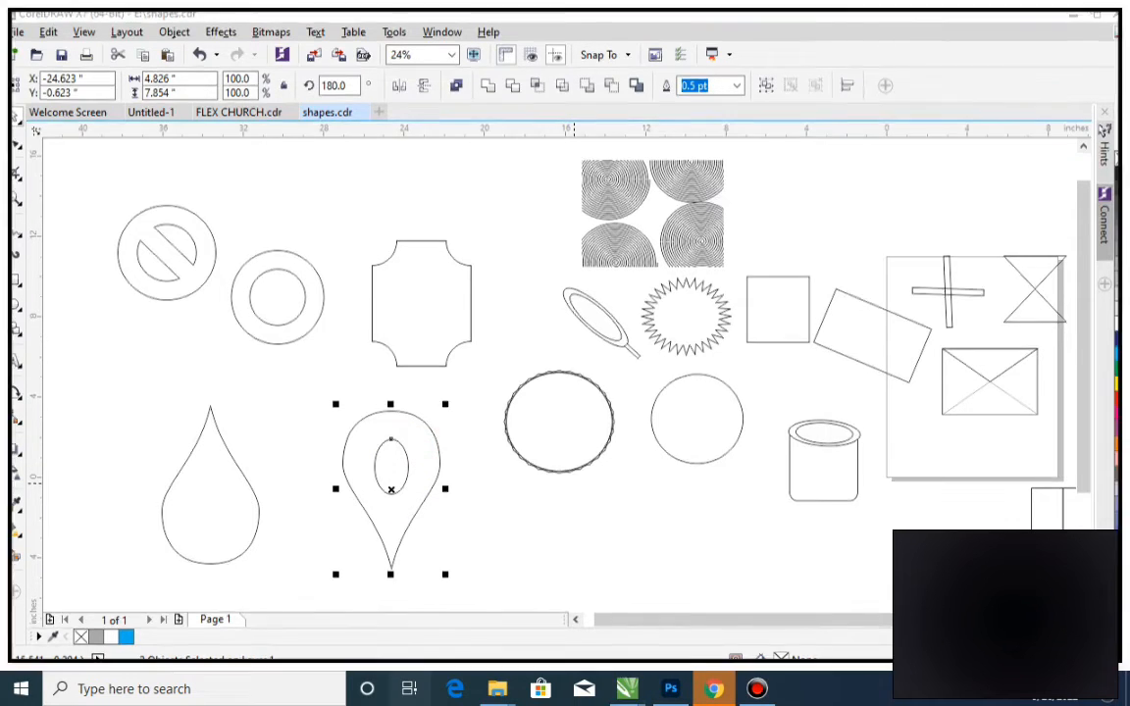
{"action": "key", "text": "super+Tab"}
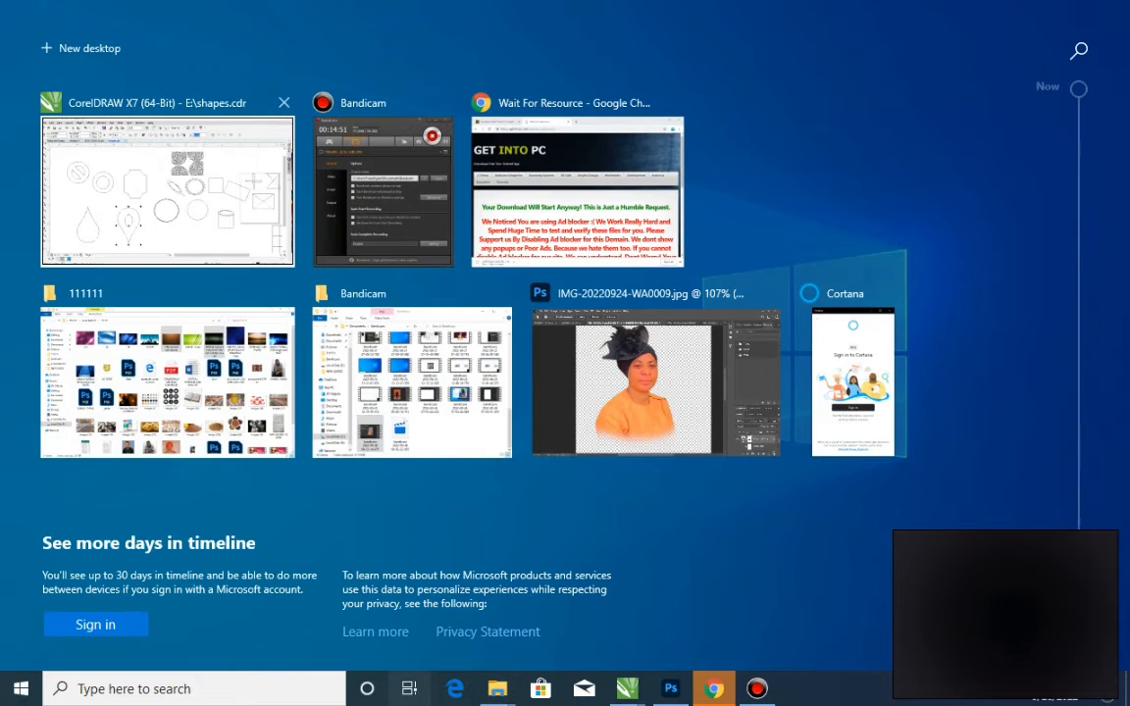
{"action": "left_click", "coordinate": [166, 132]}
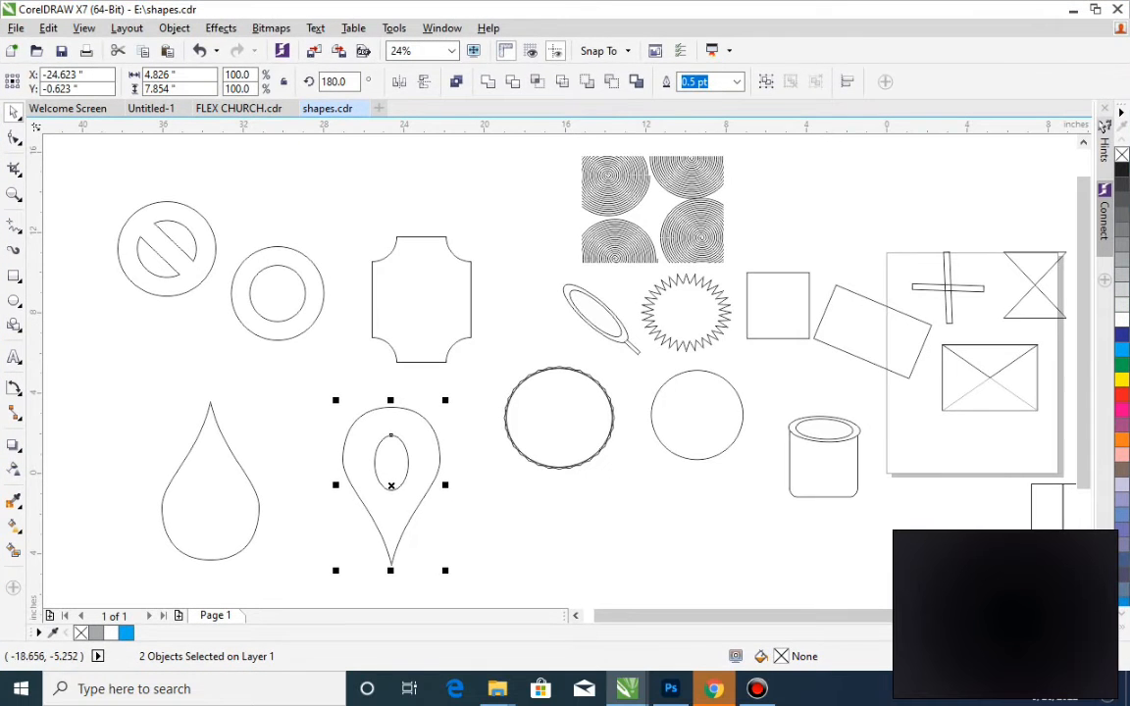
{"action": "left_click_drag", "start_coordinate": [390, 485], "coordinate": [680, 537]}
{"action": "left_click_drag", "start_coordinate": [207, 502], "coordinate": [416, 487]}
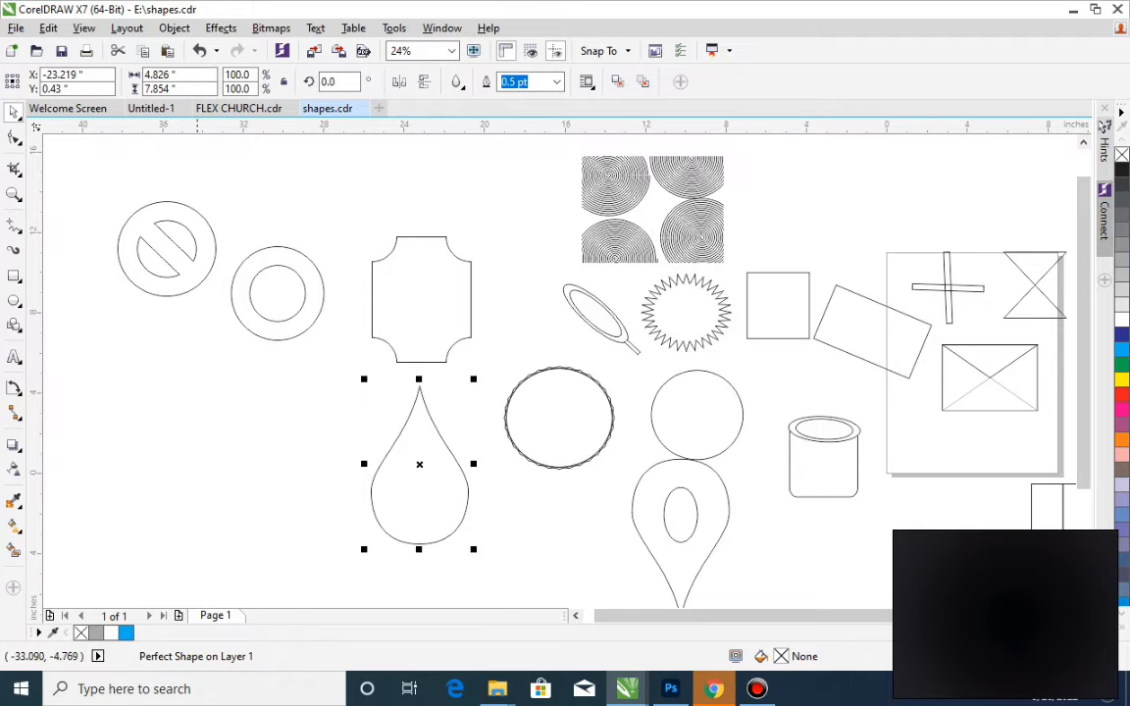
{"action": "left_click", "coordinate": [157, 436]}
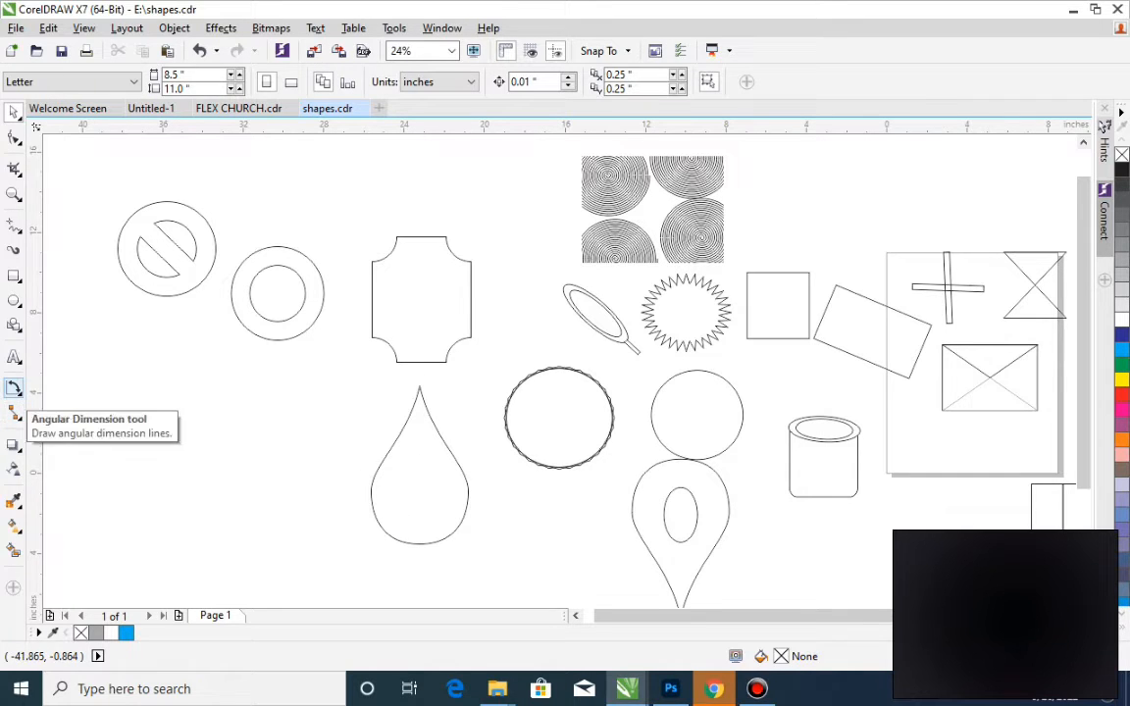
{"action": "left_click", "coordinate": [19, 451]}
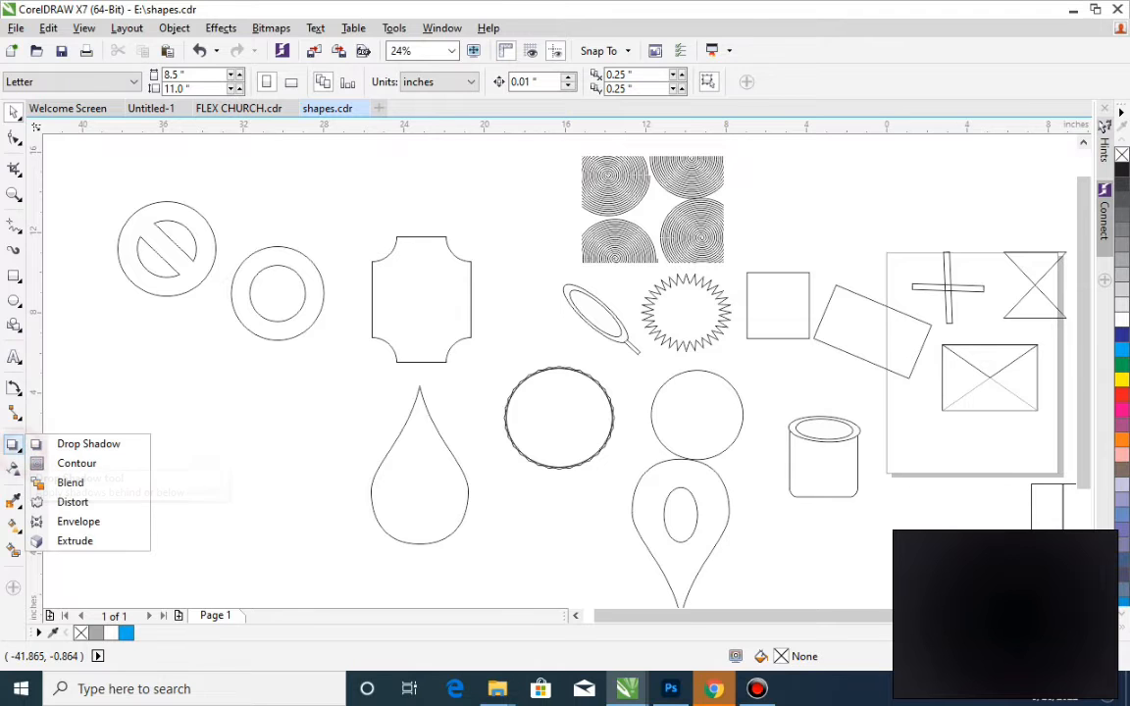
{"action": "left_click", "coordinate": [19, 417]}
{"action": "left_click", "coordinate": [16, 390]}
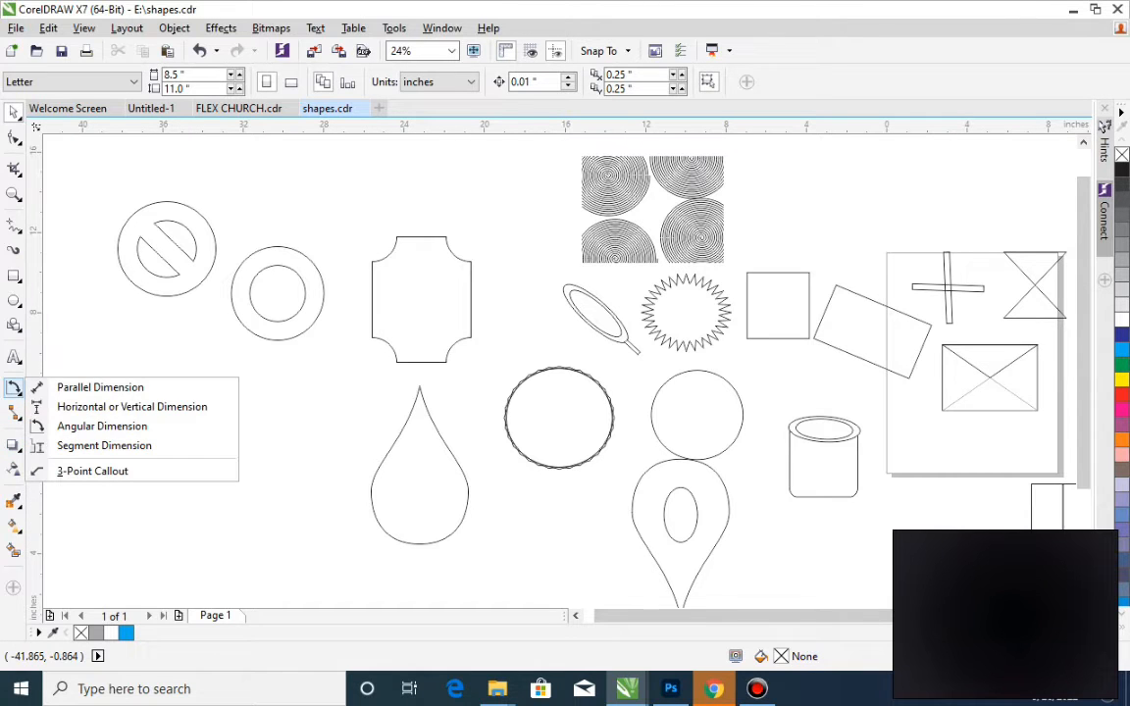
{"action": "left_click", "coordinate": [16, 324]}
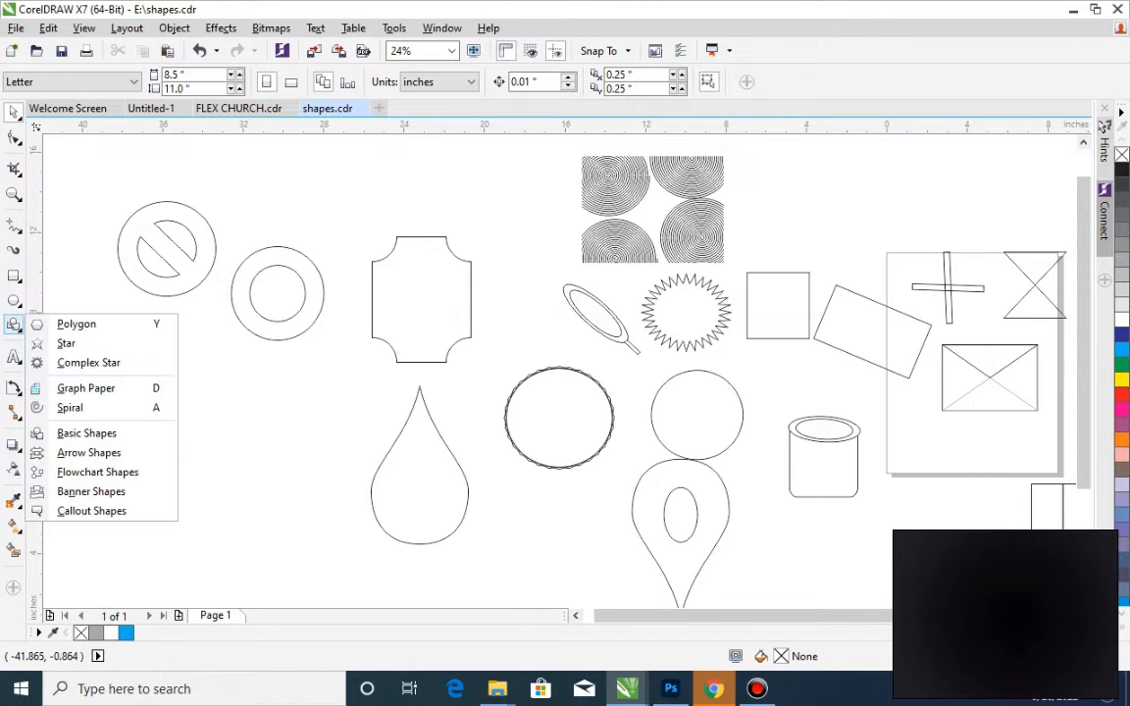
- Draw a heart basic shape about 4.651 by 5.967 inches between the plaque and the spiral pattern
{"action": "left_click", "coordinate": [13, 326]}
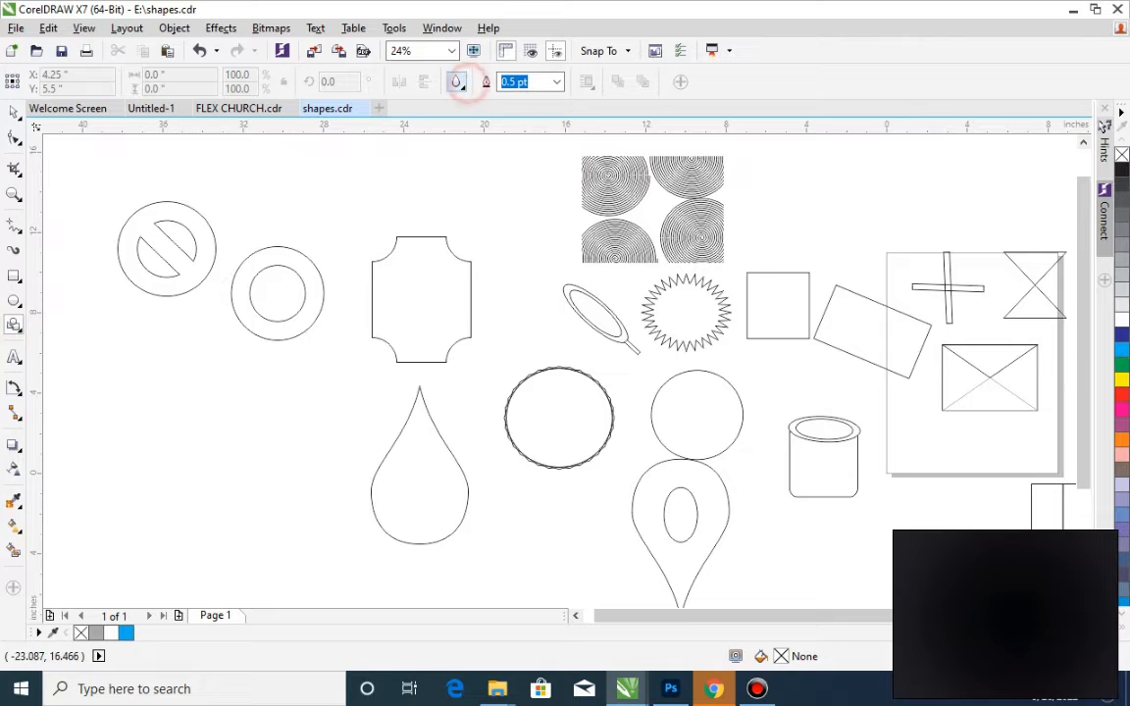
{"action": "left_click", "coordinate": [456, 81]}
{"action": "left_click", "coordinate": [493, 162]}
{"action": "left_click_drag", "start_coordinate": [467, 140], "coordinate": [573, 272]}
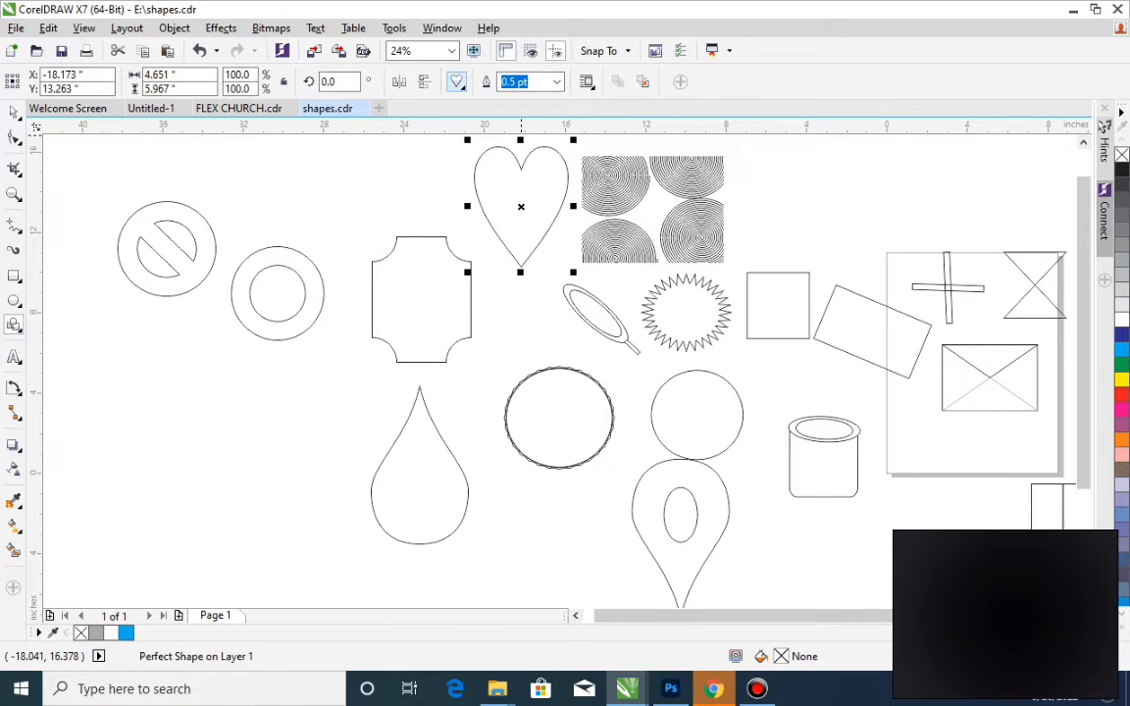
- Draw a lightning bolt basic shape above the ring and stretch it to about 6.625 by 4.036 inches
{"action": "left_click", "coordinate": [457, 81]}
{"action": "left_click", "coordinate": [513, 159]}
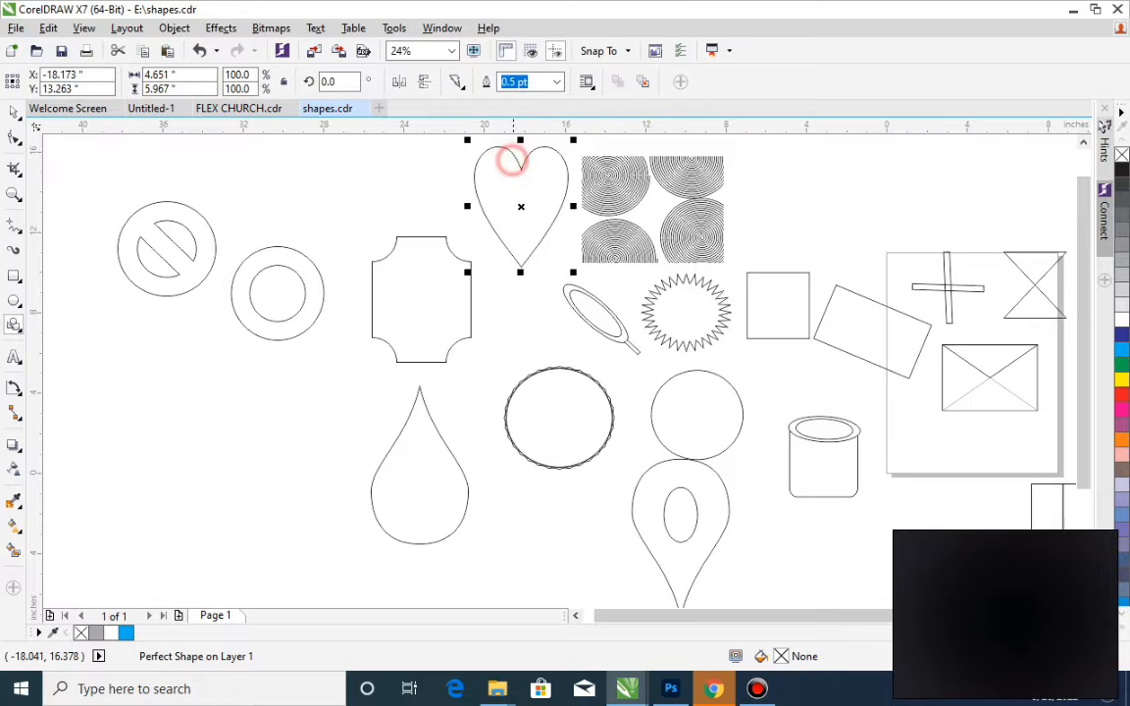
{"action": "left_click_drag", "start_coordinate": [243, 163], "coordinate": [382, 246]}
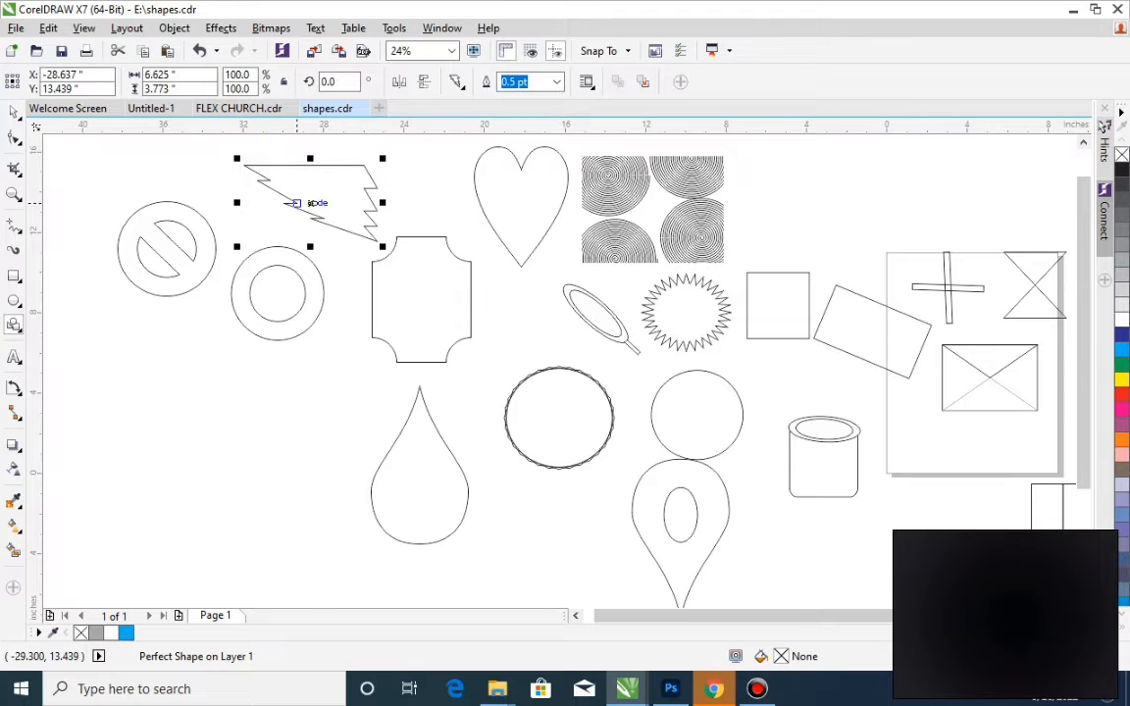
{"action": "mouse_move", "coordinate": [310, 246]}
{"action": "left_mouse_down"}
{"action": "mouse_move", "coordinate": [305, 219]}
{"action": "mouse_move", "coordinate": [343, 210]}
{"action": "mouse_move", "coordinate": [310, 225]}
{"action": "mouse_move", "coordinate": [310, 252]}
{"action": "left_mouse_up"}
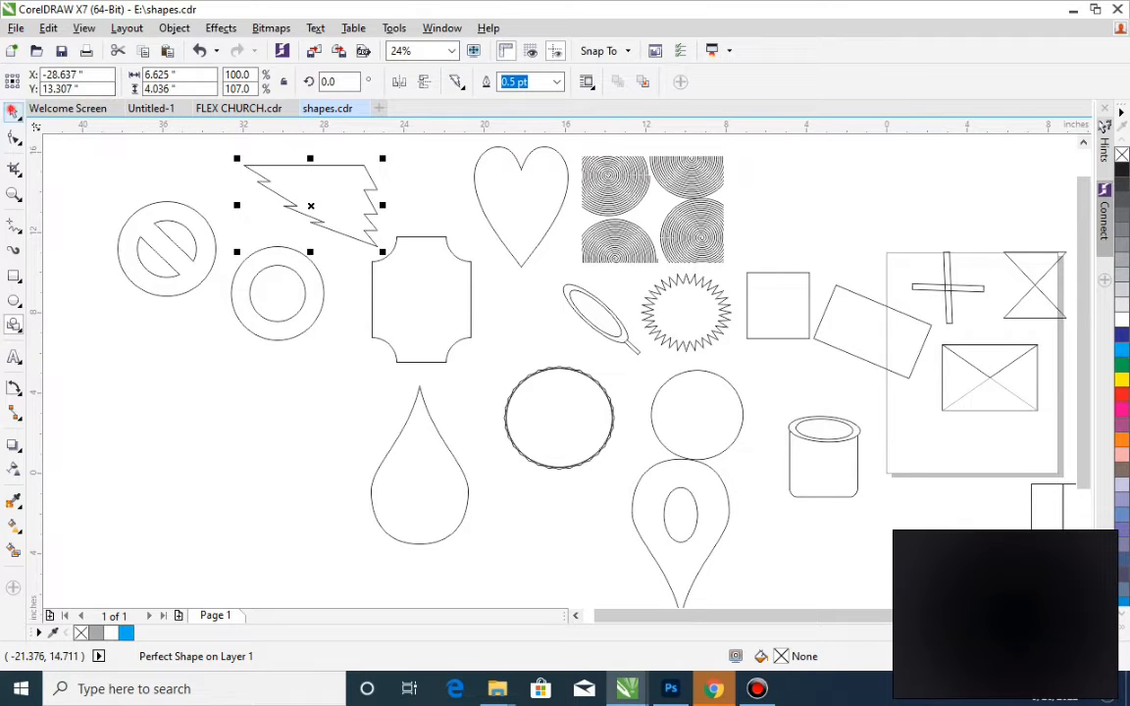
- Try rotating the plaque shape to 190 degrees
{"action": "left_click", "coordinate": [447, 312]}
{"action": "left_click", "coordinate": [444, 316]}
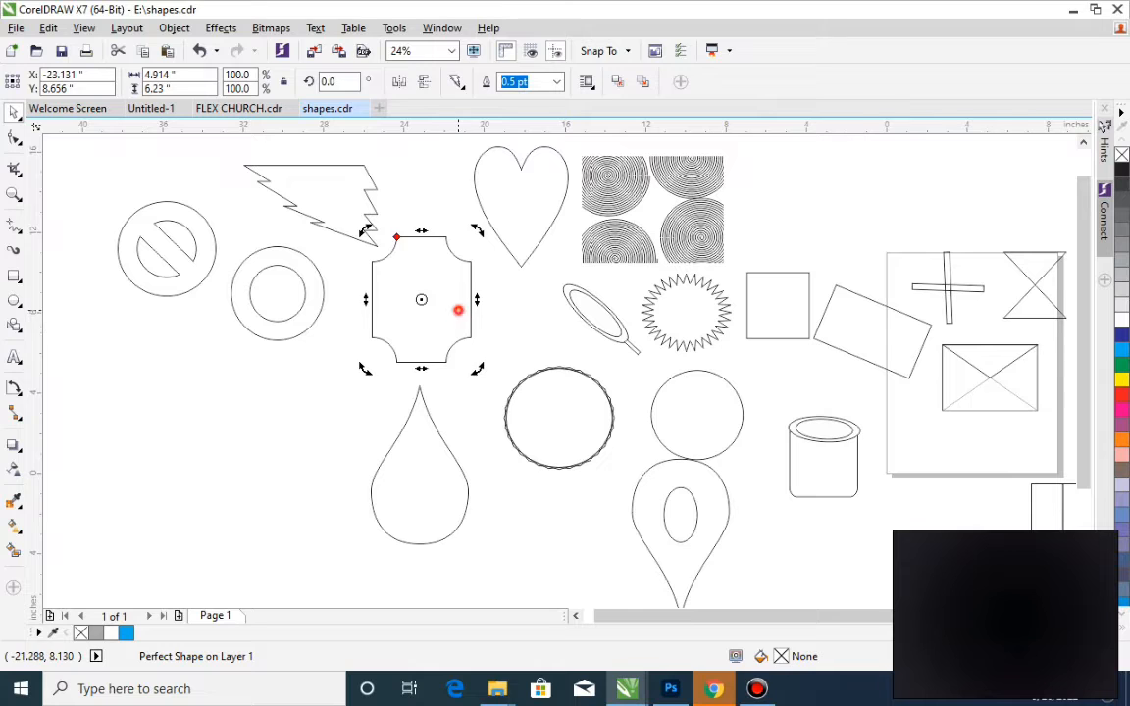
{"action": "left_click", "coordinate": [458, 310]}
{"action": "left_click", "coordinate": [349, 81]}
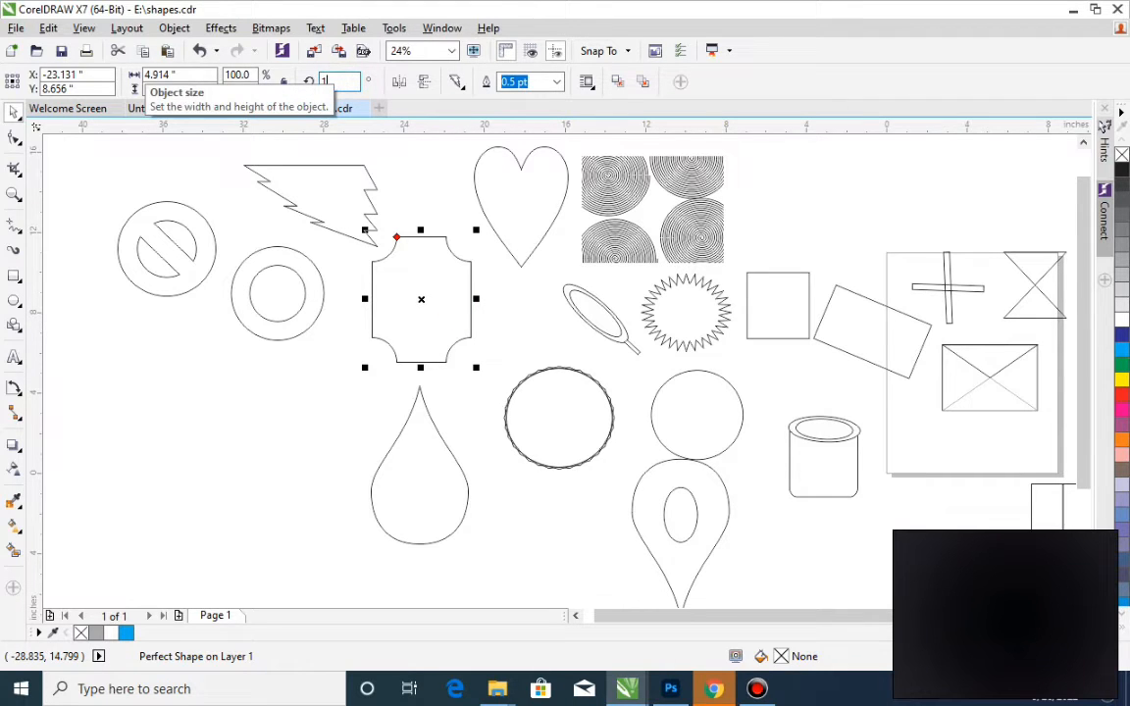
{"action": "type", "text": "190"}
{"action": "key", "text": "Return"}
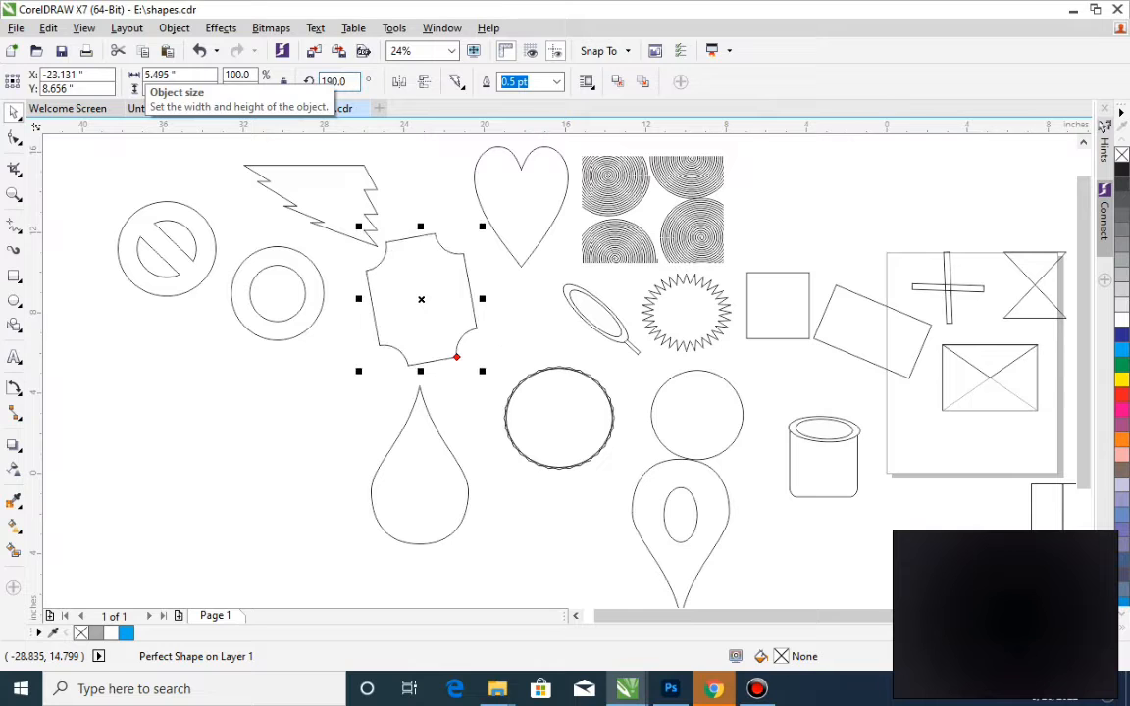
- Try rotating the plaque to 90 degrees, and undo its rotations
{"action": "left_click", "coordinate": [351, 81]}
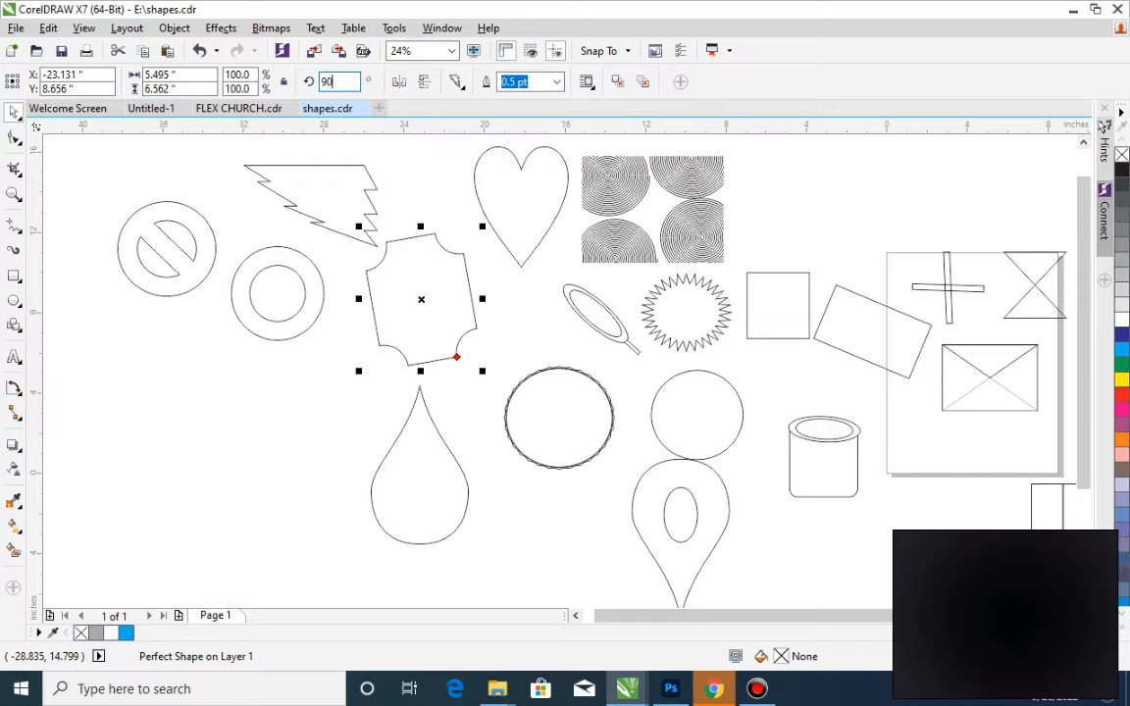
{"action": "type", "text": "90"}
{"action": "key", "text": "Return"}
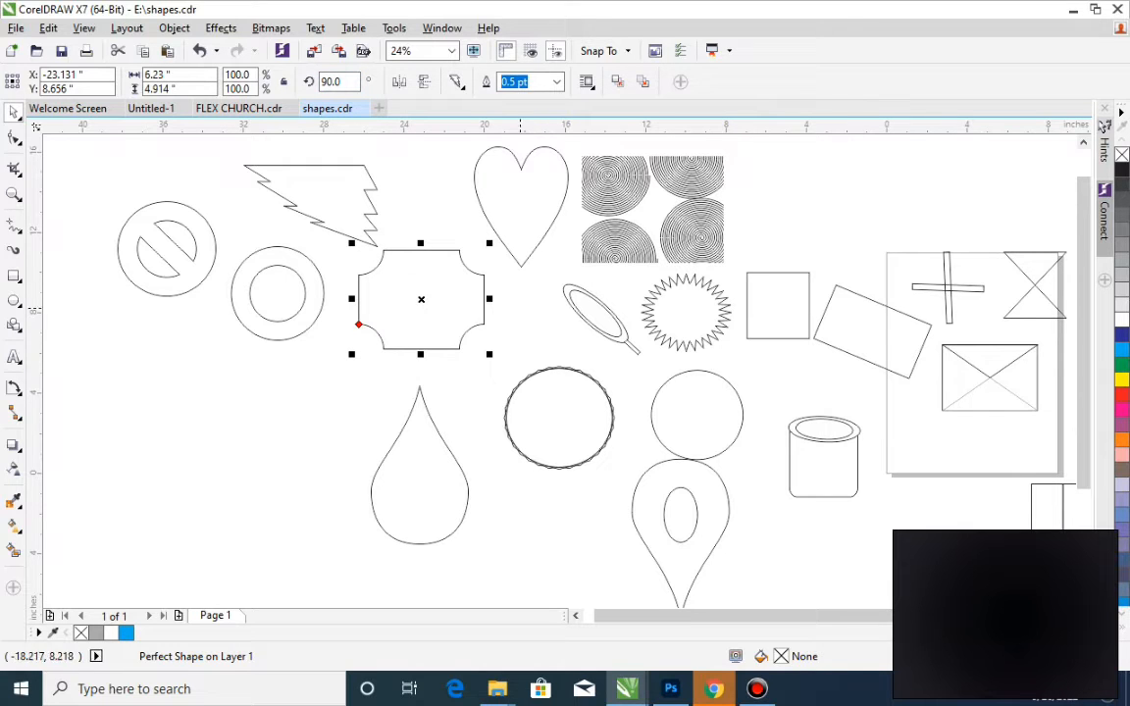
{"action": "key", "text": "ctrl+z"}
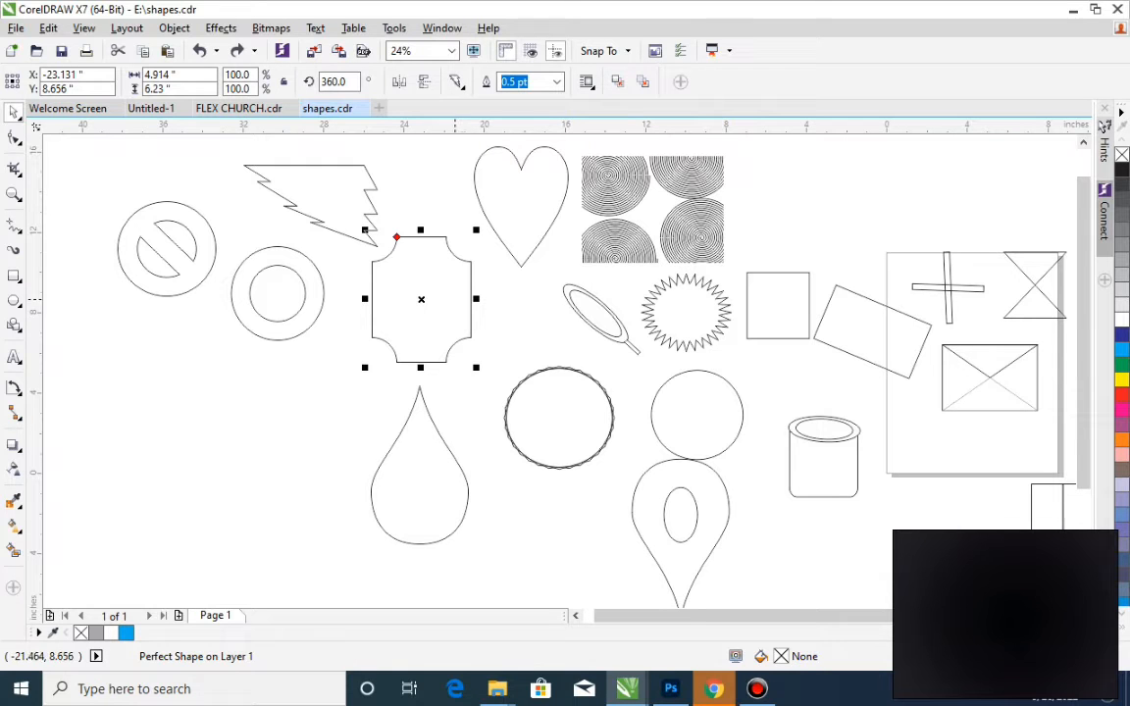
{"action": "left_click", "coordinate": [217, 373]}
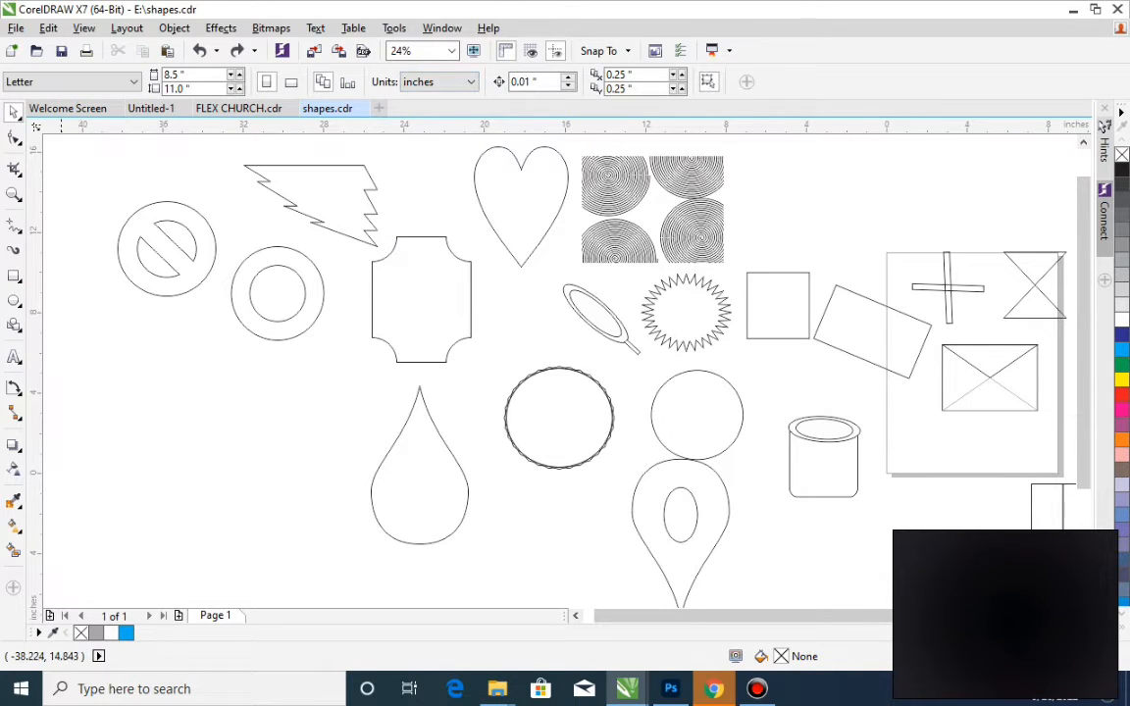
- Draw a half-ring arch basic shape about 9.126 by 3.642 inches below the ring
{"action": "left_click", "coordinate": [14, 325]}
{"action": "left_click", "coordinate": [457, 84]}
{"action": "left_click", "coordinate": [463, 159]}
{"action": "left_click_drag", "start_coordinate": [162, 358], "coordinate": [346, 423]}
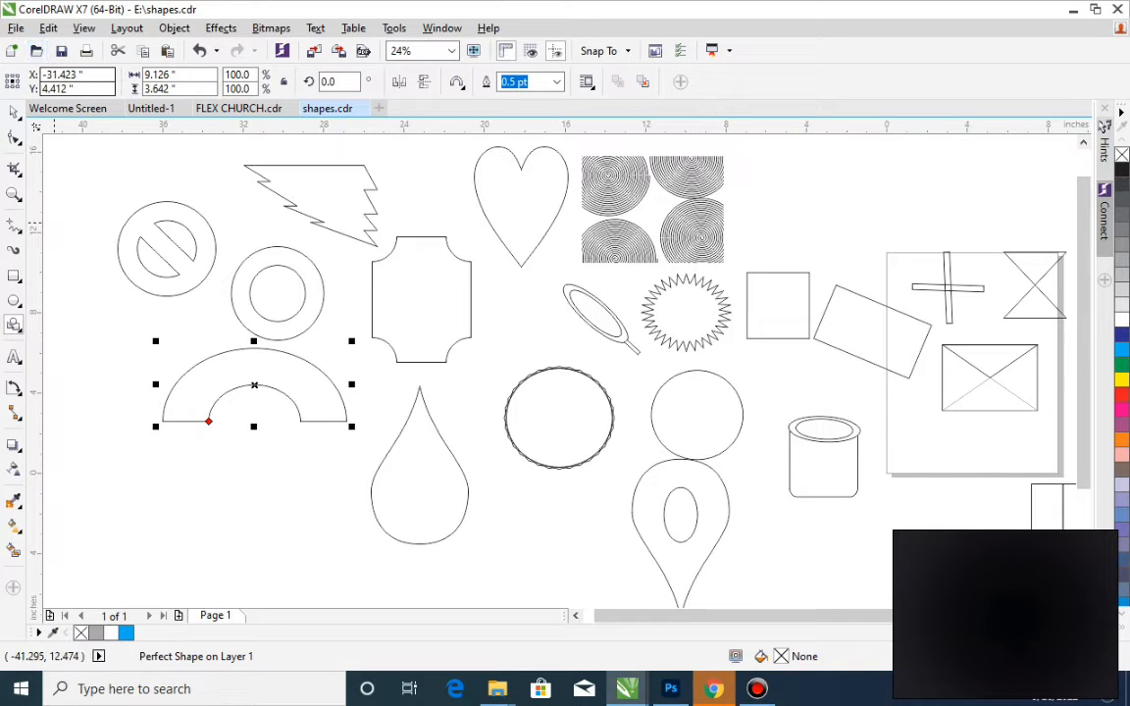
- Move the plain upright rectangle beside the starburst to beneath the left end of the arch
{"action": "left_click", "coordinate": [14, 112]}
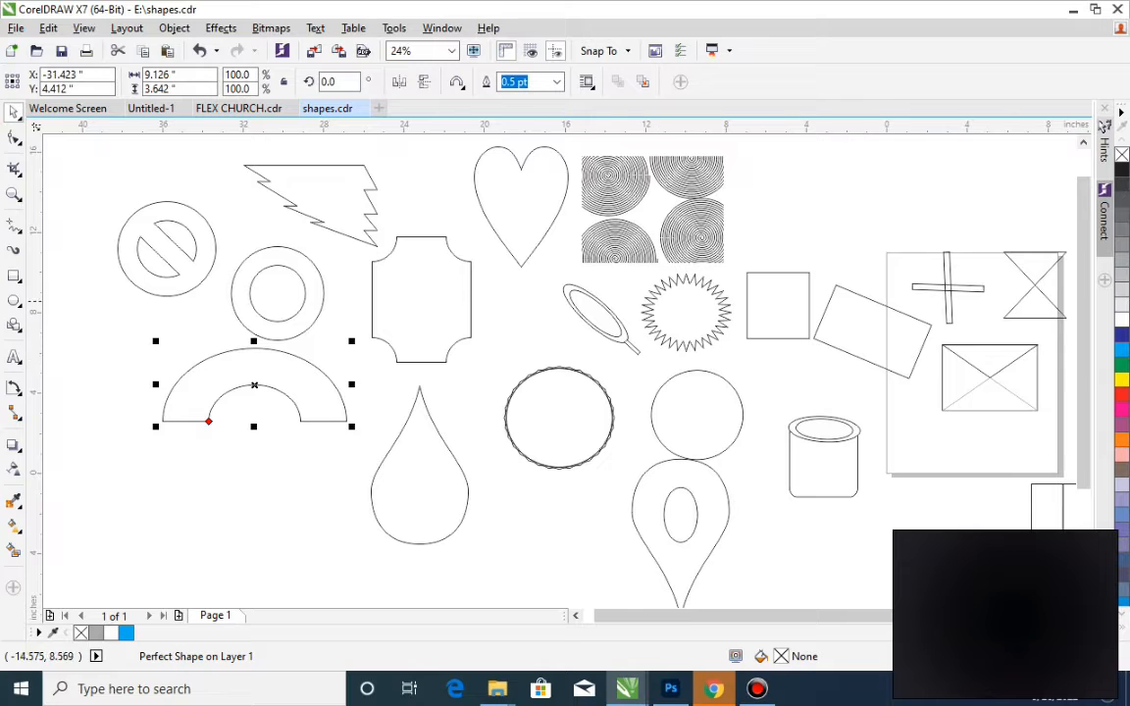
{"action": "left_click", "coordinate": [769, 313]}
{"action": "left_click_drag", "start_coordinate": [795, 304], "coordinate": [220, 439]}
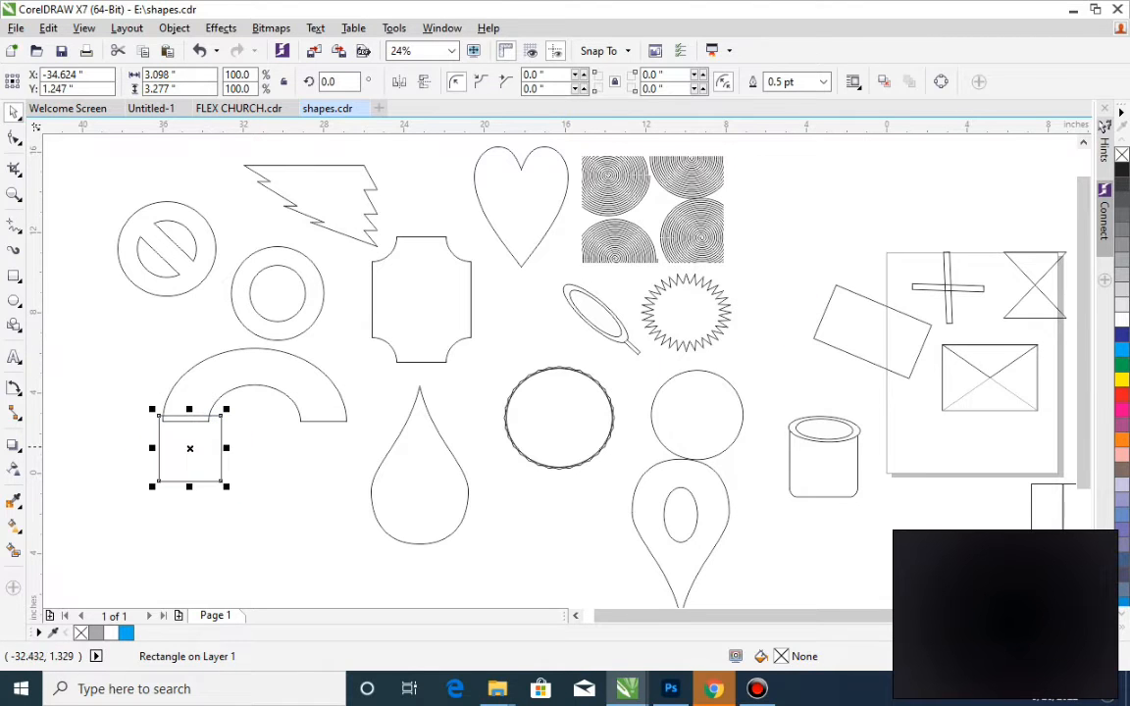
- Shrink the arch to about 1.9 by 1.2 inches and place it on top of the square as a padlock shackle
{"action": "left_click", "coordinate": [283, 369]}
{"action": "left_click_drag", "start_coordinate": [346, 428], "coordinate": [267, 432]}
{"action": "left_click", "coordinate": [309, 420]}
{"action": "left_click_drag", "start_coordinate": [353, 428], "coordinate": [210, 395]}
{"action": "left_click", "coordinate": [185, 354]}
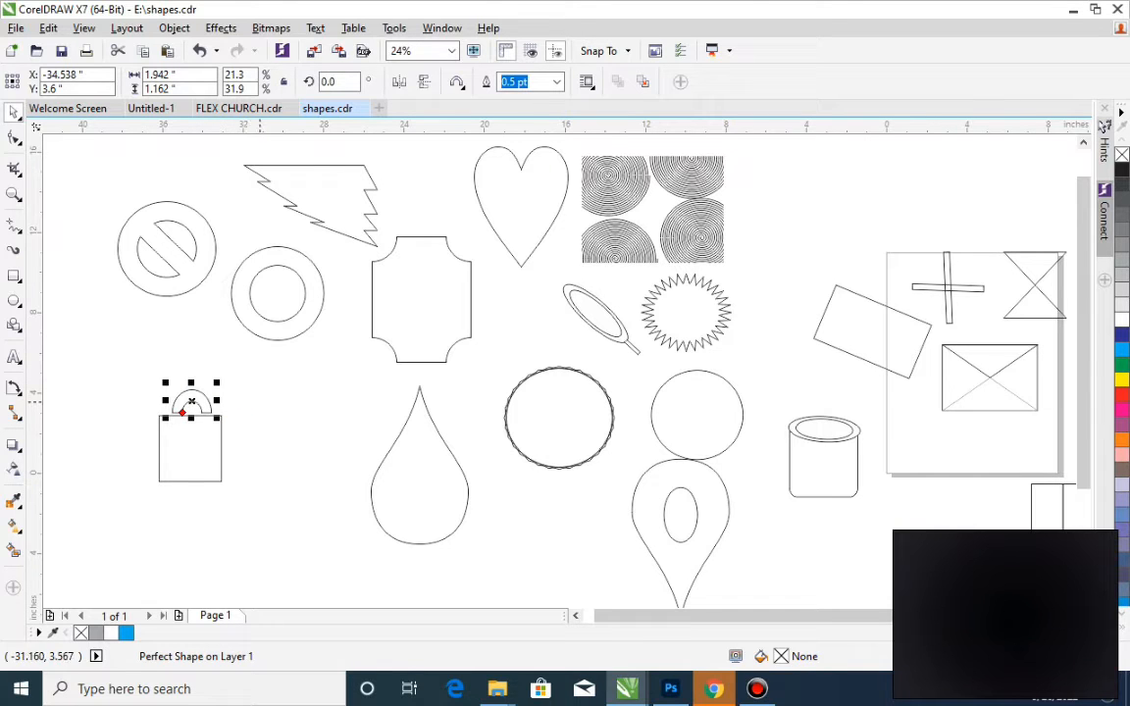
- Undo the resizing and moving of the arch
{"action": "key", "text": "ctrl+z"}
{"action": "key", "text": "ctrl+z"}
{"action": "key", "text": "ctrl+z"}
{"action": "key", "text": "ctrl+z"}
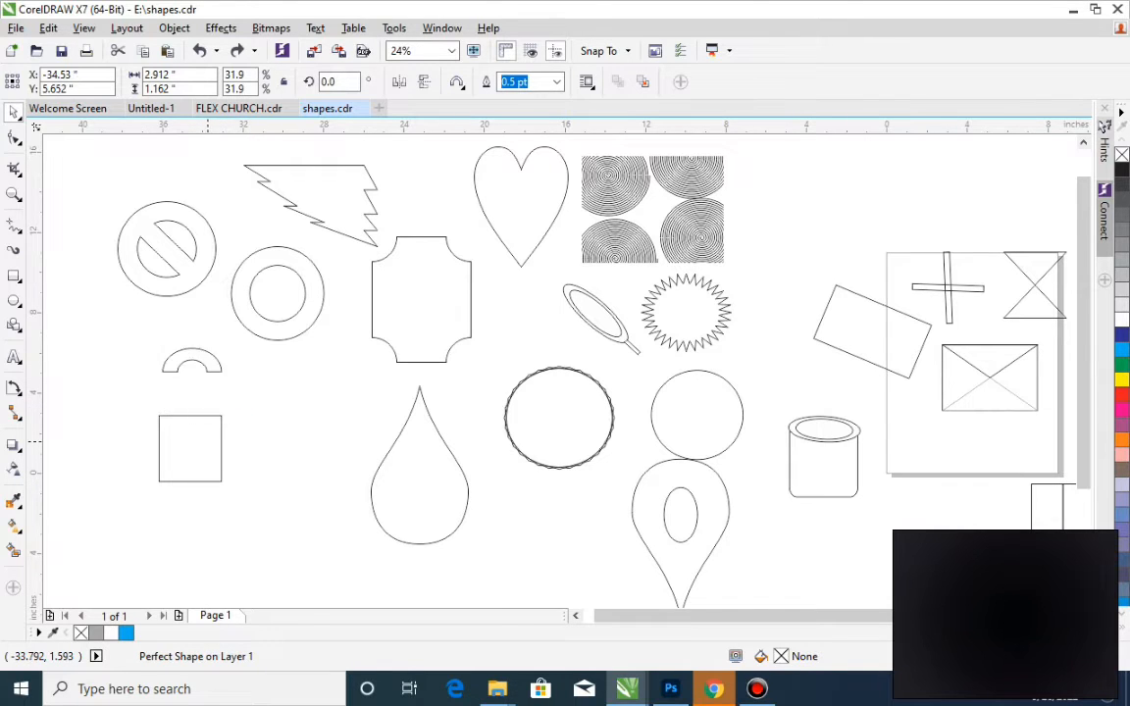
- Move the arch above the page and the square beside the starburst to free drawing space
{"action": "left_click_drag", "start_coordinate": [307, 407], "coordinate": [973, 205]}
{"action": "left_click", "coordinate": [232, 415]}
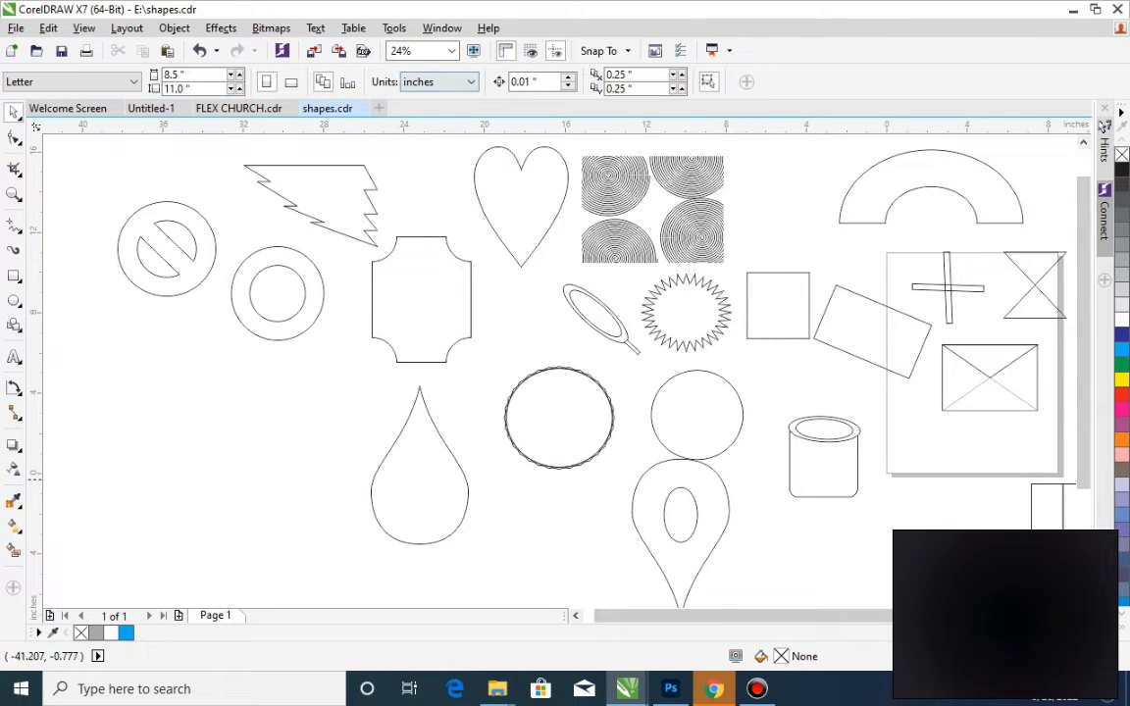
- Draw a frame perfect shape about 4.9 by 3.6 inches beside the circle pattern and widen its bevel to leave a small inner rectangle
{"action": "left_click", "coordinate": [14, 324]}
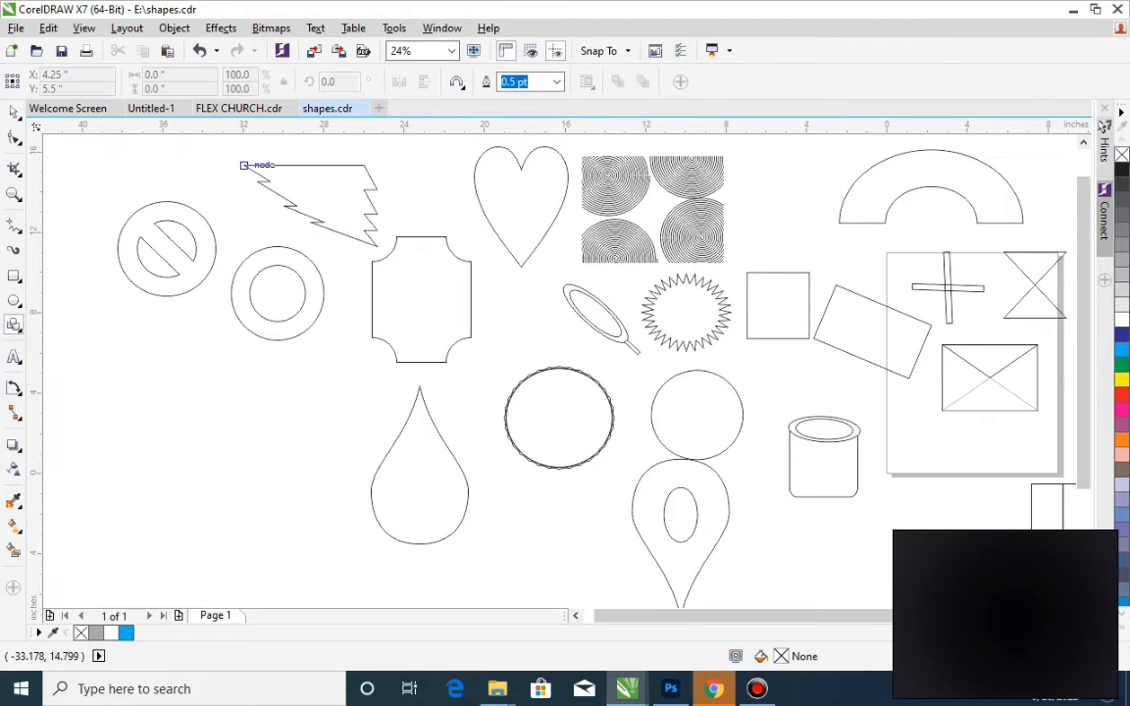
{"action": "left_click", "coordinate": [456, 81]}
{"action": "left_click", "coordinate": [463, 134]}
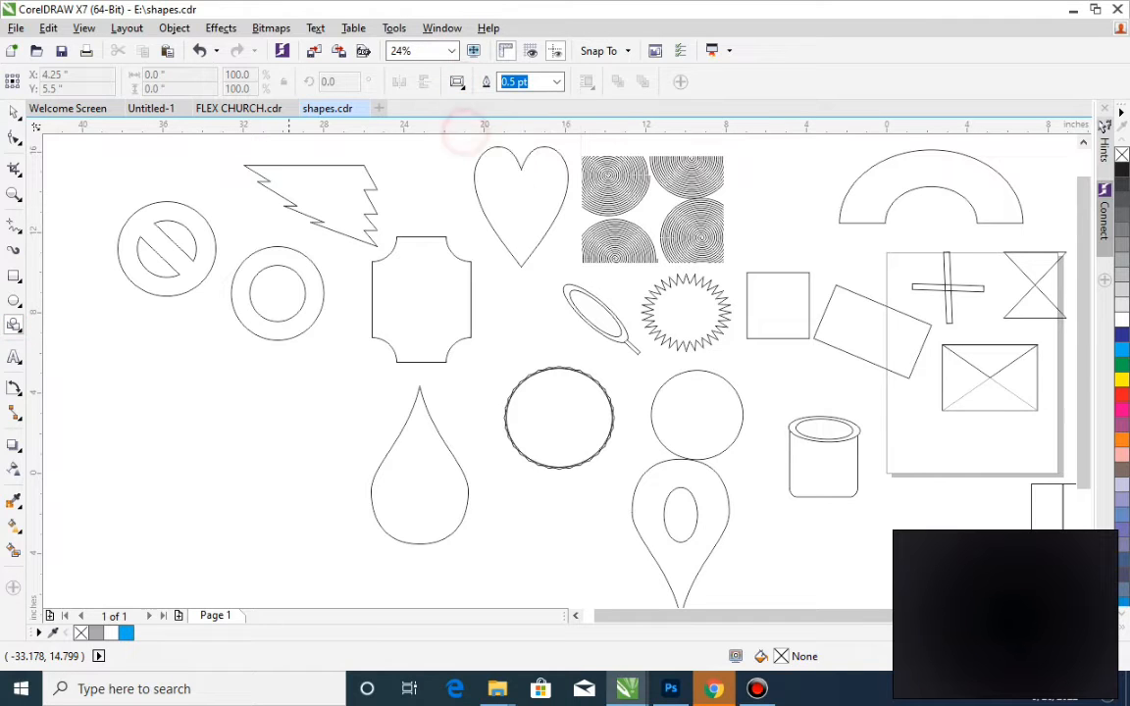
{"action": "left_click_drag", "start_coordinate": [731, 171], "coordinate": [830, 242]}
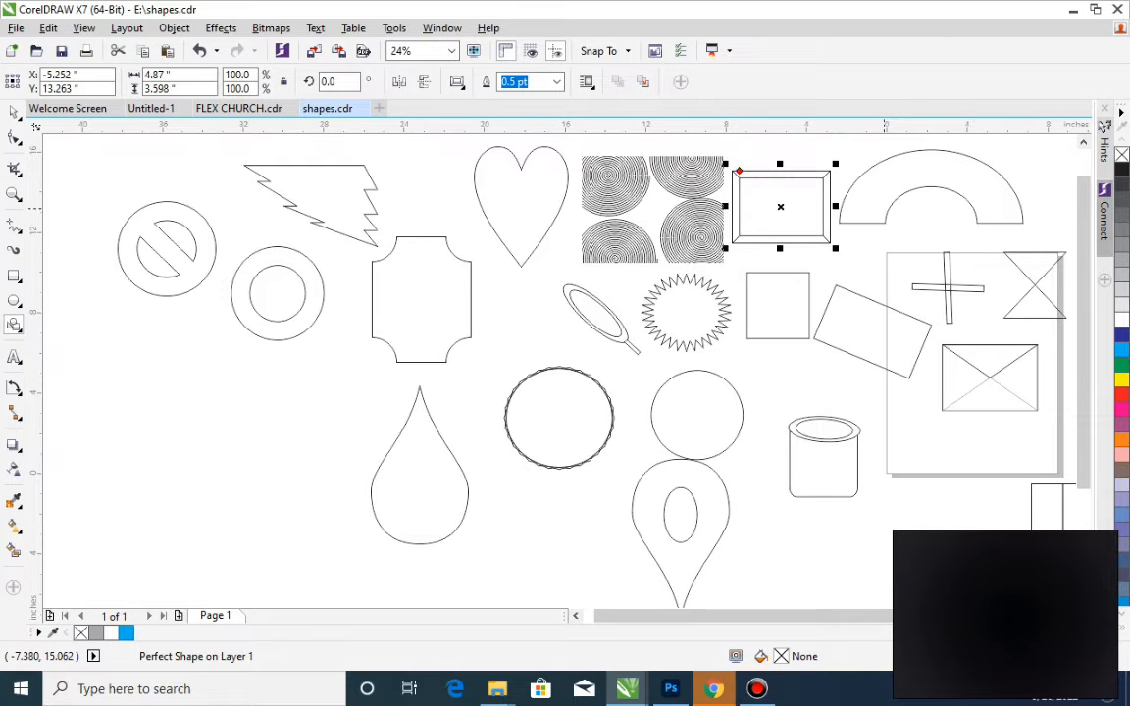
{"action": "left_click_drag", "start_coordinate": [739, 171], "coordinate": [756, 171]}
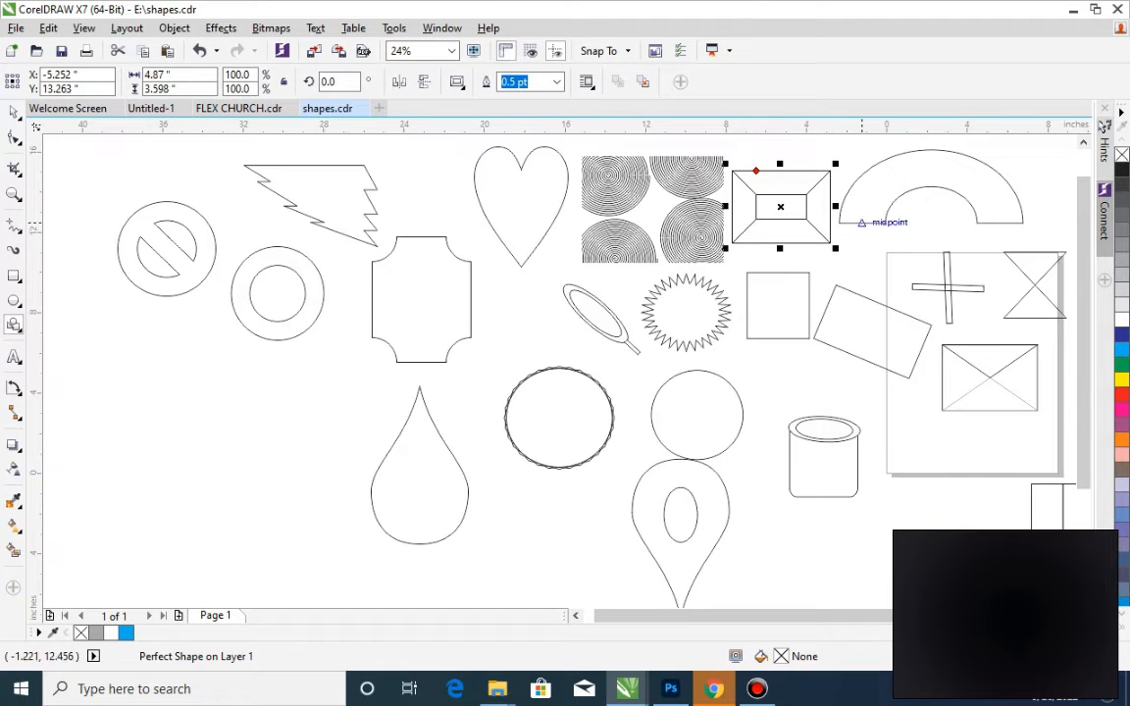
{"action": "mouse_move", "coordinate": [755, 171]}
{"action": "left_mouse_down"}
{"action": "mouse_move", "coordinate": [740, 174]}
{"action": "mouse_move", "coordinate": [761, 171]}
{"action": "left_mouse_up"}
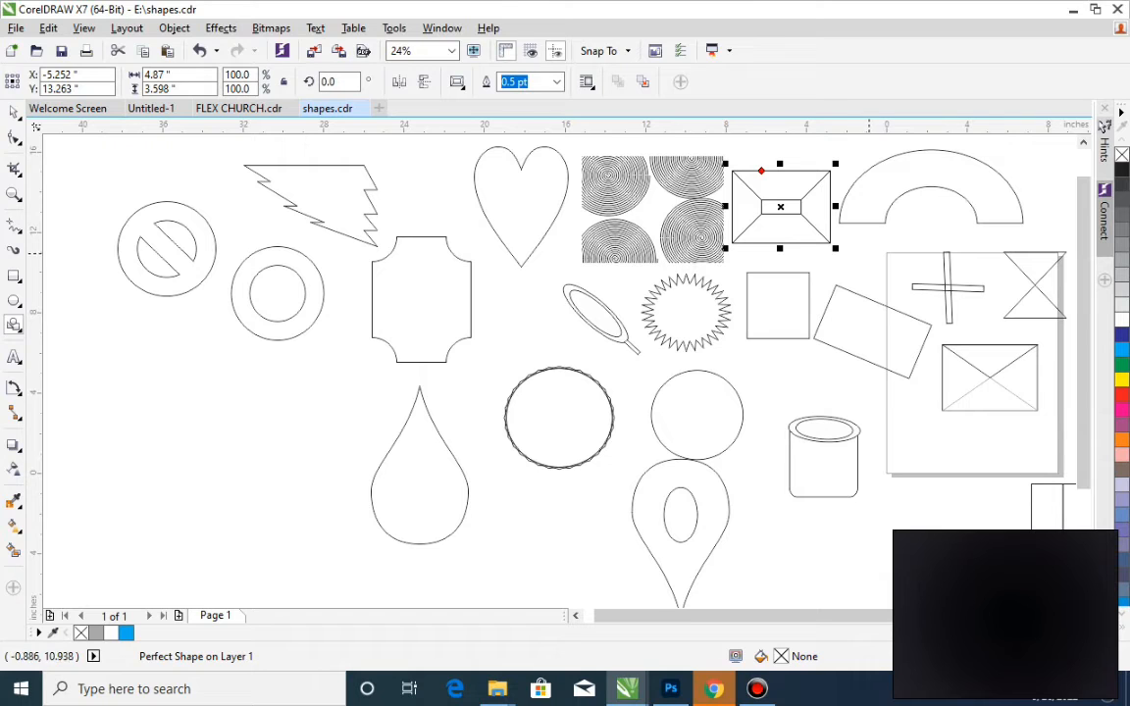
- Draw a cylinder perfect shape about 5.3 by 9.7 inches in the space beside the teardrop
{"action": "left_click", "coordinate": [458, 84]}
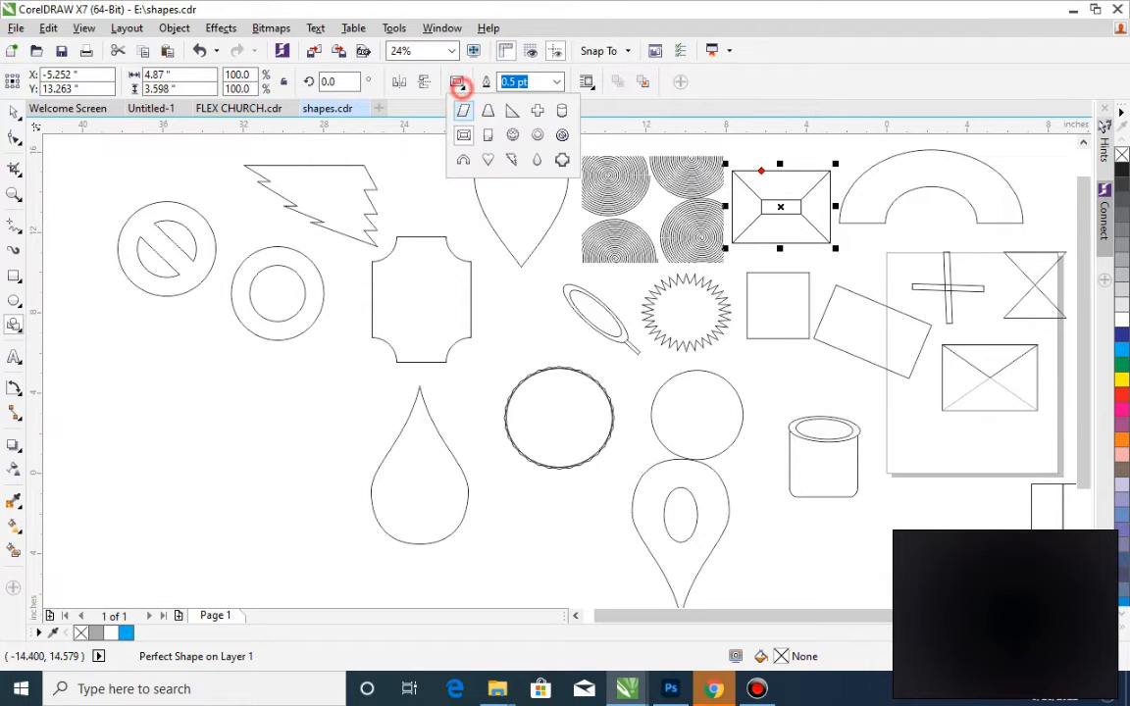
{"action": "left_click", "coordinate": [564, 110]}
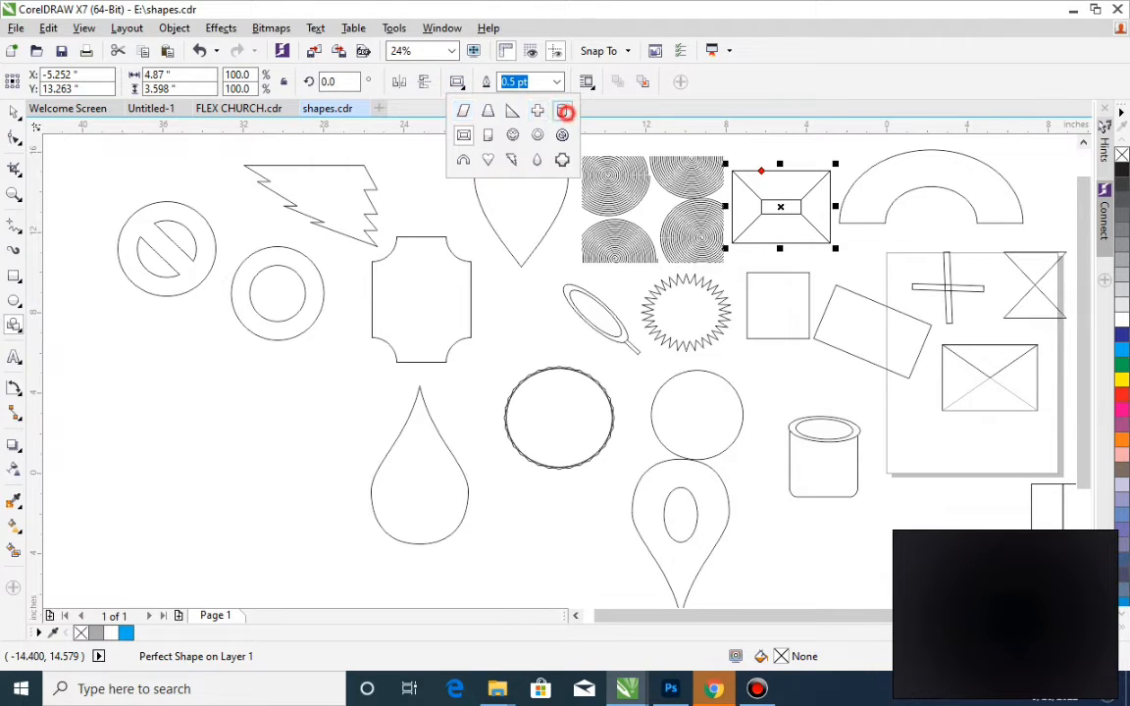
{"action": "left_click_drag", "start_coordinate": [275, 375], "coordinate": [381, 494]}
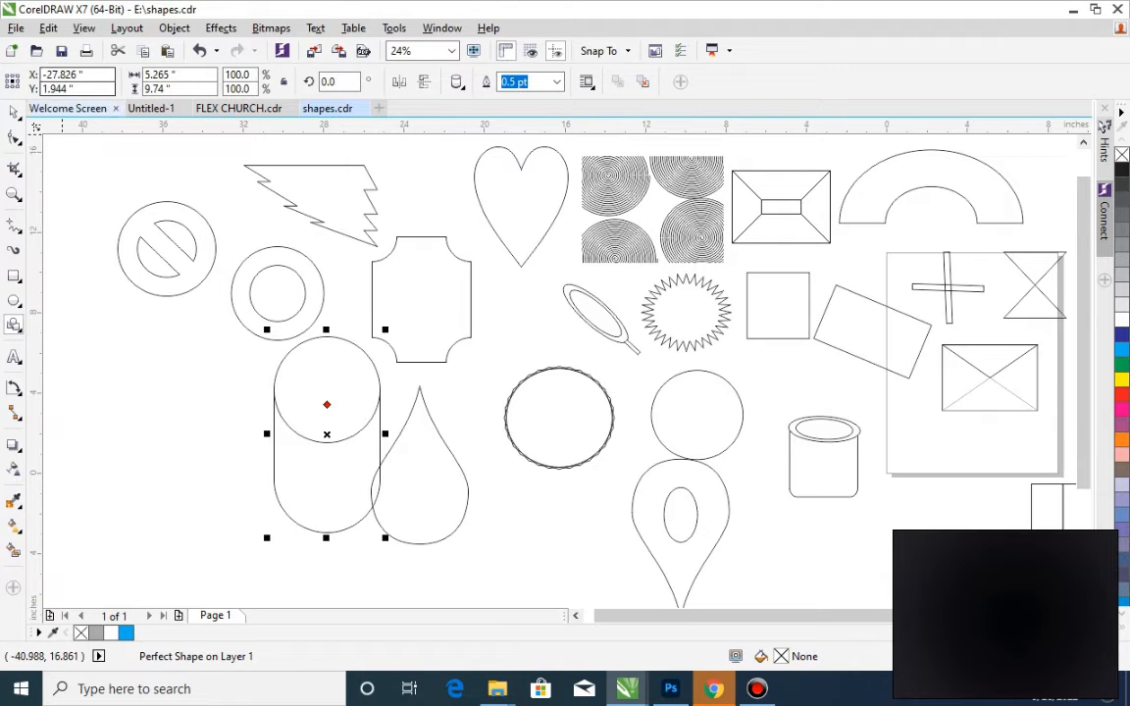
- Move the cylinder to the page's lower edge beside the jar and scale it down to about 66%
{"action": "left_click_drag", "start_coordinate": [316, 406], "coordinate": [782, 498]}
{"action": "left_click", "coordinate": [335, 439]}
{"action": "left_click_drag", "start_coordinate": [336, 438], "coordinate": [941, 493]}
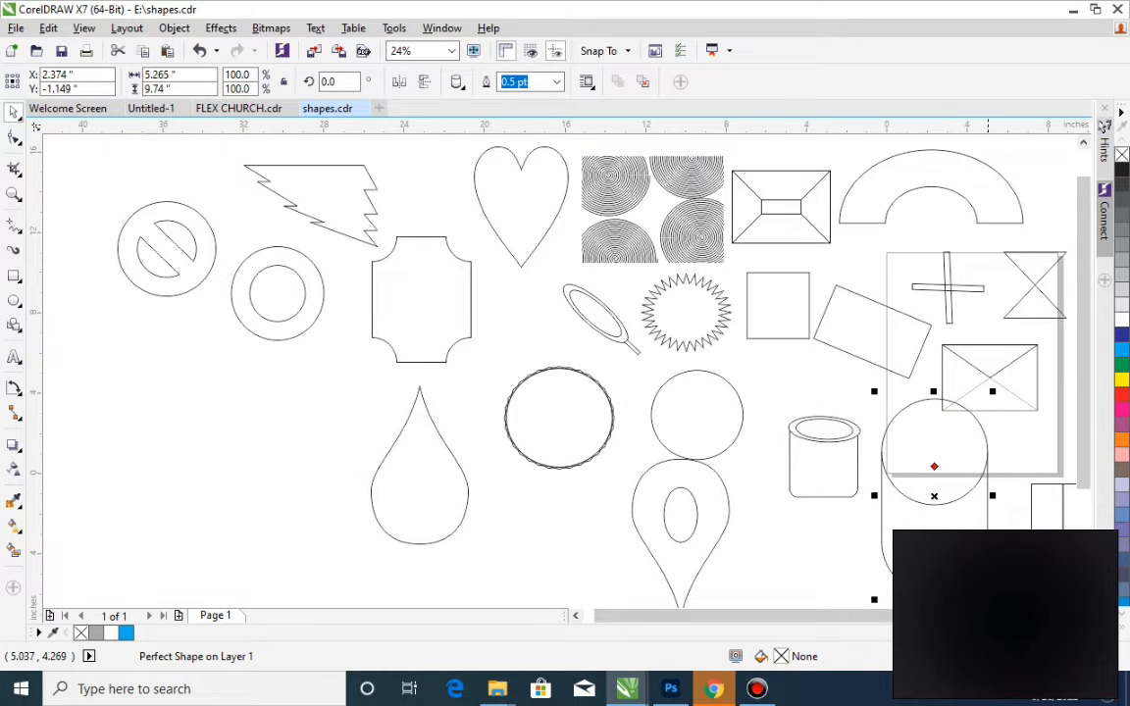
{"action": "left_click_drag", "start_coordinate": [997, 396], "coordinate": [958, 464]}
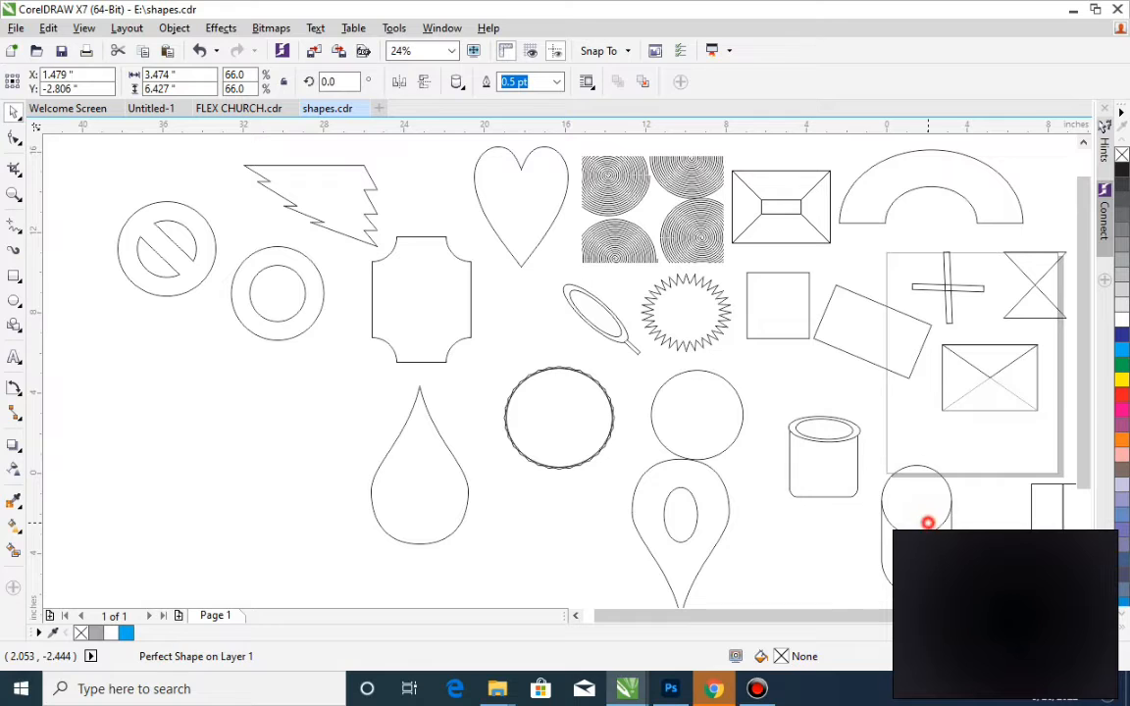
{"action": "left_click", "coordinate": [928, 524]}
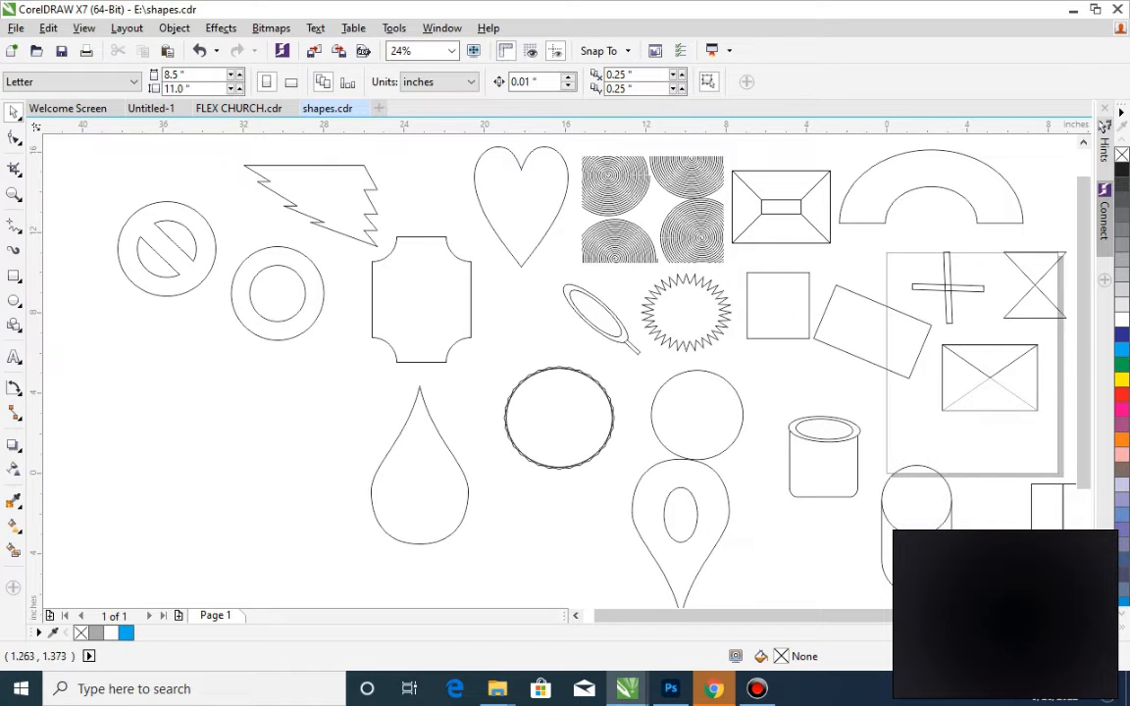
{"action": "left_click", "coordinate": [455, 163]}
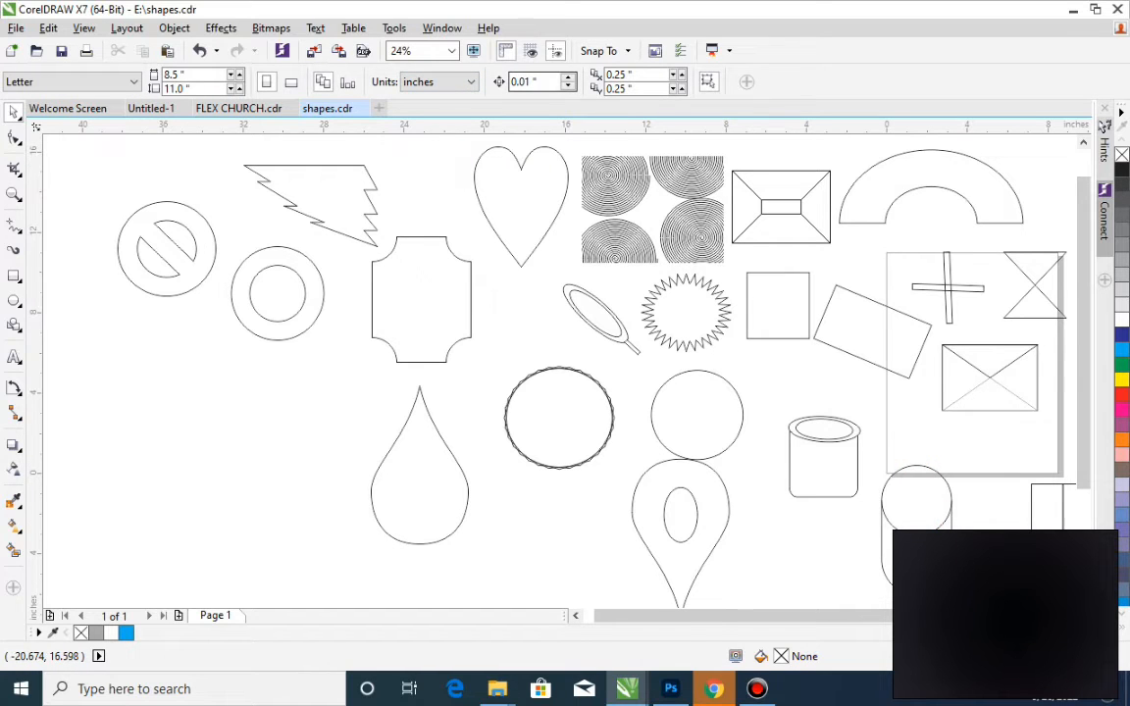
- Draw a trapezoid perfect shape about 5.4 by 5.4 inches beside the teardrop
{"action": "left_click", "coordinate": [14, 324]}
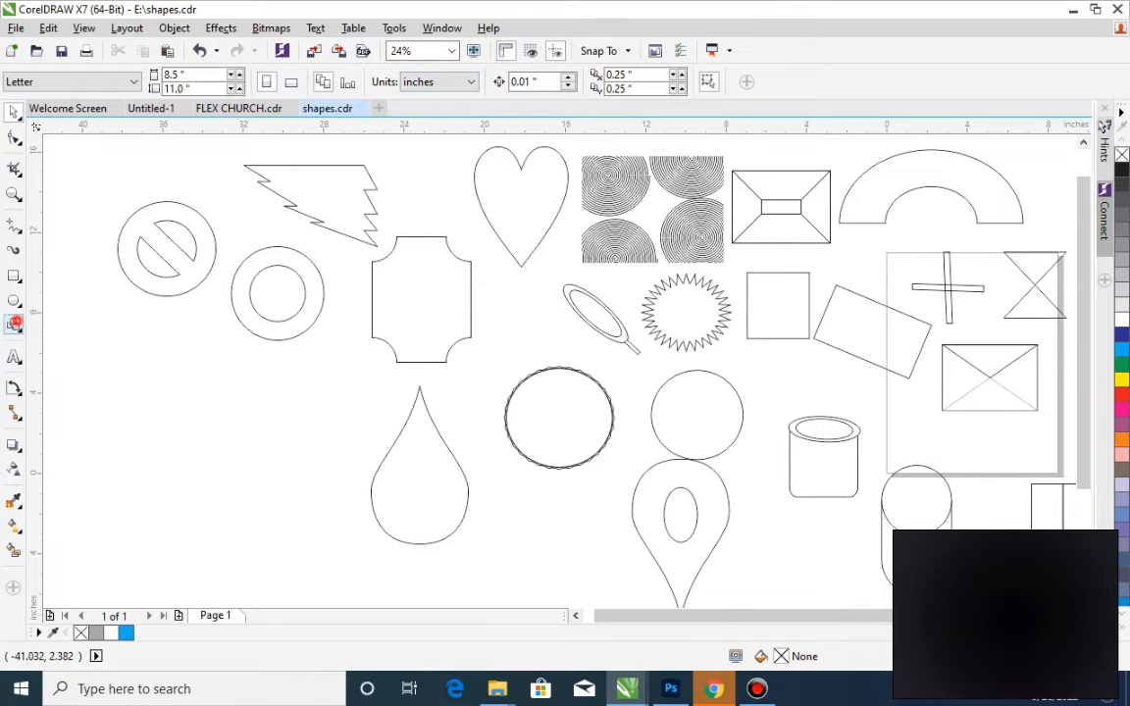
{"action": "left_click", "coordinate": [456, 82]}
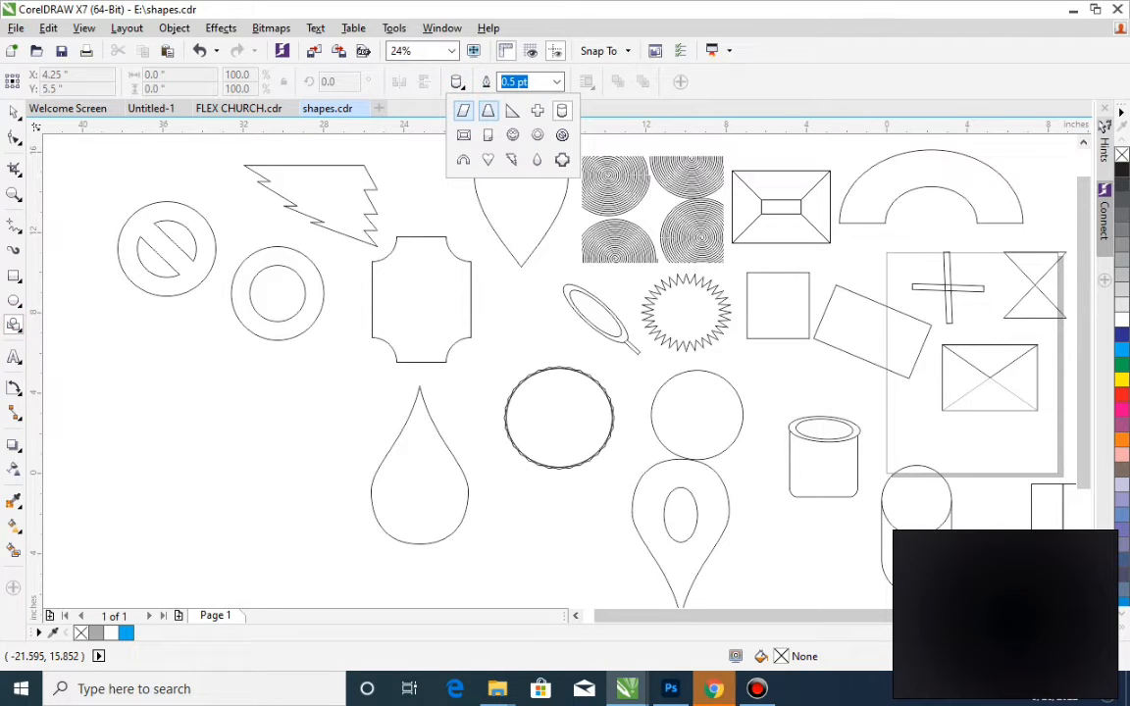
{"action": "left_click", "coordinate": [487, 111]}
{"action": "left_click_drag", "start_coordinate": [247, 391], "coordinate": [357, 500]}
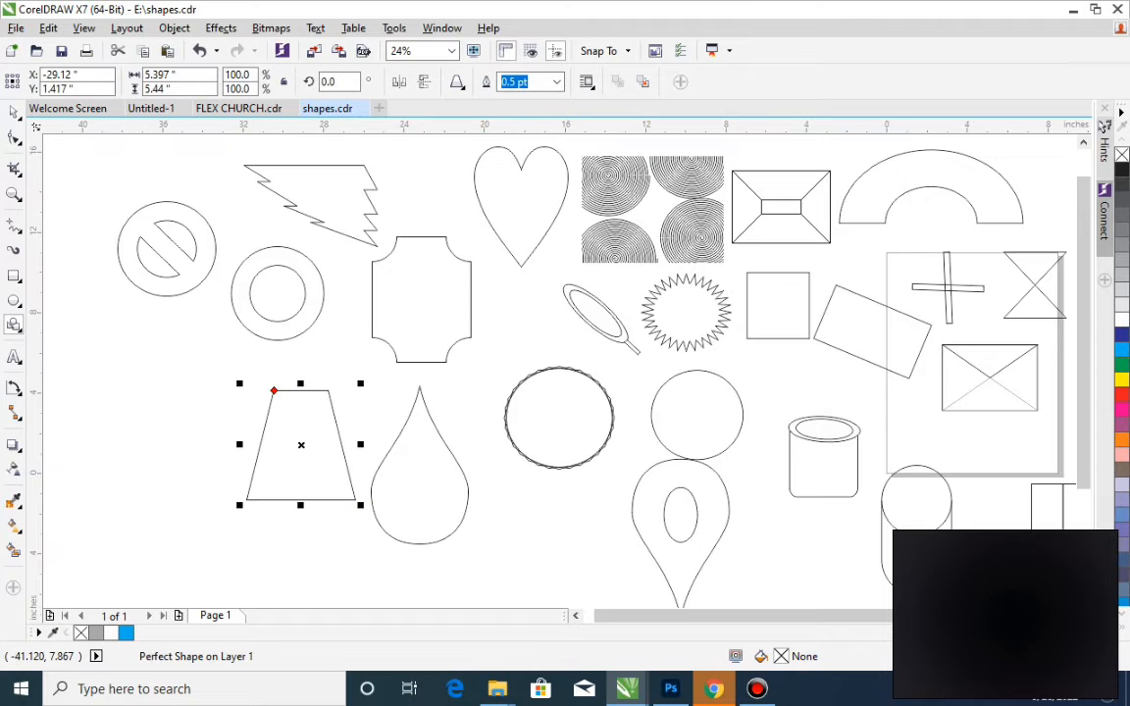
- Mirror the trapezoid vertically into a bucket shape and move it below the scalloped circle
{"action": "left_click", "coordinate": [13, 111]}
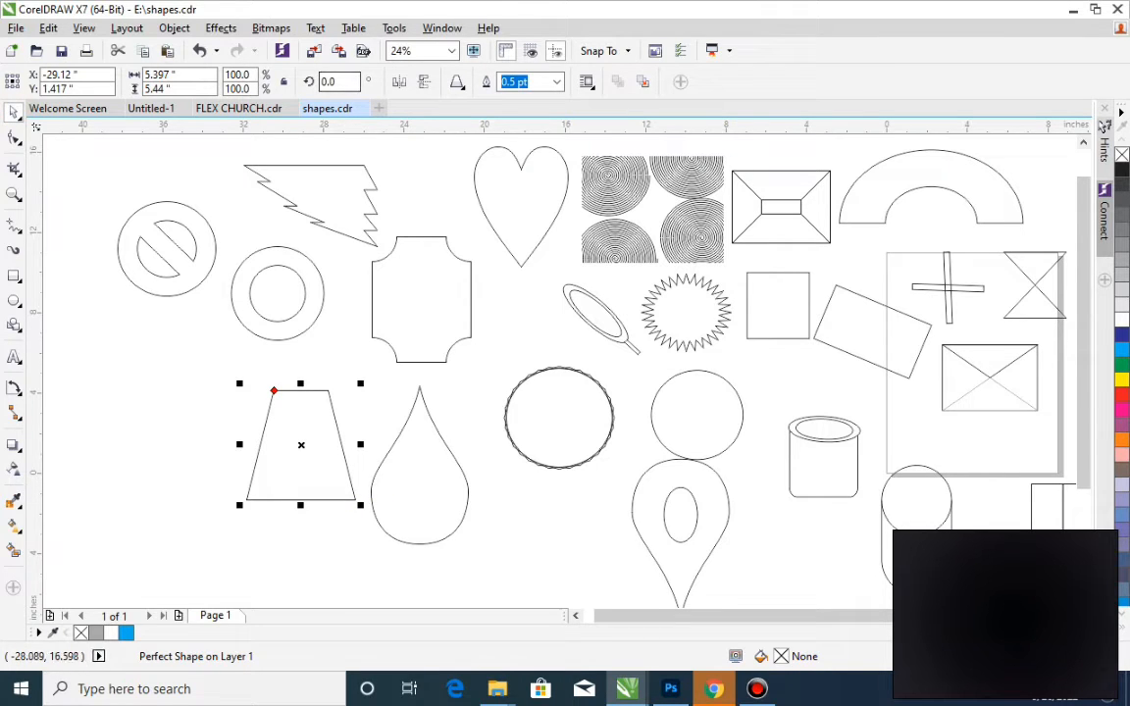
{"action": "left_click", "coordinate": [424, 82]}
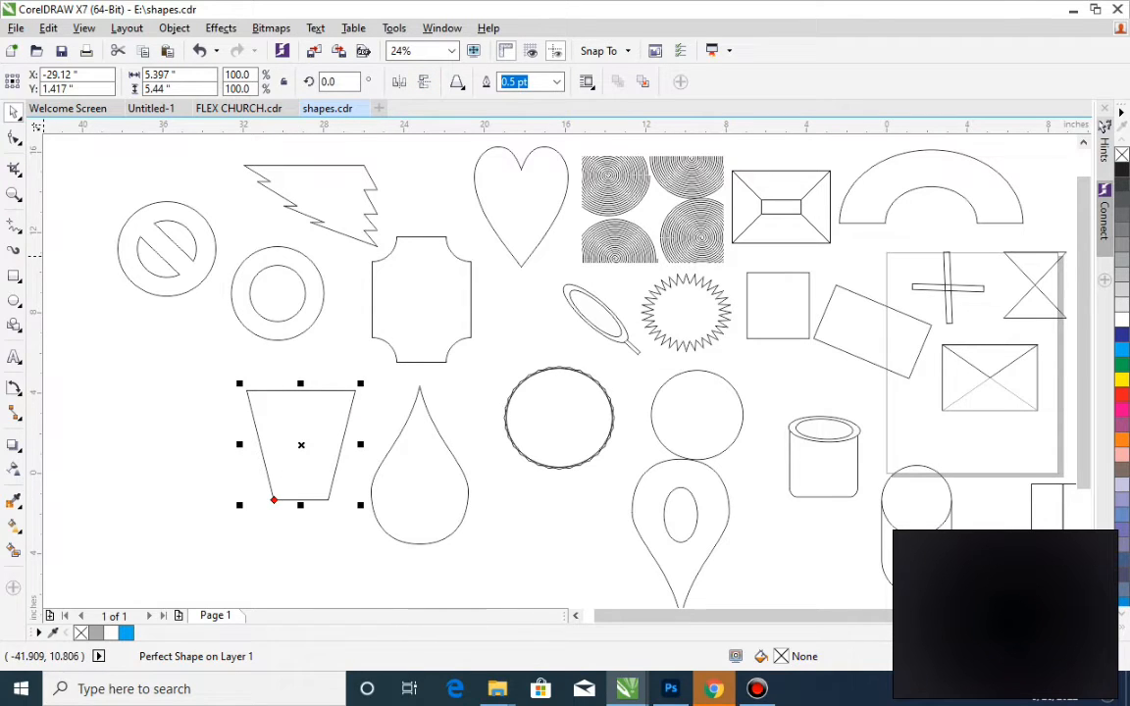
{"action": "left_click_drag", "start_coordinate": [302, 429], "coordinate": [568, 546]}
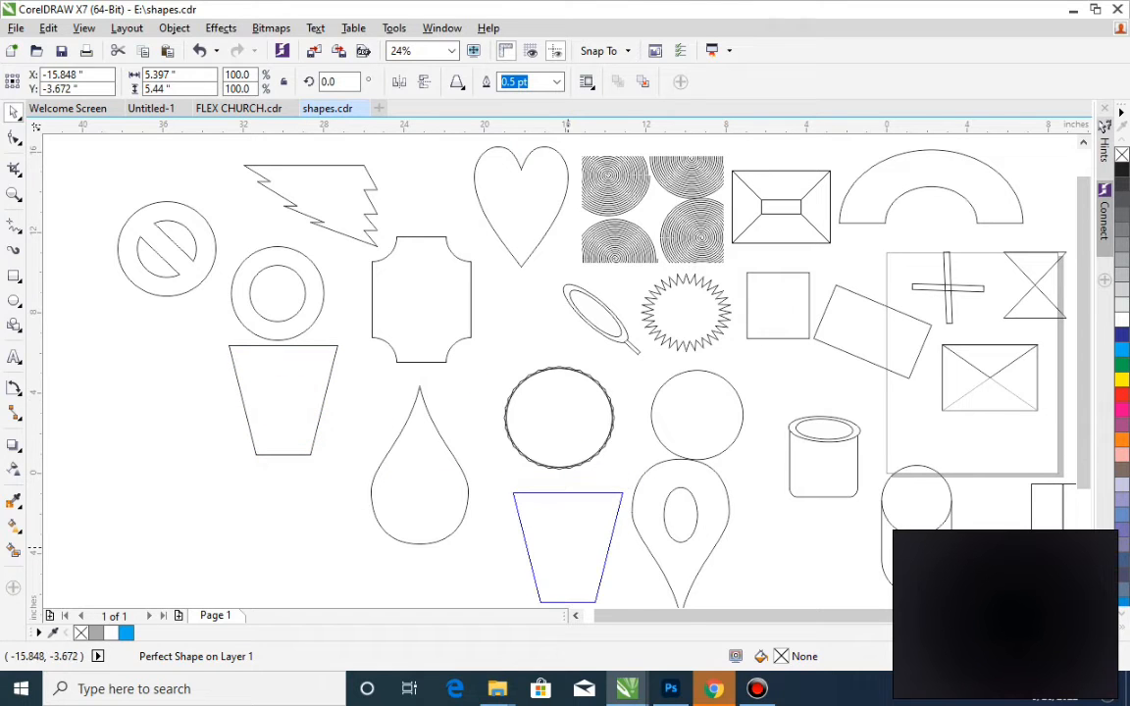
{"action": "left_click", "coordinate": [240, 434]}
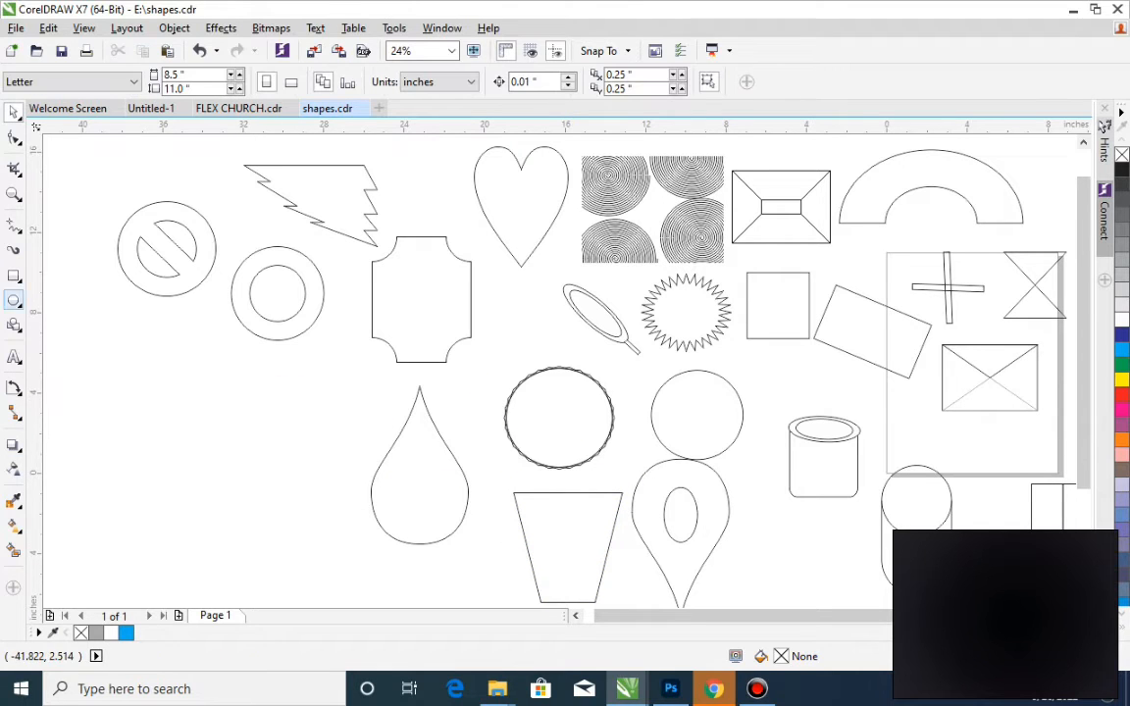
- Draw a parallelogram perfect shape about 5.9 by 6 inches beside the teardrop
{"action": "left_click", "coordinate": [14, 323]}
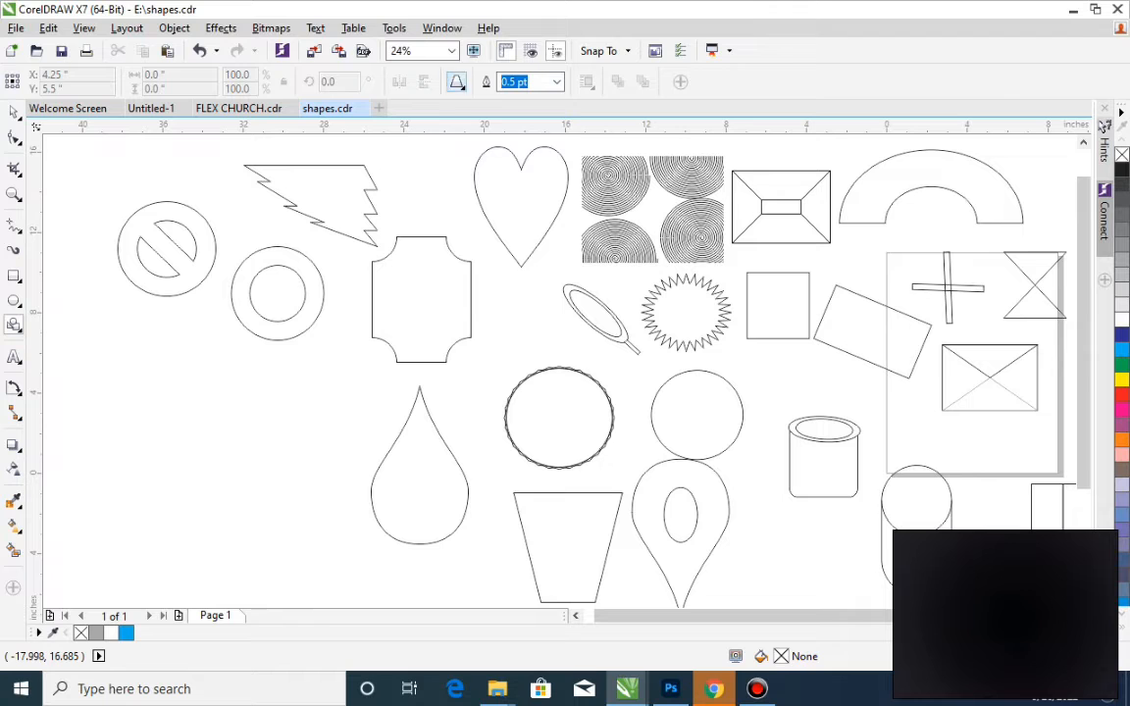
{"action": "left_click", "coordinate": [457, 81]}
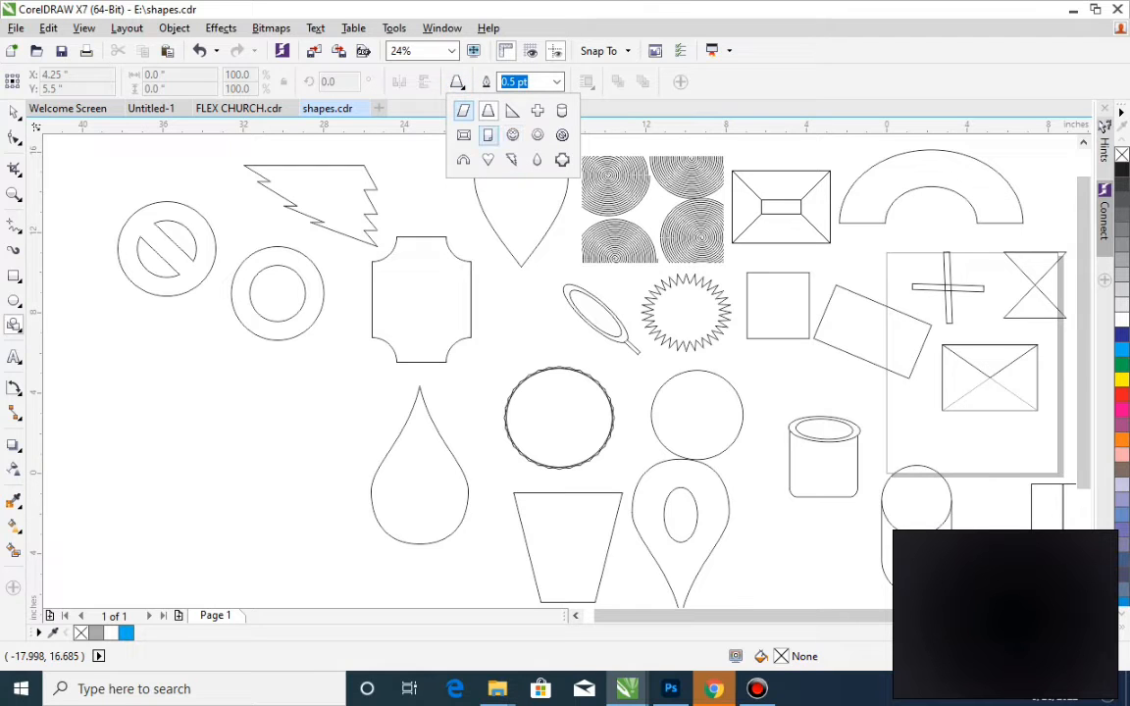
{"action": "left_click", "coordinate": [459, 111]}
{"action": "left_click_drag", "start_coordinate": [264, 352], "coordinate": [382, 474]}
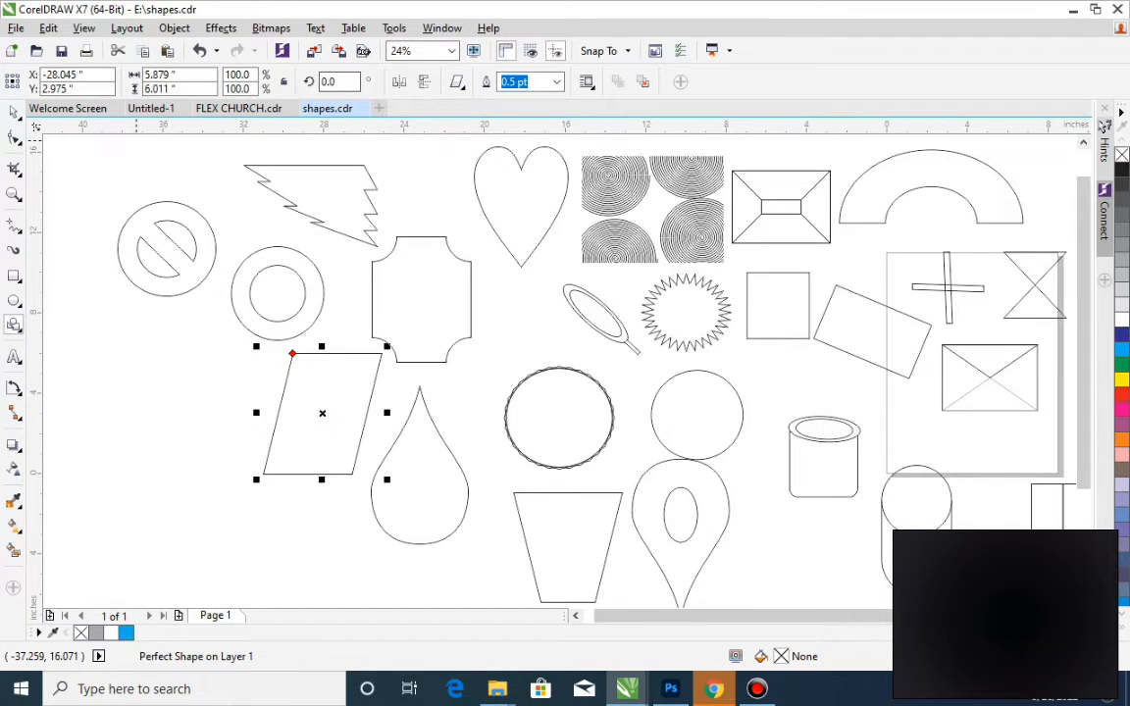
- Draw a right triangle perfect shape about 3.4 by 3.6 inches between the plaque and the magnifying glass
{"action": "left_click", "coordinate": [457, 81]}
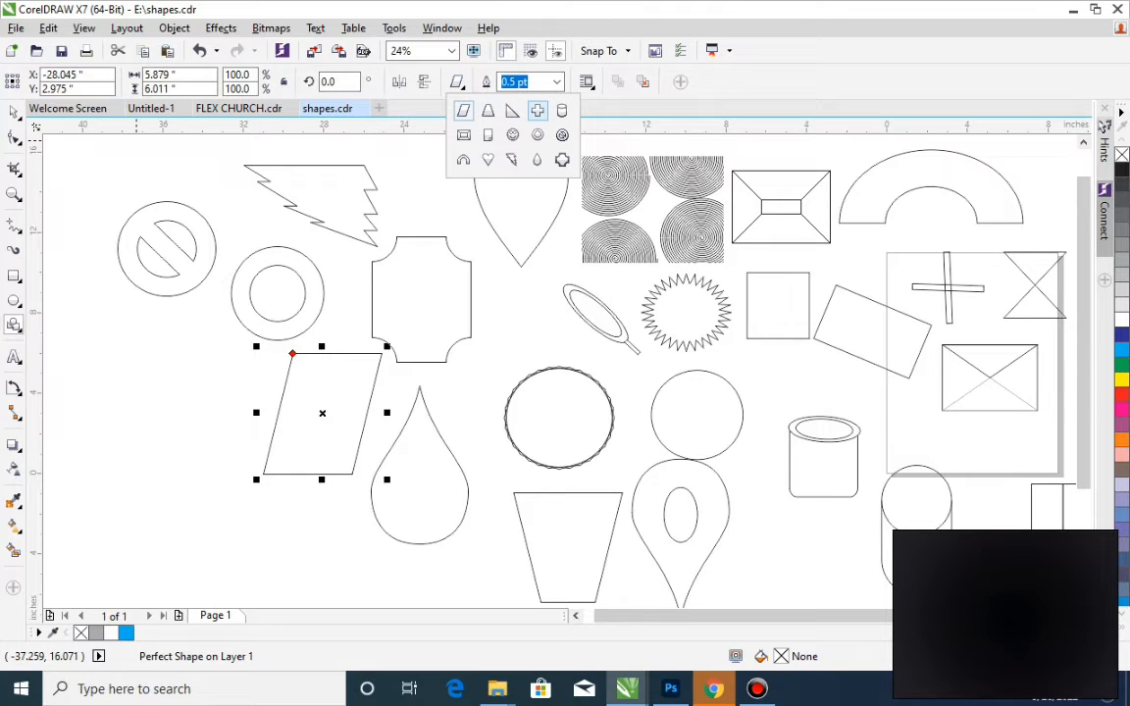
{"action": "left_click", "coordinate": [512, 110]}
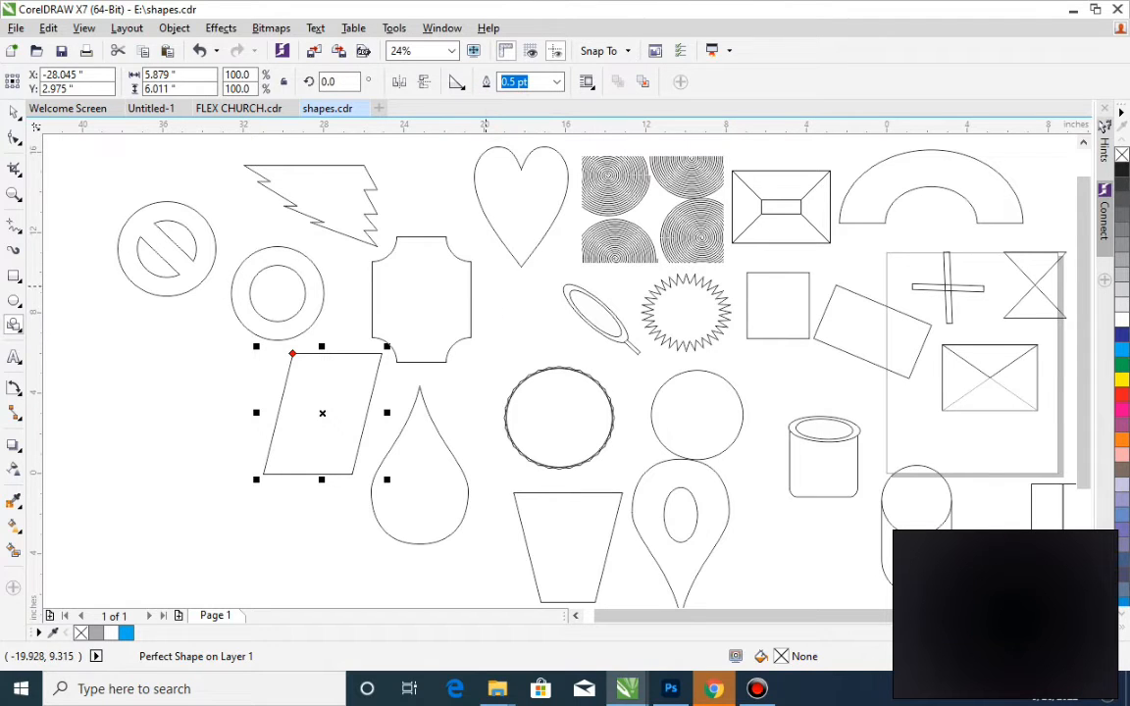
{"action": "left_click_drag", "start_coordinate": [485, 287], "coordinate": [536, 355]}
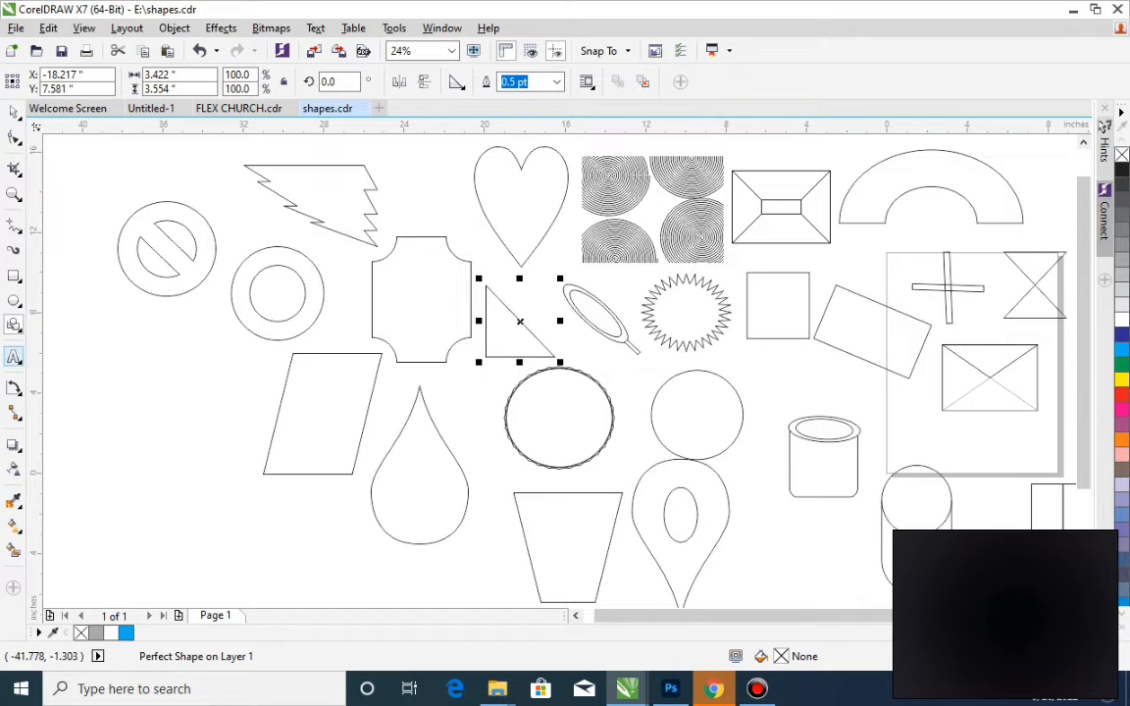
- Draw a table of 3 rows and 4 columns, about 8.1 by 8.2 inches, beside the parallelogram
{"action": "left_click", "coordinate": [13, 358]}
{"action": "left_click", "coordinate": [112, 355]}
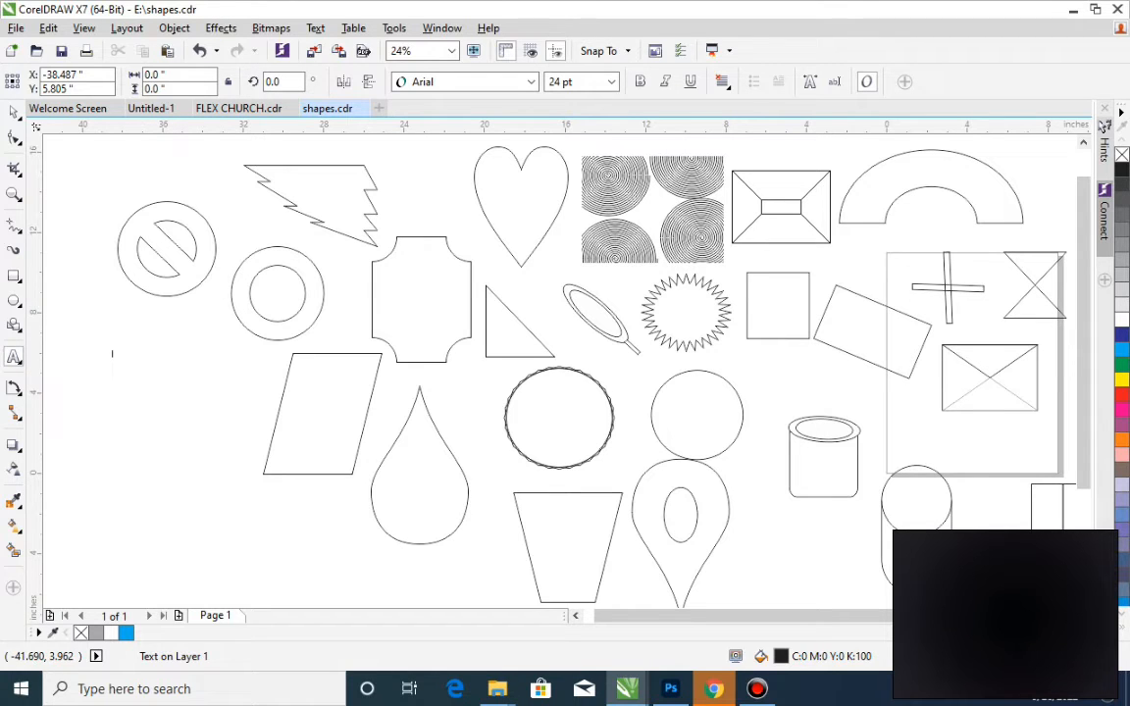
{"action": "left_click", "coordinate": [20, 362]}
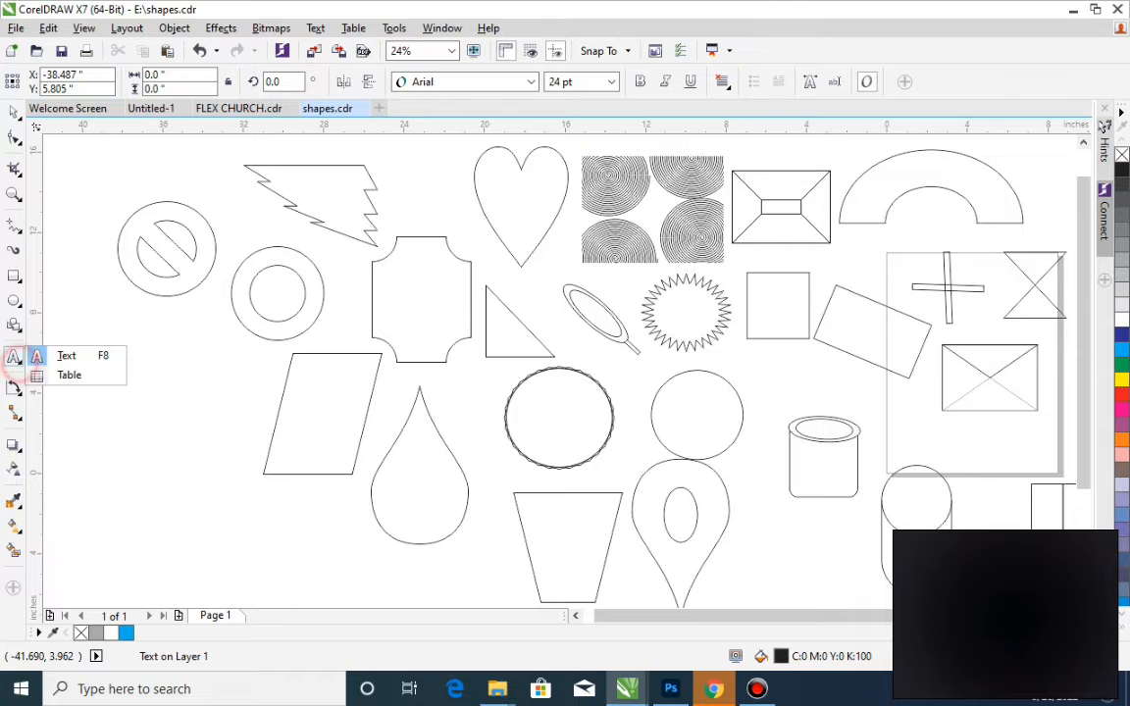
{"action": "left_click", "coordinate": [67, 372]}
{"action": "mouse_move", "coordinate": [78, 328]}
{"action": "left_mouse_down"}
{"action": "mouse_move", "coordinate": [233, 500]}
{"action": "mouse_move", "coordinate": [254, 503]}
{"action": "left_mouse_up"}
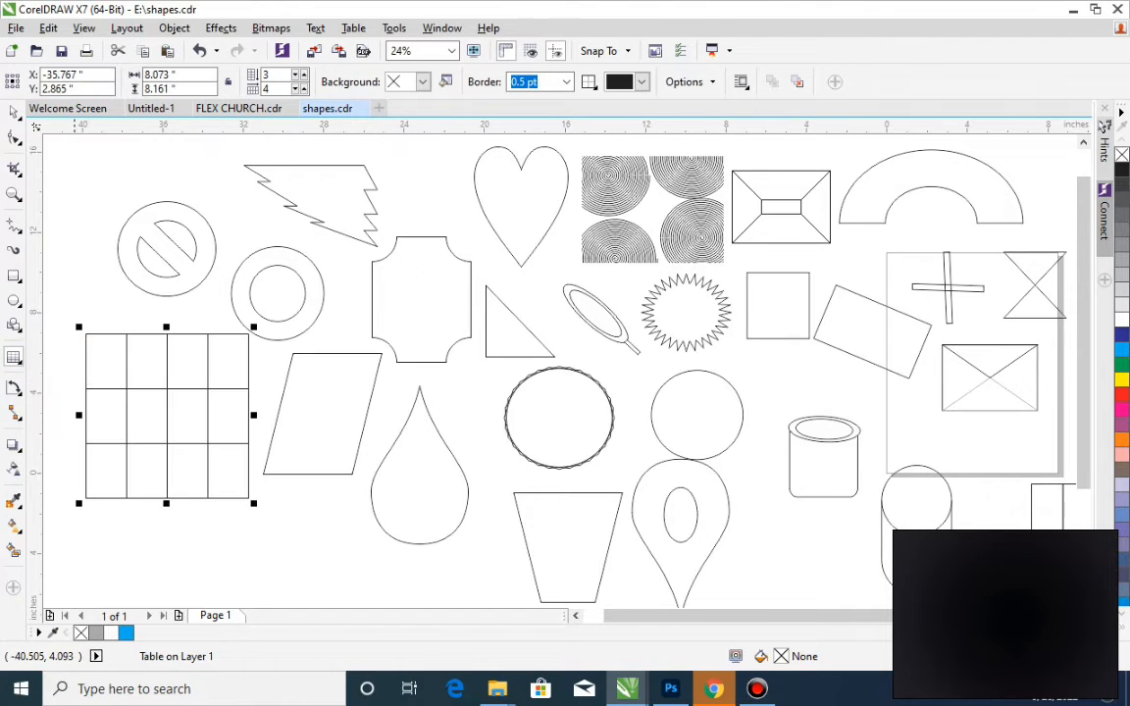
- Place the text cursor in each cell of the table's top row in turn without entering text
{"action": "left_click", "coordinate": [20, 362]}
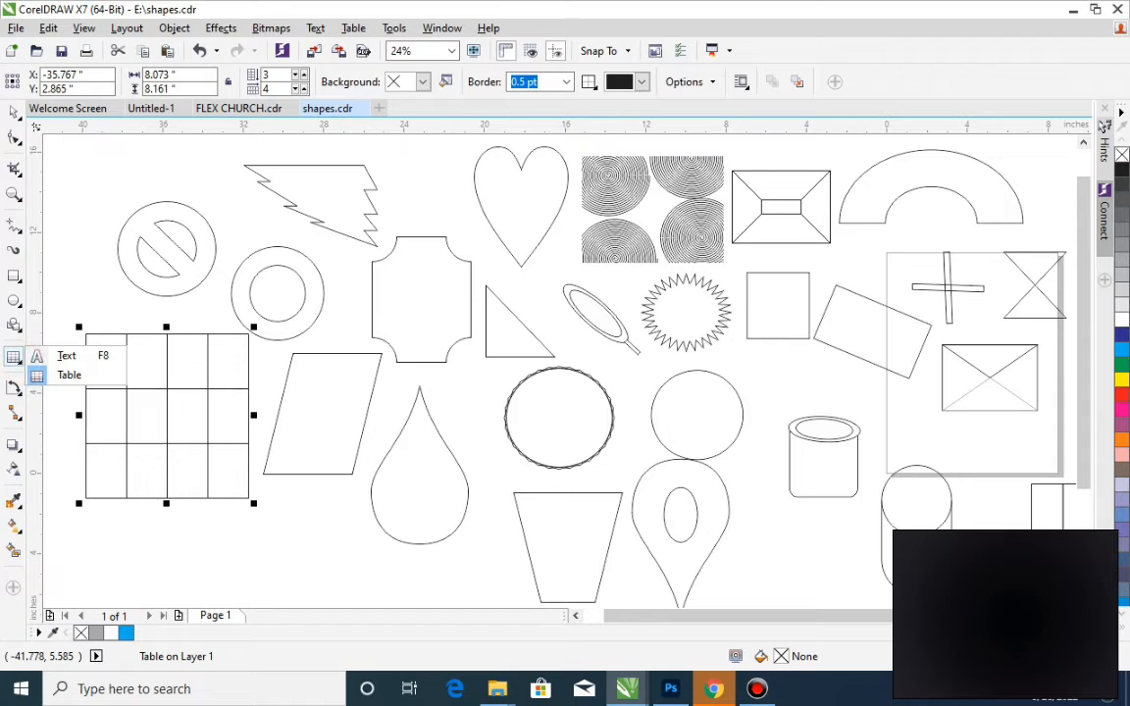
{"action": "left_click", "coordinate": [65, 355]}
{"action": "left_click", "coordinate": [104, 360]}
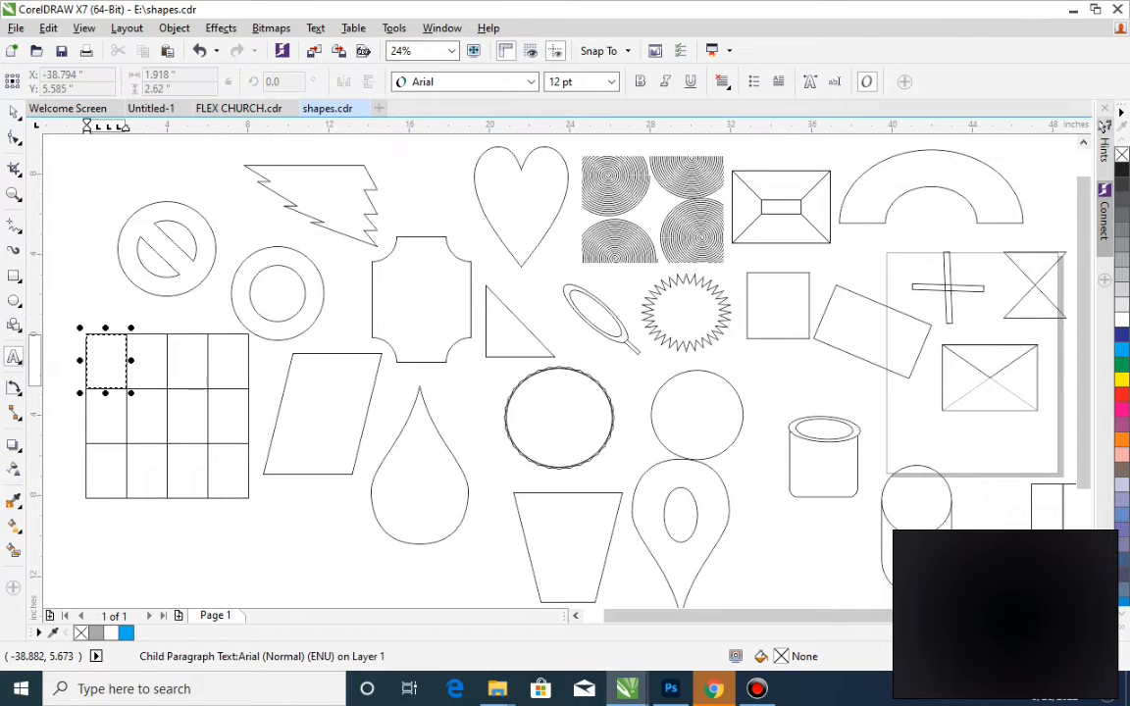
{"action": "left_click", "coordinate": [147, 359]}
{"action": "left_click", "coordinate": [190, 361]}
{"action": "left_click", "coordinate": [222, 361]}
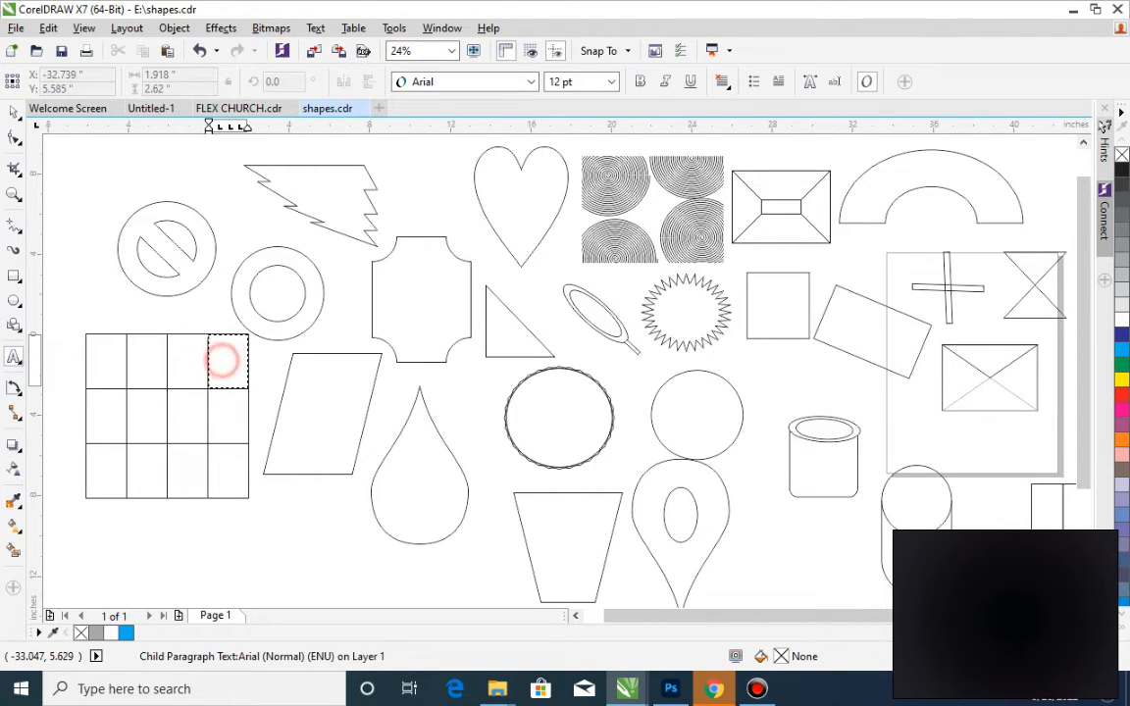
{"action": "left_click", "coordinate": [15, 111]}
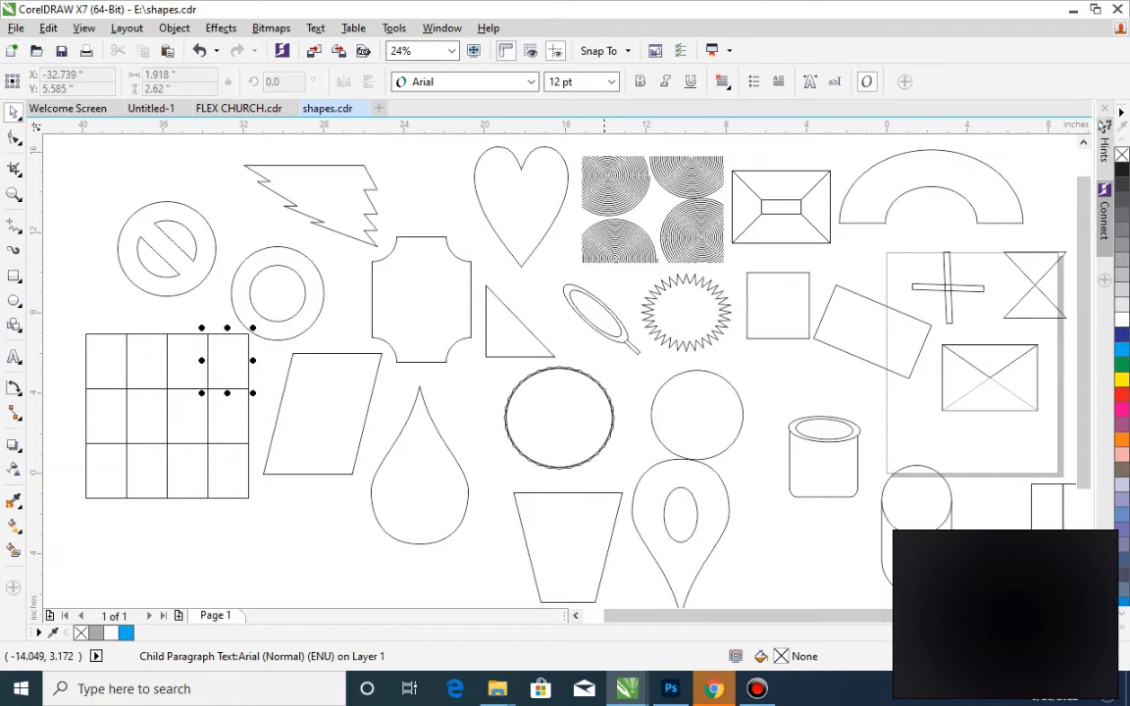
- Replace the table beside the parallelogram with a line of artistic text made of repeated g's, and enlarge that line
{"action": "key", "text": "Delete"}
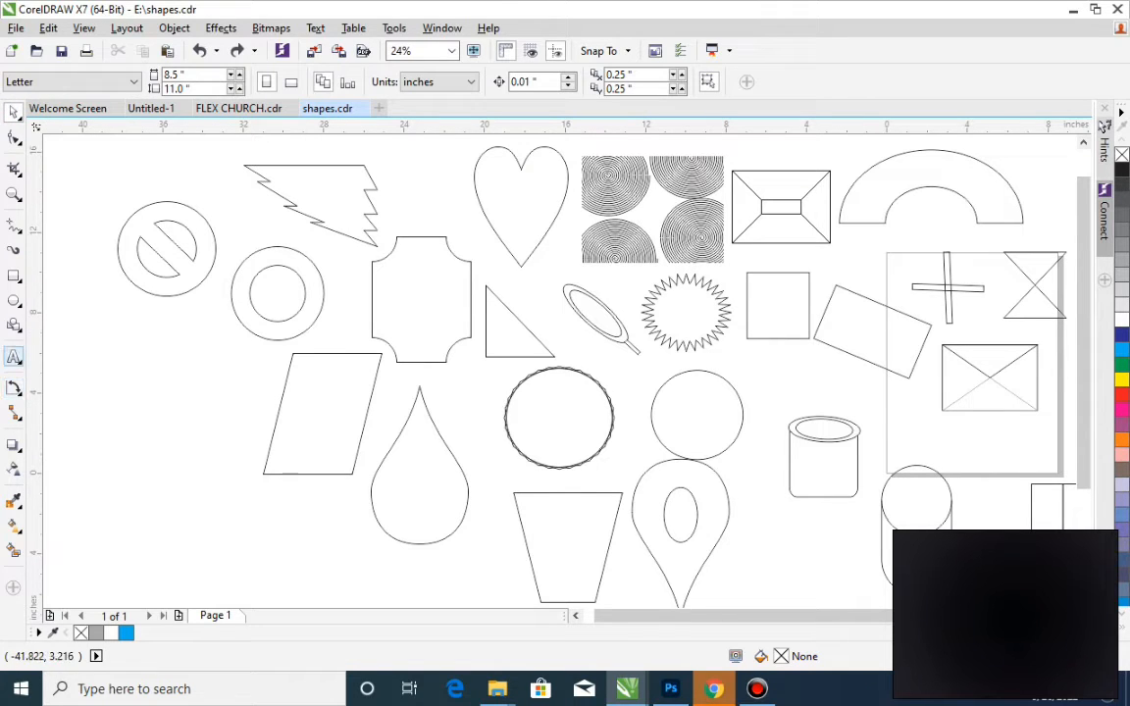
{"action": "left_click", "coordinate": [14, 356]}
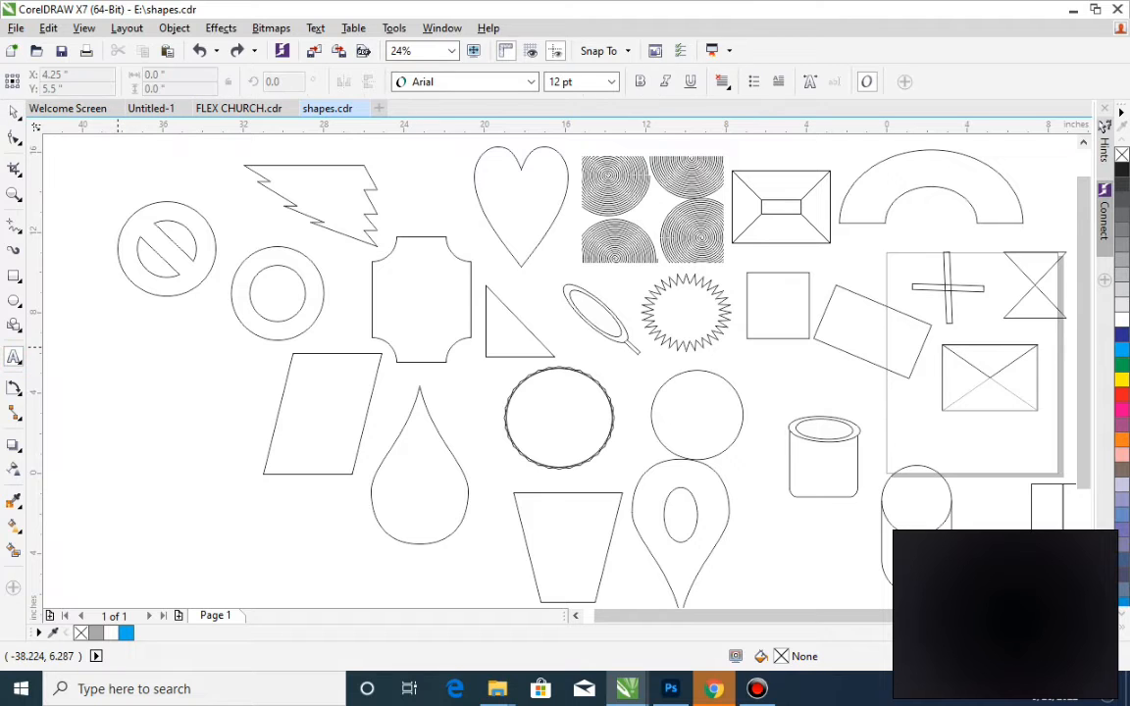
{"action": "left_click", "coordinate": [120, 375]}
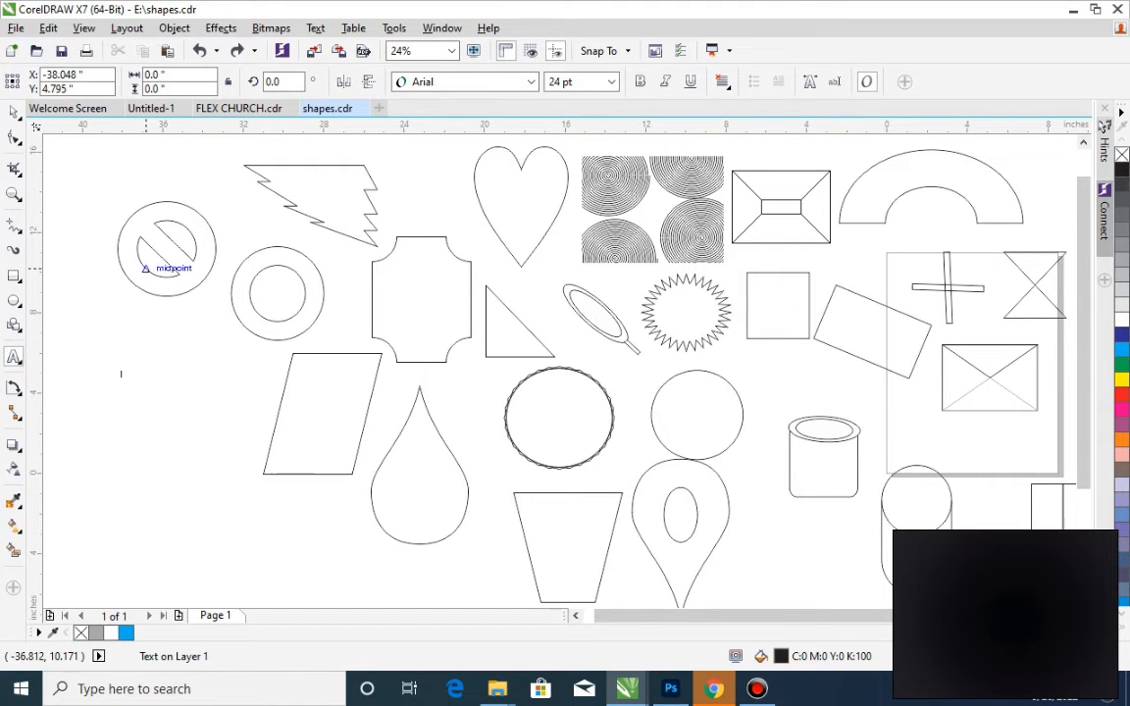
{"action": "type", "text": "gggggggggggggggggggggg"}
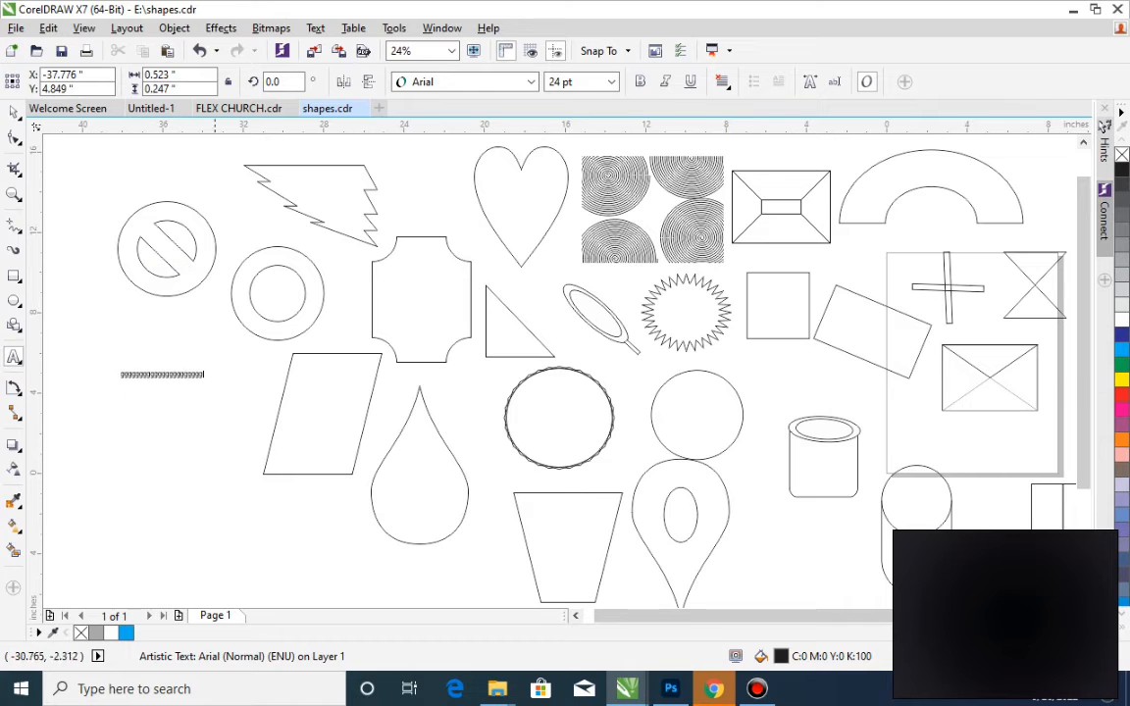
{"action": "left_click_drag", "start_coordinate": [209, 385], "coordinate": [323, 413]}
- Add a paragraph text frame about 9.3 by 7.1 inches below the artistic text line and fill its first line with repeated g's
{"action": "left_click_drag", "start_coordinate": [86, 417], "coordinate": [273, 560]}
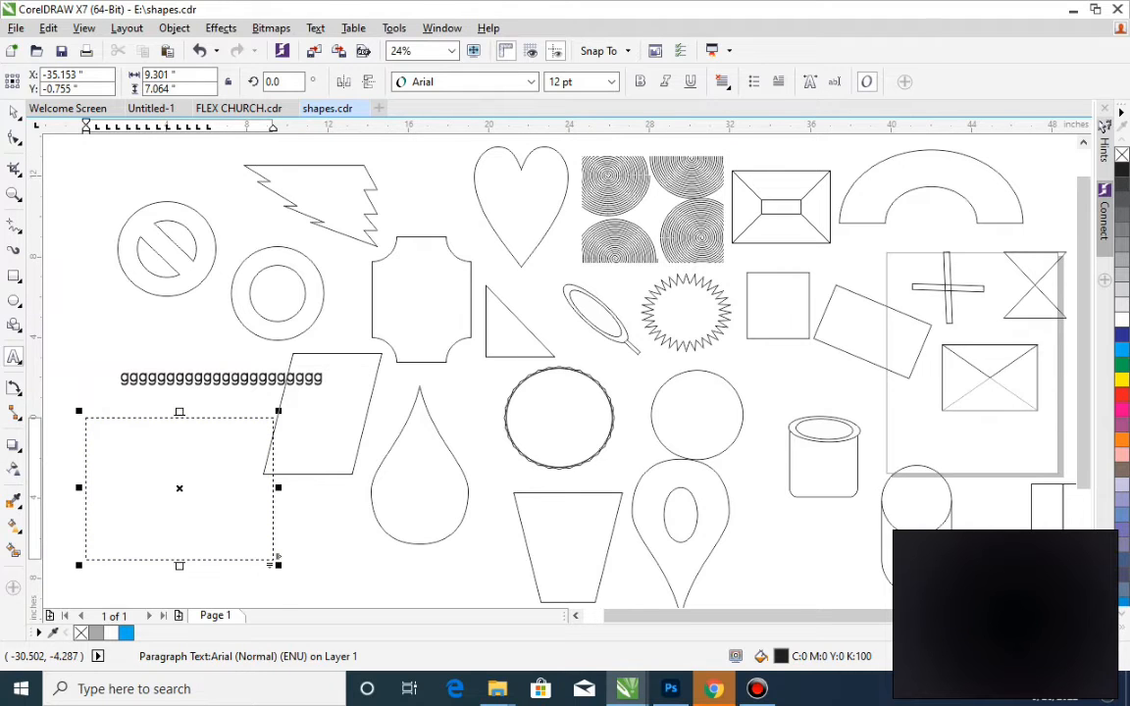
{"action": "type", "text": "ggg"}
{"action": "key", "text": "Escape"}
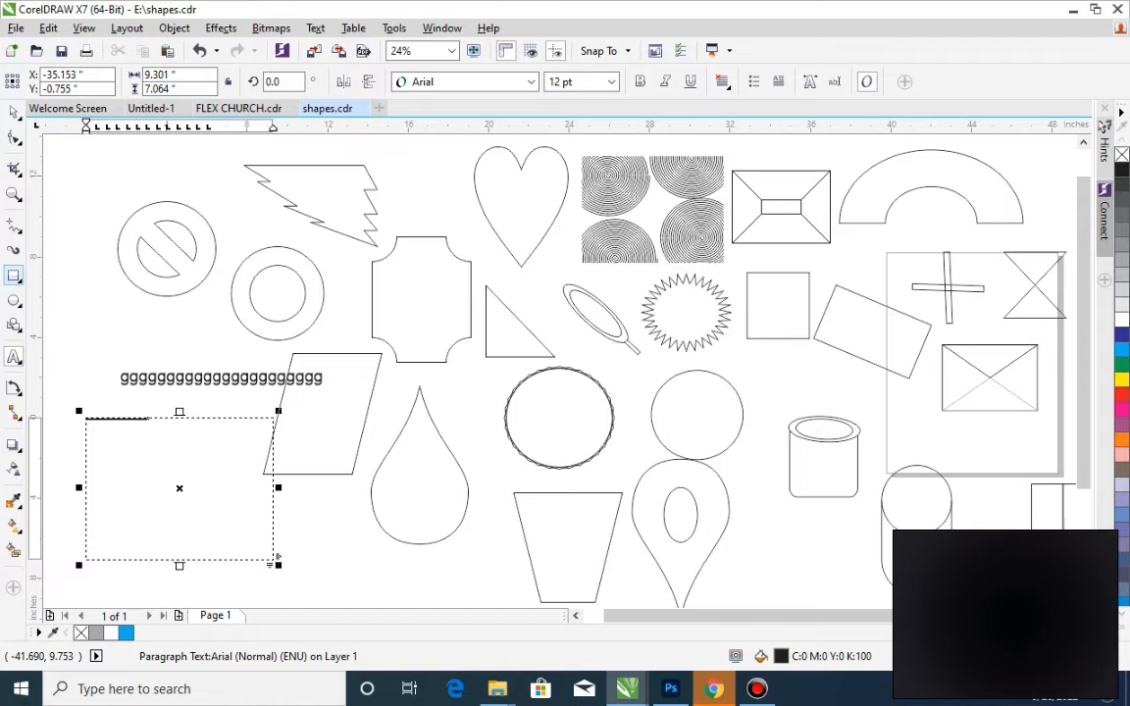
{"action": "left_click", "coordinate": [13, 194]}
{"action": "left_click_drag", "start_coordinate": [75, 355], "coordinate": [364, 465]}
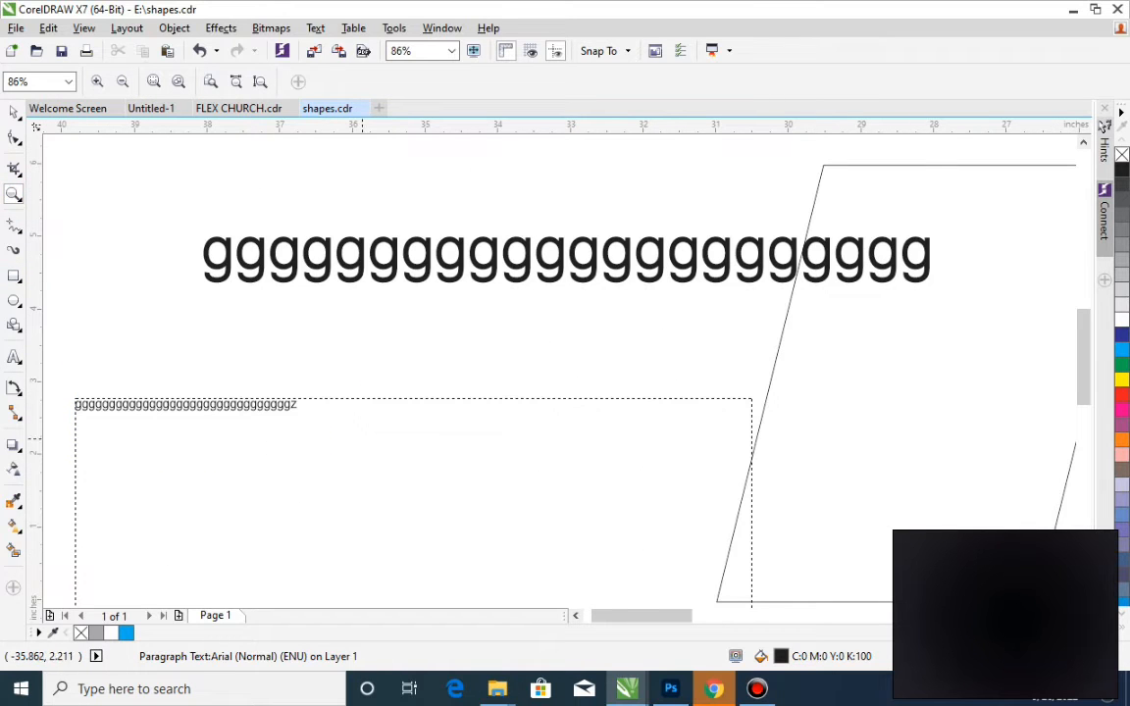
- Delete the artistic text line together with the paragraph text frame
{"action": "scroll", "coordinate": [364, 424], "scroll_direction": "down", "scroll_amount": 4}
{"action": "key", "text": "space"}
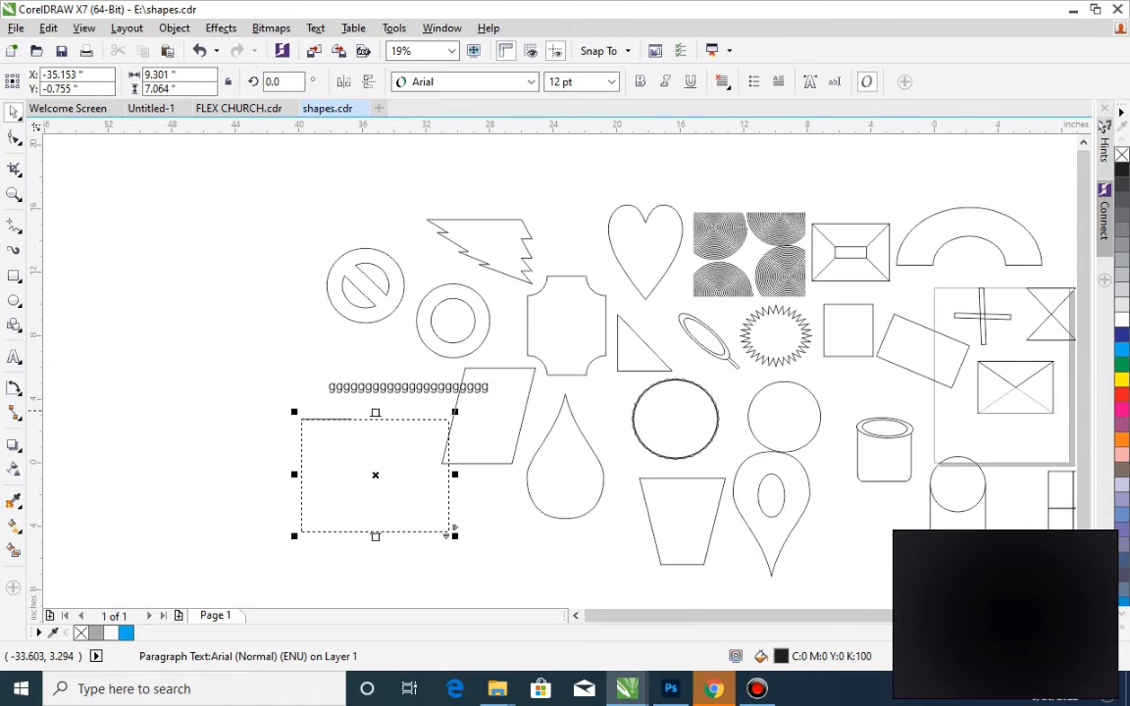
{"action": "left_click", "coordinate": [379, 384], "text": "shift"}
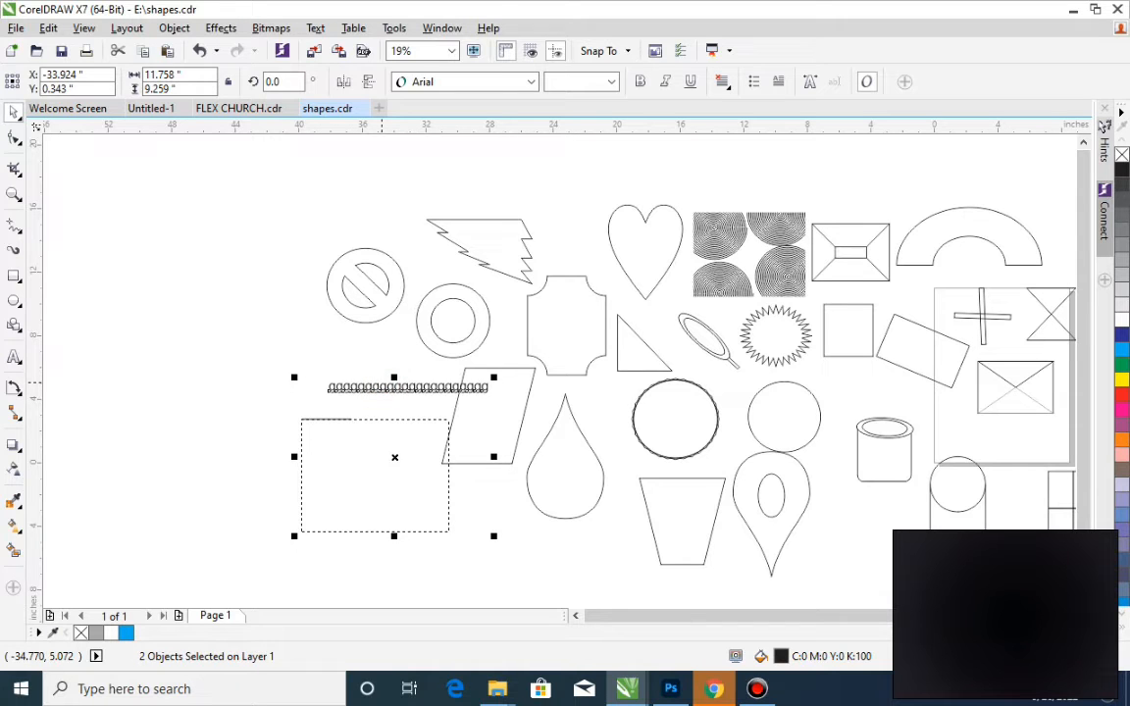
{"action": "key", "text": "Delete"}
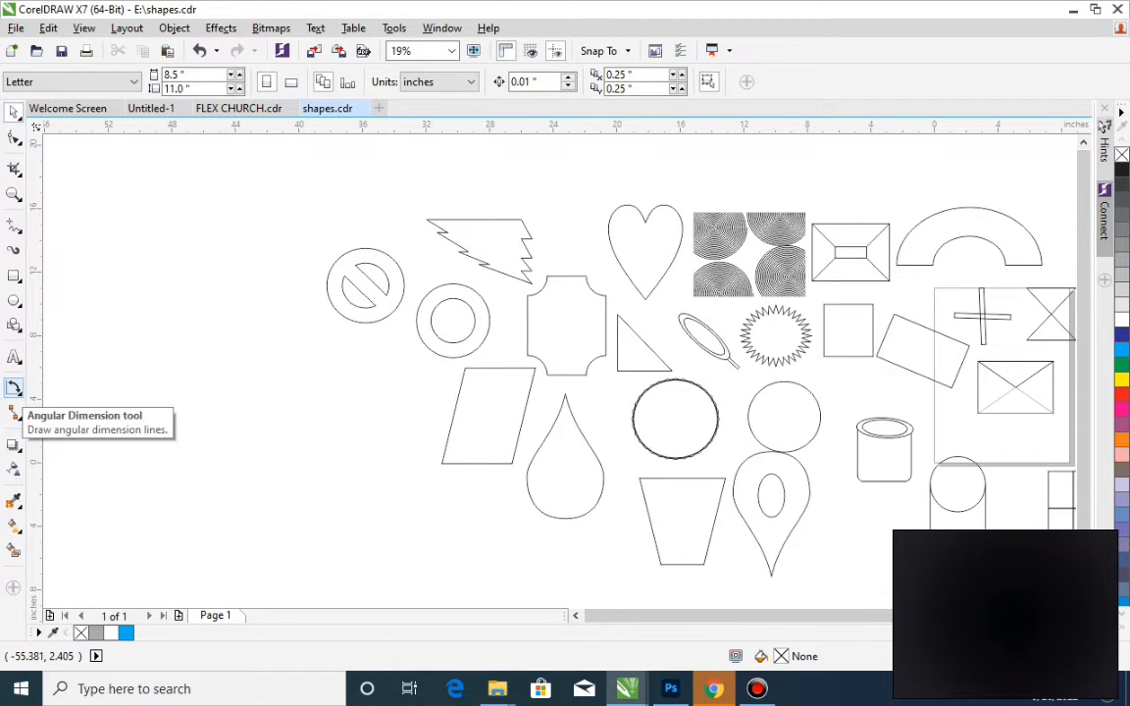
- Draw a slightly slanted parallel dimension about 3.5 inches long in the empty area beside the shapes
{"action": "left_click", "coordinate": [15, 389]}
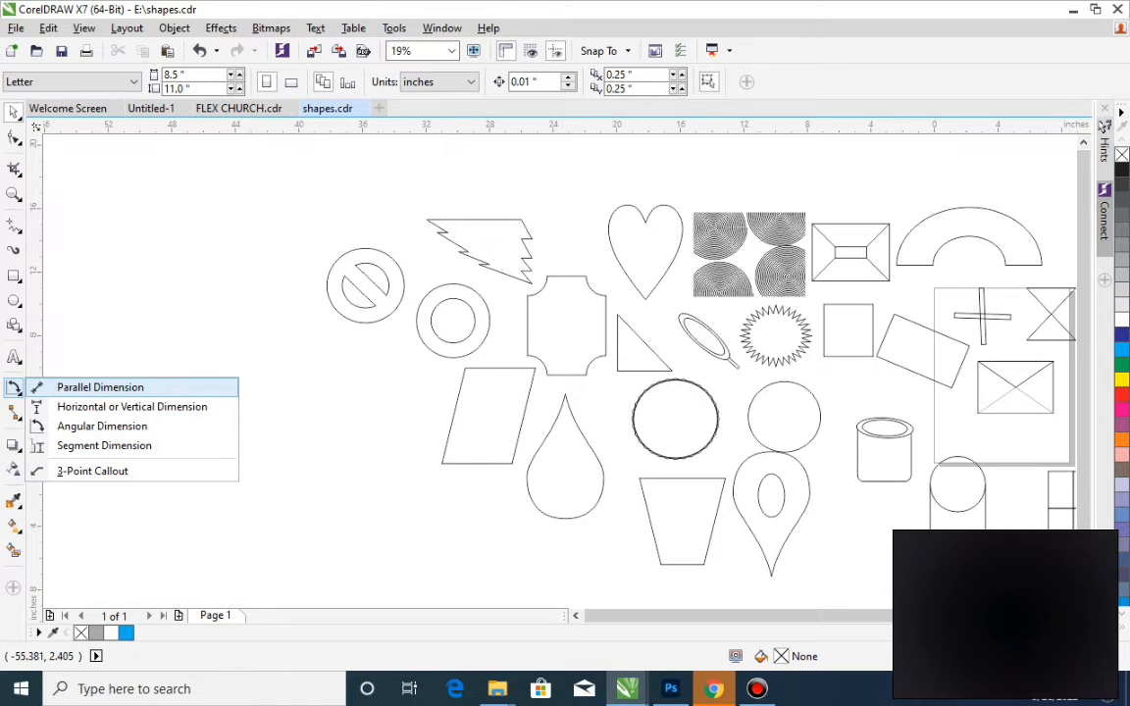
{"action": "left_click", "coordinate": [115, 388]}
{"action": "left_click", "coordinate": [111, 383]}
{"action": "left_click", "coordinate": [168, 389]}
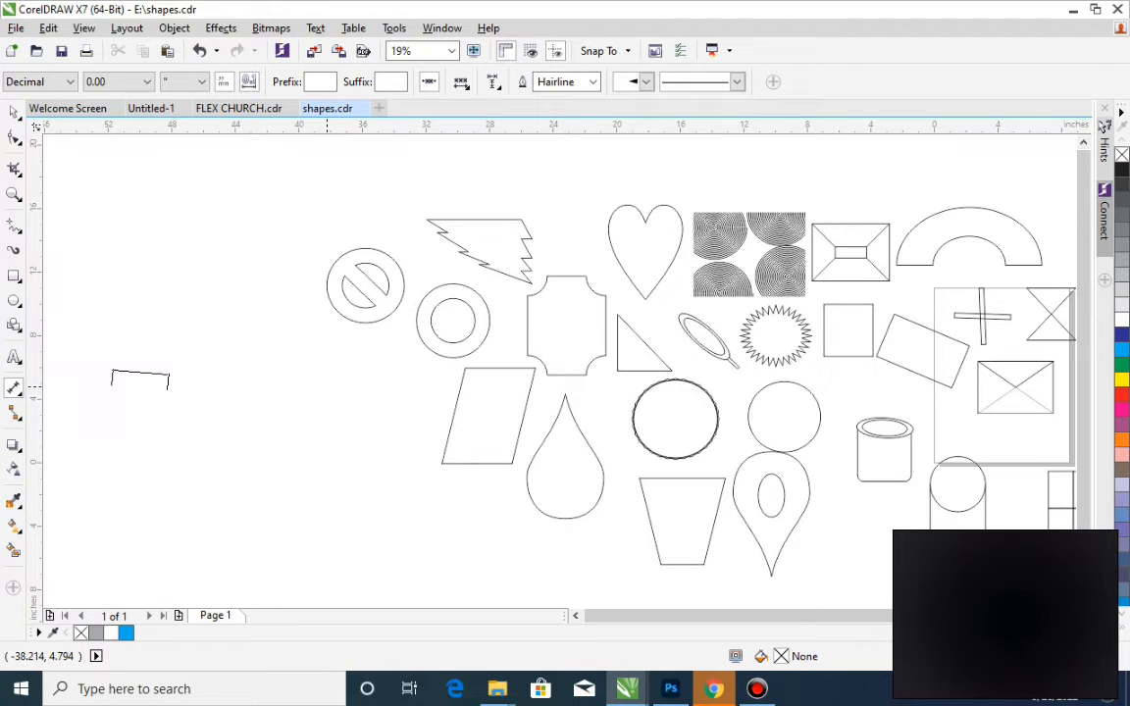
{"action": "left_click", "coordinate": [324, 385]}
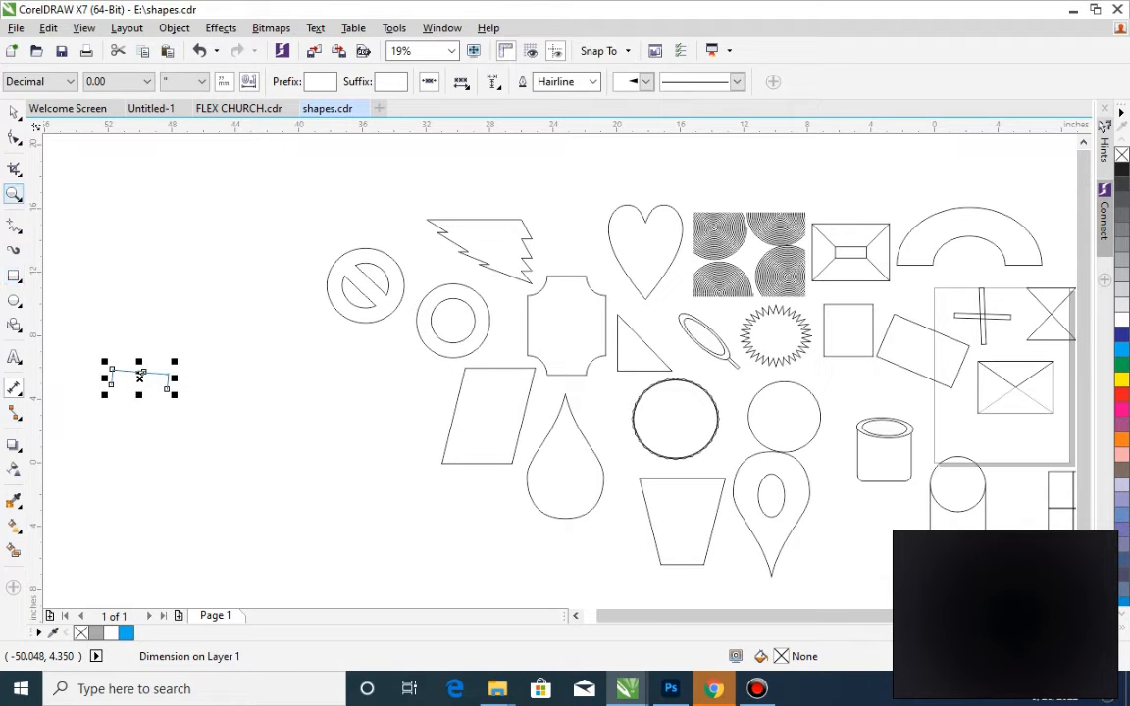
- Examine the new parallel dimension up close and look at its extension line options
{"action": "left_click", "coordinate": [14, 193]}
{"action": "left_click_drag", "start_coordinate": [80, 362], "coordinate": [208, 397]}
{"action": "left_click_drag", "start_coordinate": [241, 227], "coordinate": [796, 474]}
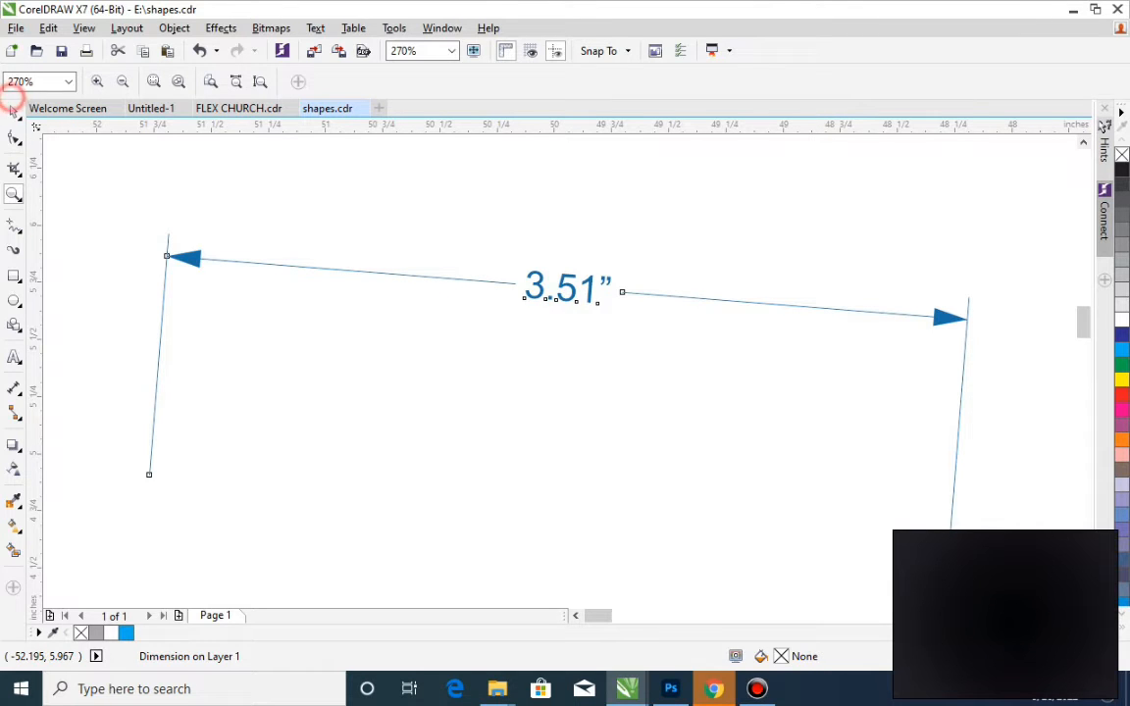
{"action": "left_click", "coordinate": [12, 112]}
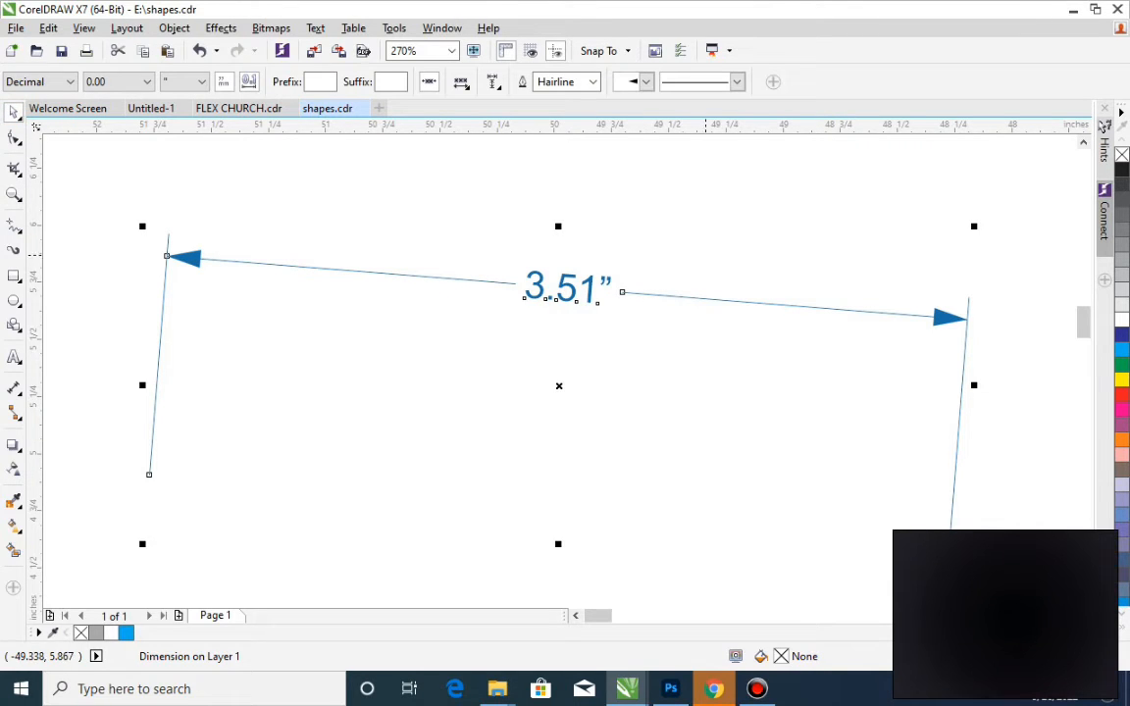
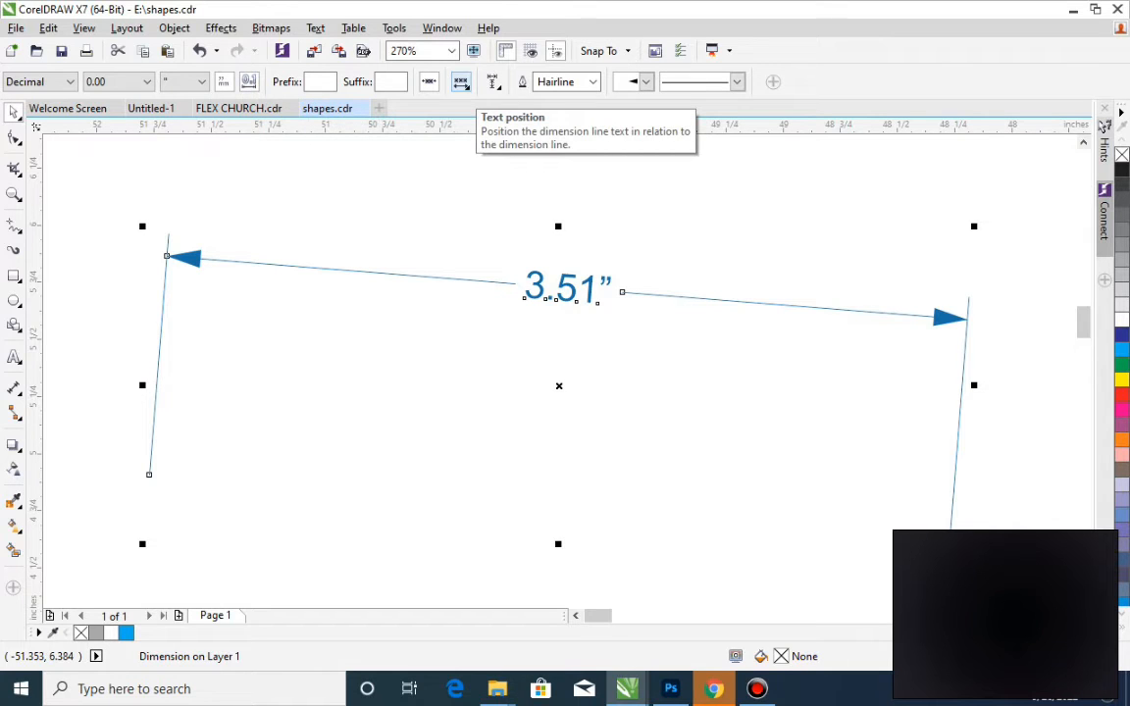
{"action": "left_click", "coordinate": [494, 81]}
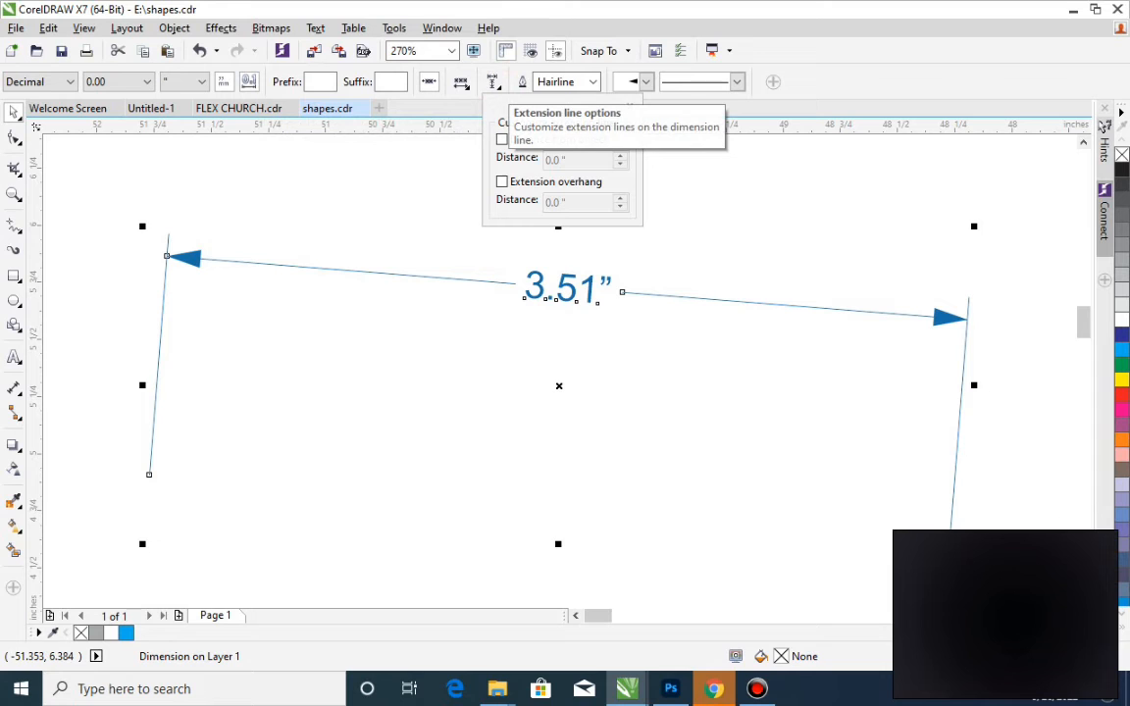
{"action": "left_click", "coordinate": [237, 191]}
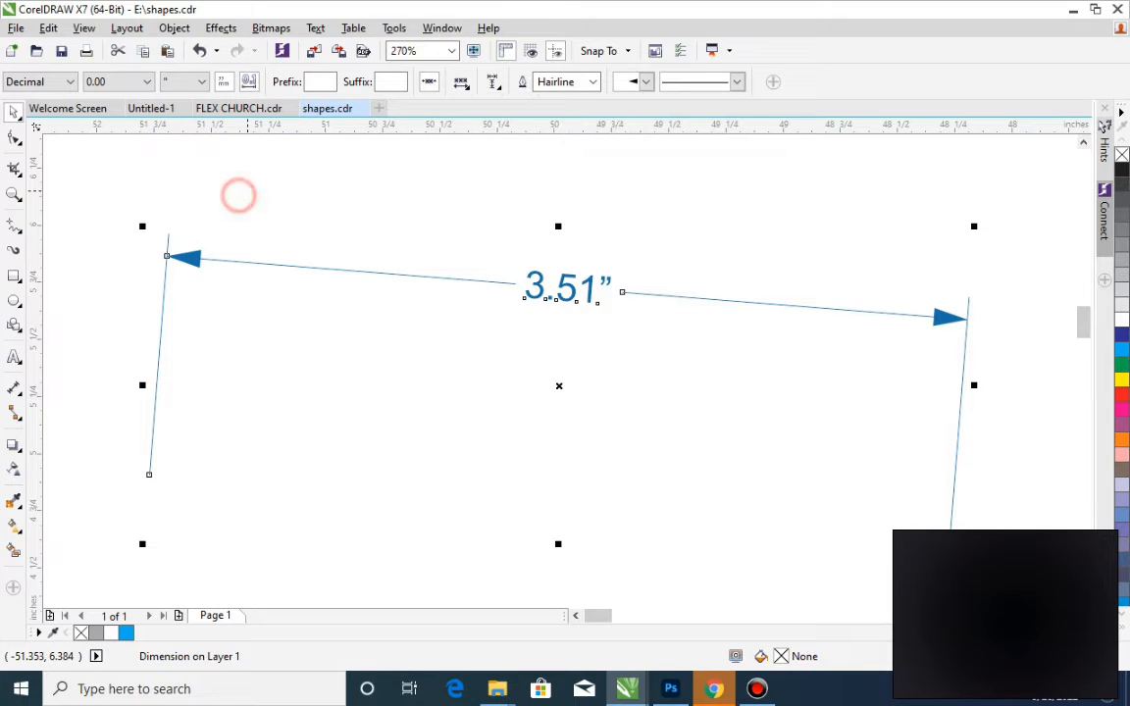
{"action": "left_click", "coordinate": [419, 154]}
- Set the drawing units to feet and draw a second parallel dimension about 0.20 feet long crossing the first one
{"action": "left_click", "coordinate": [457, 82]}
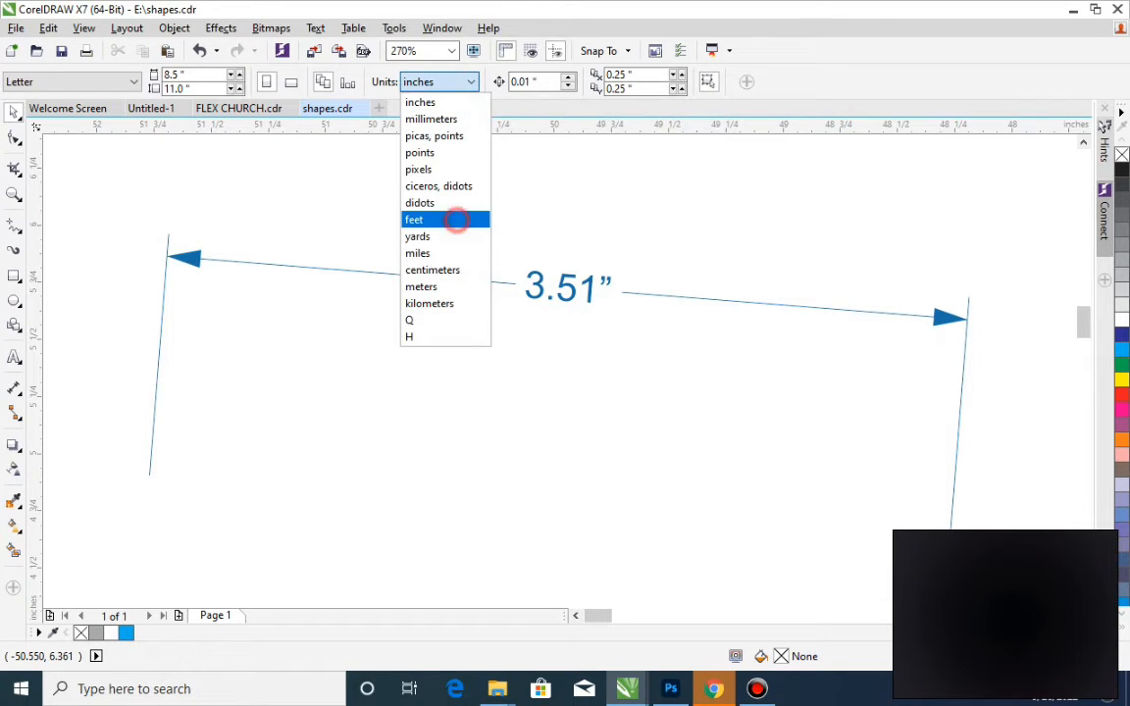
{"action": "left_click", "coordinate": [452, 220]}
{"action": "left_click", "coordinate": [14, 388]}
{"action": "left_click", "coordinate": [279, 355]}
{"action": "left_click", "coordinate": [802, 531]}
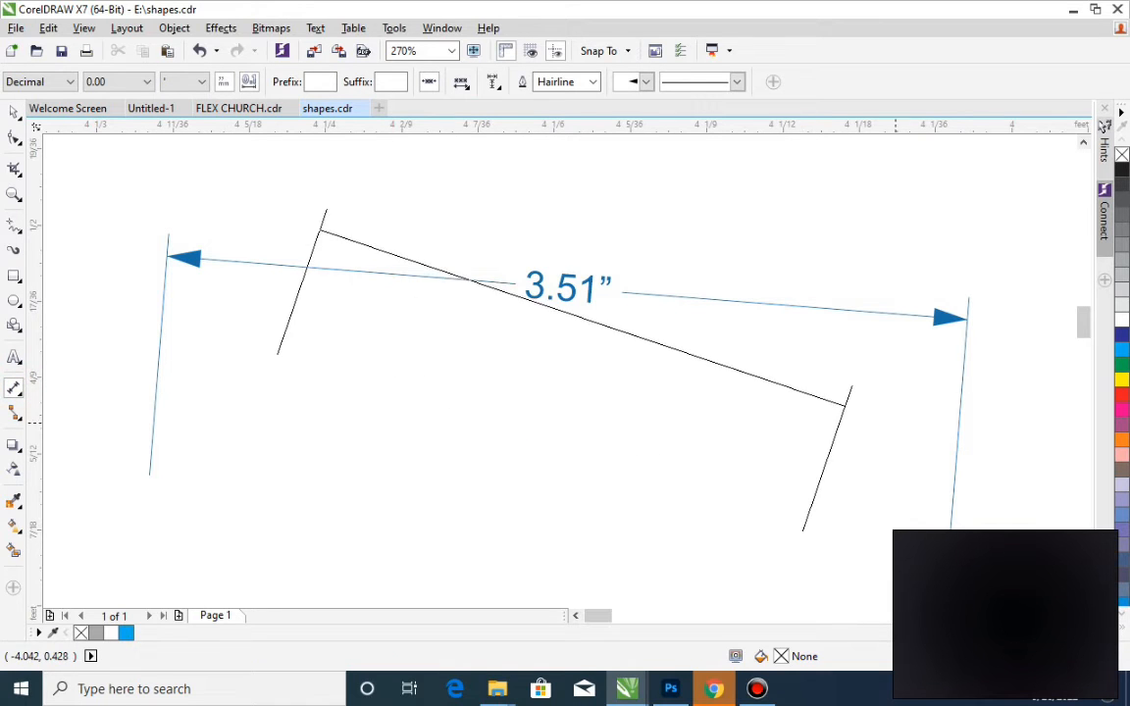
{"action": "left_click", "coordinate": [913, 359]}
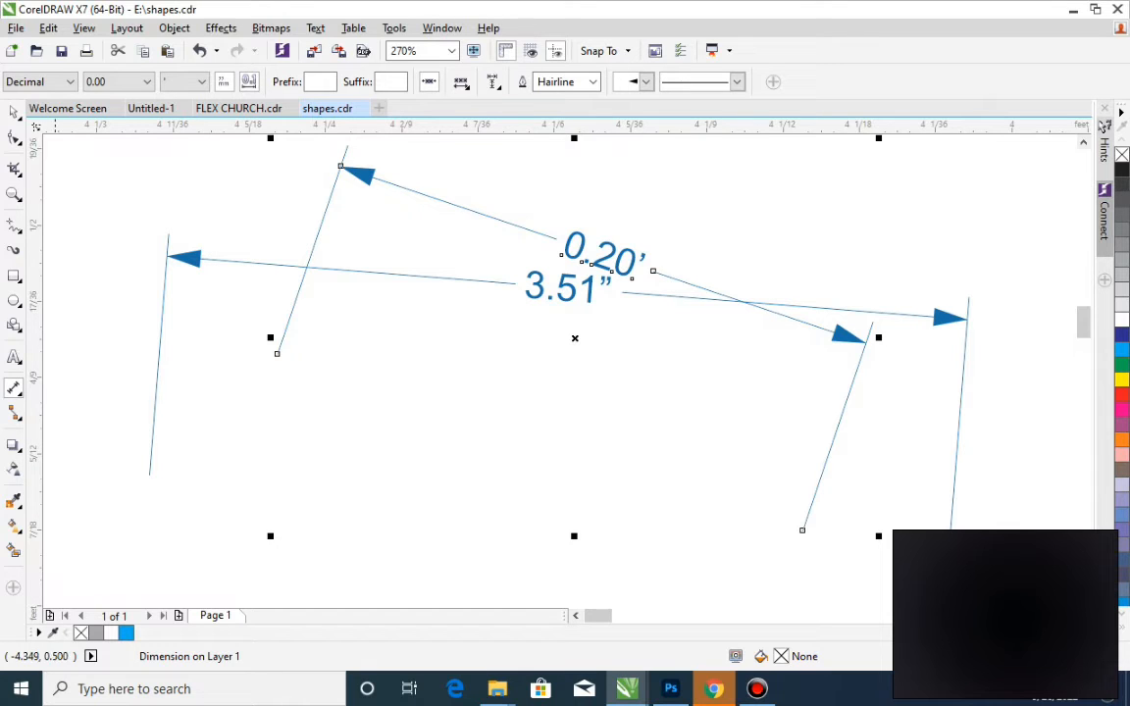
- Draw a rectangle about 0.199 by 0.077 feet beneath the two parallel dimensions
{"action": "left_click", "coordinate": [13, 276]}
{"action": "left_click", "coordinate": [206, 396]}
{"action": "mouse_move", "coordinate": [206, 397]}
{"action": "left_mouse_down"}
{"action": "mouse_move", "coordinate": [764, 503]}
{"action": "mouse_move", "coordinate": [749, 492]}
{"action": "mouse_move", "coordinate": [754, 557]}
{"action": "left_mouse_up"}
{"action": "key", "text": "space"}
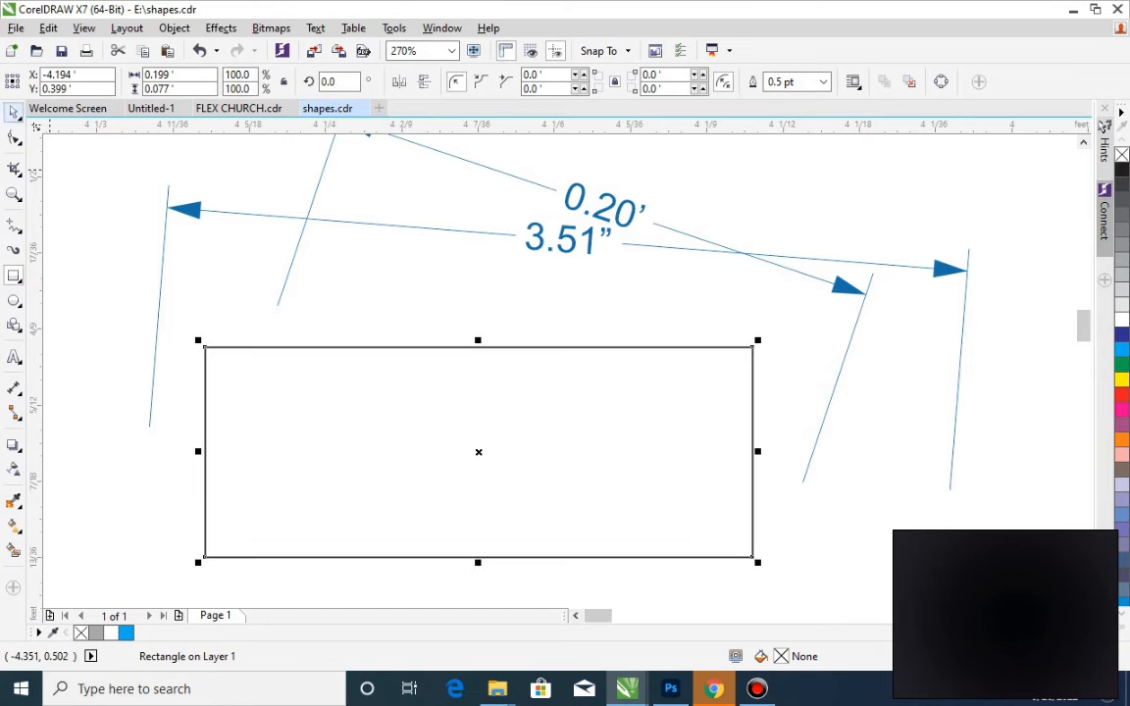
- Set the rectangle's width and height to 1 foot each
{"action": "left_click", "coordinate": [376, 383]}
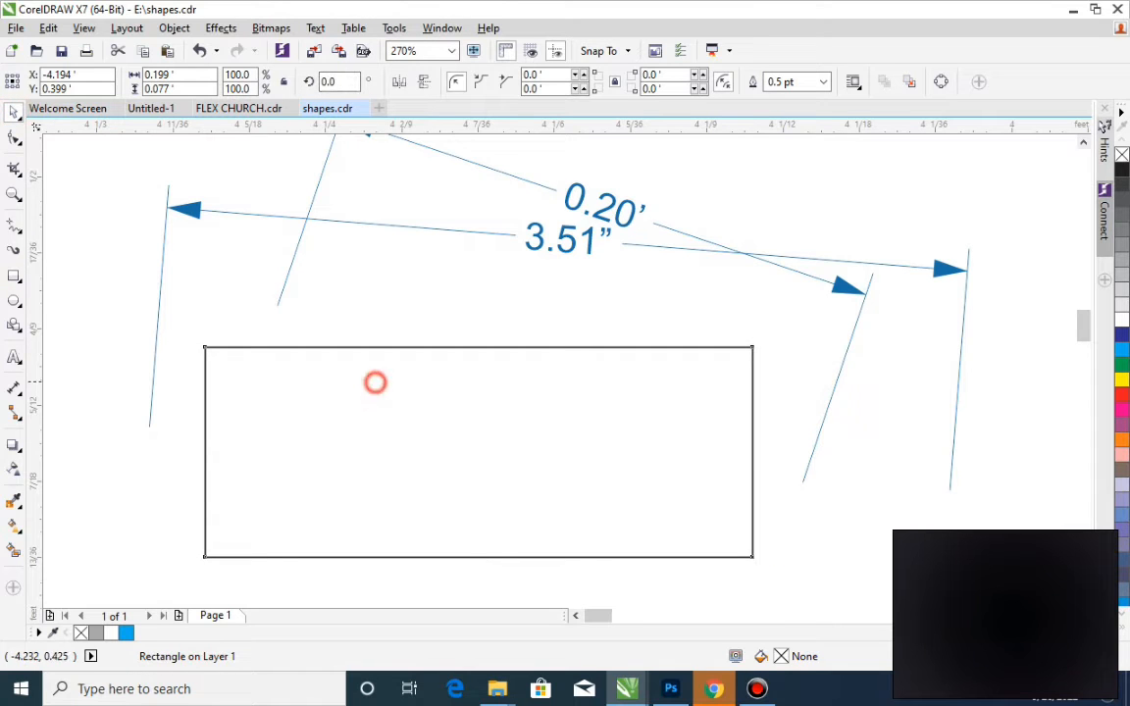
{"action": "left_click", "coordinate": [343, 382]}
{"action": "left_click", "coordinate": [341, 356]}
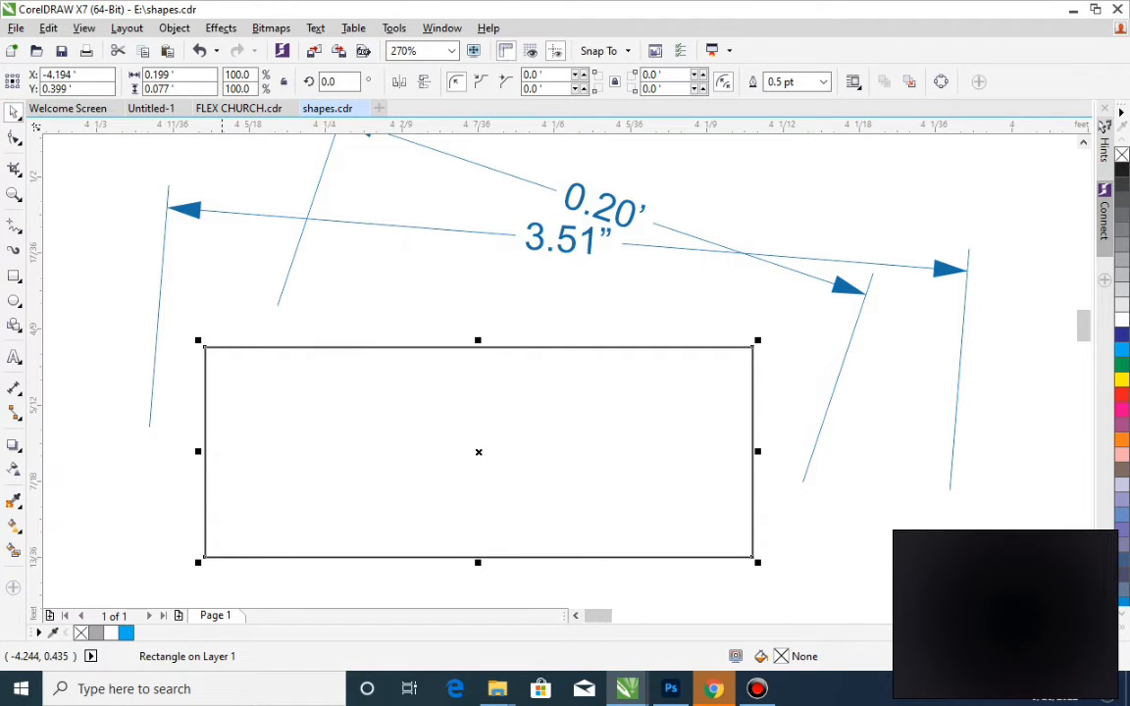
{"action": "left_click", "coordinate": [61, 393]}
{"action": "left_click", "coordinate": [250, 377]}
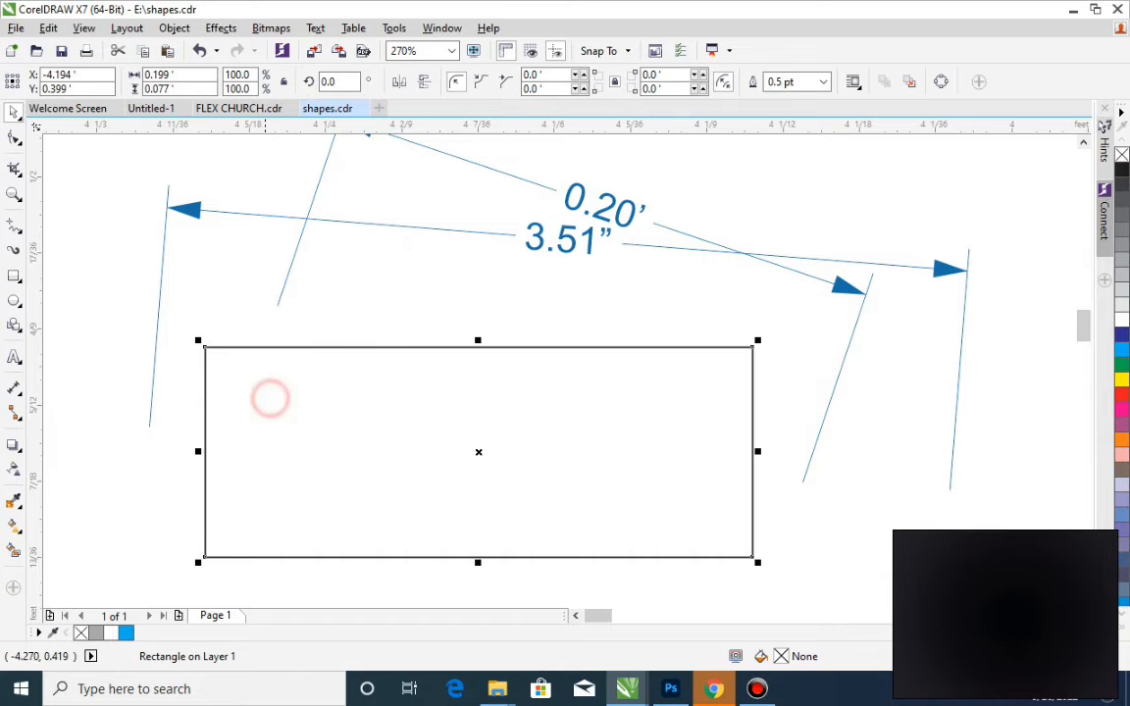
{"action": "left_click", "coordinate": [182, 74]}
{"action": "type", "text": "1"}
{"action": "key", "text": "Tab"}
{"action": "type", "text": "1"}
{"action": "key", "text": "Return"}
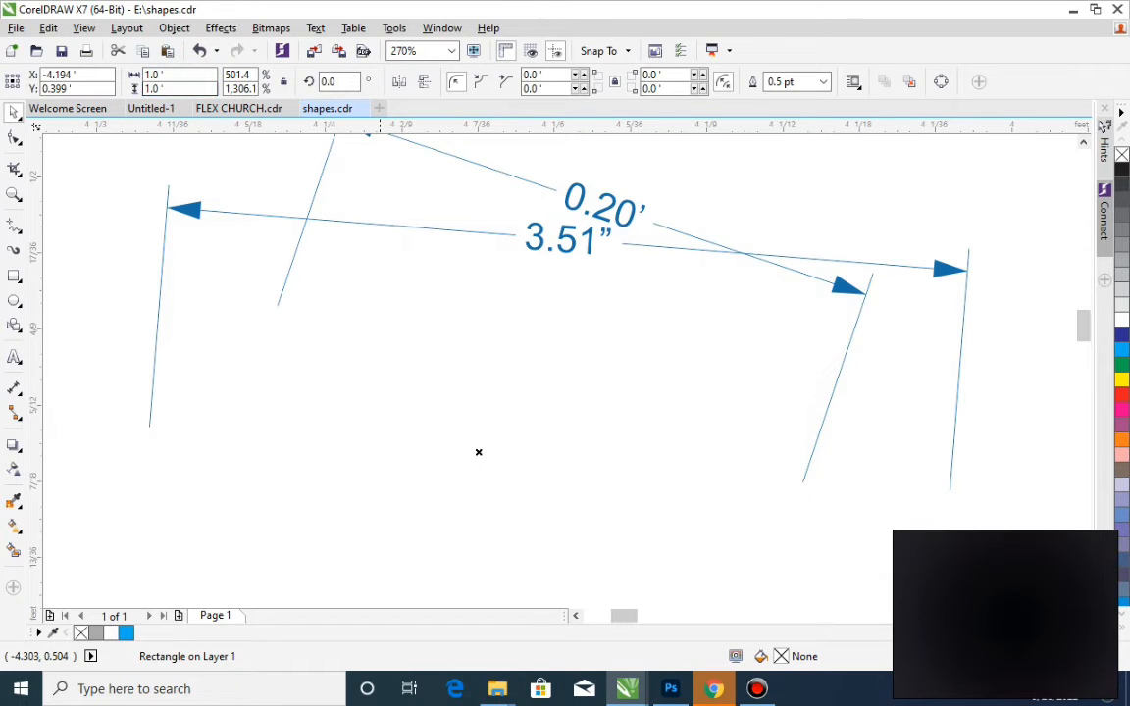
- Move the 1-foot square about 1.2 feet horizontally into the empty area clear of the parallel dimensions
{"action": "scroll", "coordinate": [703, 451], "scroll_direction": "down", "scroll_amount": 6}
{"action": "left_click_drag", "start_coordinate": [641, 433], "coordinate": [450, 419]}
{"action": "key", "text": "z"}
{"action": "left_click_drag", "start_coordinate": [391, 340], "coordinate": [624, 515]}
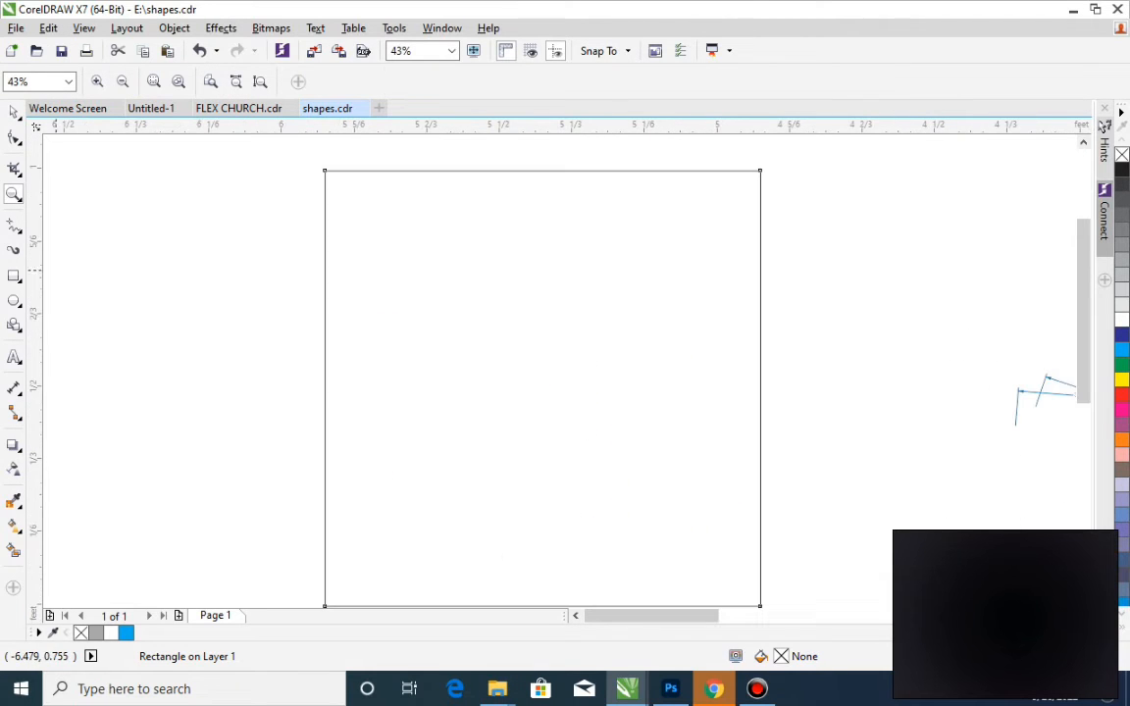
{"action": "left_click", "coordinate": [14, 113]}
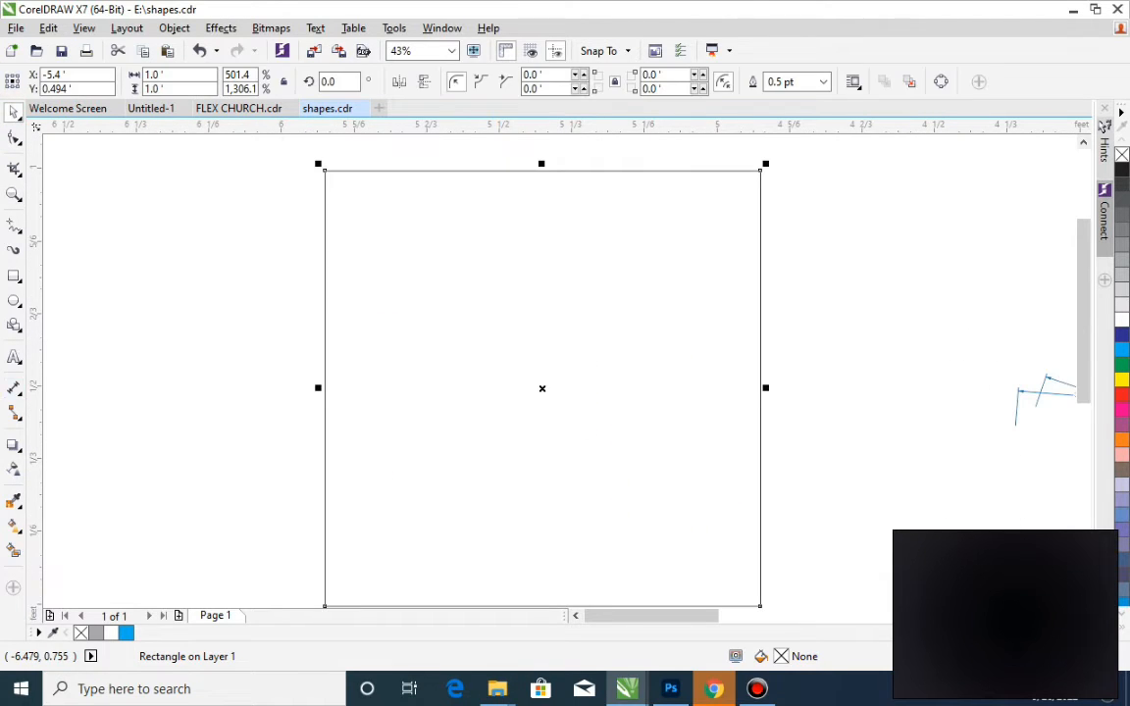
- Add a horizontal dimension across the square's full width, with its dimension line running through the square
{"action": "left_click", "coordinate": [14, 388]}
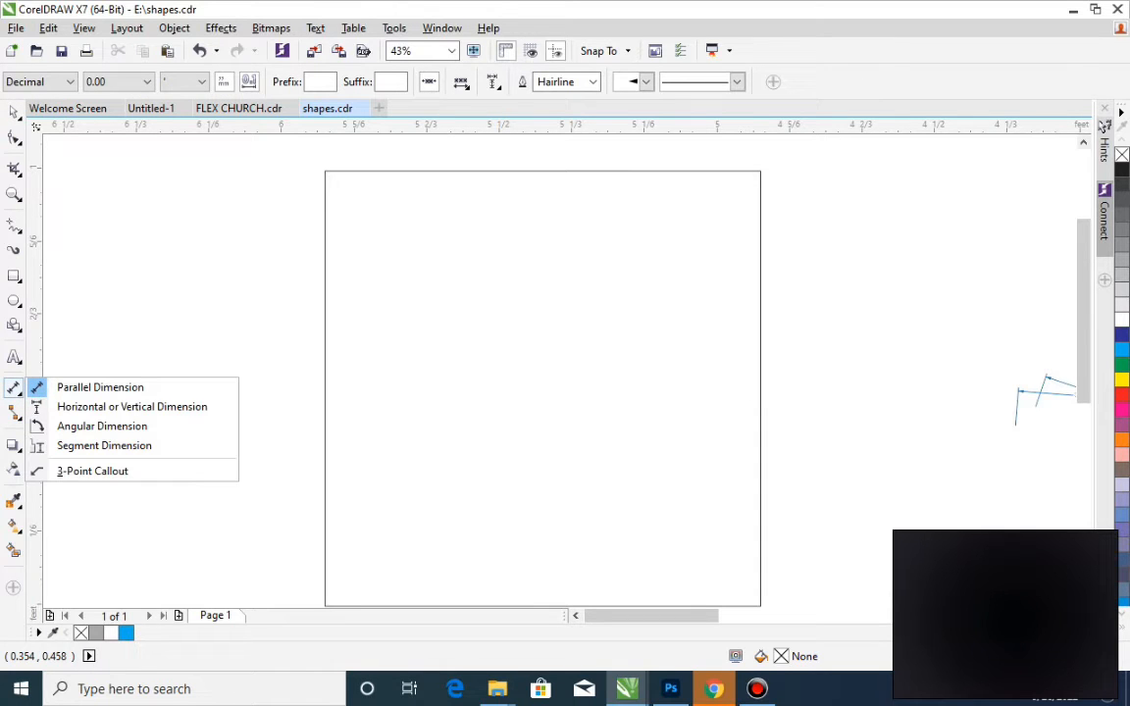
{"action": "left_click", "coordinate": [108, 406]}
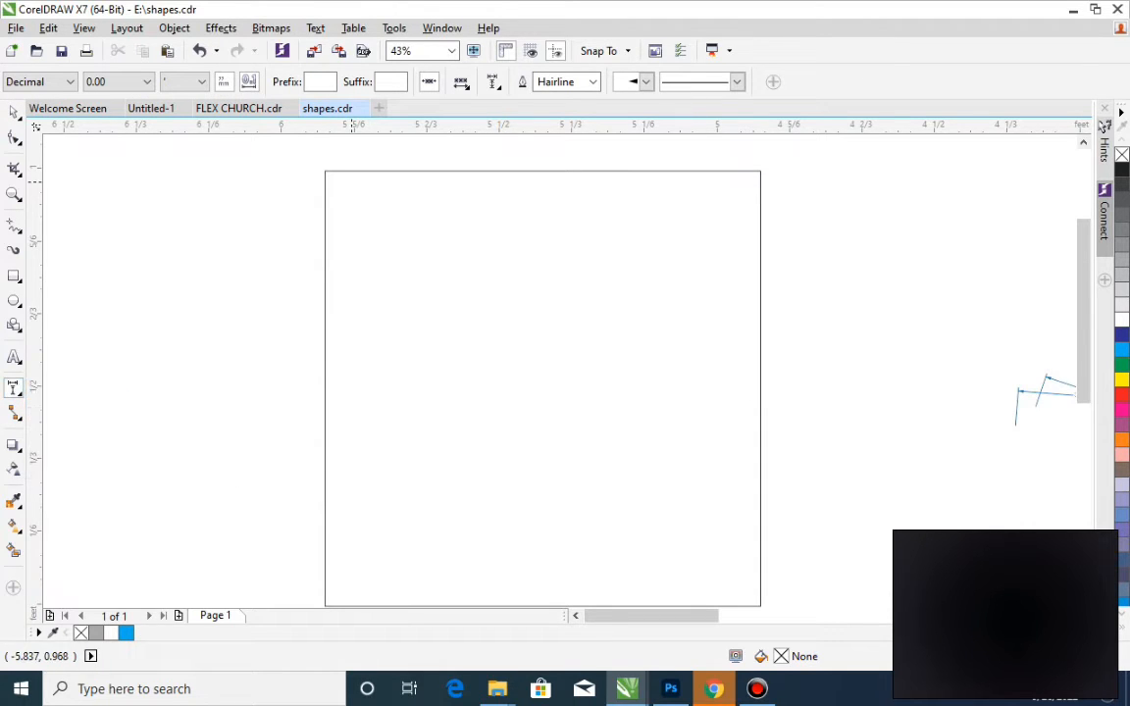
{"action": "left_click_drag", "start_coordinate": [325, 170], "coordinate": [761, 472]}
{"action": "left_click", "coordinate": [760, 399]}
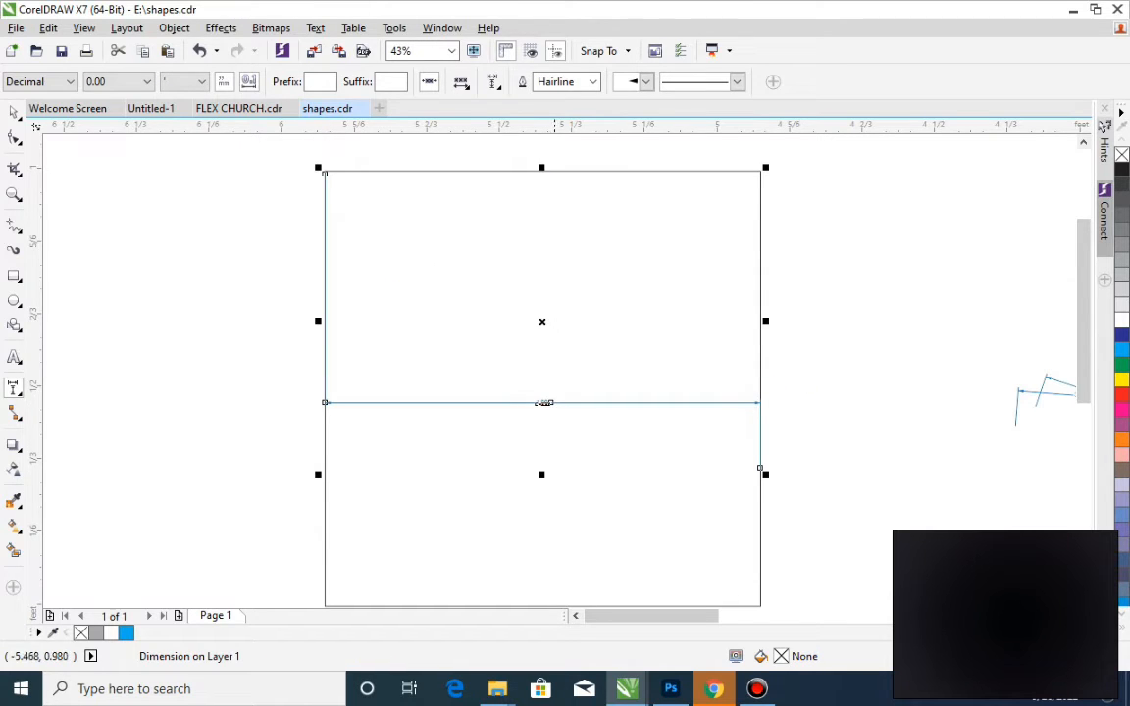
- Try to shift the whole horizontal dimension sideways off the square
{"action": "key", "text": "space"}
{"action": "left_click_drag", "start_coordinate": [543, 323], "coordinate": [383, 310]}
{"action": "key", "text": "ctrl+z"}
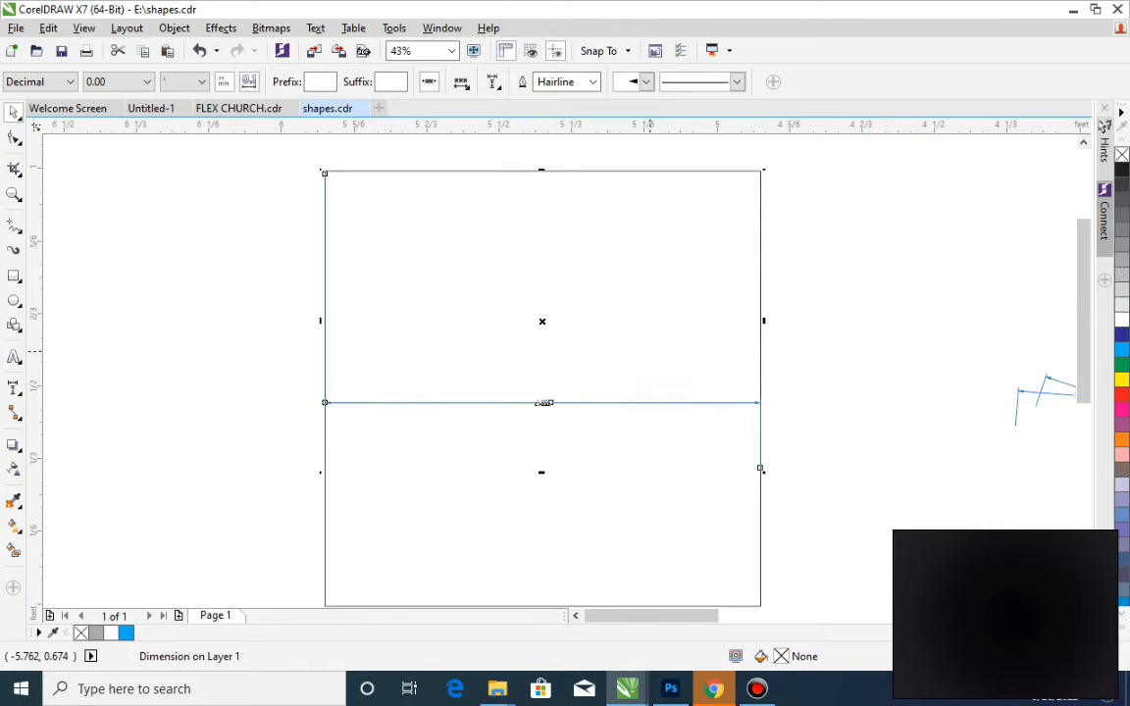
- Reposition the horizontal dimension so its line runs just above the square's upper edge
{"action": "key", "text": "z"}
{"action": "left_click_drag", "start_coordinate": [491, 381], "coordinate": [579, 413]}
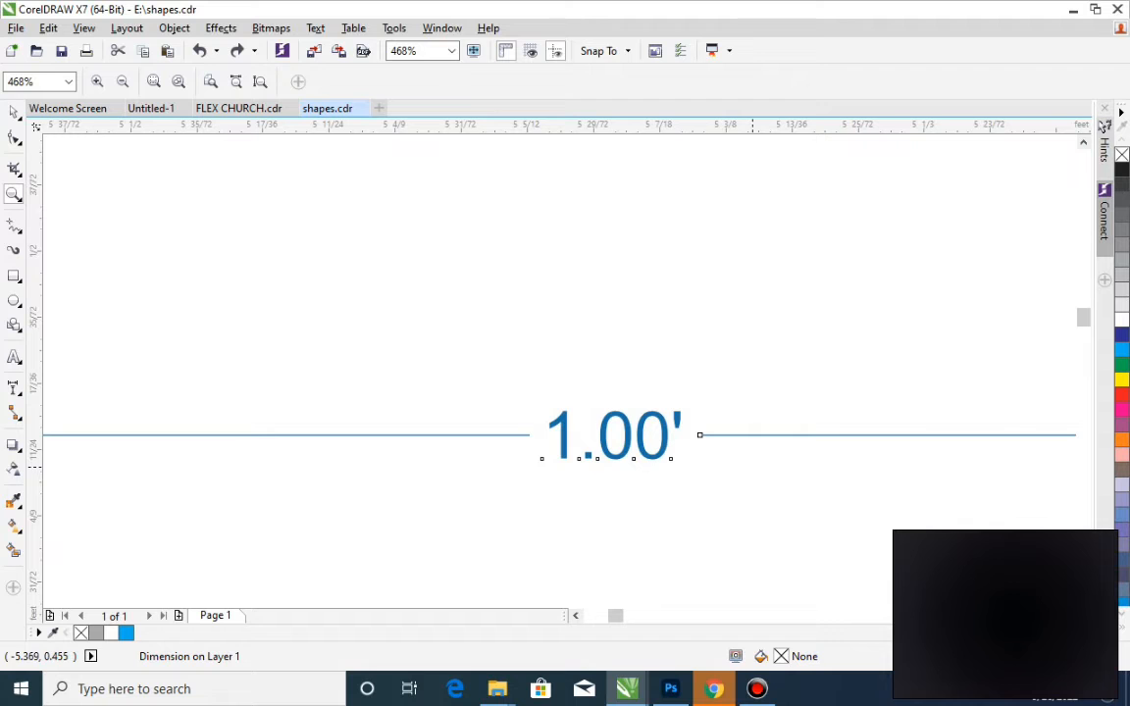
{"action": "key", "text": "F4"}
{"action": "left_click_drag", "start_coordinate": [59, 250], "coordinate": [234, 405]}
{"action": "key", "text": "space"}
{"action": "left_click", "coordinate": [171, 295]}
{"action": "left_click", "coordinate": [337, 402]}
{"action": "left_click", "coordinate": [338, 404]}
{"action": "left_click_drag", "start_coordinate": [338, 404], "coordinate": [337, 194]}
- Examine the horizontal dimension above the square up close and view the complete drawing
{"action": "key", "text": "z"}
{"action": "left_click_drag", "start_coordinate": [251, 169], "coordinate": [812, 290]}
{"action": "left_click", "coordinate": [653, 250]}
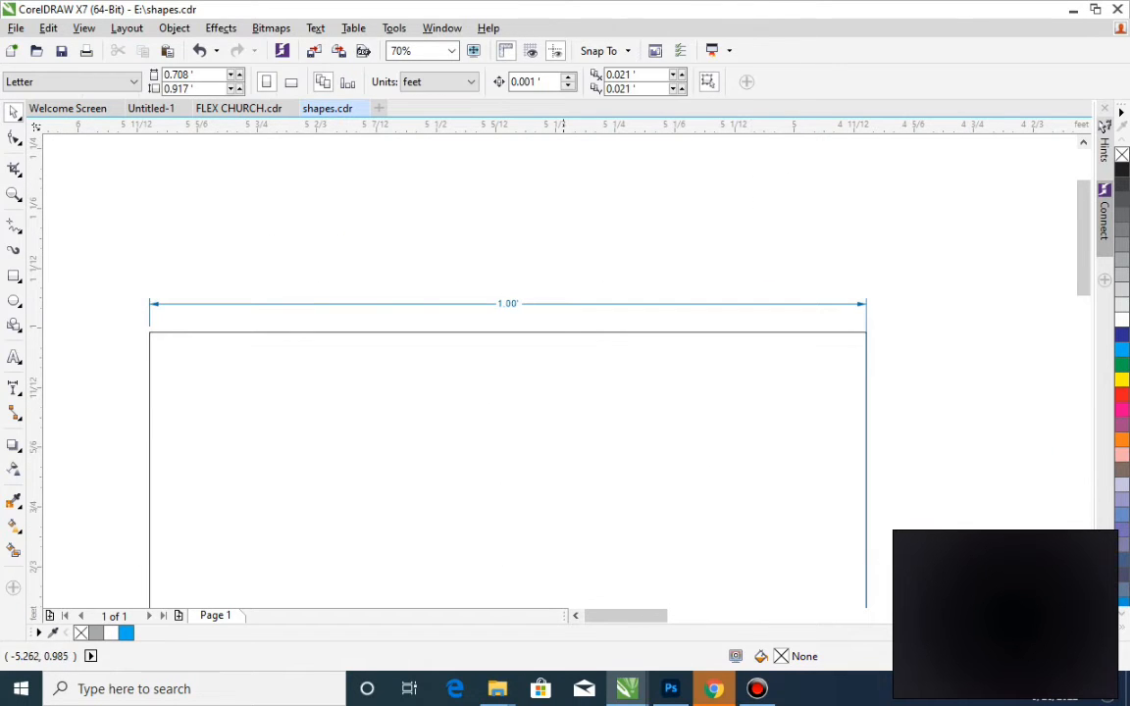
{"action": "left_click", "coordinate": [522, 304]}
{"action": "left_click", "coordinate": [547, 250]}
{"action": "key", "text": "F4"}
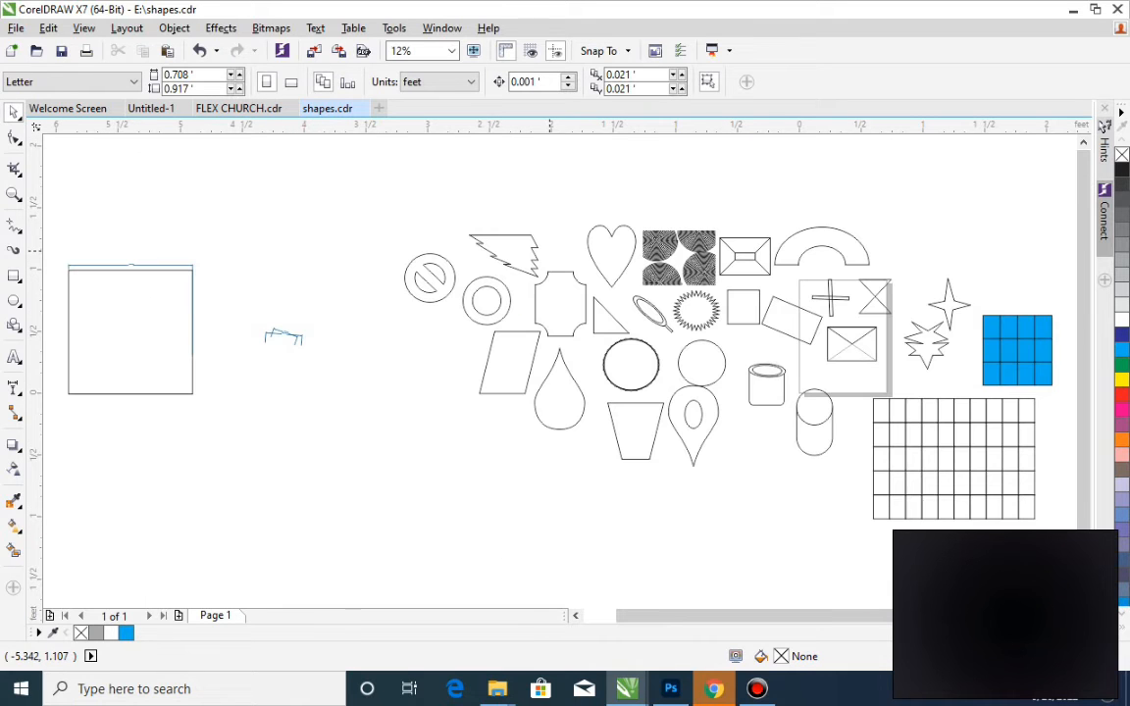
- Set the square's height to 0.5 feet, making it a rectangle
{"action": "key", "text": "z"}
{"action": "left_click_drag", "start_coordinate": [51, 241], "coordinate": [271, 415]}
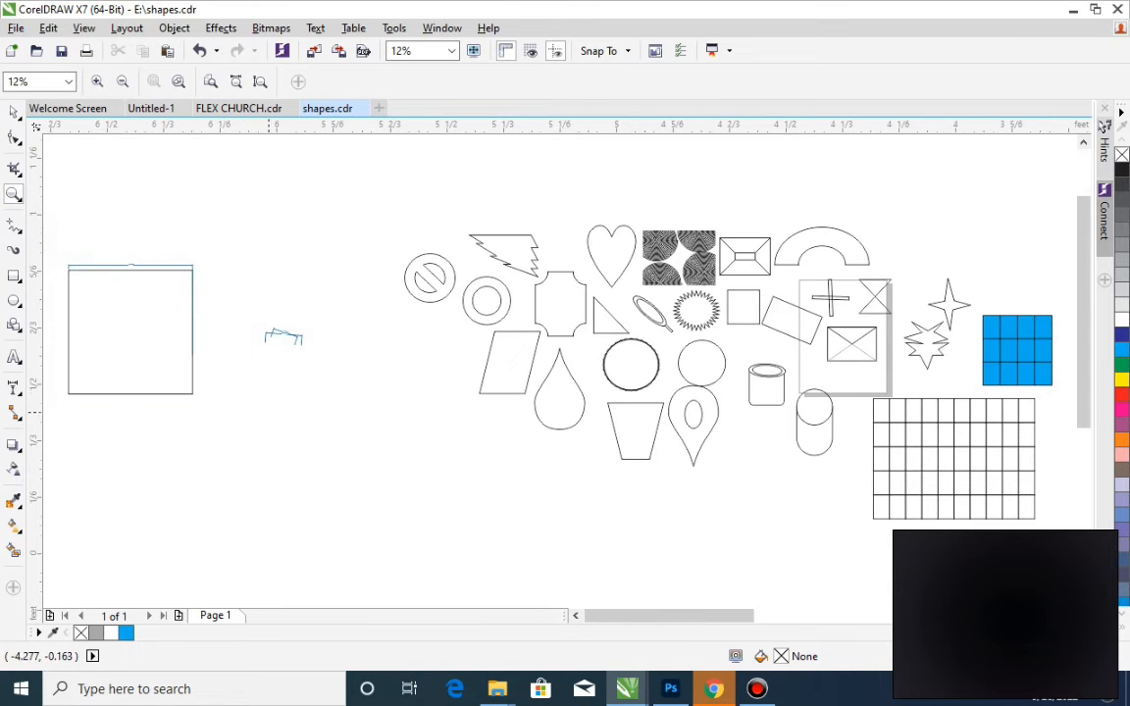
{"action": "key", "text": "space"}
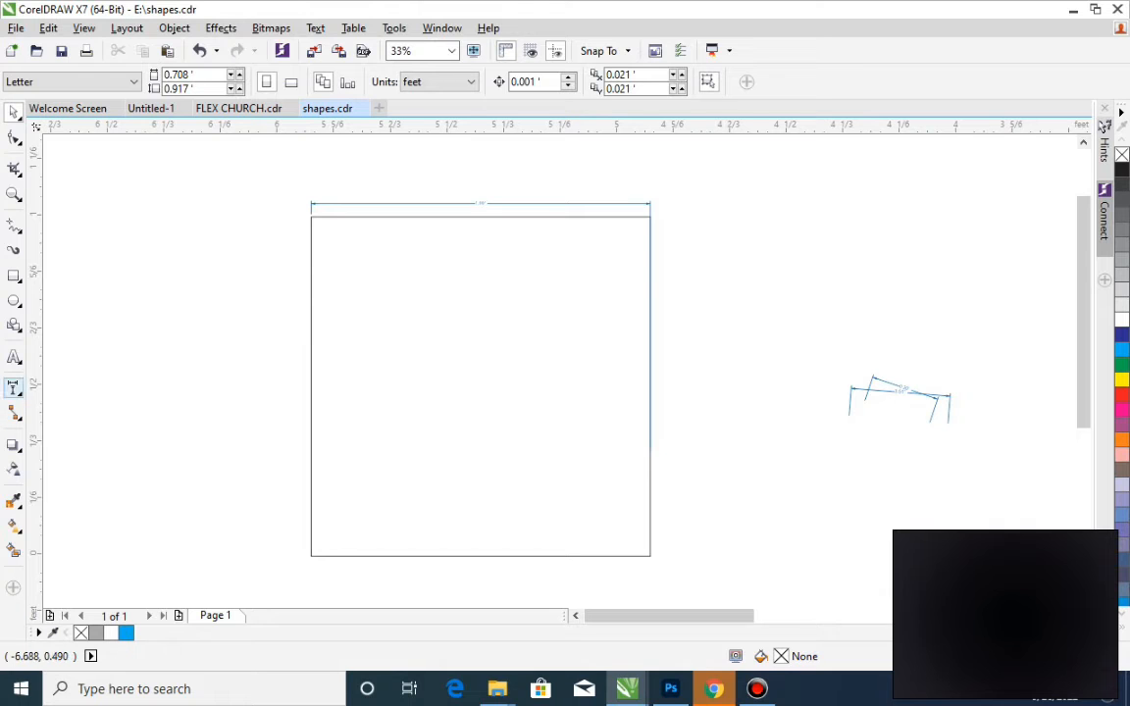
{"action": "left_click", "coordinate": [15, 389]}
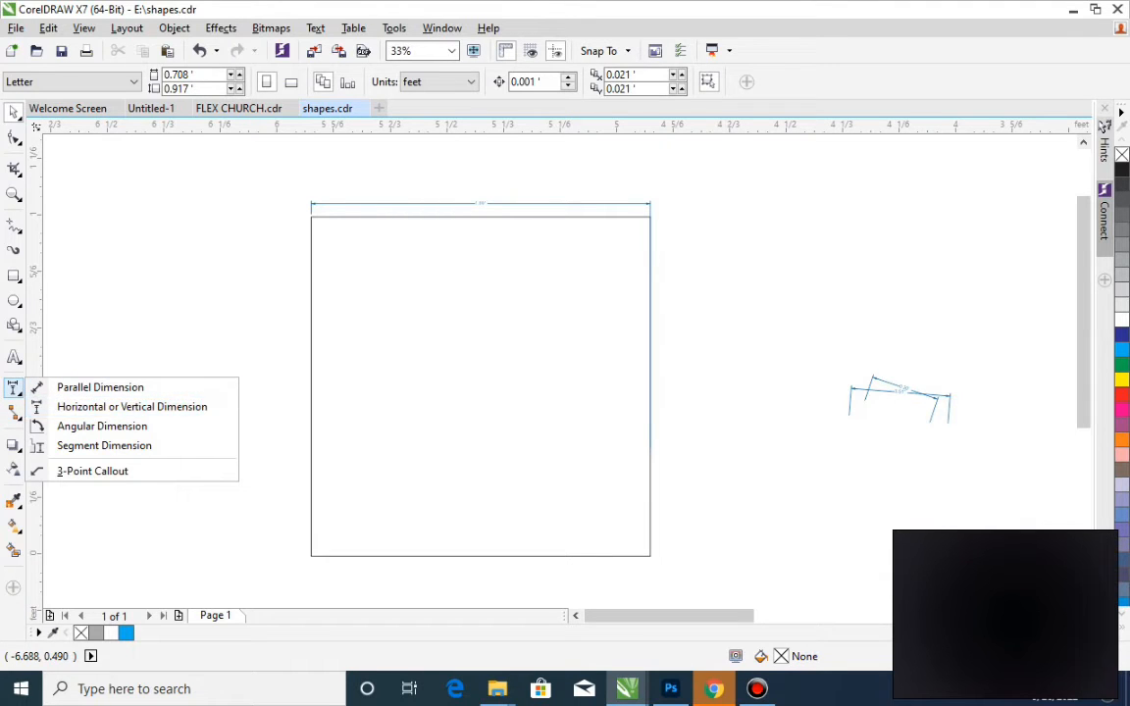
{"action": "left_click", "coordinate": [400, 358]}
{"action": "left_click", "coordinate": [419, 407]}
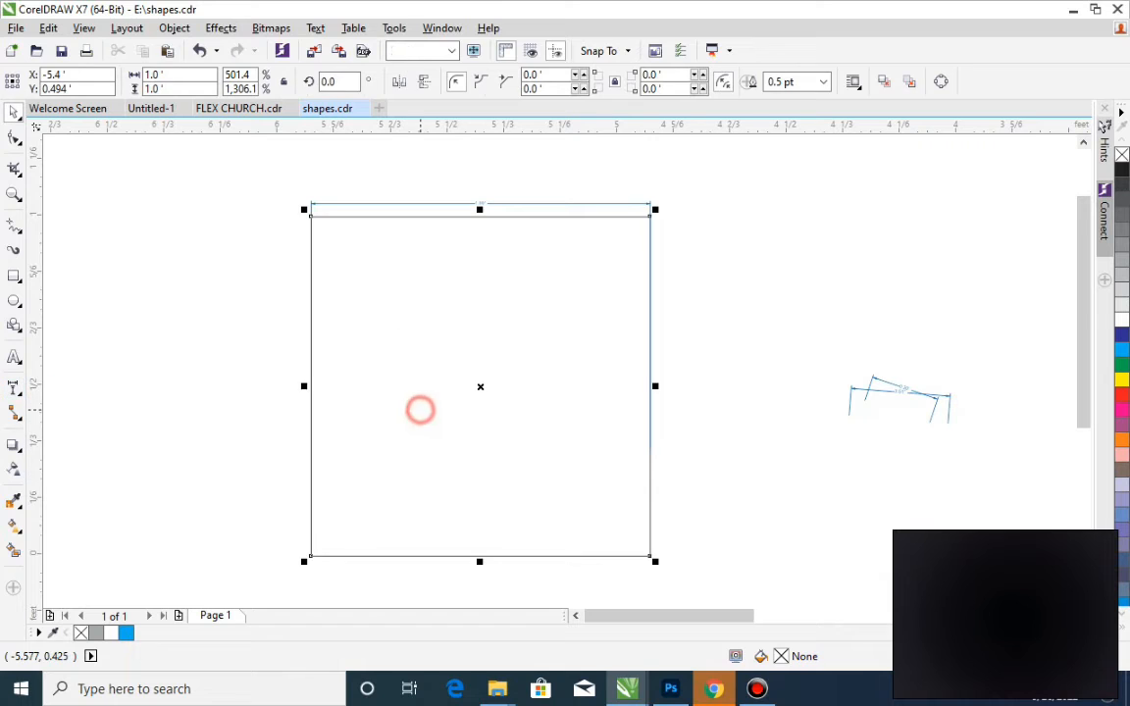
{"action": "left_click", "coordinate": [157, 89]}
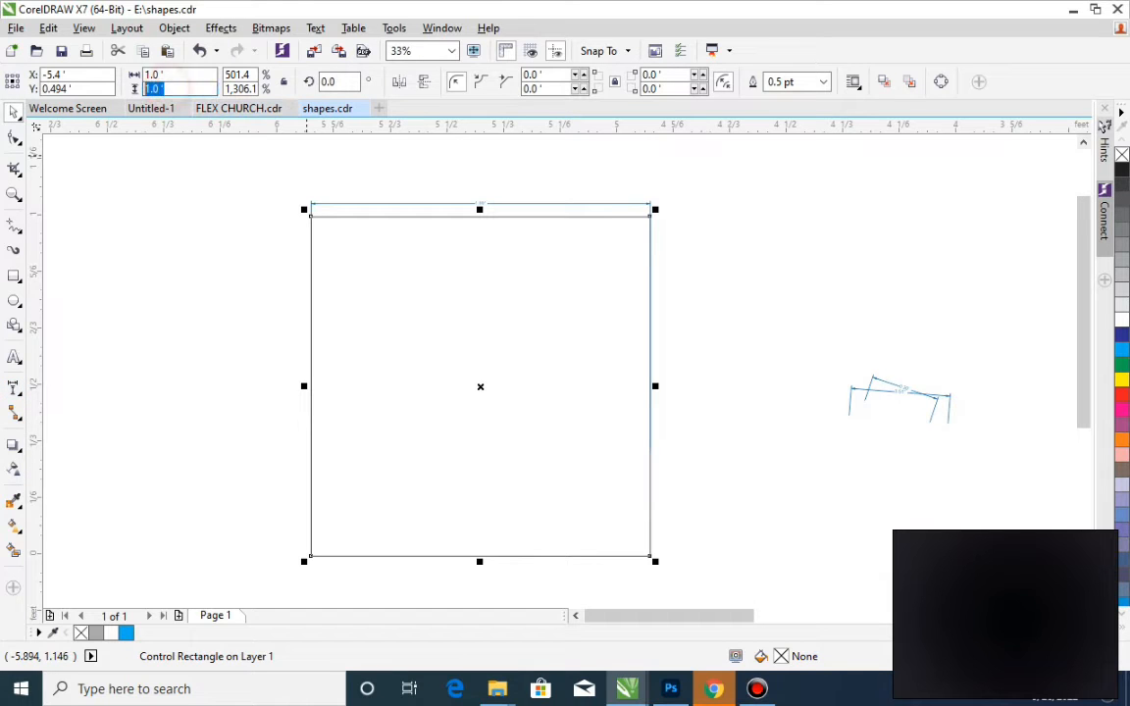
{"action": "type", "text": "0.5"}
{"action": "key", "text": "Return"}
{"action": "left_click", "coordinate": [632, 244]}
{"action": "left_click", "coordinate": [482, 361]}
- Add a parallel dimension about 0.53 feet long beside the rectangle's left edge, from its lower-left corner to slightly above its upper-left corner
{"action": "key", "text": "z"}
{"action": "left_click_drag", "start_coordinate": [260, 245], "coordinate": [739, 498]}
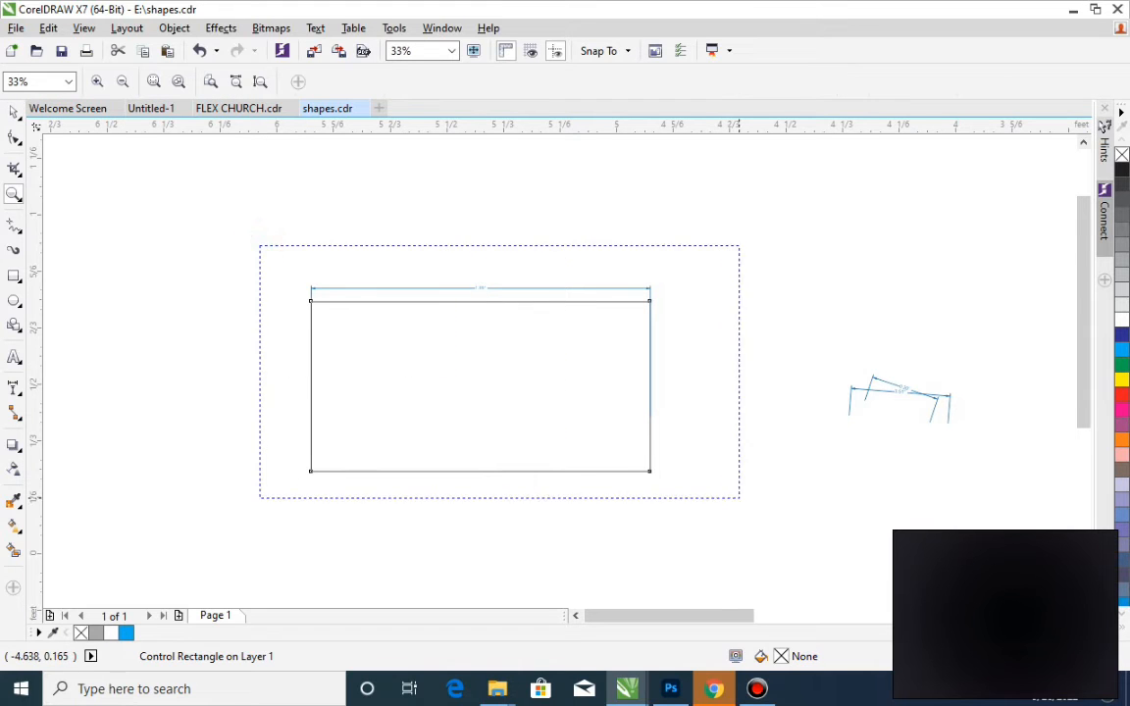
{"action": "key", "text": "space"}
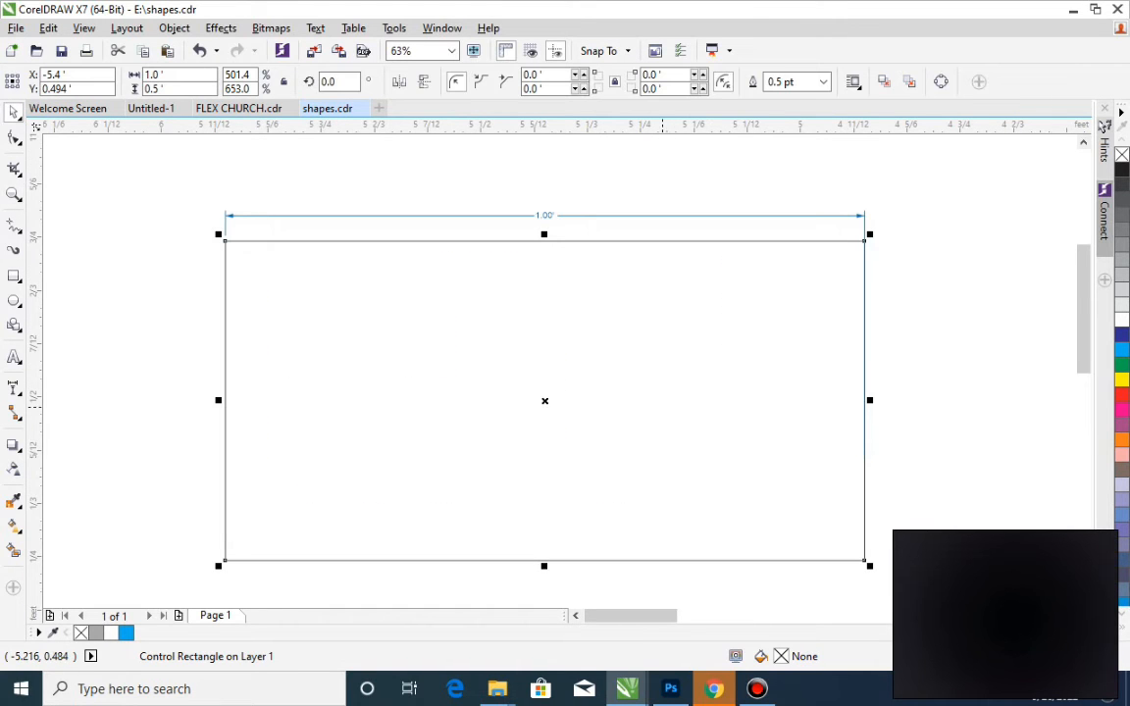
{"action": "left_click", "coordinate": [631, 399]}
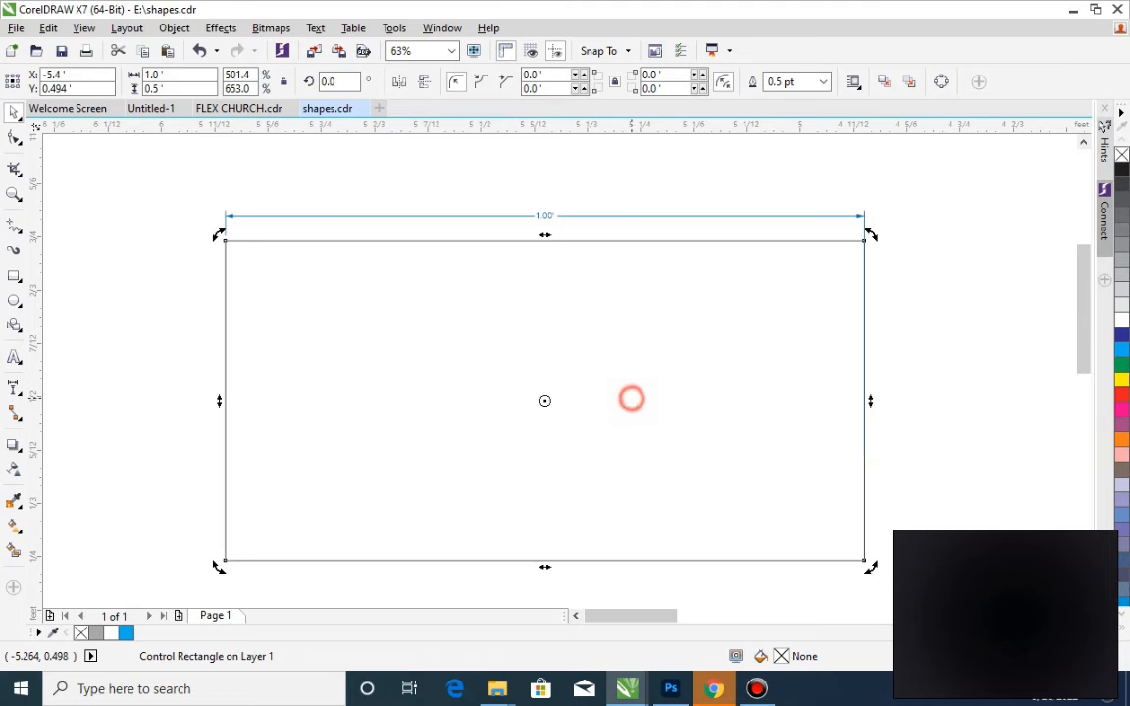
{"action": "left_click", "coordinate": [1009, 338]}
{"action": "left_click", "coordinate": [718, 428]}
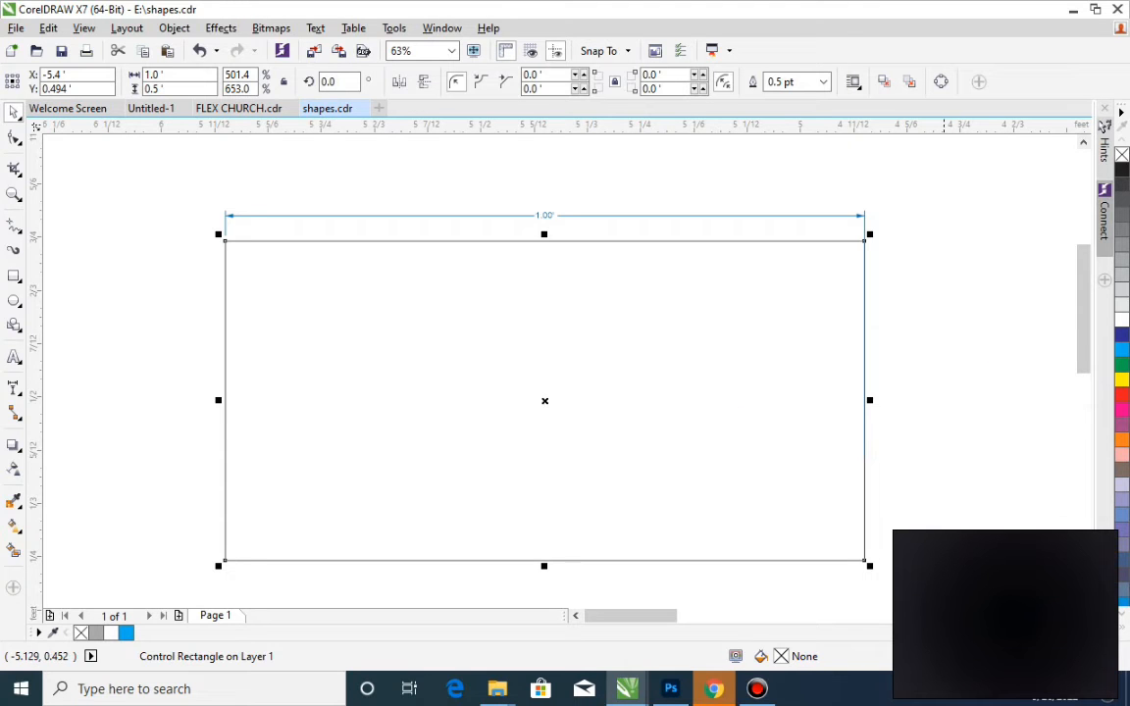
{"action": "left_click", "coordinate": [18, 392]}
{"action": "left_click", "coordinate": [17, 391]}
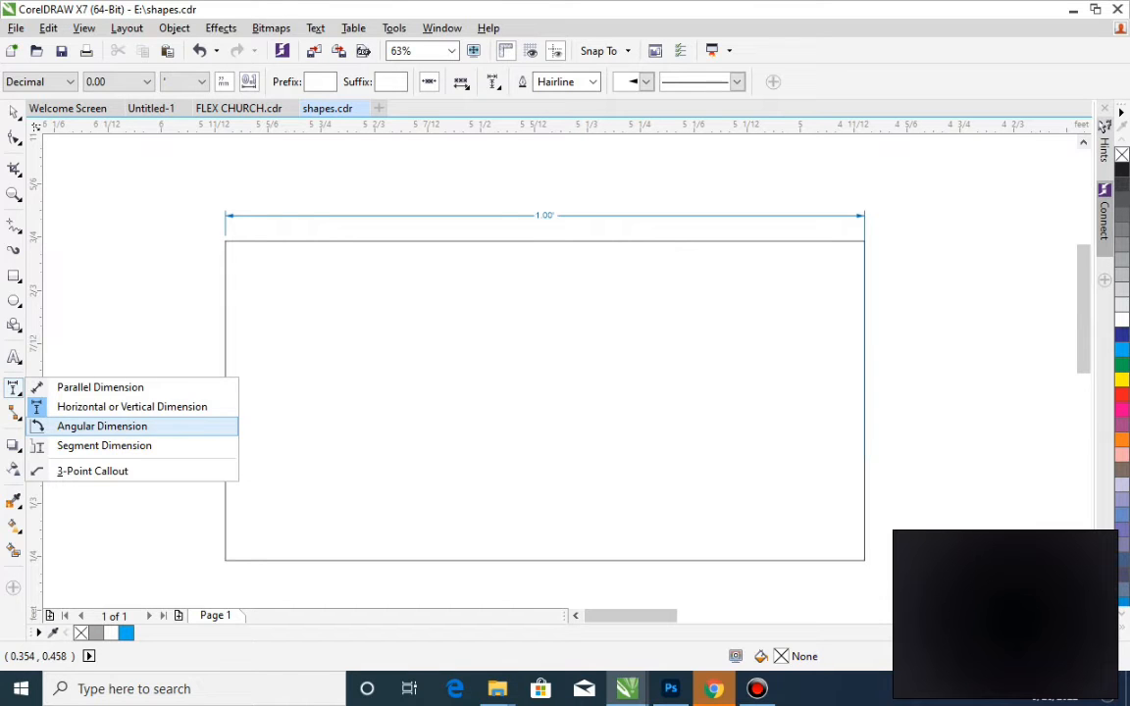
{"action": "left_click", "coordinate": [128, 388]}
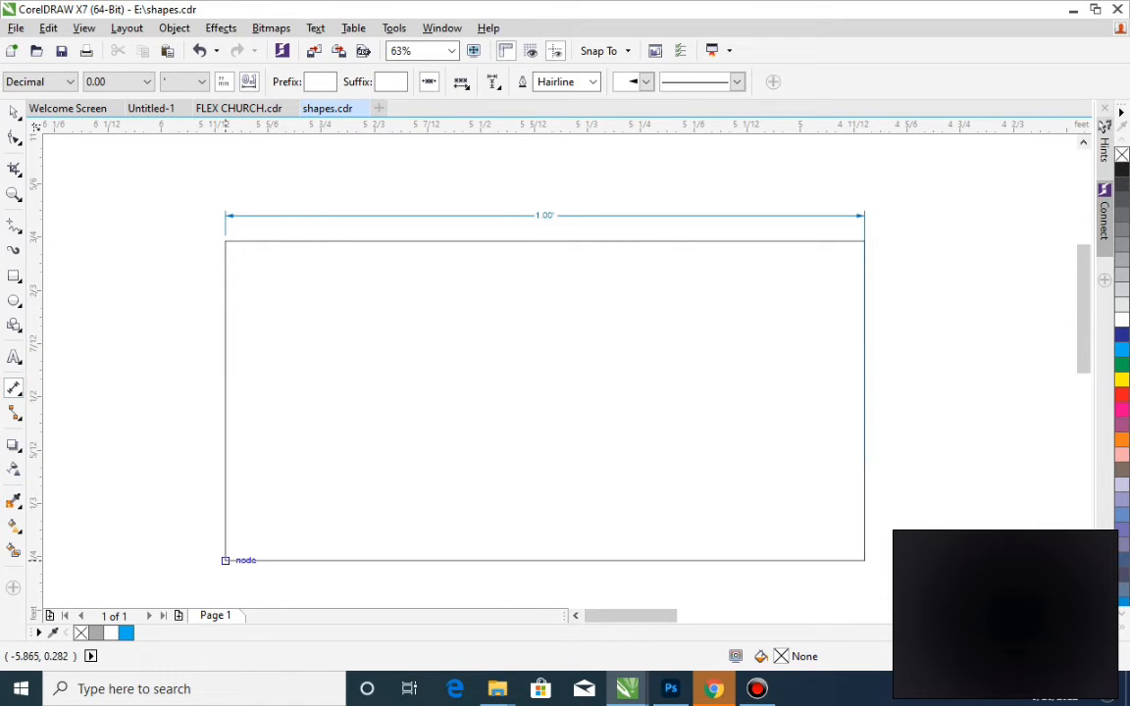
{"action": "left_click_drag", "start_coordinate": [225, 561], "coordinate": [226, 222]}
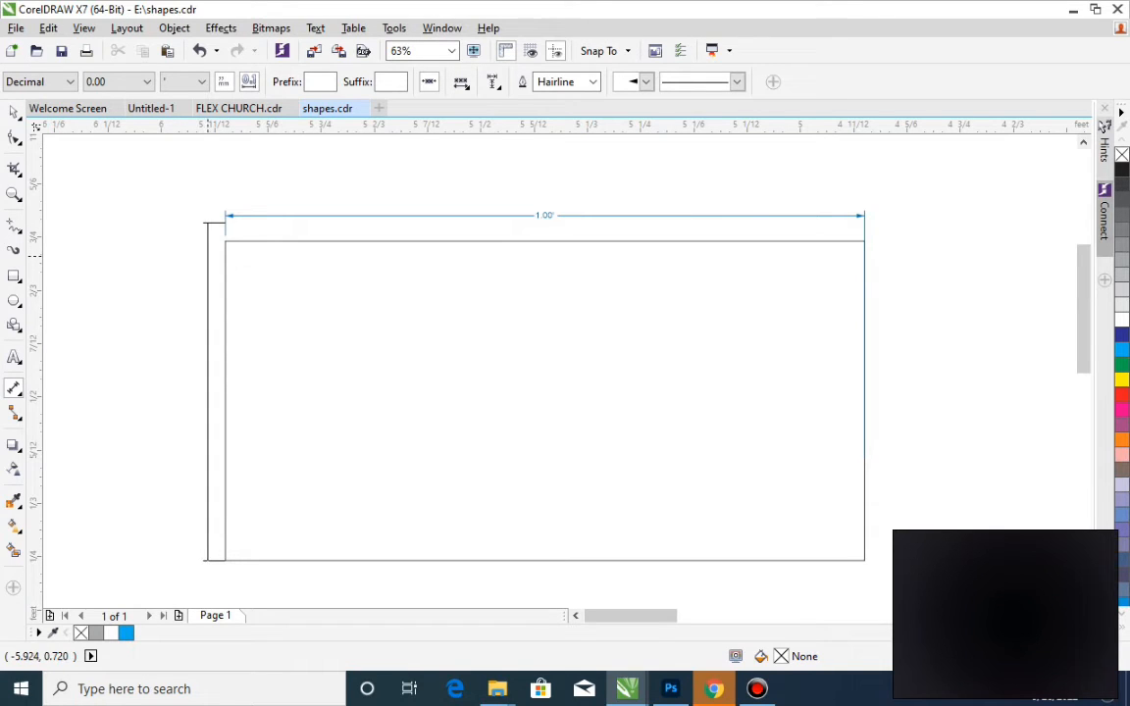
{"action": "left_click", "coordinate": [213, 279]}
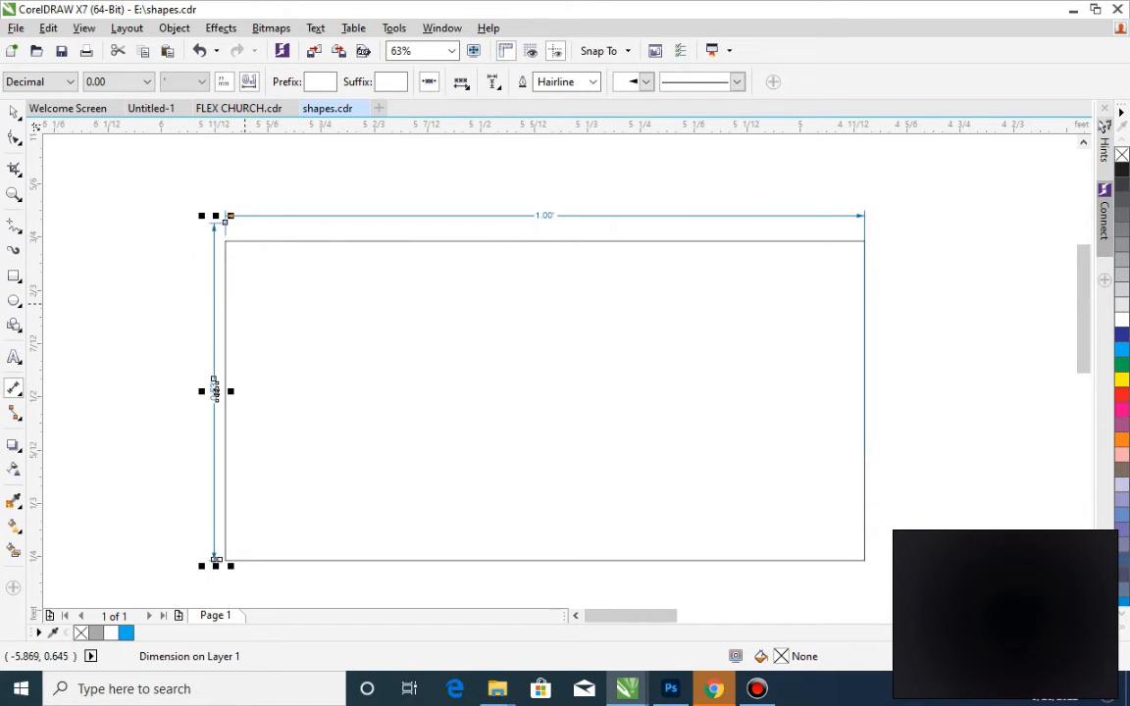
{"action": "left_click", "coordinate": [149, 307]}
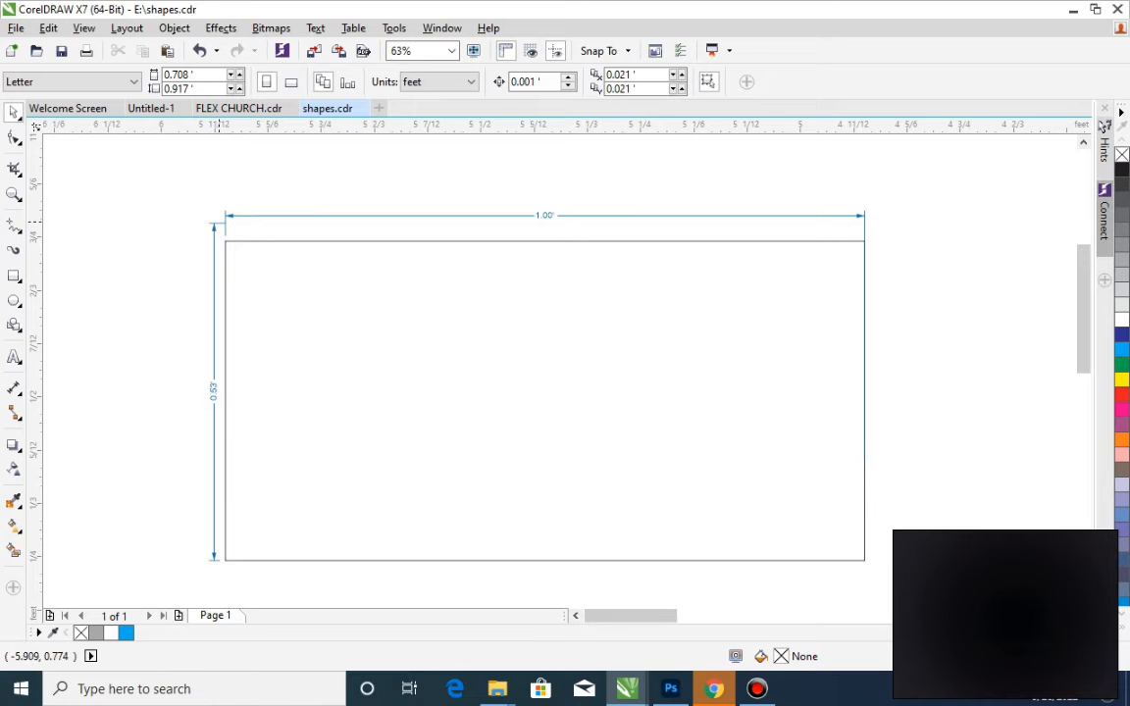
- Shorten the vertical dimension so its upper end meets the rectangle's upper-left corner
{"action": "left_click", "coordinate": [214, 234]}
{"action": "left_click_drag", "start_coordinate": [217, 216], "coordinate": [218, 240]}
{"action": "left_click", "coordinate": [192, 300]}
- Examine the vertical dimension's text up close and view the rectangle with both of its dimensions
{"action": "key", "text": "z"}
{"action": "left_click", "coordinate": [191, 363]}
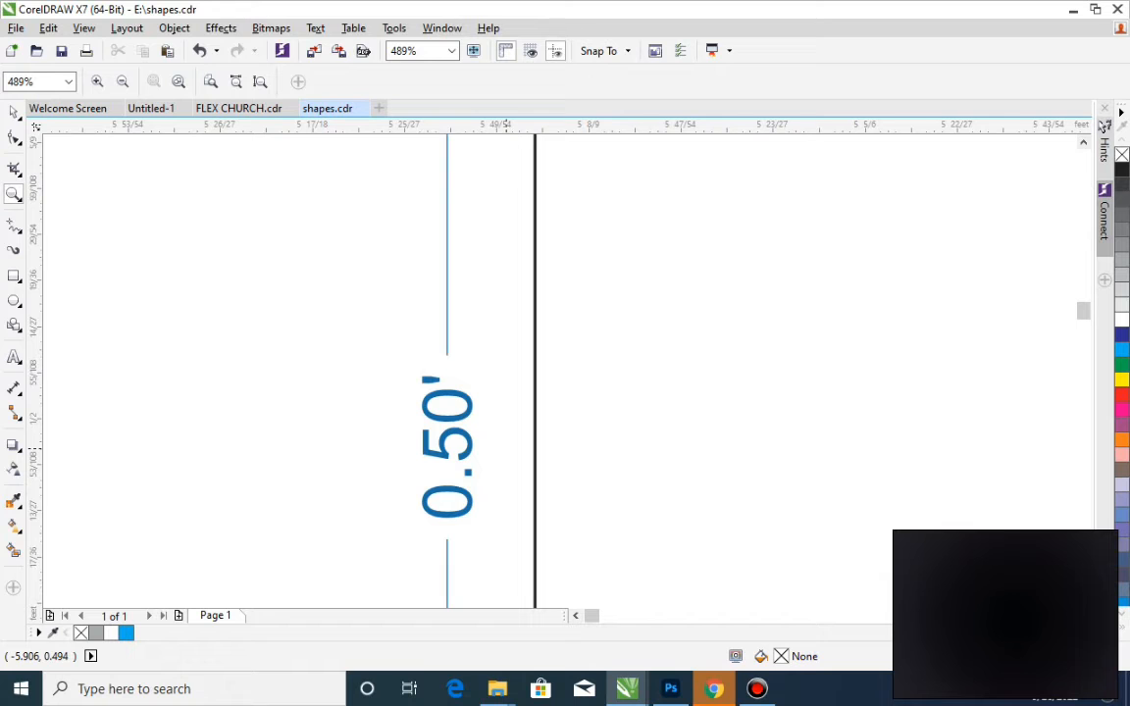
{"action": "scroll", "coordinate": [385, 278], "scroll_direction": "down", "scroll_amount": 5}
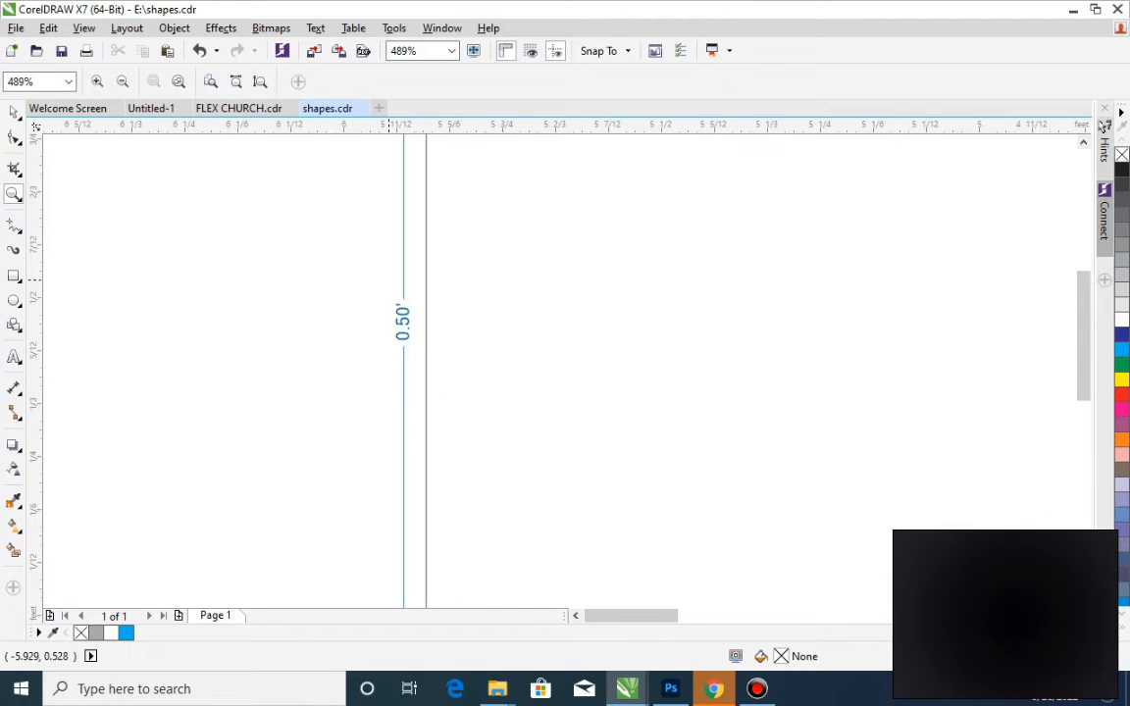
{"action": "left_click_drag", "start_coordinate": [313, 194], "coordinate": [625, 347]}
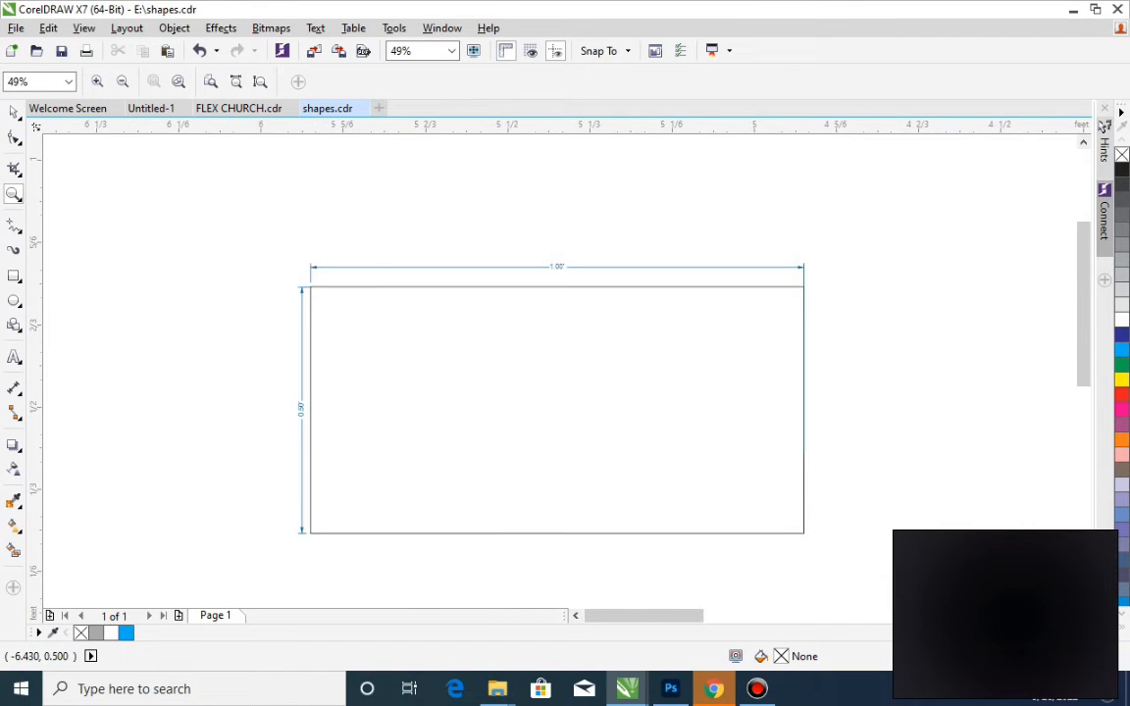
{"action": "left_click", "coordinate": [14, 111]}
{"action": "left_click", "coordinate": [227, 363]}
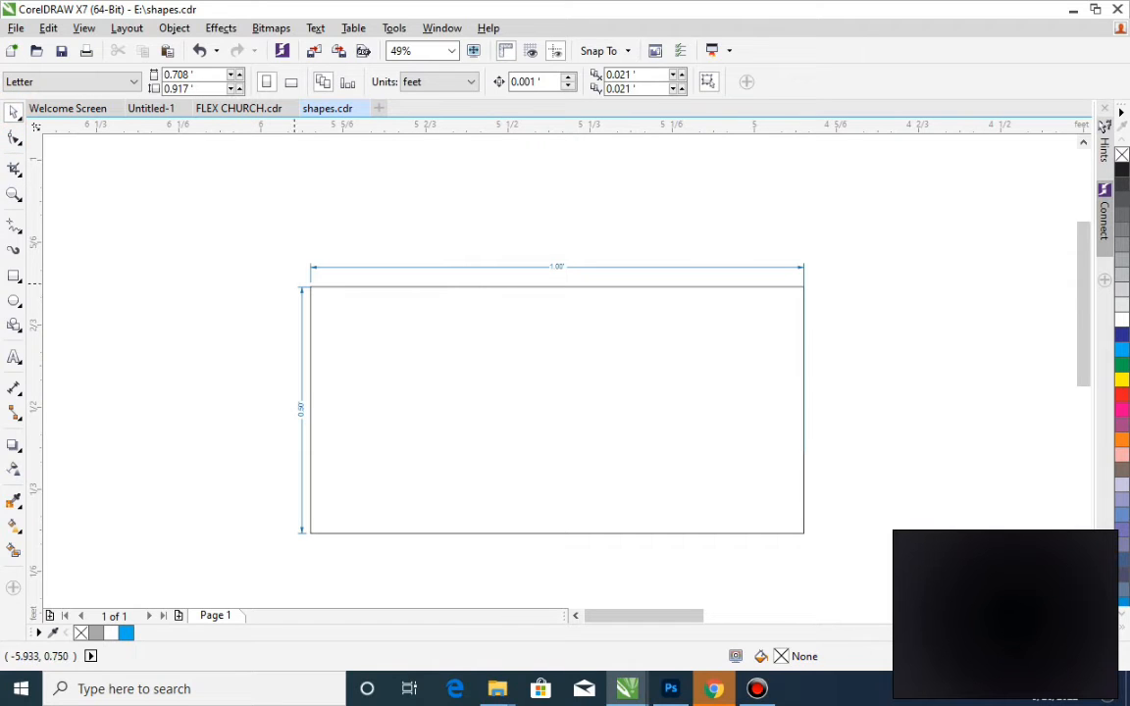
{"action": "key", "text": "z"}
{"action": "left_click_drag", "start_coordinate": [272, 247], "coordinate": [827, 554]}
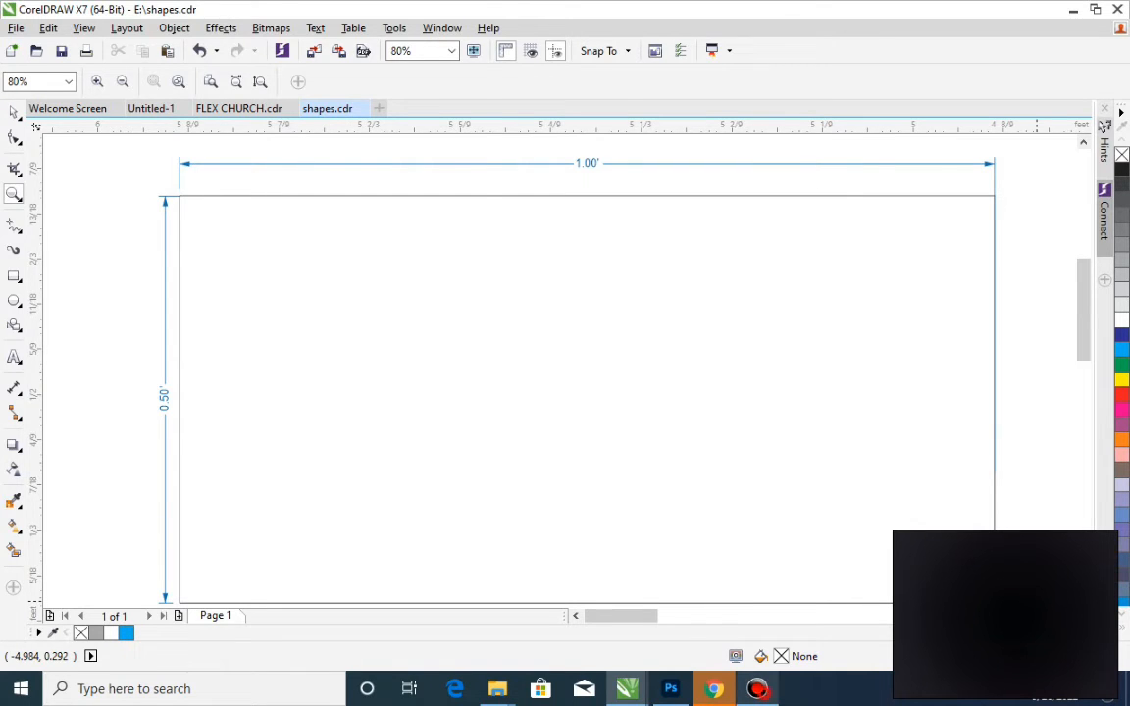
{"action": "left_click", "coordinate": [757, 688]}
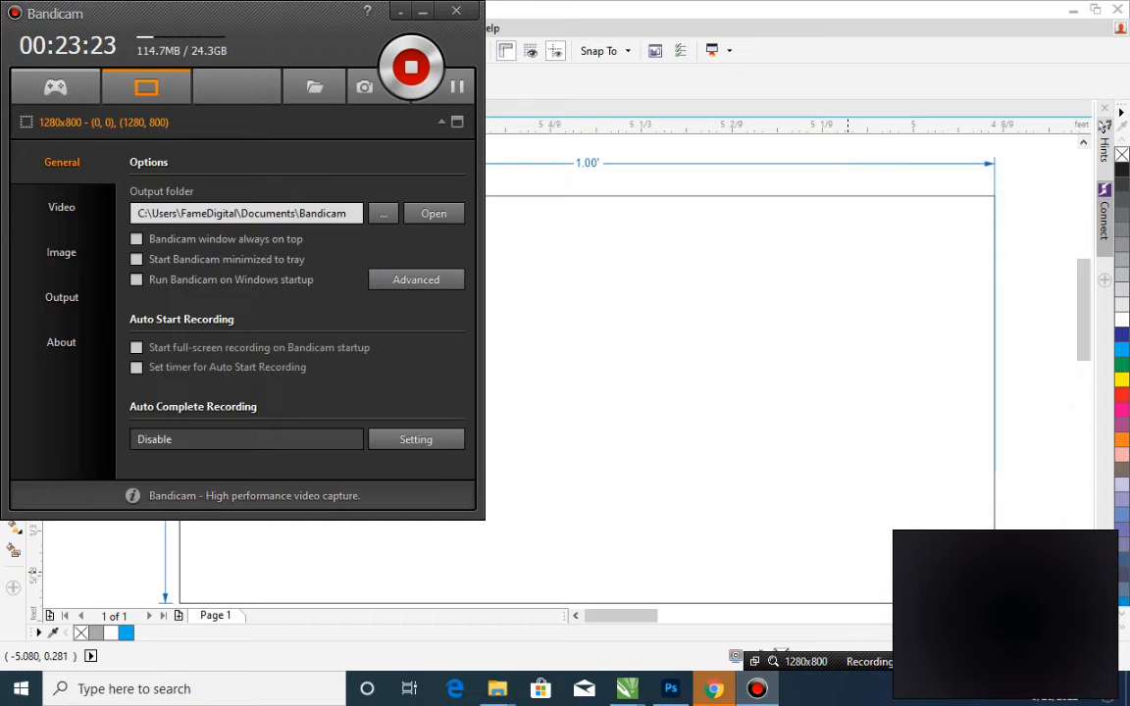
{"action": "left_click", "coordinate": [848, 573]}
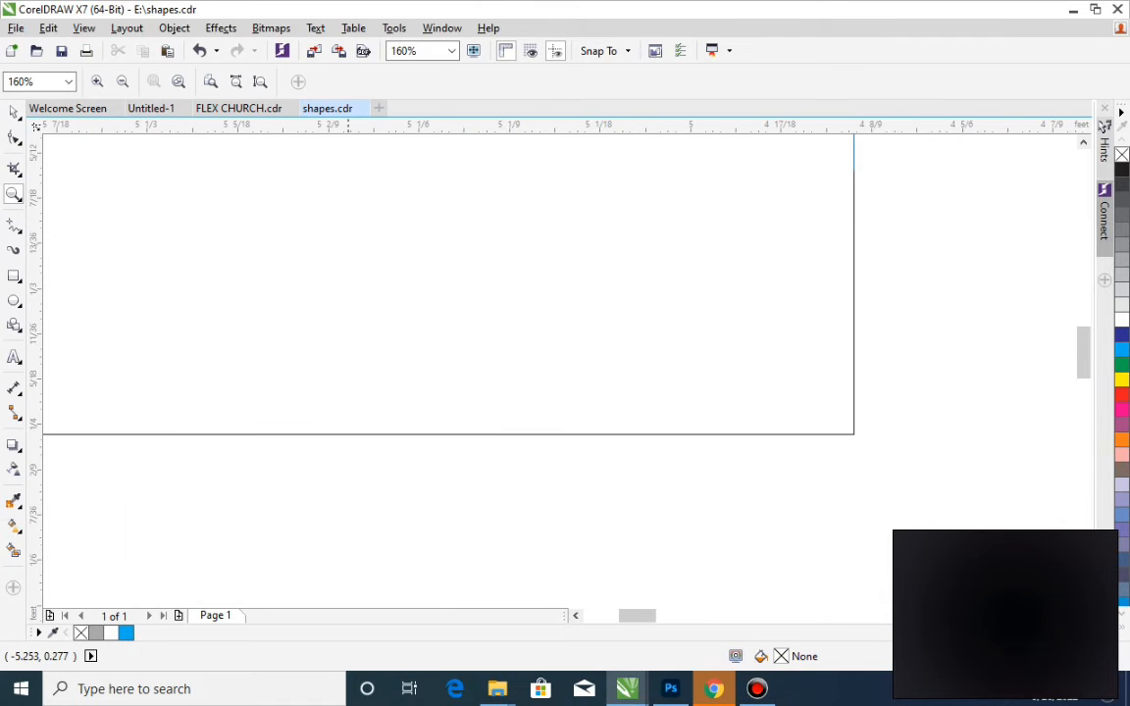
{"action": "scroll", "coordinate": [349, 371], "scroll_direction": "down", "scroll_amount": 3}
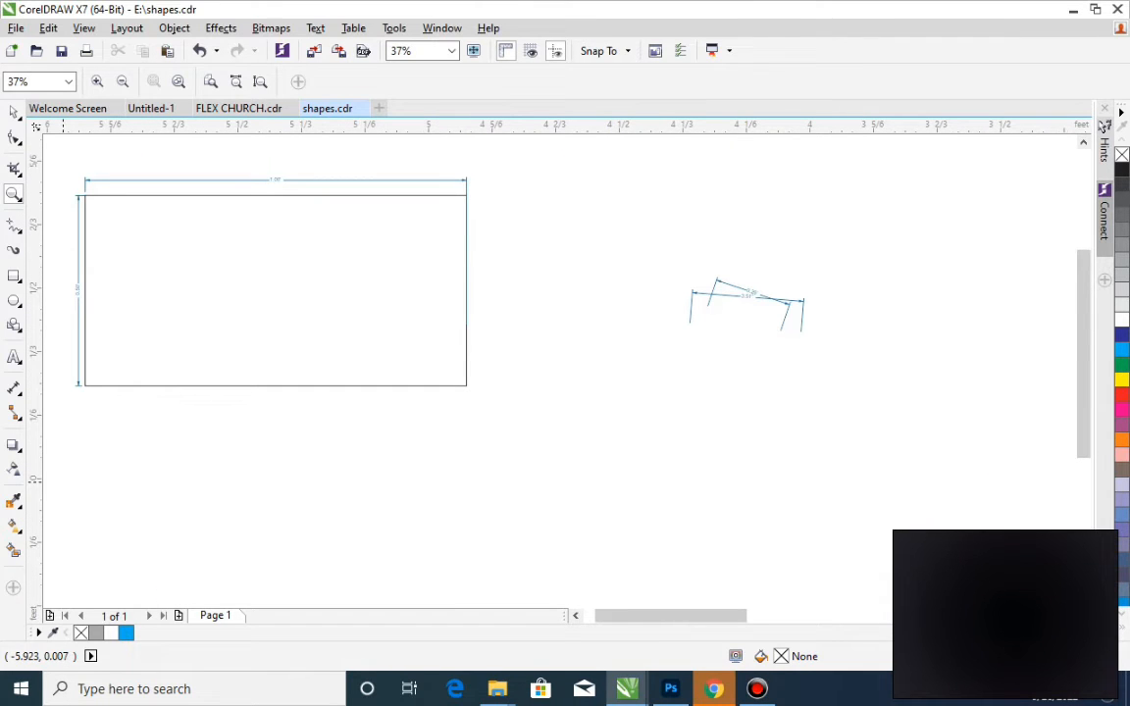
- Draw an angular dimension of about 159 degrees with its vertex just below the rectangle and one arm crossing it
{"action": "left_click", "coordinate": [14, 112]}
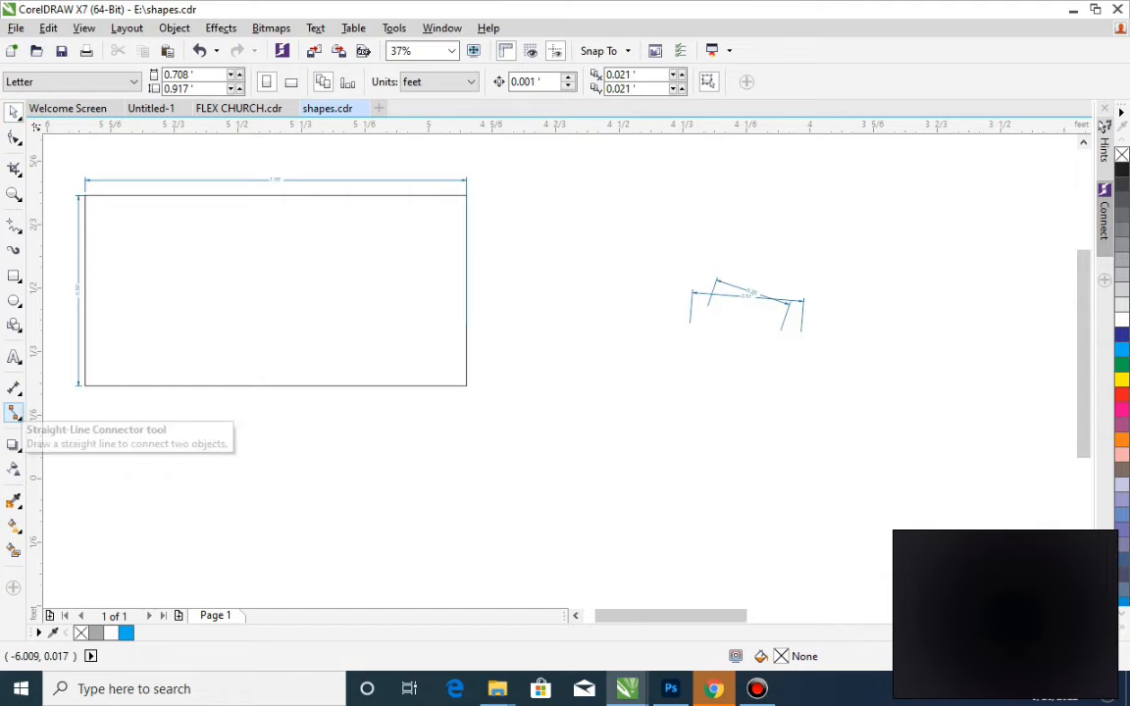
{"action": "left_click", "coordinate": [16, 388]}
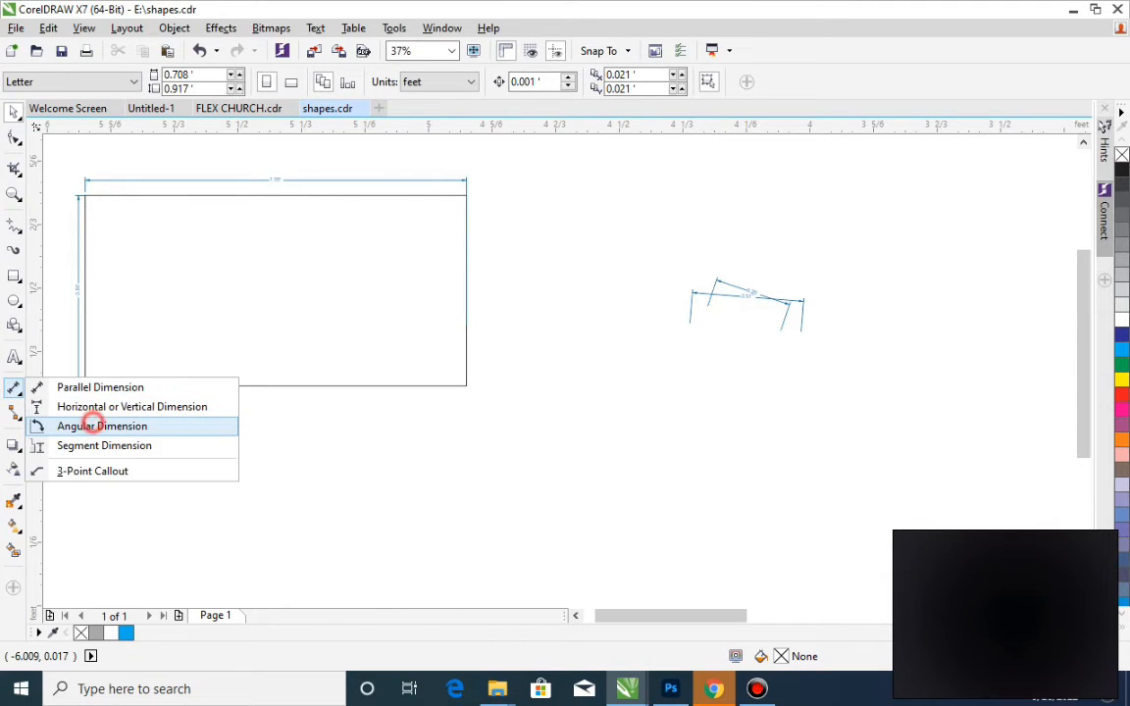
{"action": "left_click", "coordinate": [172, 426]}
{"action": "left_click_drag", "start_coordinate": [317, 414], "coordinate": [334, 471]}
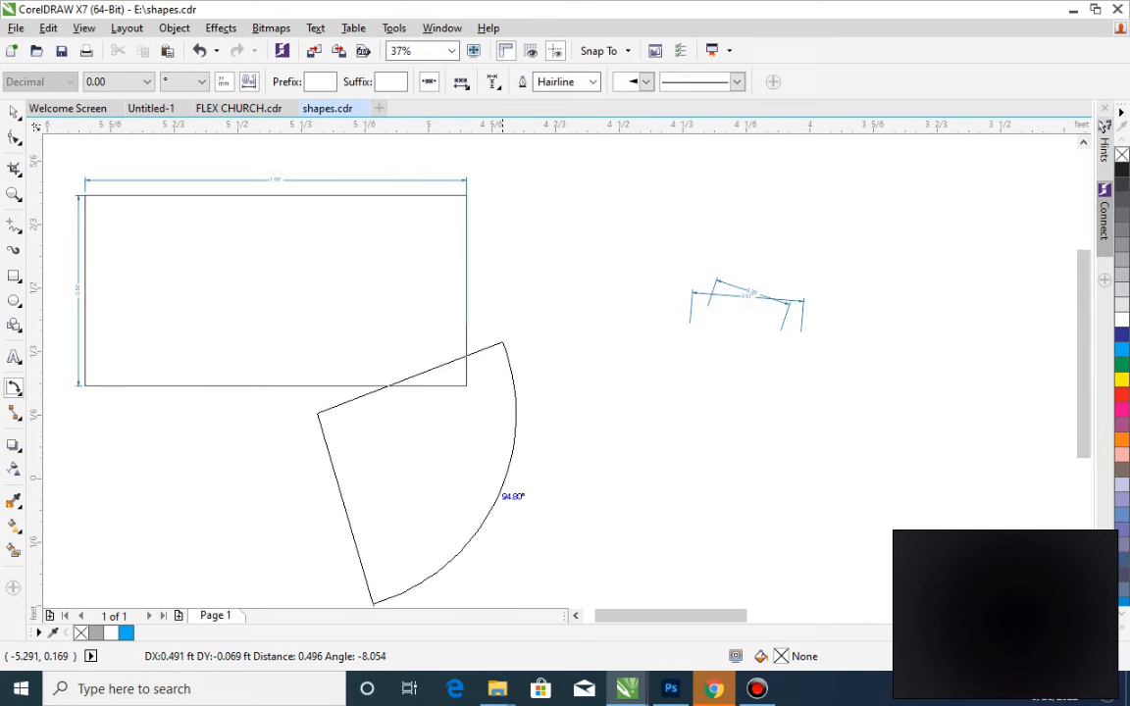
{"action": "left_click", "coordinate": [357, 214]}
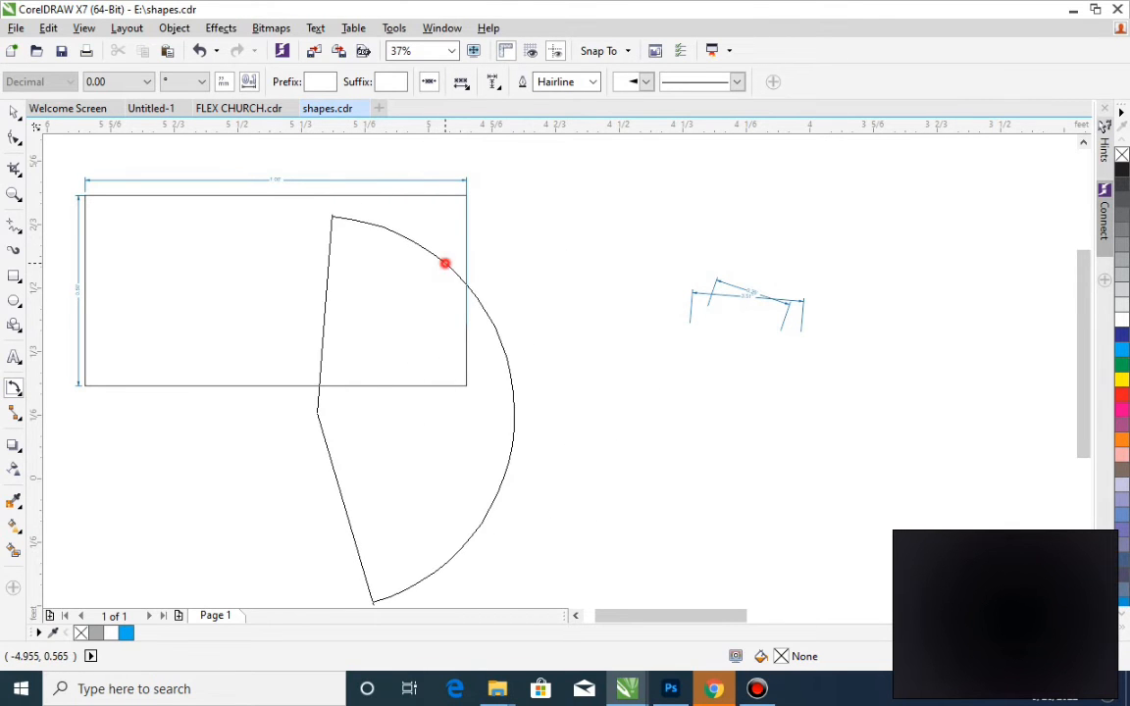
{"action": "left_click", "coordinate": [443, 260]}
{"action": "left_click", "coordinate": [14, 111]}
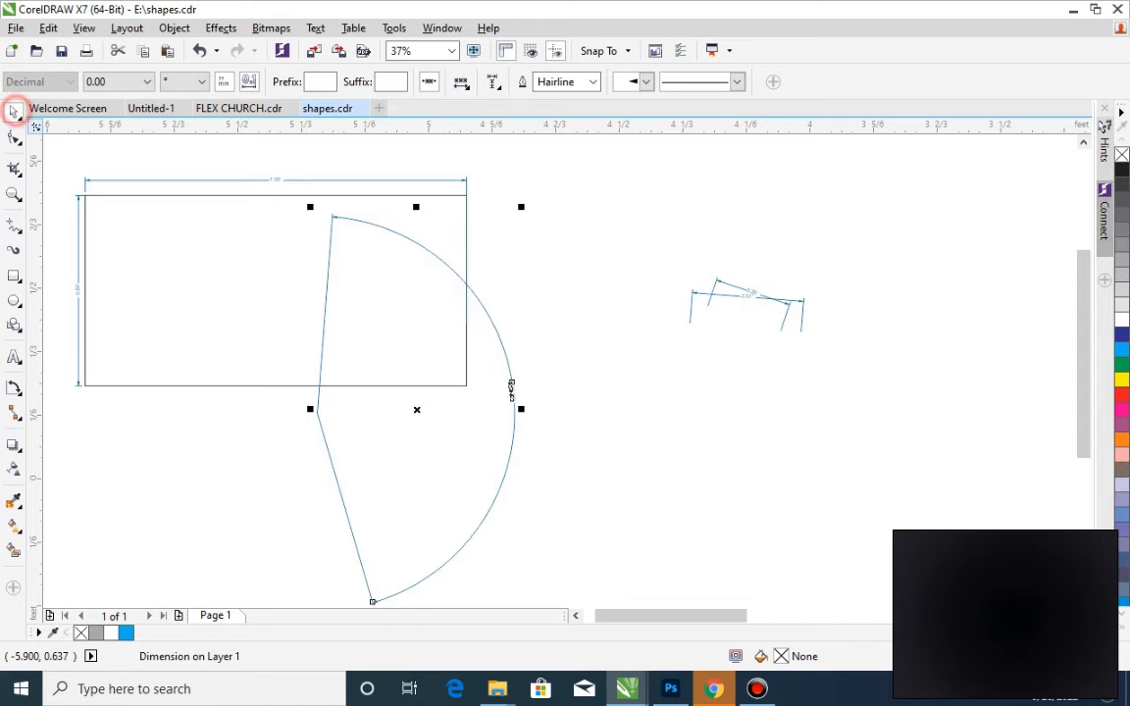
- Move the angular dimension clear of the rectangle's right side and check its angle text
{"action": "left_click_drag", "start_coordinate": [447, 474], "coordinate": [664, 512]}
{"action": "left_click", "coordinate": [419, 454]}
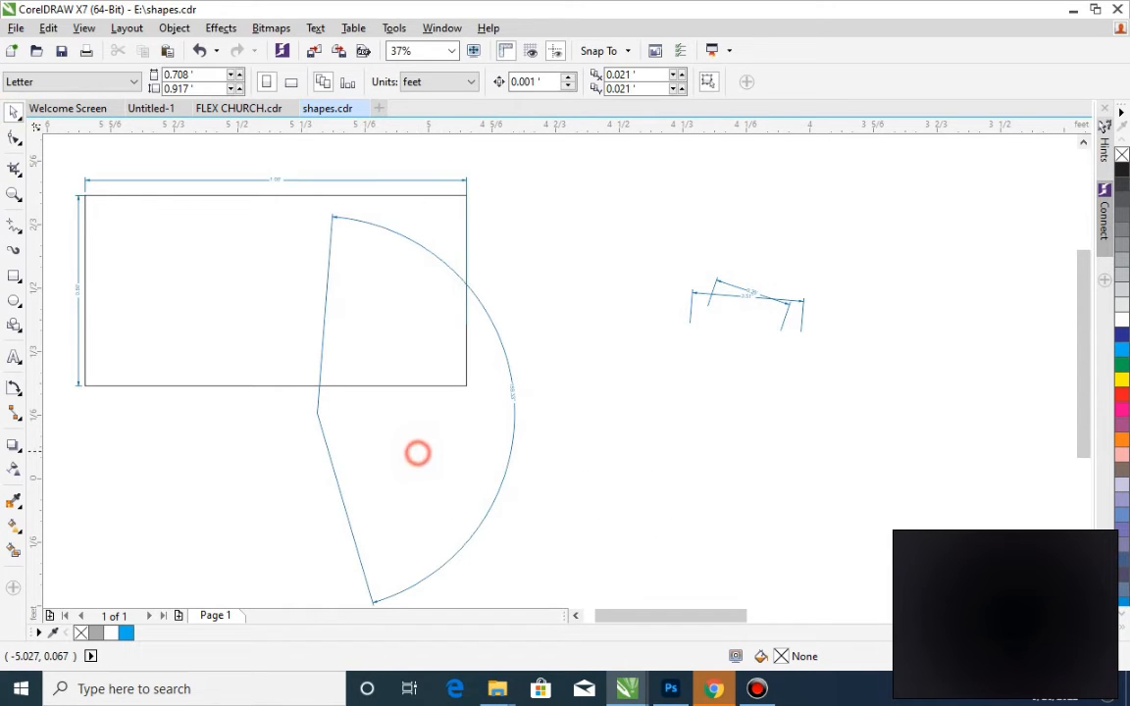
{"action": "left_click", "coordinate": [315, 416]}
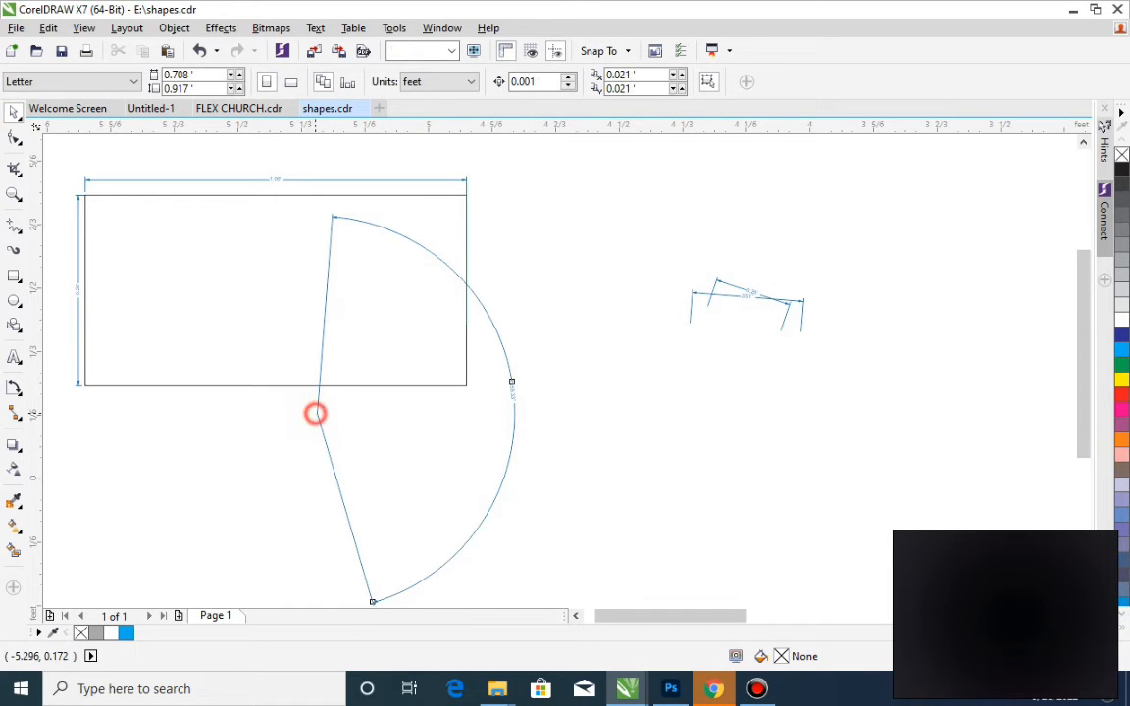
{"action": "left_click", "coordinate": [314, 412]}
{"action": "mouse_move", "coordinate": [416, 410]}
{"action": "left_mouse_down"}
{"action": "mouse_move", "coordinate": [580, 455]}
{"action": "mouse_move", "coordinate": [636, 454]}
{"action": "mouse_move", "coordinate": [600, 447]}
{"action": "left_mouse_up"}
{"action": "key", "text": "z"}
{"action": "mouse_move", "coordinate": [729, 389]}
{"action": "left_mouse_down"}
{"action": "mouse_move", "coordinate": [679, 472]}
{"action": "mouse_move", "coordinate": [641, 492]}
{"action": "left_mouse_up"}
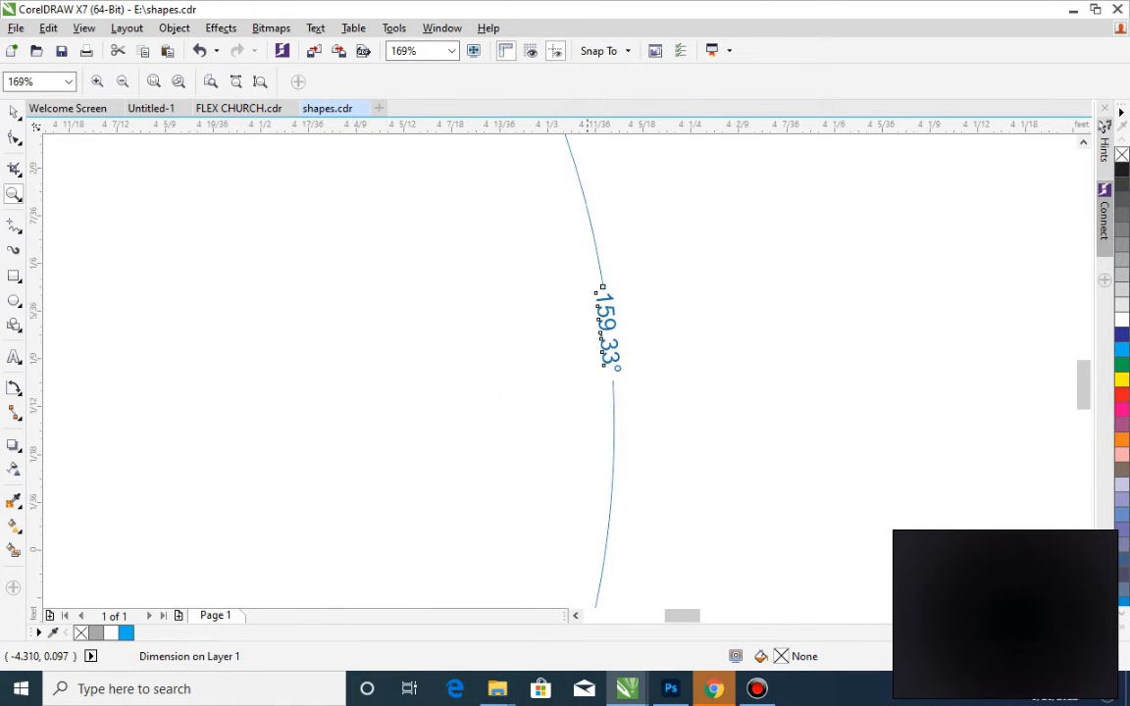
{"action": "key", "text": "space"}
{"action": "left_click", "coordinate": [686, 306]}
{"action": "scroll", "coordinate": [565, 495], "scroll_direction": "down", "scroll_amount": 4}
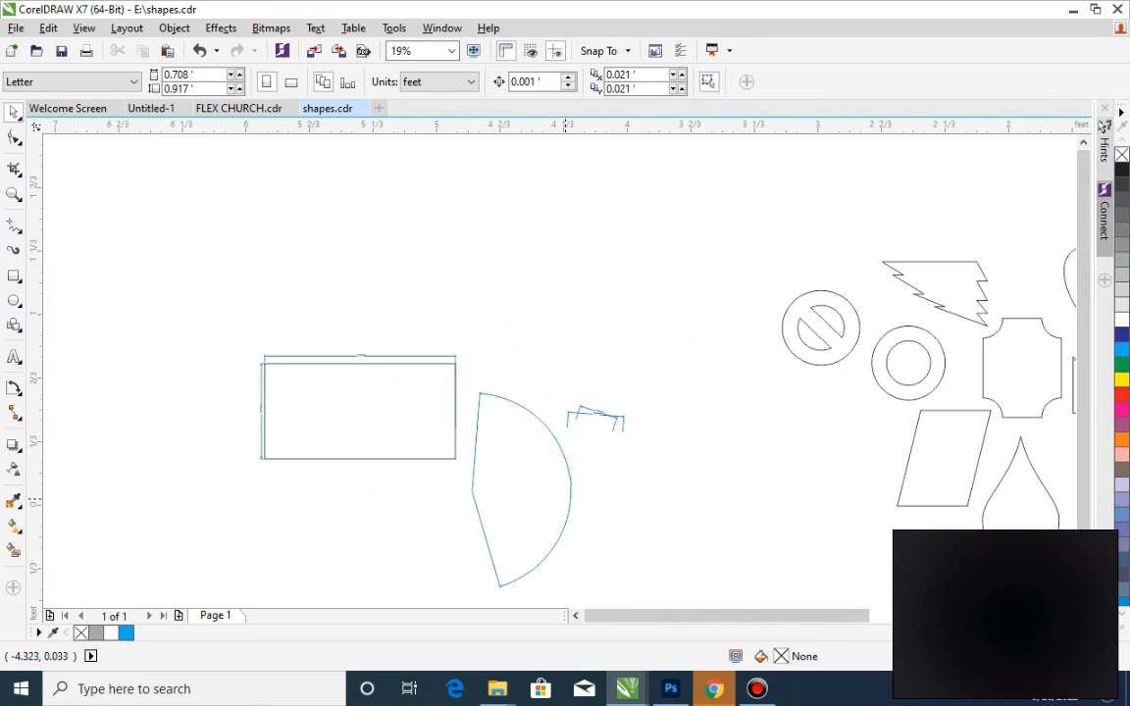
- Change the drawing units to inches and check the unit shown on the rectangle's horizontal dimension
{"action": "left_click", "coordinate": [221, 494]}
{"action": "left_click", "coordinate": [457, 82]}
{"action": "left_click", "coordinate": [450, 95]}
{"action": "left_click", "coordinate": [514, 320]}
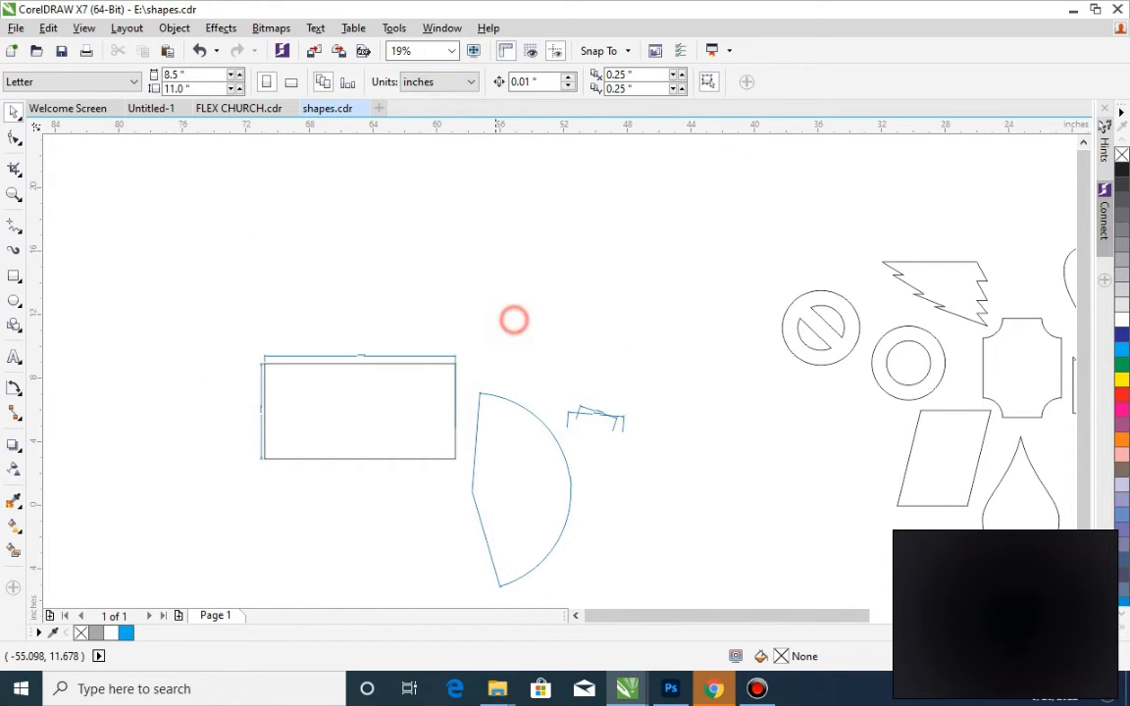
{"action": "key", "text": "z"}
{"action": "left_click_drag", "start_coordinate": [341, 344], "coordinate": [395, 364]}
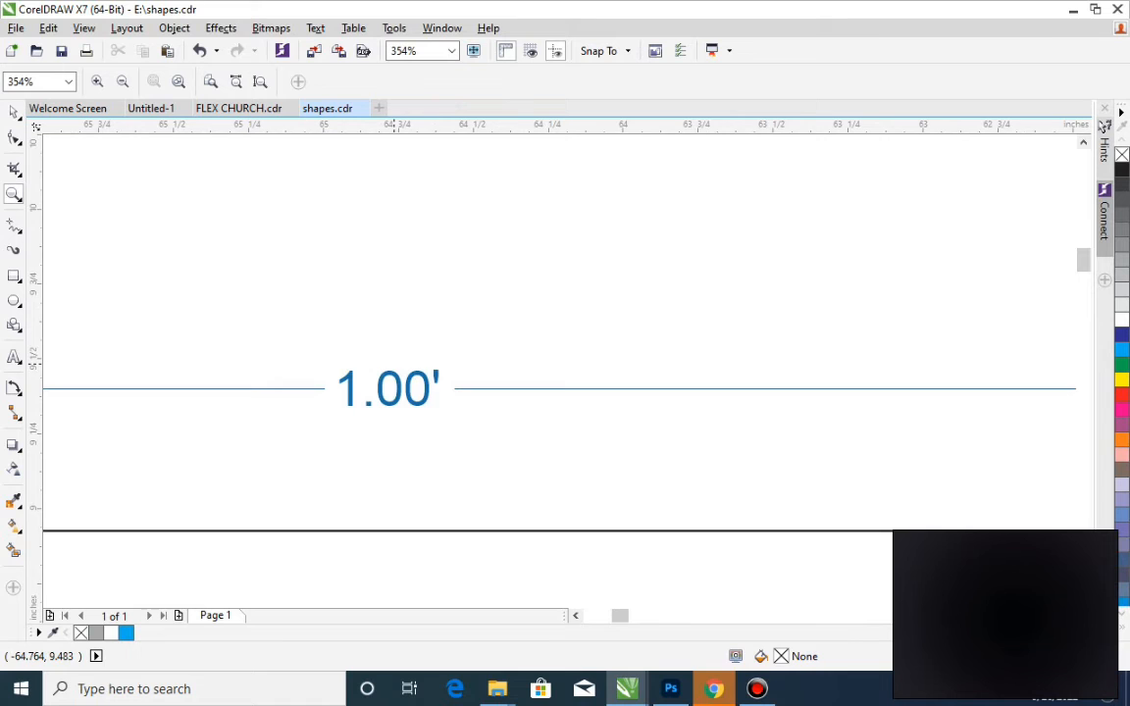
{"action": "scroll", "coordinate": [393, 365], "scroll_direction": "down", "scroll_amount": 8}
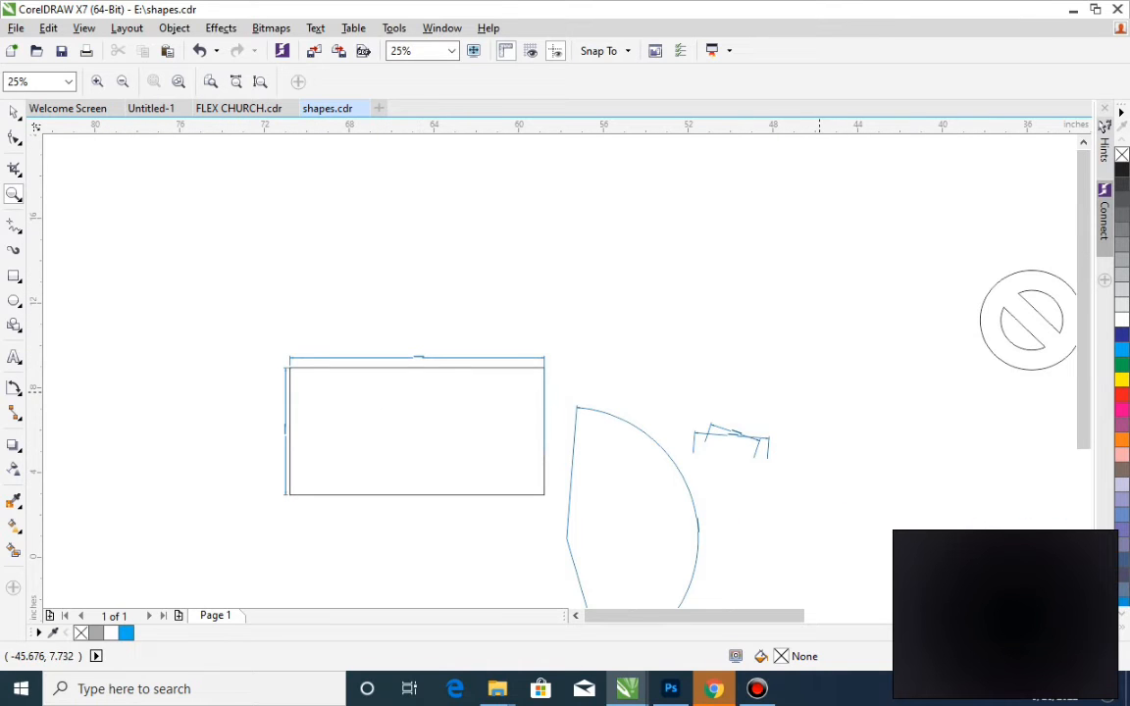
{"action": "left_click", "coordinate": [769, 262]}
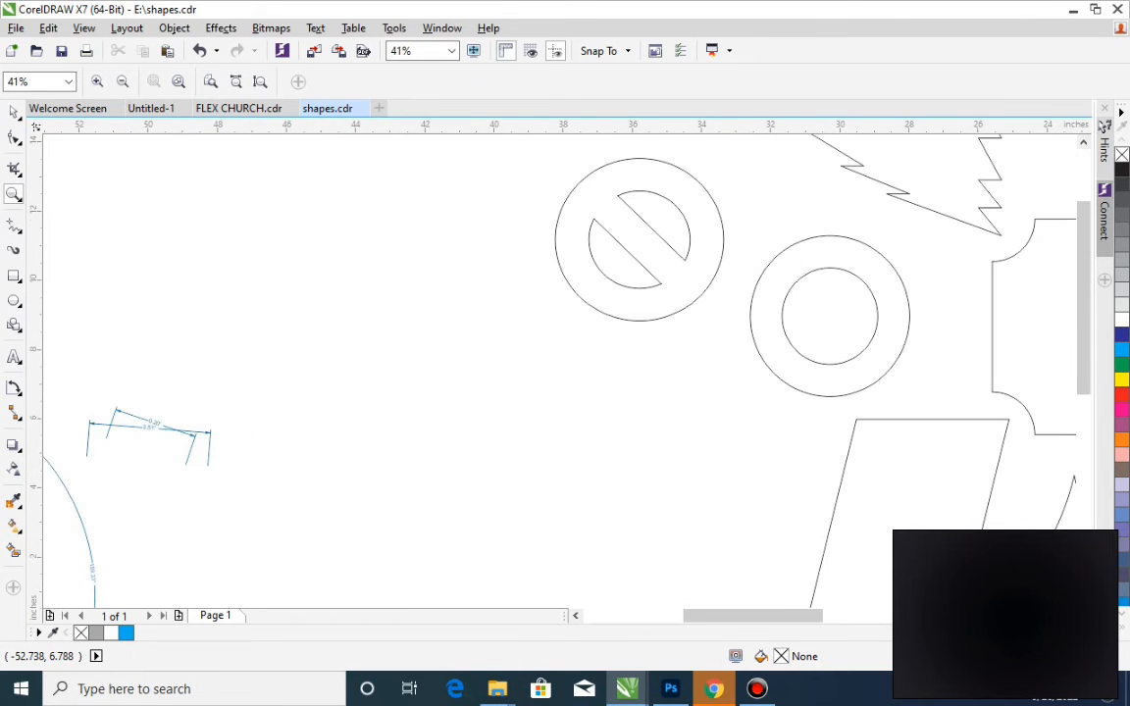
- Try the Segment Dimension tool on the empty area beside the angular dimension and on the angular dimension's arc
{"action": "left_click", "coordinate": [21, 396]}
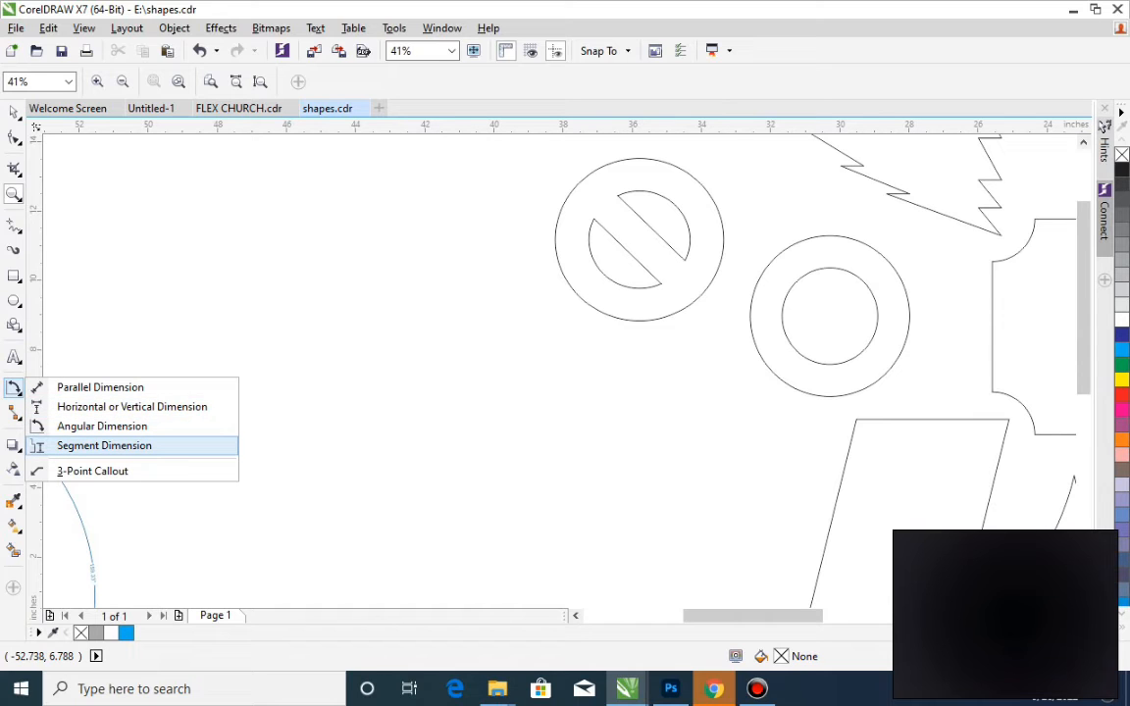
{"action": "left_click", "coordinate": [91, 448]}
{"action": "left_click_drag", "start_coordinate": [293, 358], "coordinate": [550, 535]}
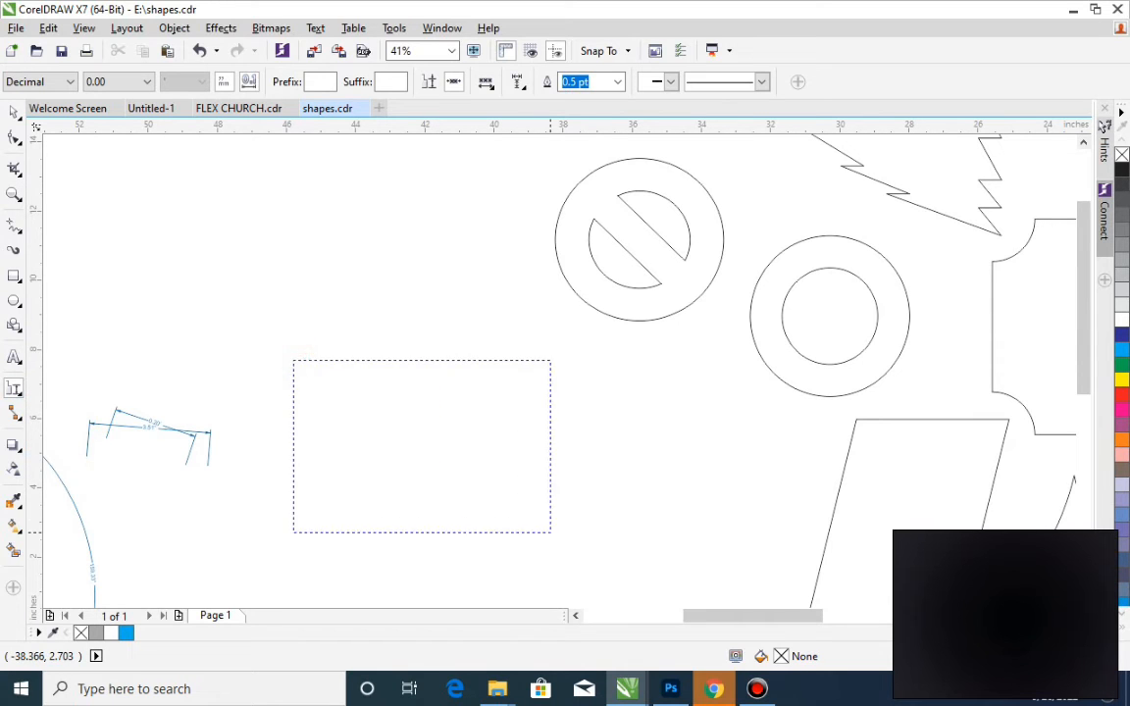
{"action": "left_click_drag", "start_coordinate": [66, 488], "coordinate": [100, 540]}
{"action": "left_click", "coordinate": [76, 511]}
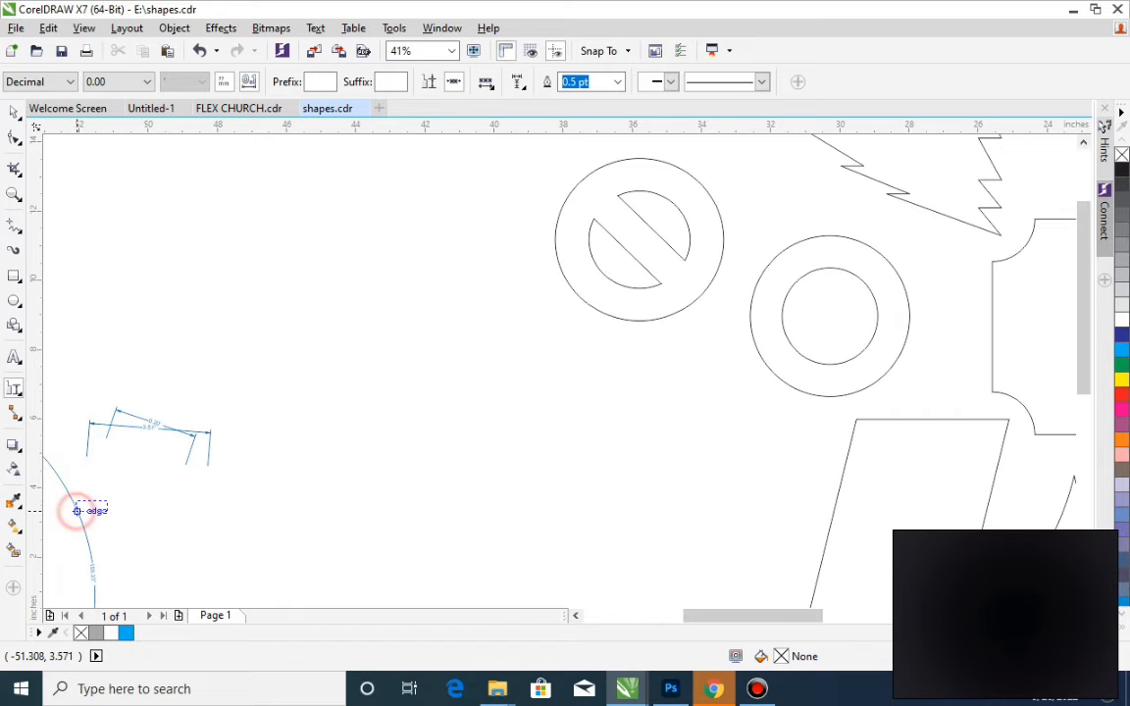
{"action": "scroll", "coordinate": [395, 376], "scroll_direction": "down", "scroll_amount": 2}
{"action": "scroll", "coordinate": [396, 376], "scroll_direction": "down", "scroll_amount": 1}
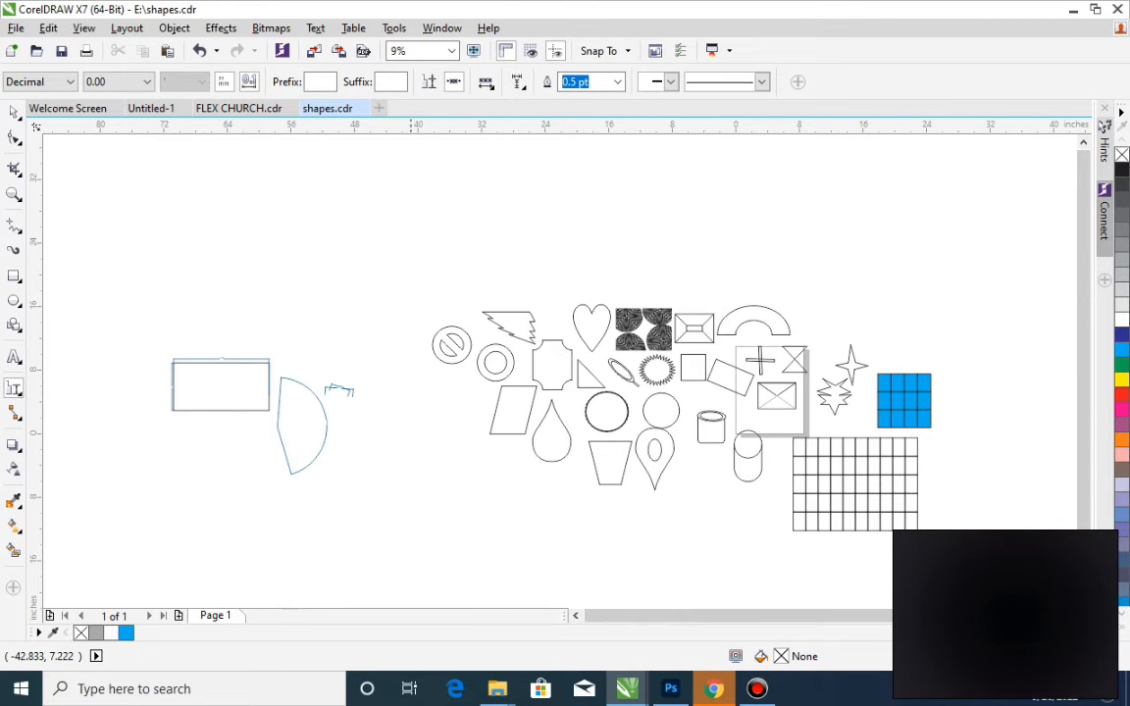
{"action": "left_click_drag", "start_coordinate": [348, 436], "coordinate": [417, 512]}
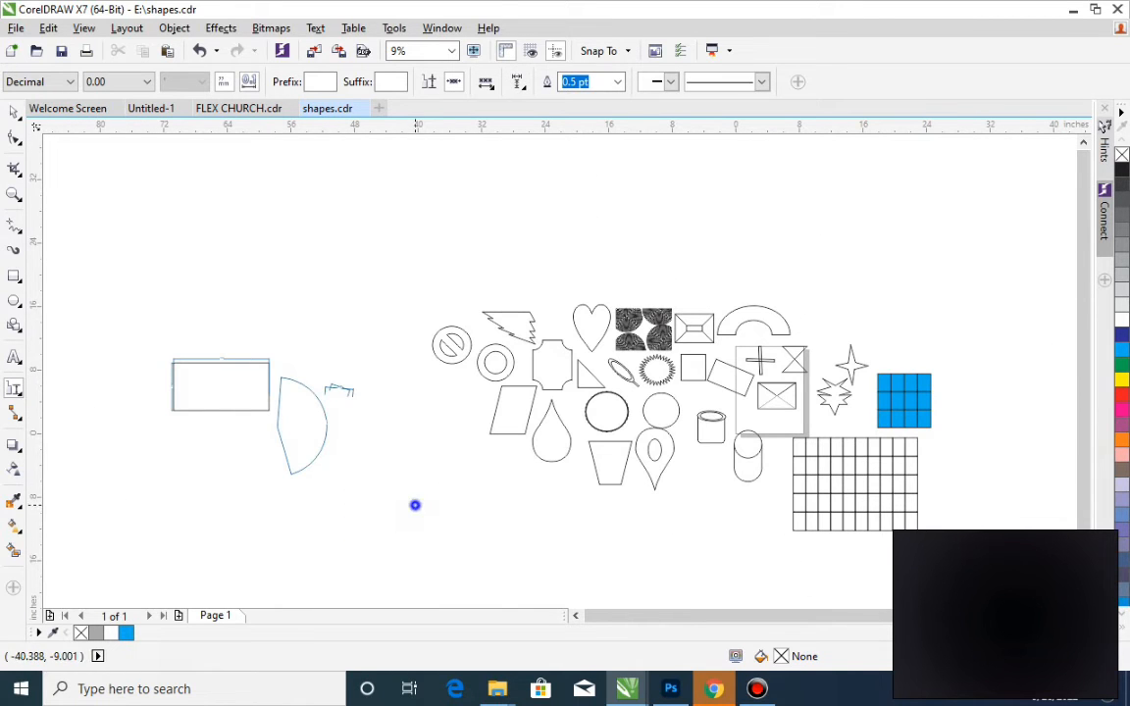
- Frame the rectangle and the angular dimension in view with the Segment Dimension tool active
{"action": "right_click", "coordinate": [218, 459]}
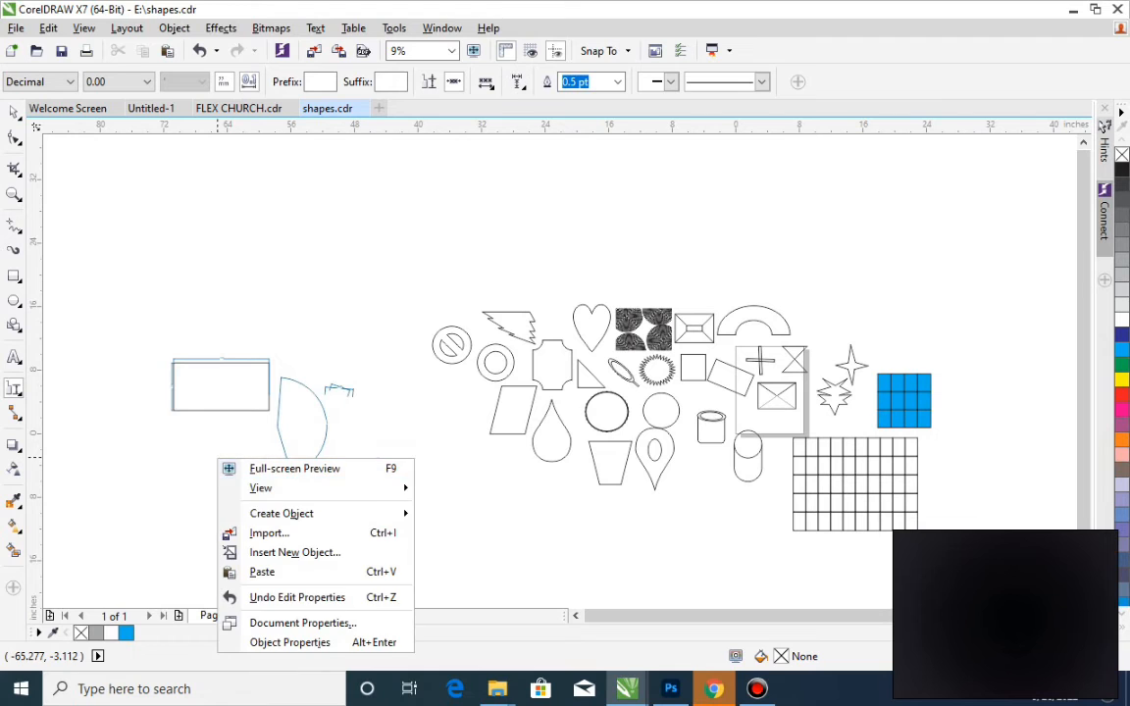
{"action": "left_click", "coordinate": [389, 418]}
{"action": "key", "text": "z"}
{"action": "left_click_drag", "start_coordinate": [164, 342], "coordinate": [435, 503]}
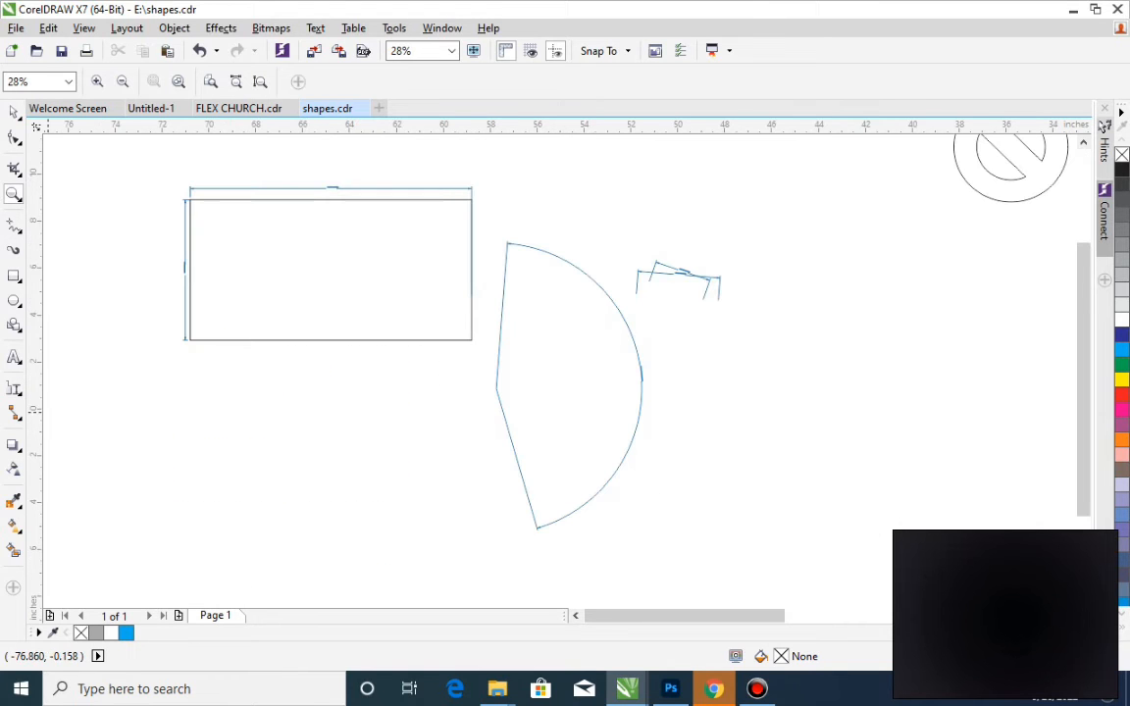
{"action": "left_click", "coordinate": [14, 389]}
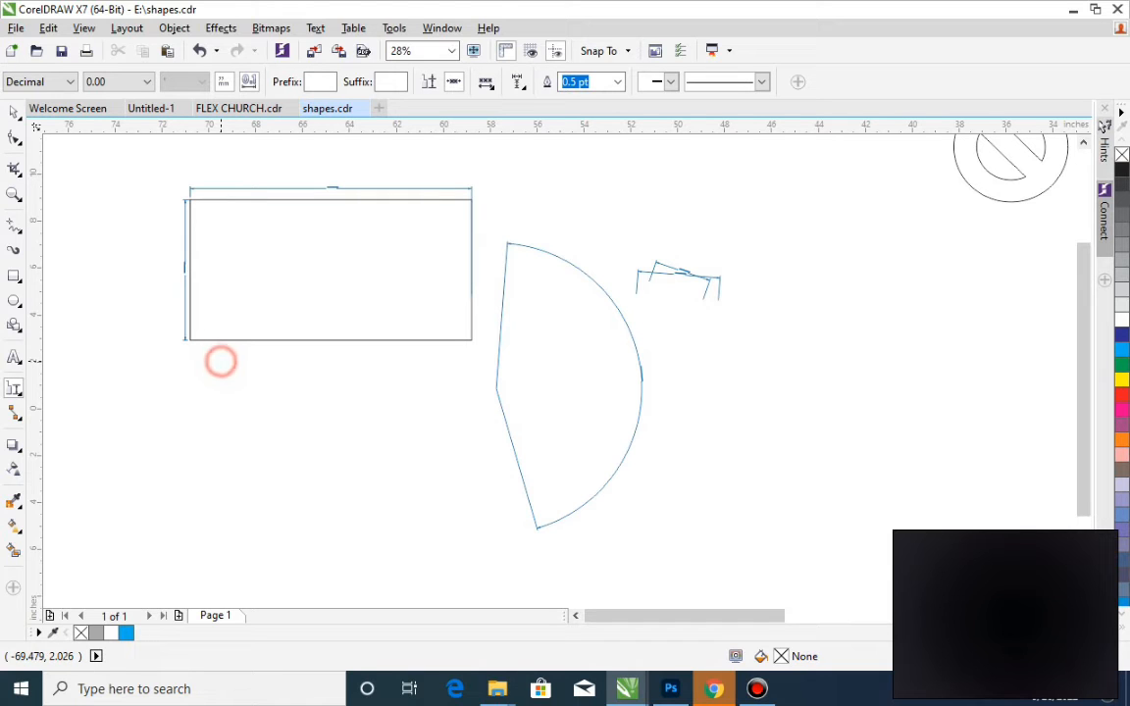
{"action": "right_click", "coordinate": [283, 430]}
{"action": "left_click", "coordinate": [411, 368]}
{"action": "right_click", "coordinate": [353, 355]}
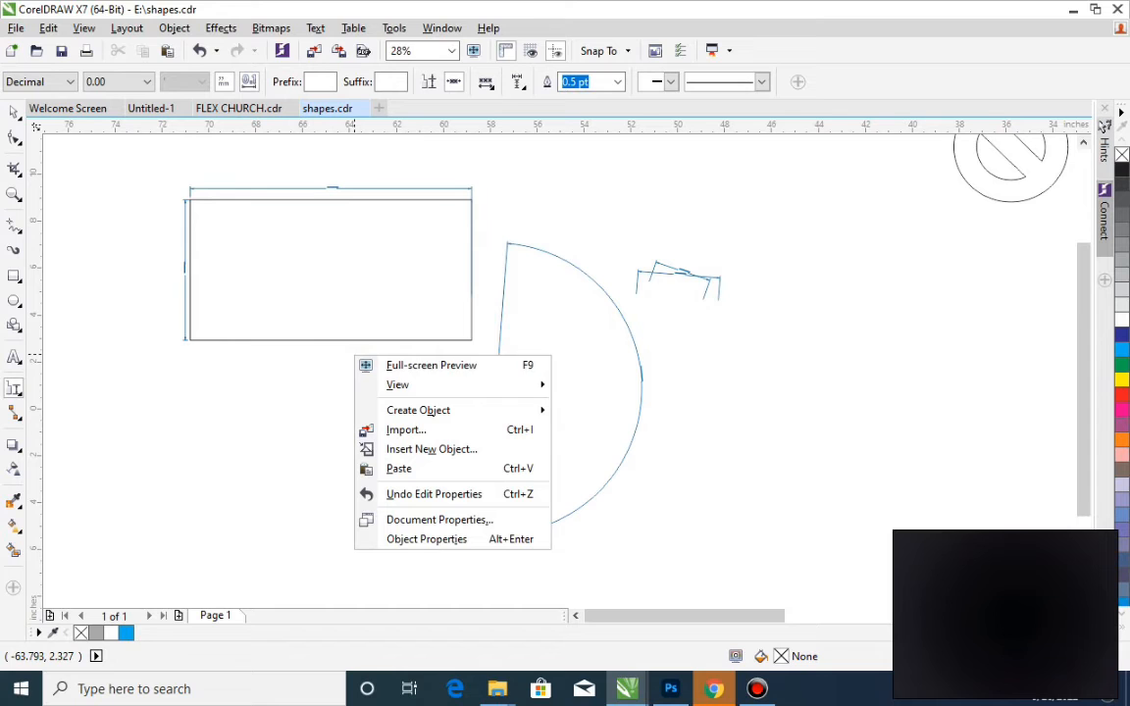
{"action": "mouse_move", "coordinate": [418, 410]}
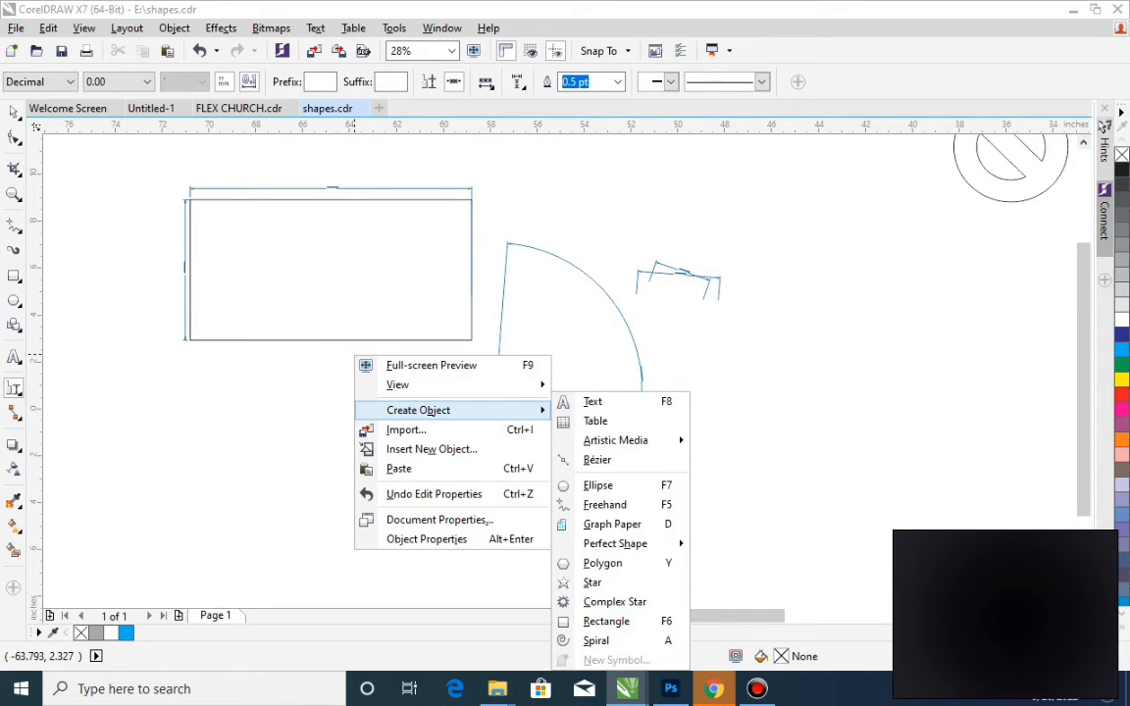
{"action": "left_click", "coordinate": [744, 343]}
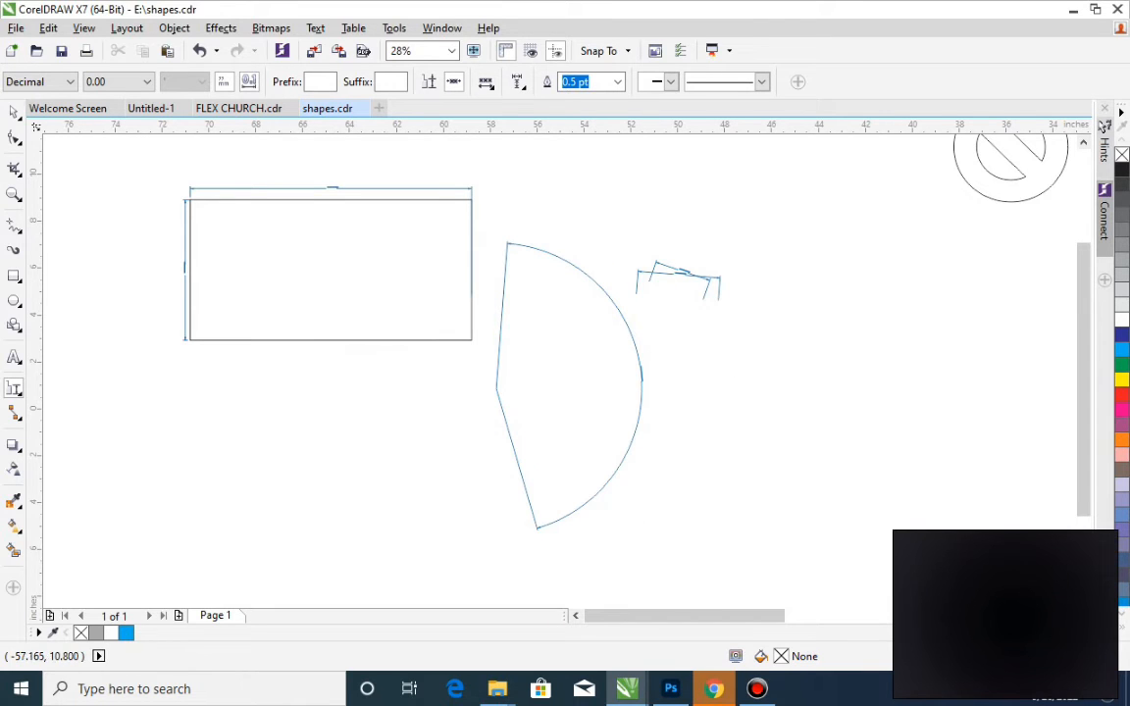
{"action": "left_click", "coordinate": [484, 84]}
{"action": "left_click", "coordinate": [429, 86]}
{"action": "left_click", "coordinate": [452, 81]}
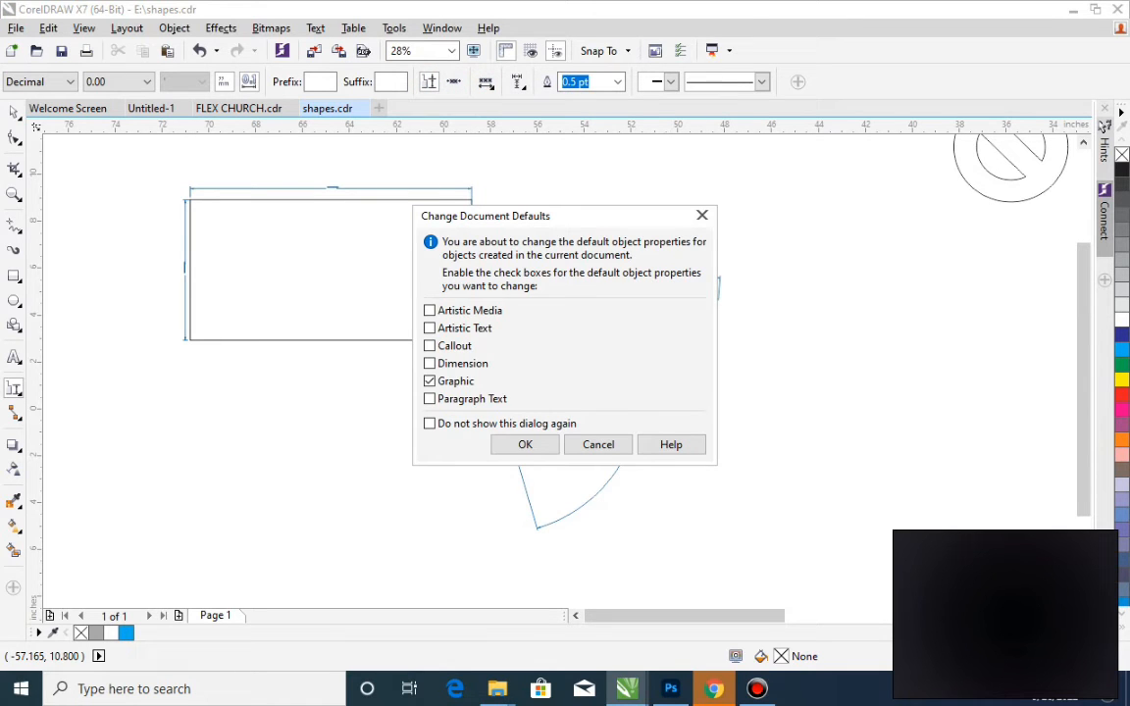
{"action": "left_click", "coordinate": [701, 215]}
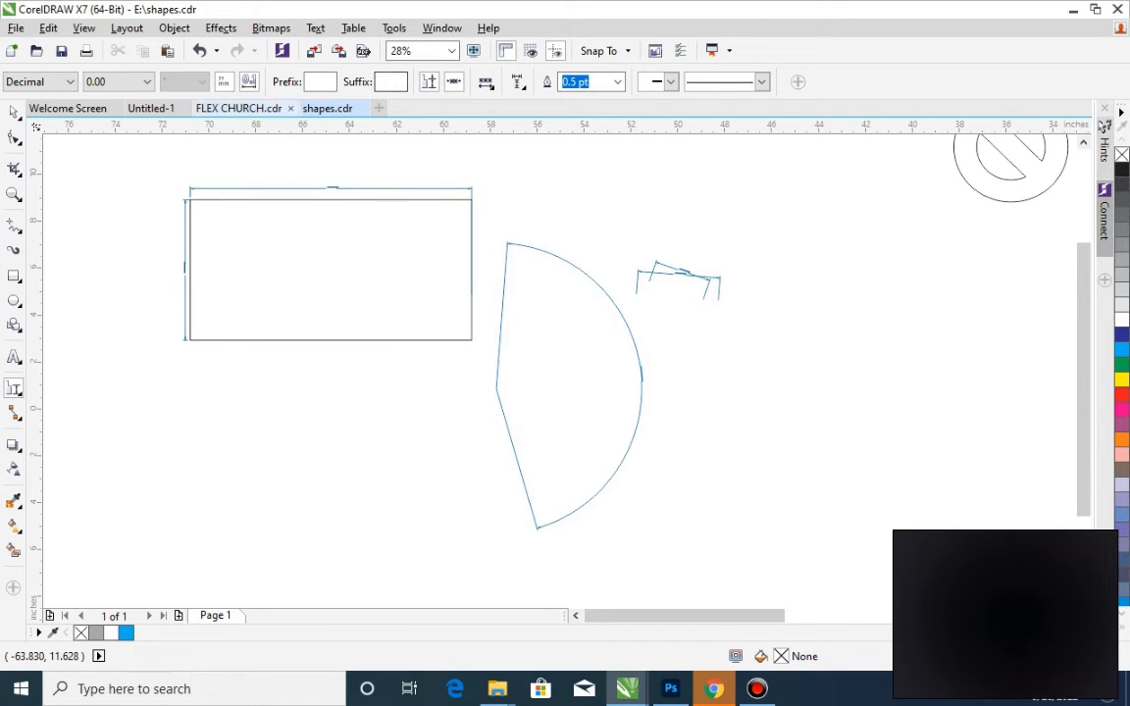
- Apply the Segment Dimension tool to the rectangle's lower corners and the angular dimension
{"action": "left_click_drag", "start_coordinate": [162, 444], "coordinate": [226, 498]}
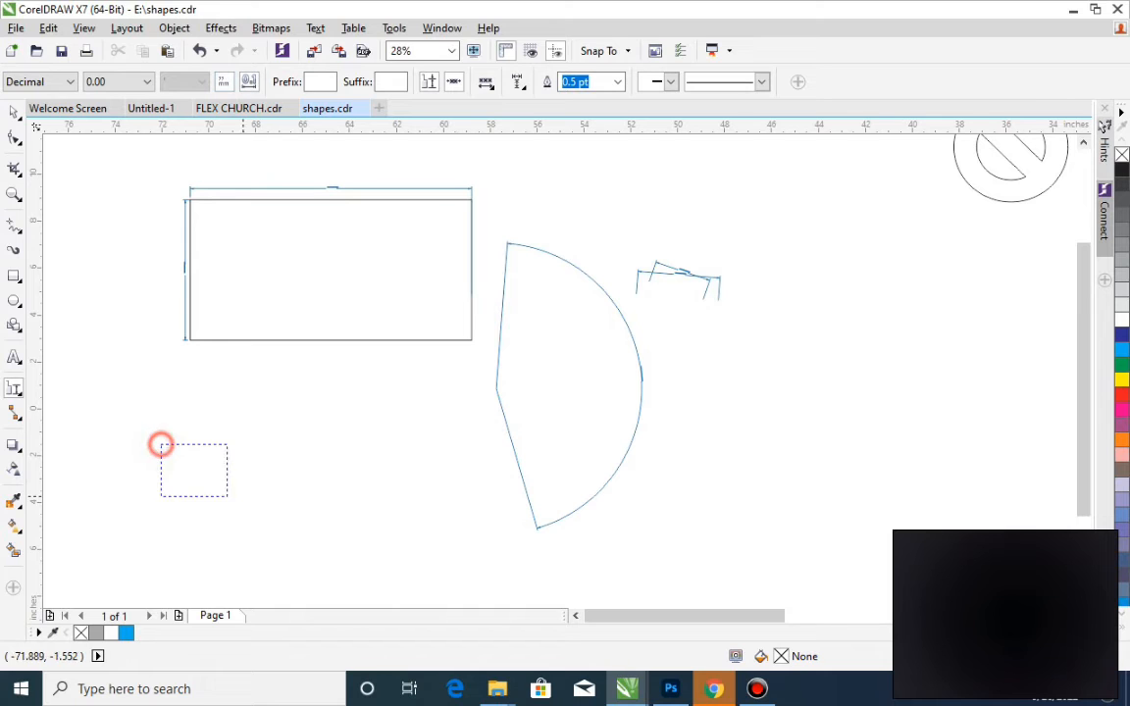
{"action": "left_click", "coordinate": [470, 340]}
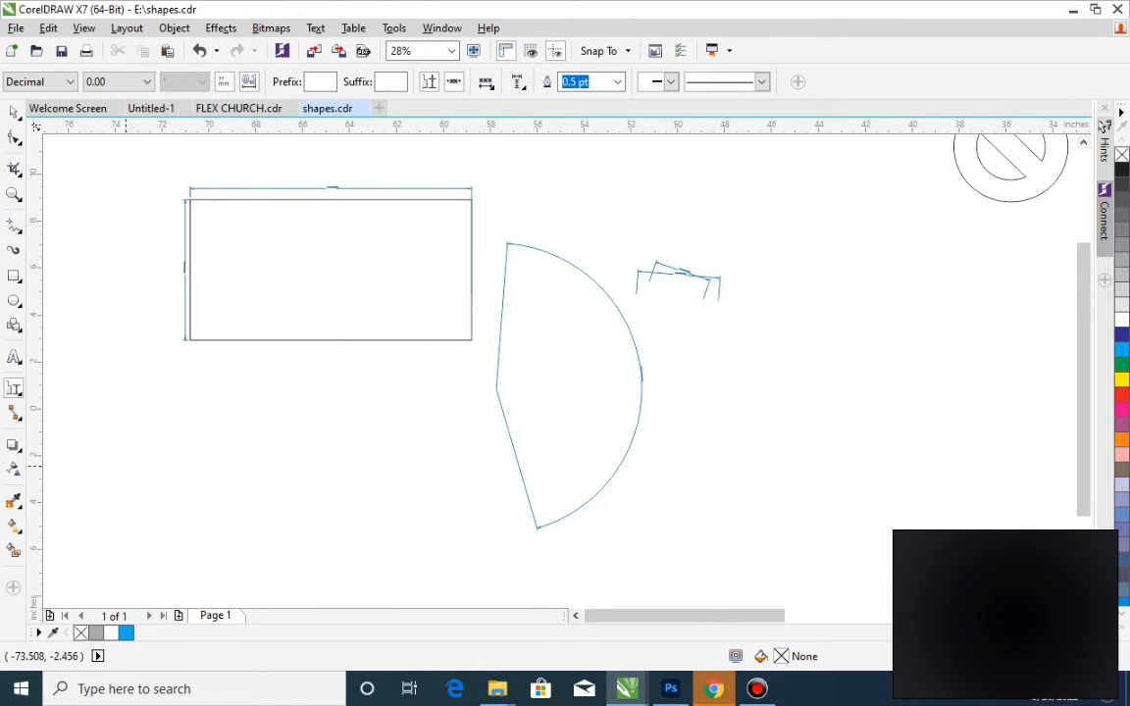
{"action": "left_click", "coordinate": [186, 338]}
{"action": "left_click", "coordinate": [496, 381]}
{"action": "left_click", "coordinate": [507, 426]}
{"action": "left_click_drag", "start_coordinate": [508, 427], "coordinate": [550, 390]}
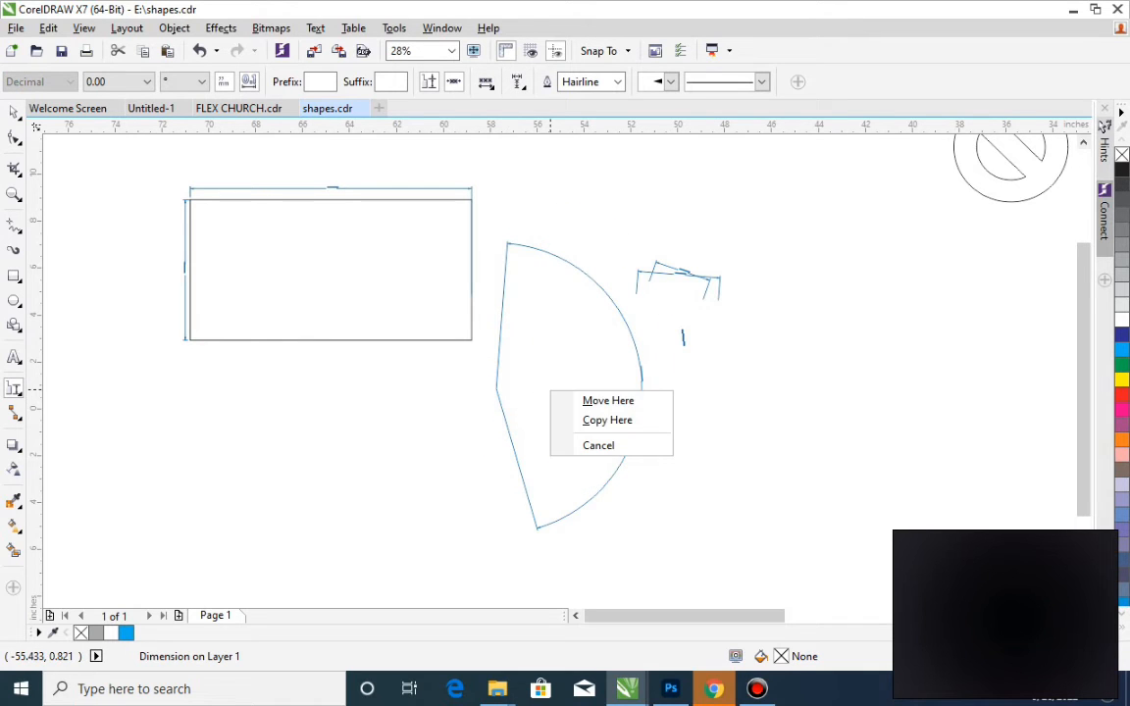
{"action": "left_click", "coordinate": [515, 396]}
- Draw a V-shaped 3-point callout about 11 inches wide and 6.7 inches high below the rectangle
{"action": "left_click", "coordinate": [12, 111]}
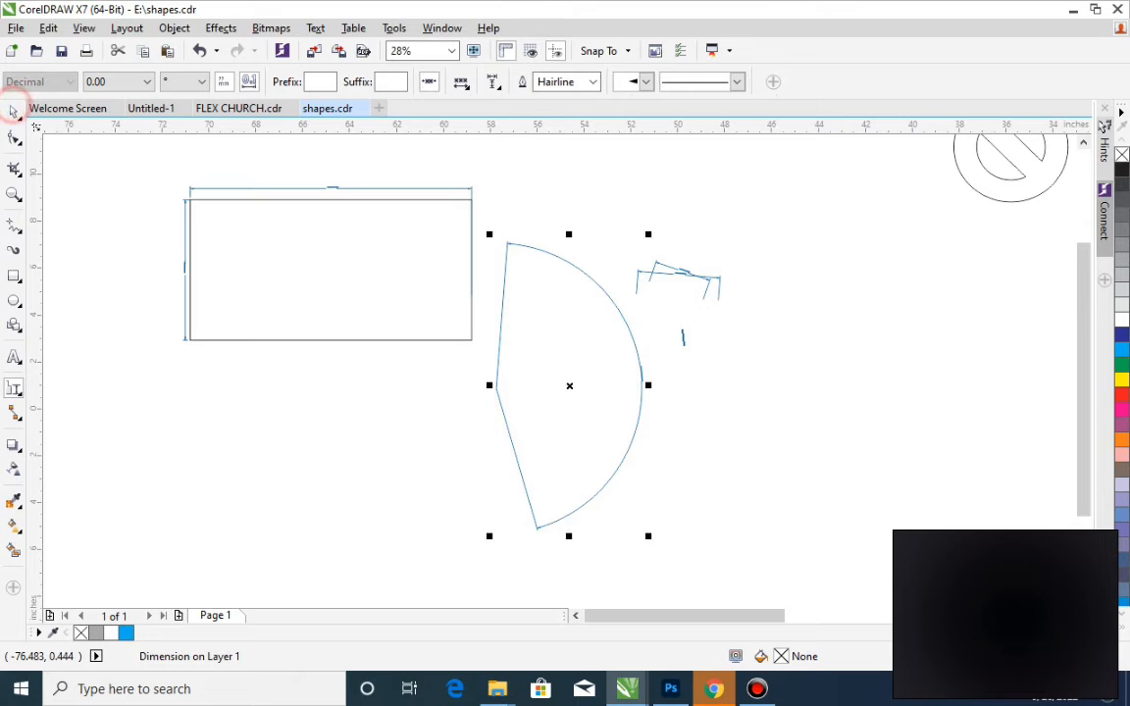
{"action": "right_click", "coordinate": [18, 396]}
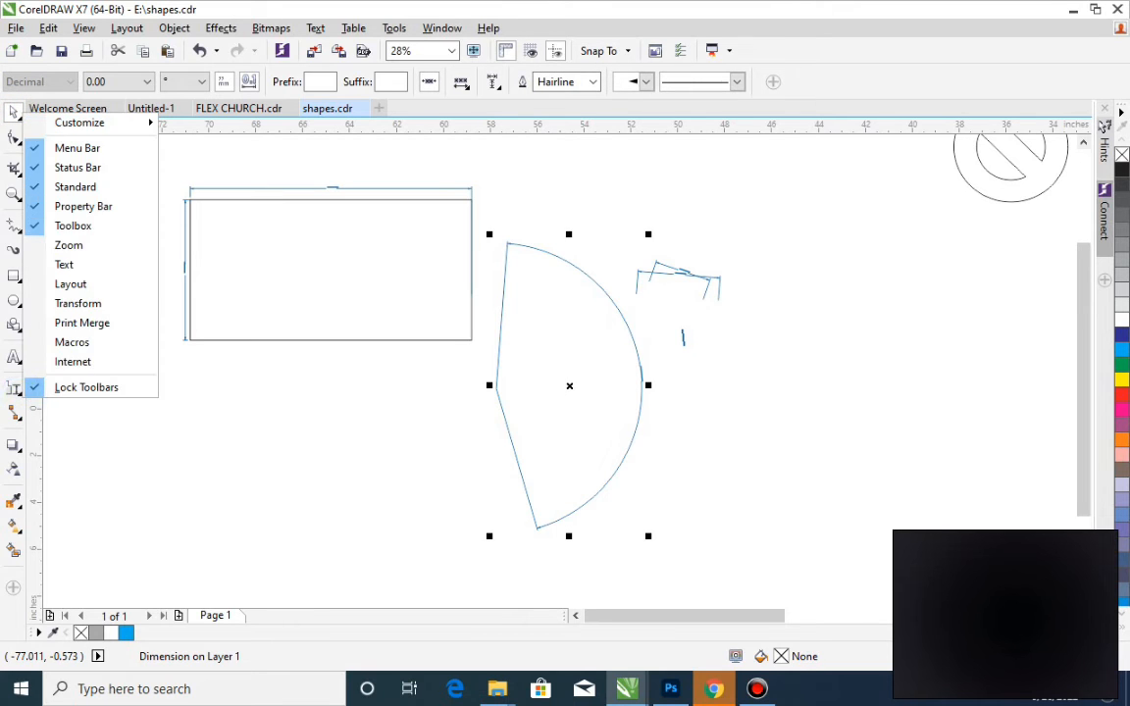
{"action": "left_click", "coordinate": [10, 393]}
{"action": "left_click", "coordinate": [25, 397]}
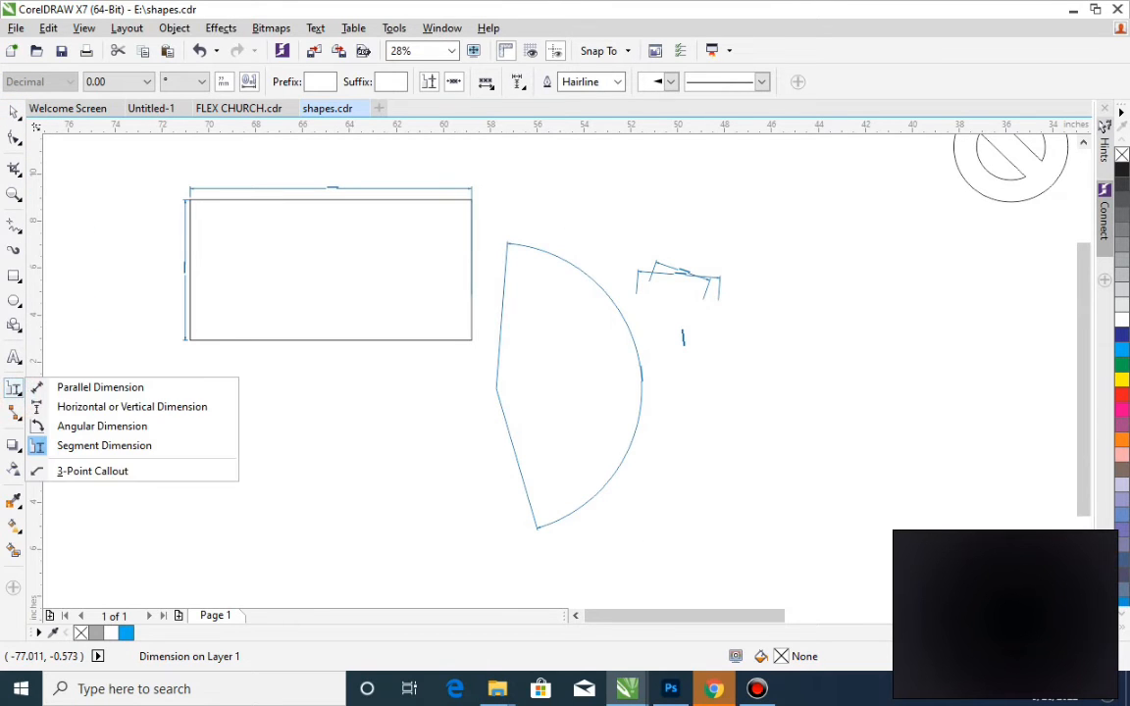
{"action": "left_click", "coordinate": [98, 471]}
{"action": "left_click_drag", "start_coordinate": [132, 447], "coordinate": [285, 531]}
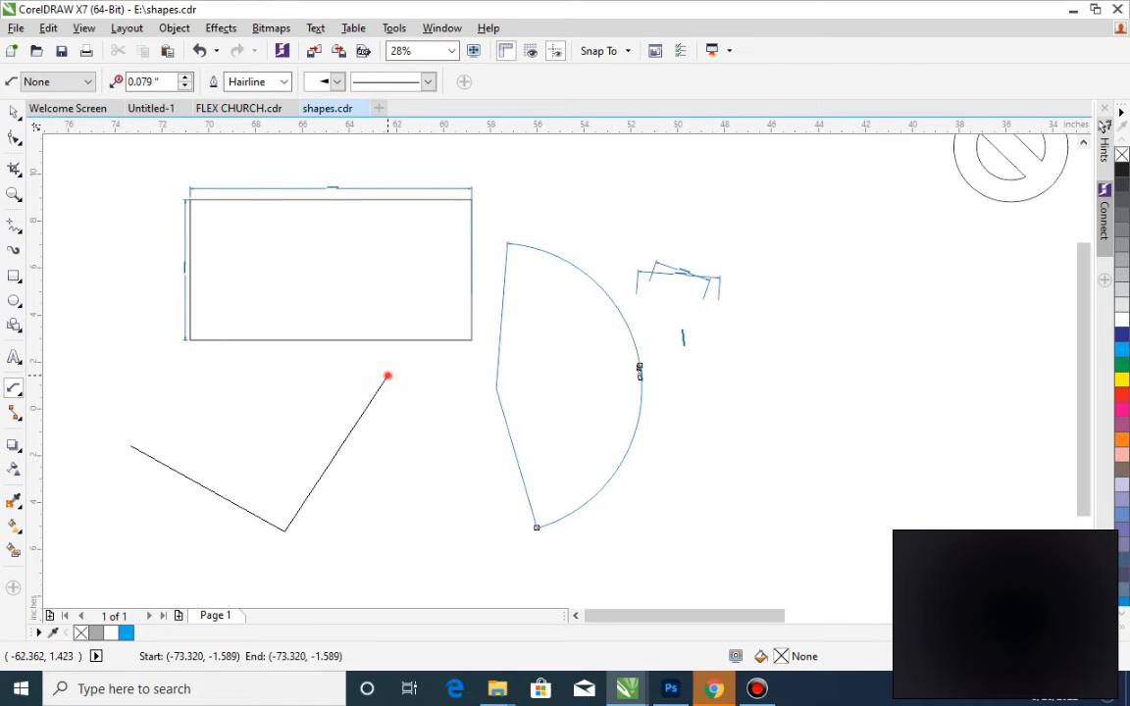
{"action": "left_click", "coordinate": [388, 372]}
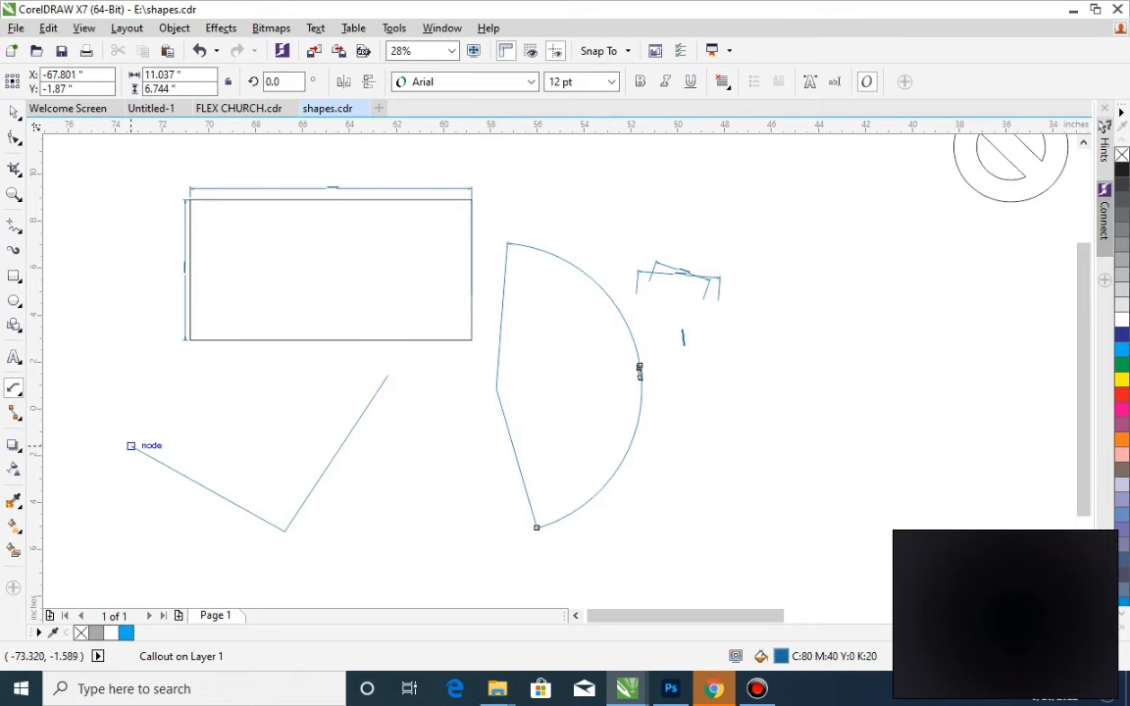
- Draw two more 3-point callouts, one crossing the angular dimension's lower arm and one about 12.5 by 13.6 inches to its right
{"action": "left_click_drag", "start_coordinate": [376, 507], "coordinate": [469, 585]}
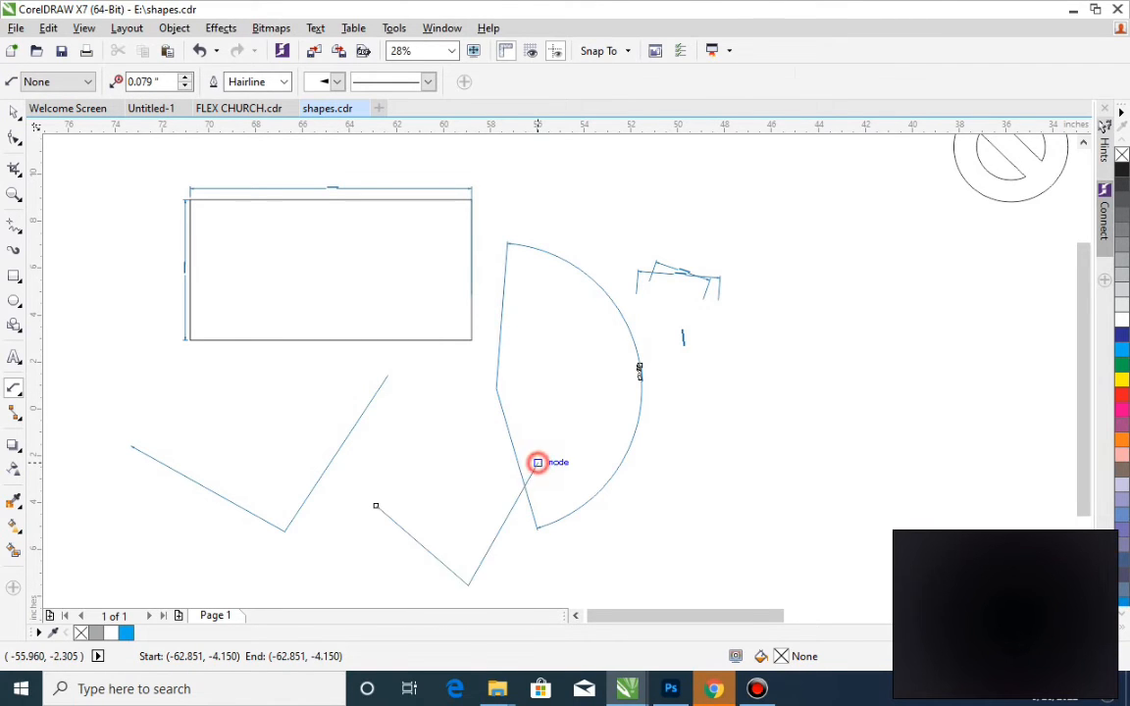
{"action": "left_click", "coordinate": [537, 463]}
{"action": "left_click", "coordinate": [706, 425]}
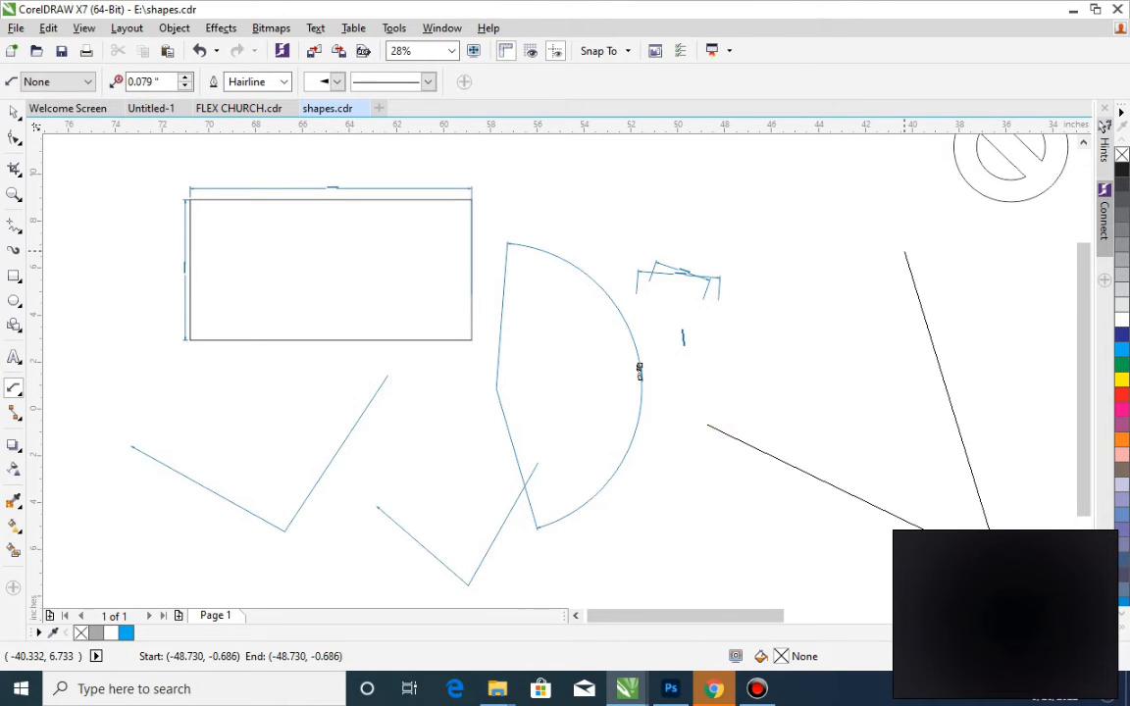
{"action": "left_click", "coordinate": [905, 250]}
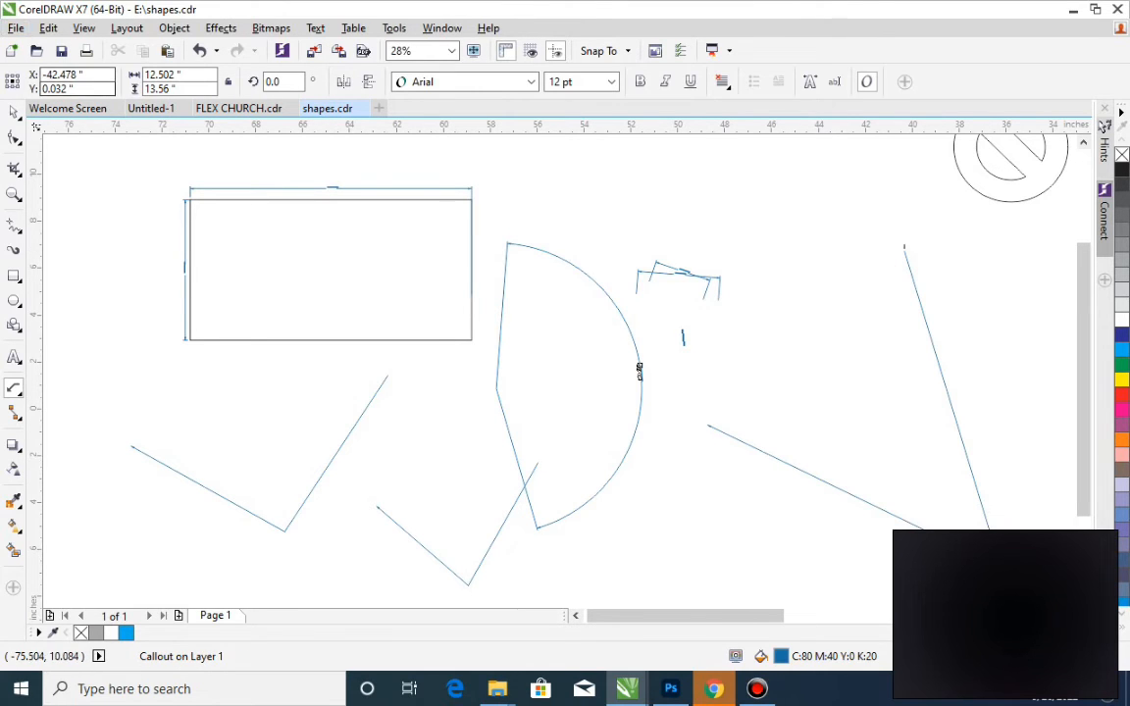
{"action": "left_click", "coordinate": [14, 113]}
- Examine the callouts' arrowheads and the rectangle's vertical dimension up close, and view the whole drawing
{"action": "left_click", "coordinate": [218, 483]}
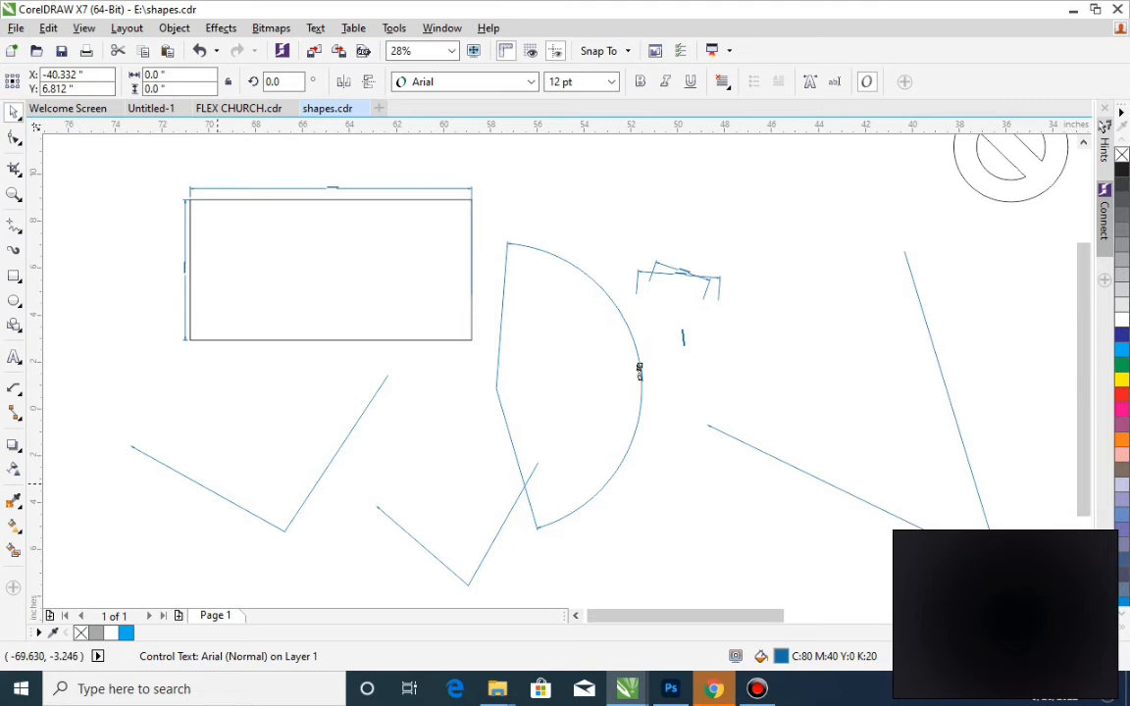
{"action": "key", "text": "z"}
{"action": "left_click_drag", "start_coordinate": [127, 421], "coordinate": [388, 531]}
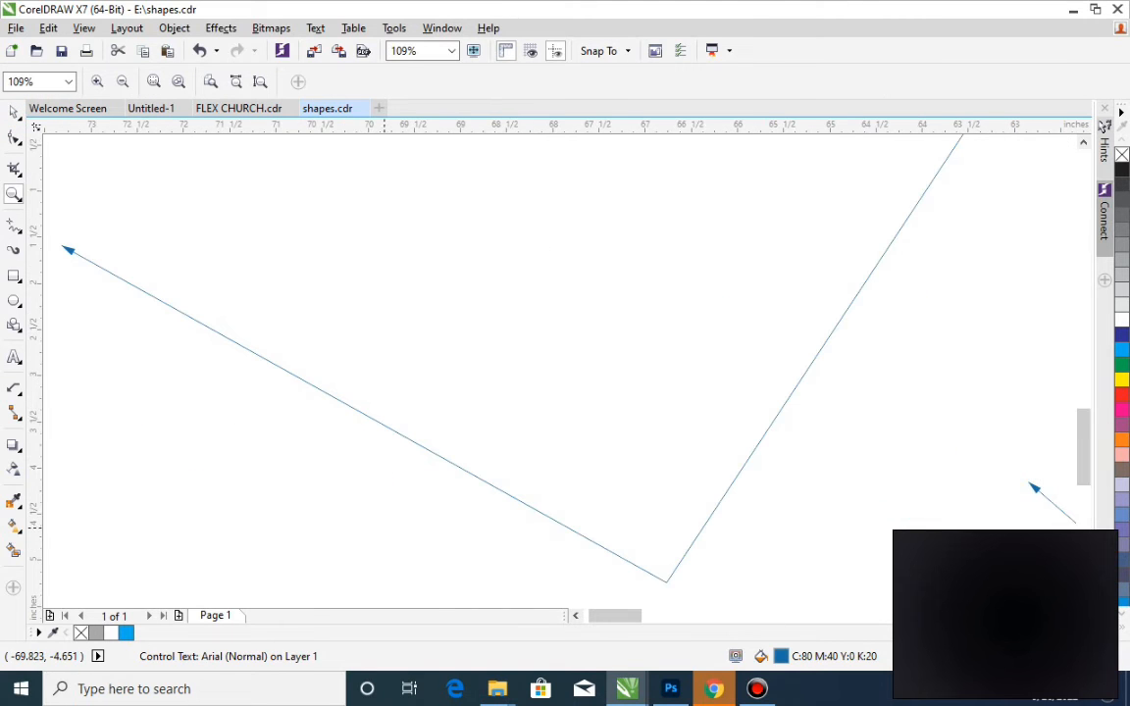
{"action": "scroll", "coordinate": [491, 480], "scroll_direction": "down", "scroll_amount": 5}
{"action": "left_click_drag", "start_coordinate": [566, 451], "coordinate": [744, 568]}
{"action": "scroll", "coordinate": [729, 572], "scroll_direction": "down", "scroll_amount": 4}
{"action": "left_click_drag", "start_coordinate": [450, 333], "coordinate": [487, 355]}
{"action": "scroll", "coordinate": [480, 317], "scroll_direction": "down", "scroll_amount": 4}
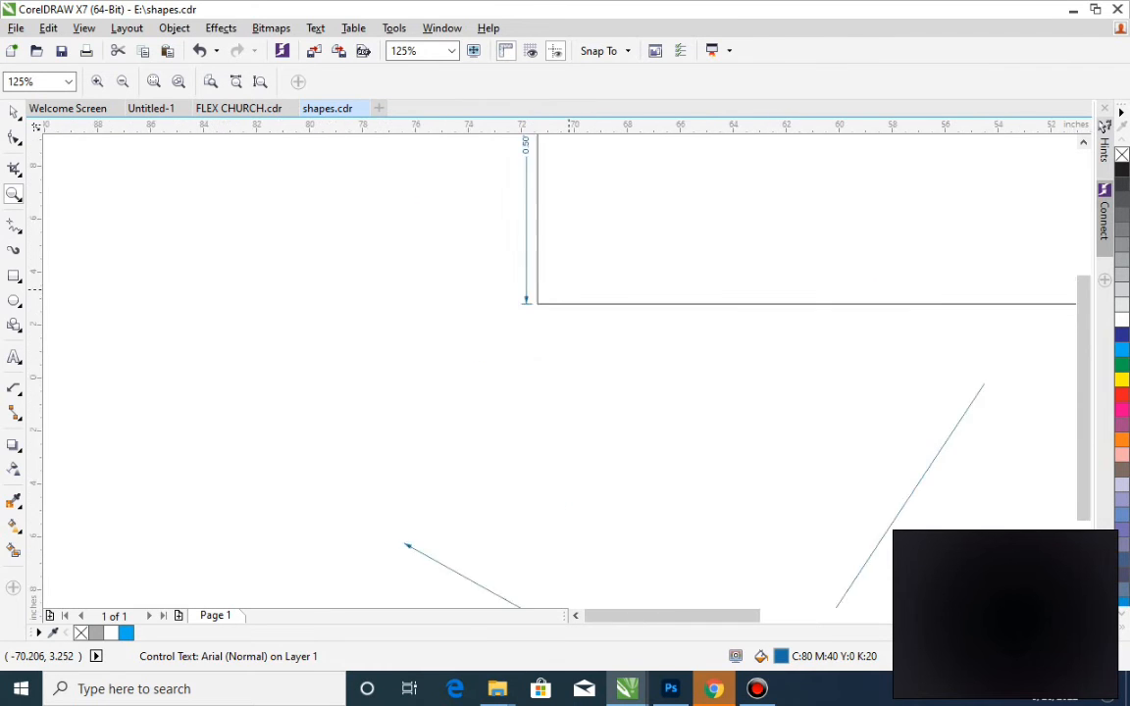
{"action": "scroll", "coordinate": [564, 297], "scroll_direction": "down", "scroll_amount": 6}
{"action": "mouse_move", "coordinate": [698, 269]}
{"action": "left_mouse_down"}
{"action": "mouse_move", "coordinate": [769, 361]}
{"action": "mouse_move", "coordinate": [796, 361]}
{"action": "left_mouse_up"}
{"action": "left_click_drag", "start_coordinate": [324, 396], "coordinate": [388, 457]}
{"action": "scroll", "coordinate": [553, 381], "scroll_direction": "down", "scroll_amount": 5}
{"action": "scroll", "coordinate": [553, 378], "scroll_direction": "down", "scroll_amount": 3}
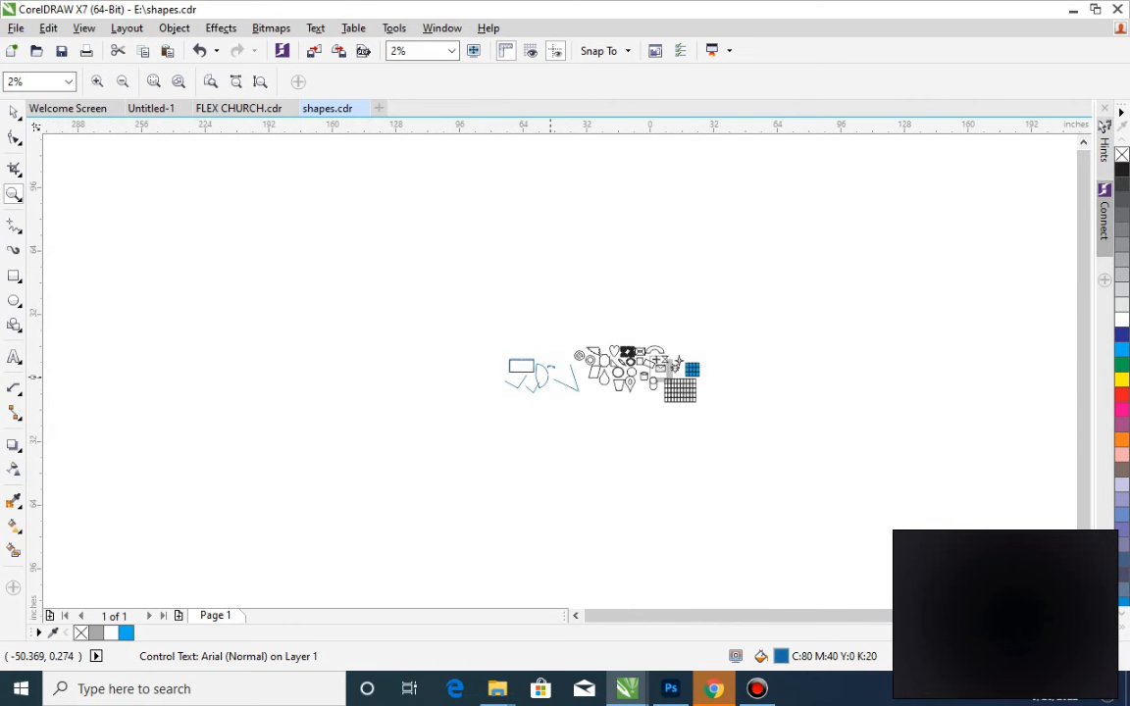
{"action": "left_click_drag", "start_coordinate": [470, 327], "coordinate": [723, 398]}
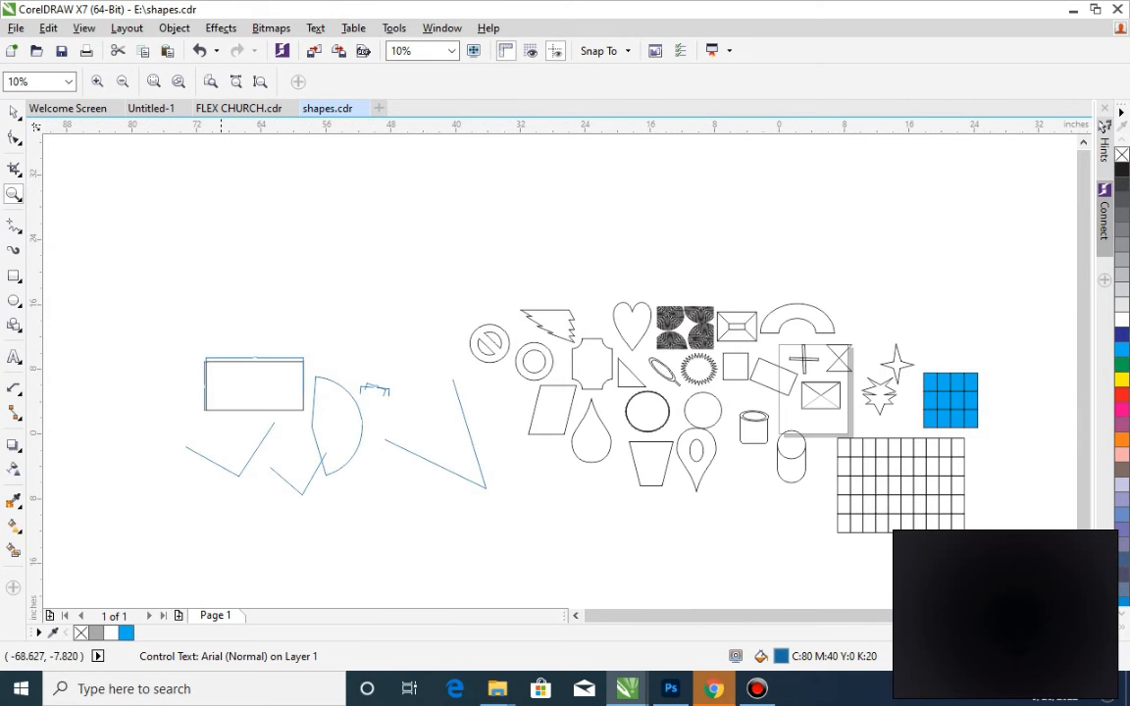
- Draw a horizontal straight-line connector about 53 inches long below the callouts
{"action": "left_click", "coordinate": [14, 388]}
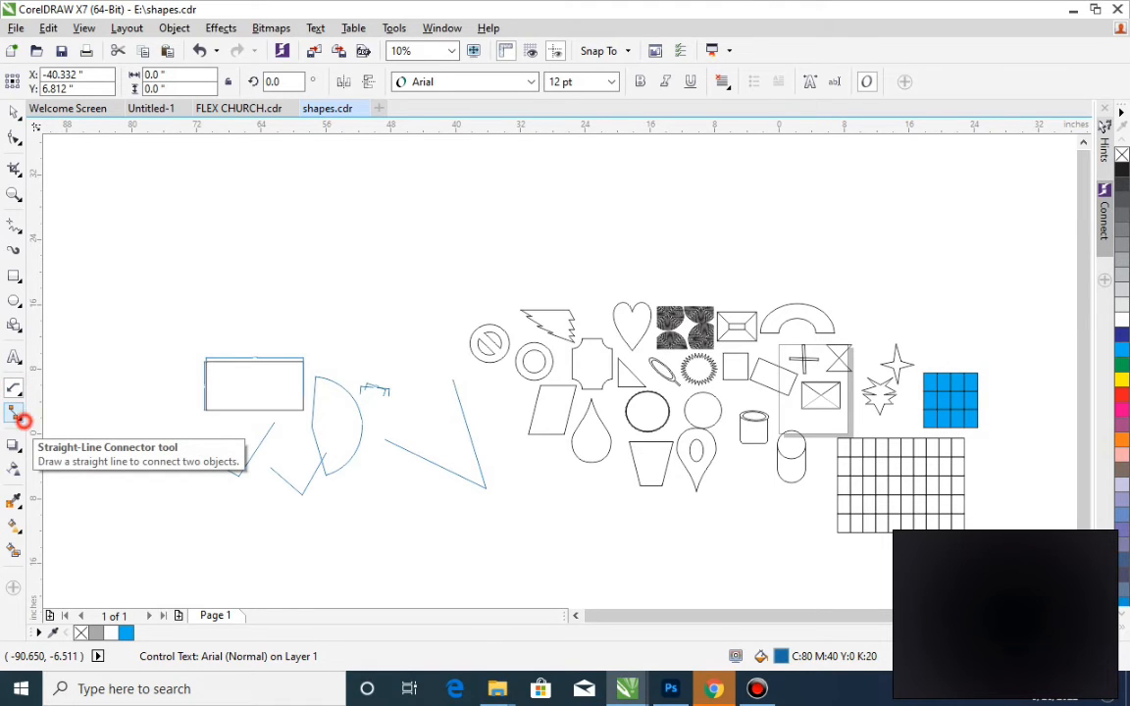
{"action": "left_click", "coordinate": [21, 420]}
{"action": "left_click", "coordinate": [109, 410]}
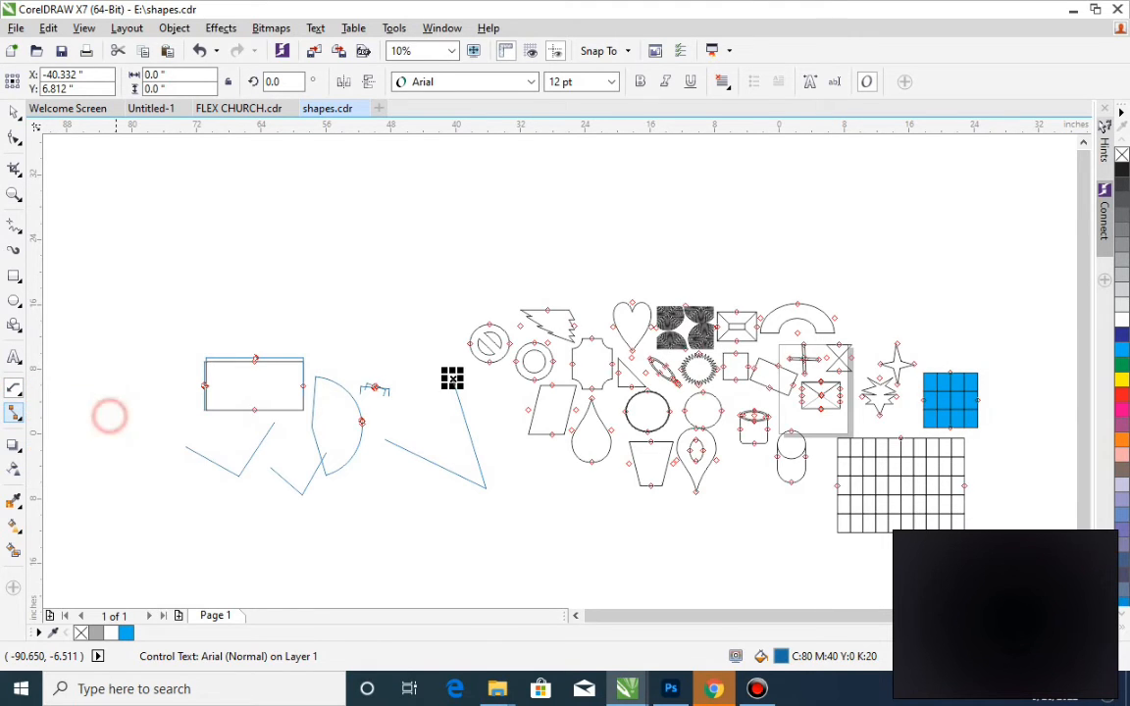
{"action": "left_click_drag", "start_coordinate": [183, 530], "coordinate": [610, 532]}
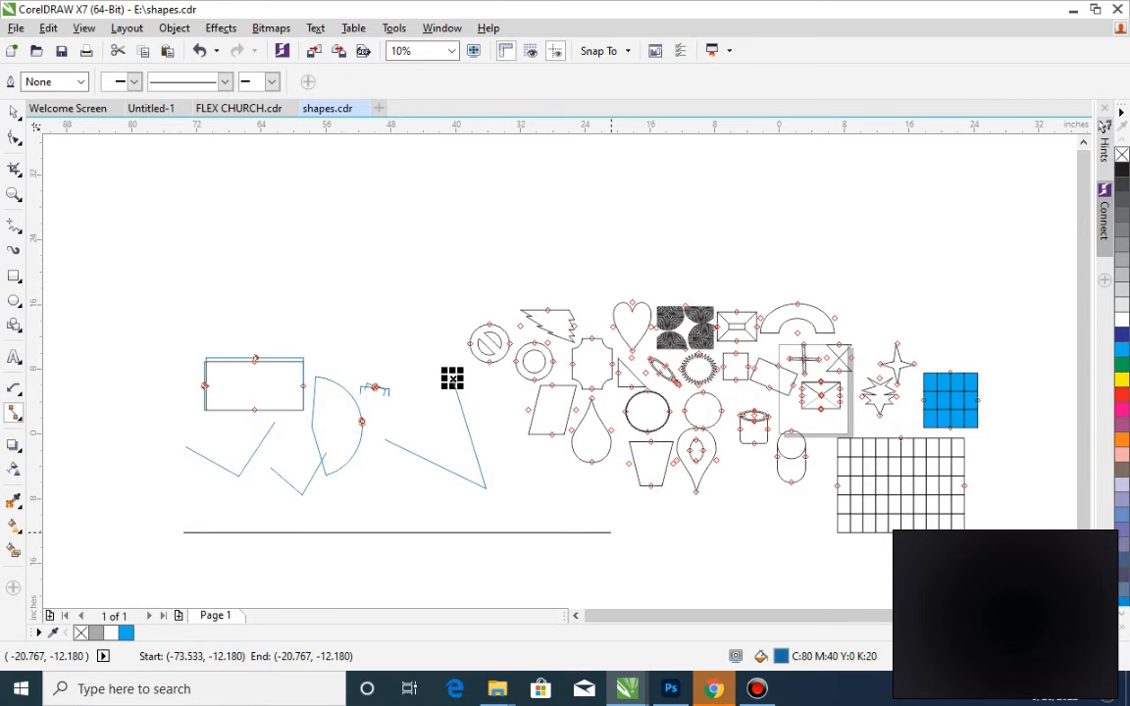
{"action": "left_click_drag", "start_coordinate": [610, 532], "coordinate": [610, 532]}
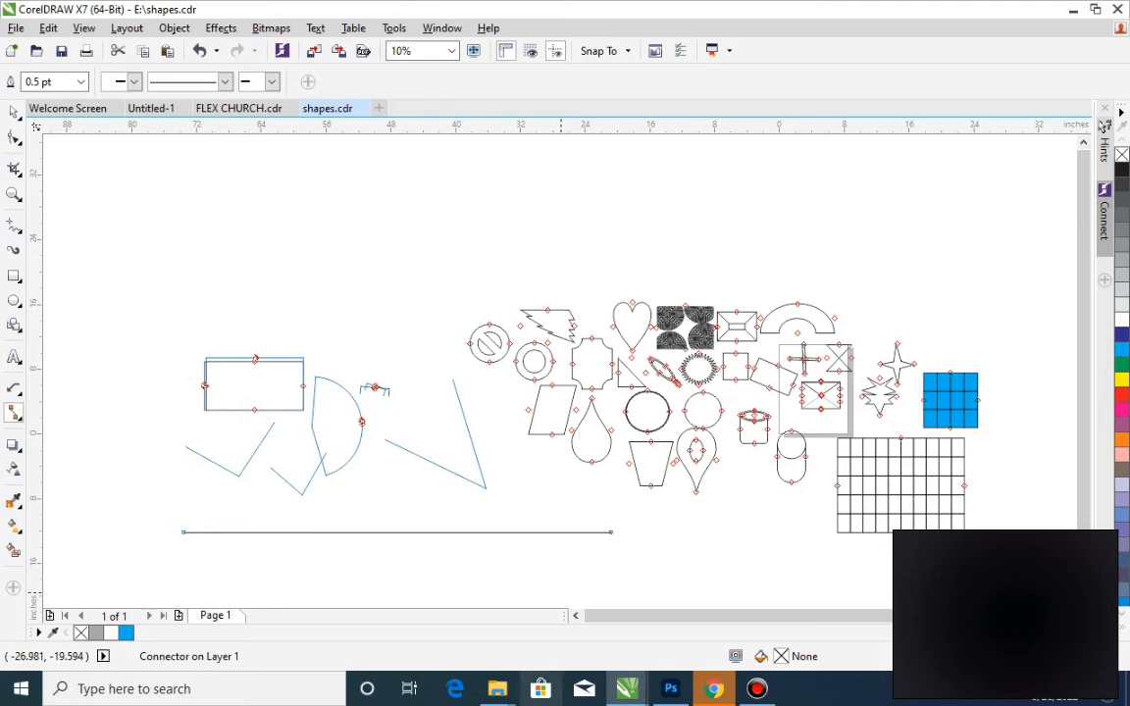
- Draw two right-angle connectors one below the other in the empty area above the rectangle
{"action": "left_click", "coordinate": [18, 415]}
{"action": "left_click", "coordinate": [18, 416]}
{"action": "left_click", "coordinate": [19, 416]}
{"action": "left_click", "coordinate": [20, 415]}
{"action": "left_click", "coordinate": [20, 416]}
{"action": "left_click", "coordinate": [20, 417]}
{"action": "left_click", "coordinate": [21, 419]}
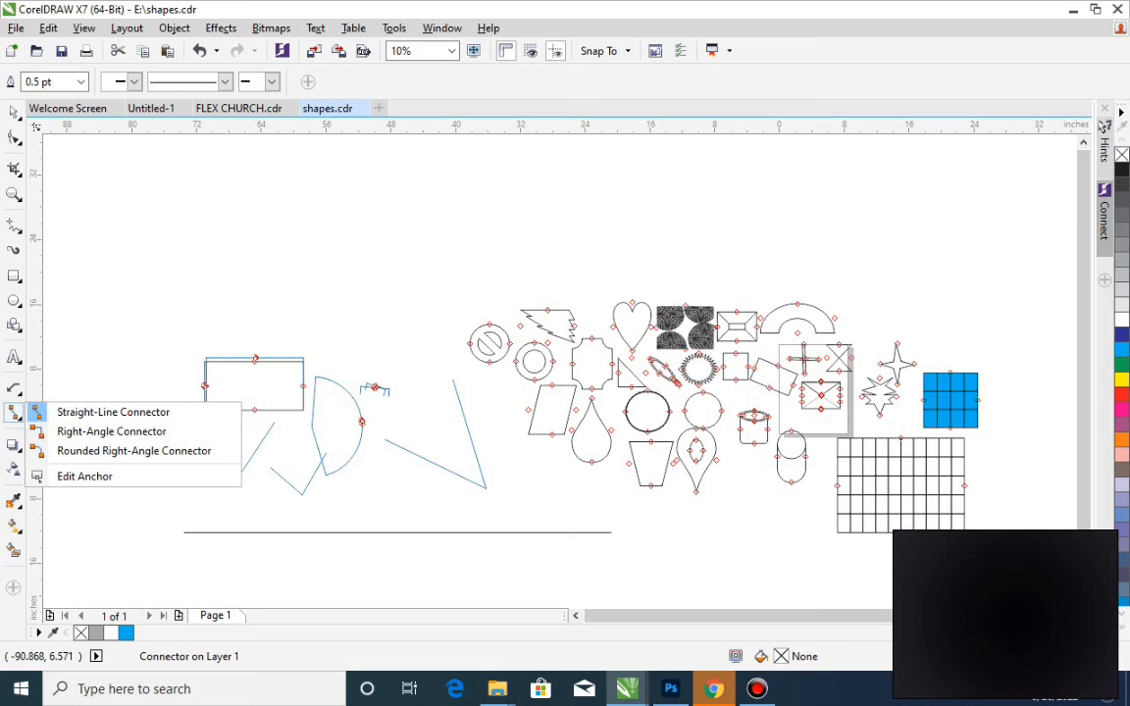
{"action": "left_click", "coordinate": [86, 432]}
{"action": "left_click_drag", "start_coordinate": [149, 245], "coordinate": [501, 280]}
{"action": "left_click_drag", "start_coordinate": [147, 285], "coordinate": [477, 330]}
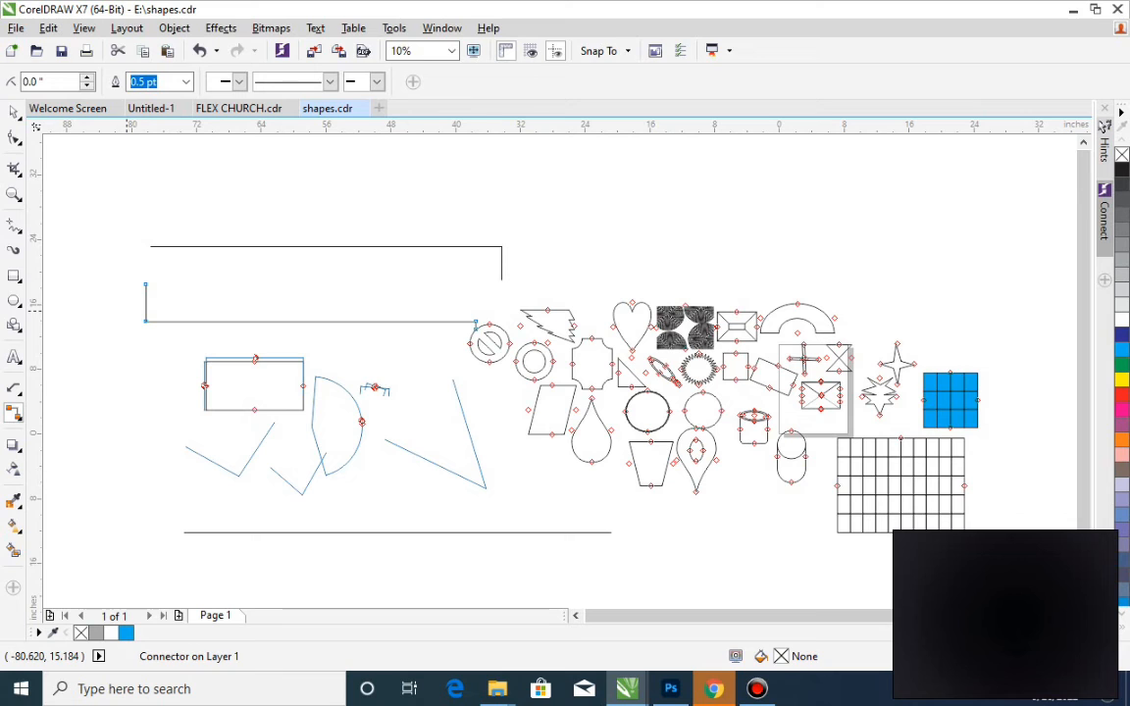
- Select both right-angle connectors above the rectangle and shrink them together to about 27.53 by 7.2 inches overall
{"action": "key", "text": "space"}
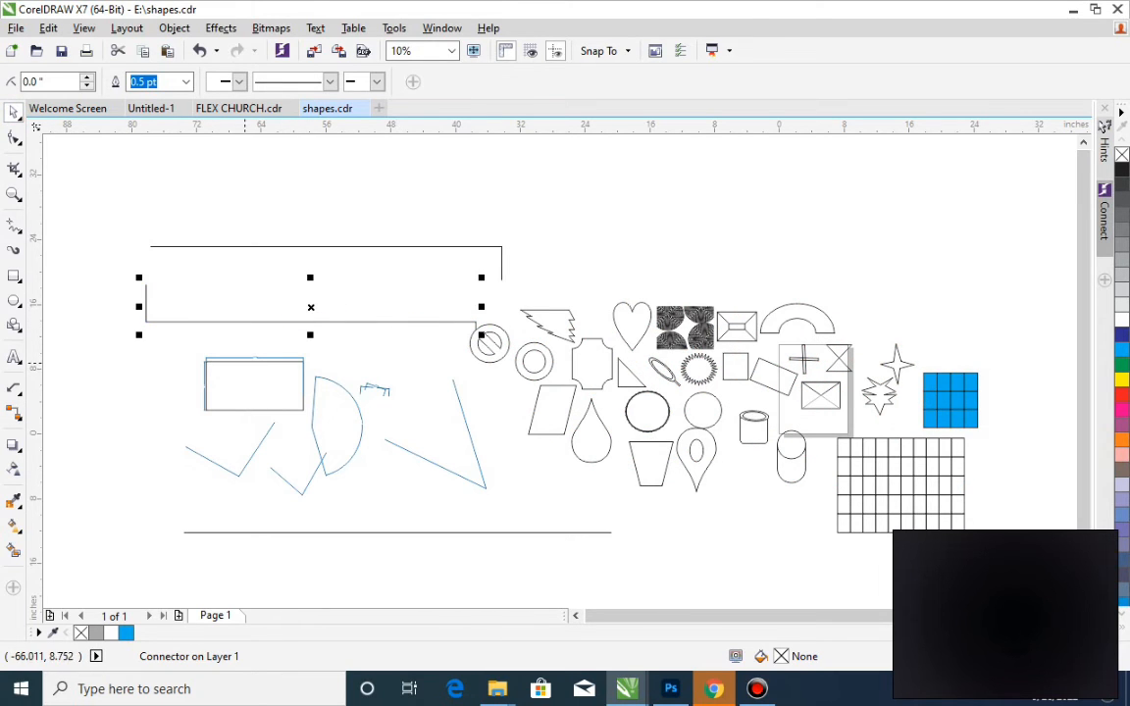
{"action": "left_click", "coordinate": [248, 357]}
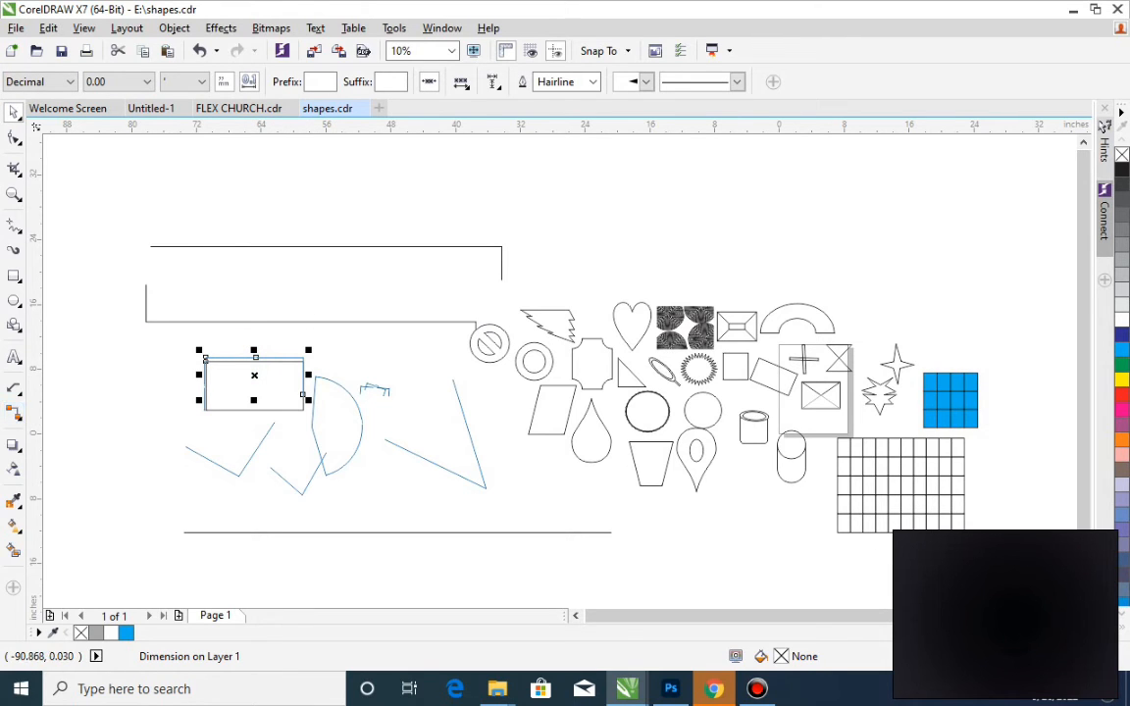
{"action": "scroll", "coordinate": [280, 393], "scroll_direction": "up", "scroll_amount": 2}
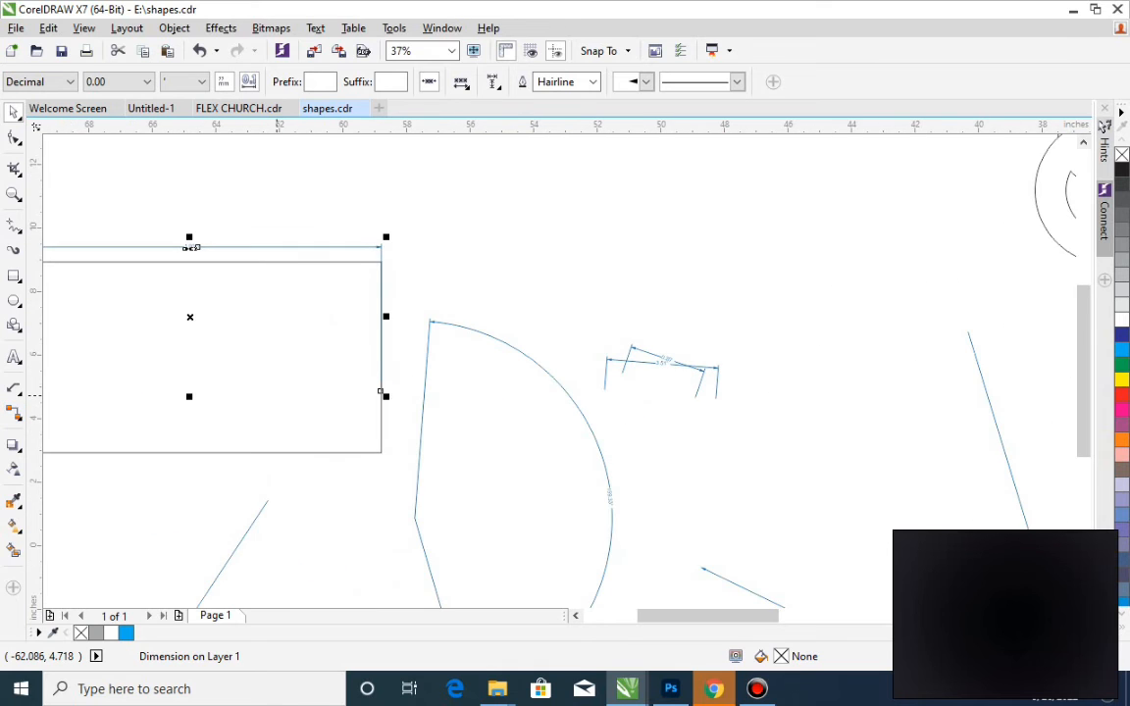
{"action": "scroll", "coordinate": [280, 393], "scroll_direction": "down", "scroll_amount": 3}
{"action": "left_click_drag", "start_coordinate": [61, 188], "coordinate": [502, 336]}
{"action": "left_click_drag", "start_coordinate": [503, 242], "coordinate": [450, 274]}
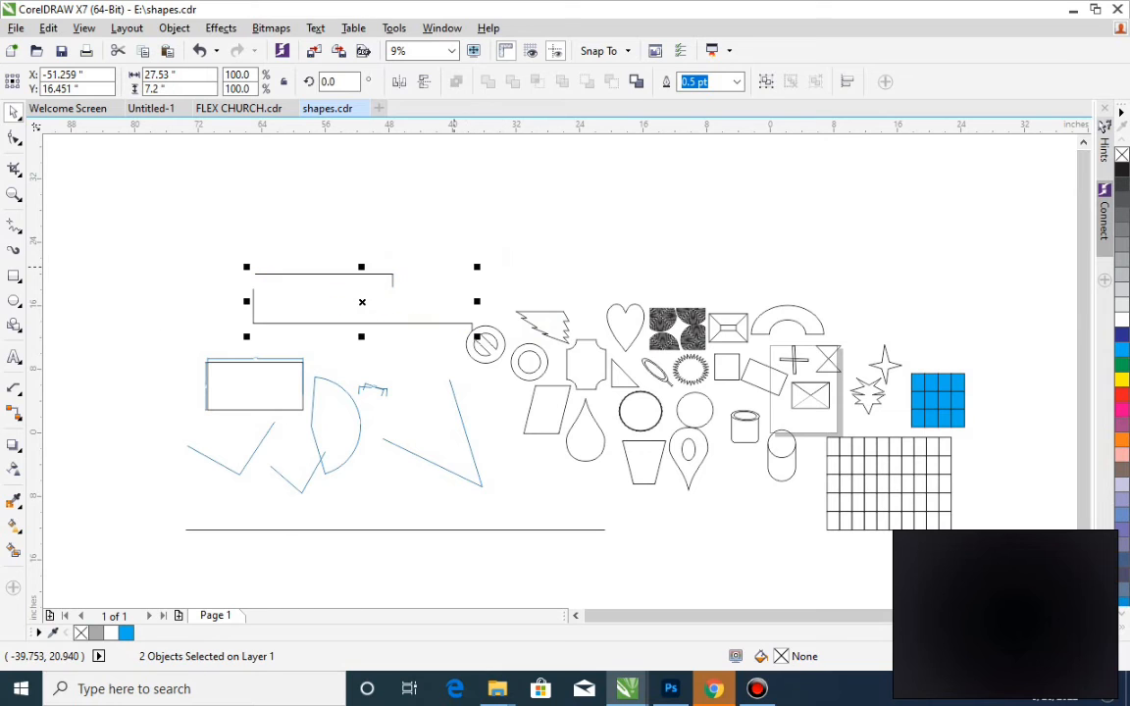
- Shorten the lower right-angle connector to about 22 inches, undoing the last two adjustments
{"action": "left_click", "coordinate": [446, 318]}
{"action": "left_click", "coordinate": [446, 323]}
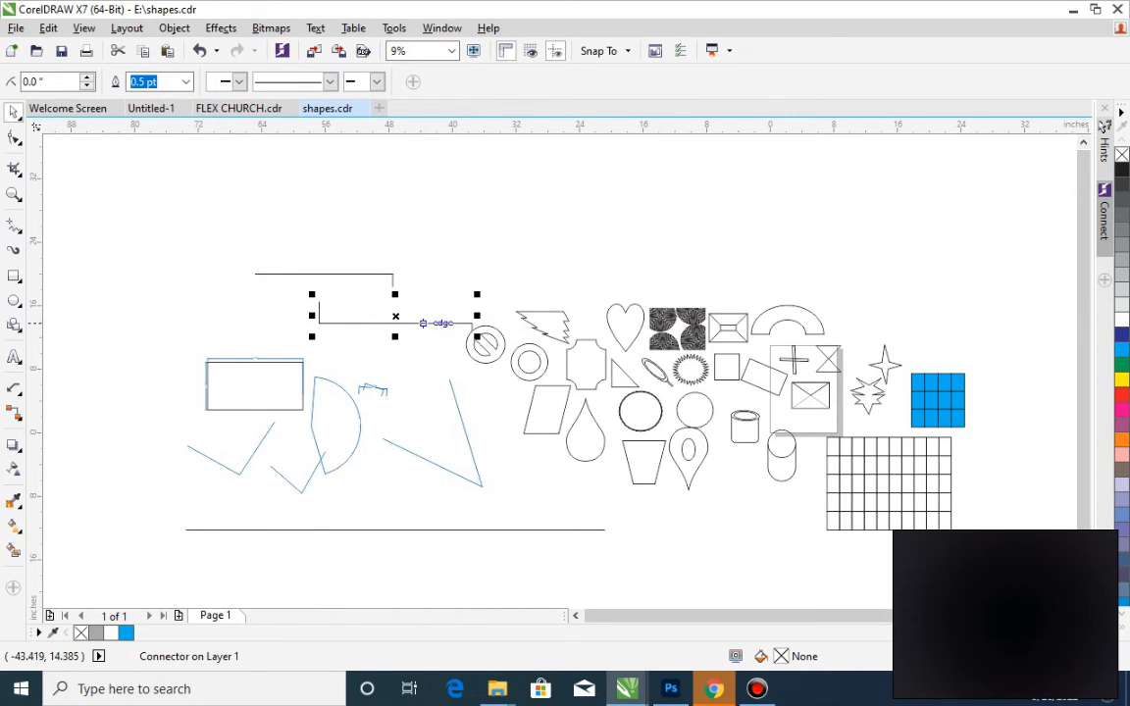
{"action": "left_click_drag", "start_coordinate": [400, 315], "coordinate": [345, 317]}
{"action": "left_click_drag", "start_coordinate": [235, 290], "coordinate": [233, 291]}
{"action": "key", "text": "ctrl+z"}
{"action": "key", "text": "ctrl+z"}
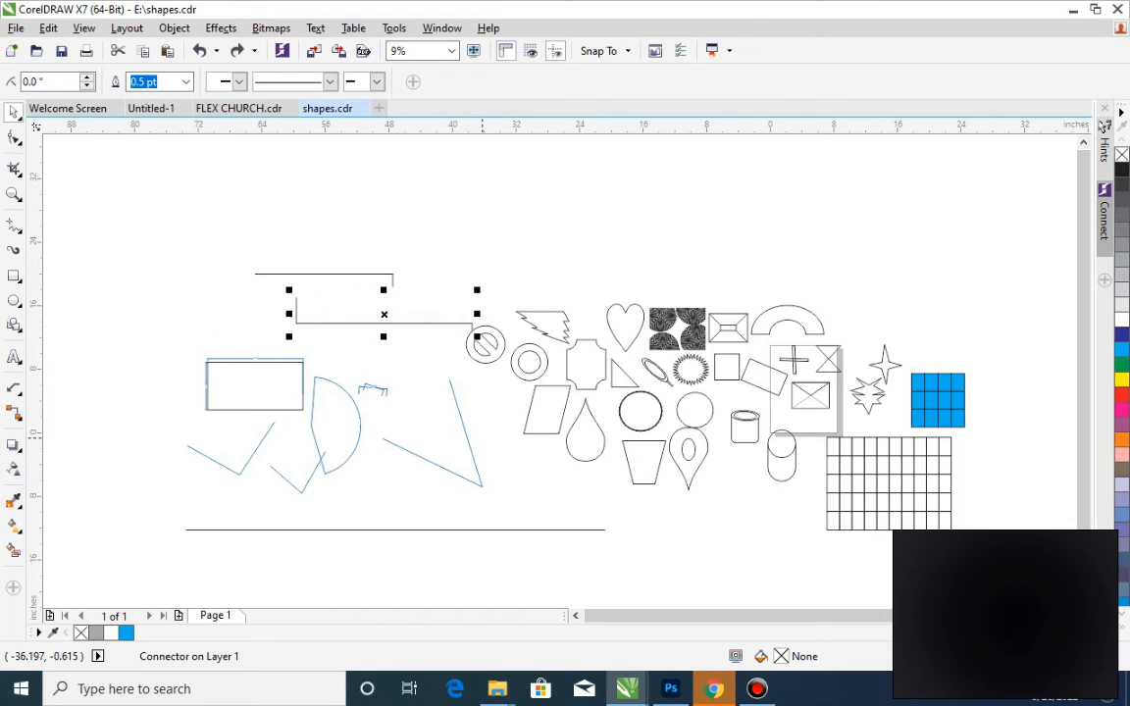
- Draw two rounded right-angle connectors side by side above the rectangle, about 2.9 by 5.6 inches and 8.6 by 2.5 inches
{"action": "left_click", "coordinate": [429, 522]}
{"action": "key", "text": "z"}
{"action": "left_click_drag", "start_coordinate": [464, 436], "coordinate": [145, 248]}
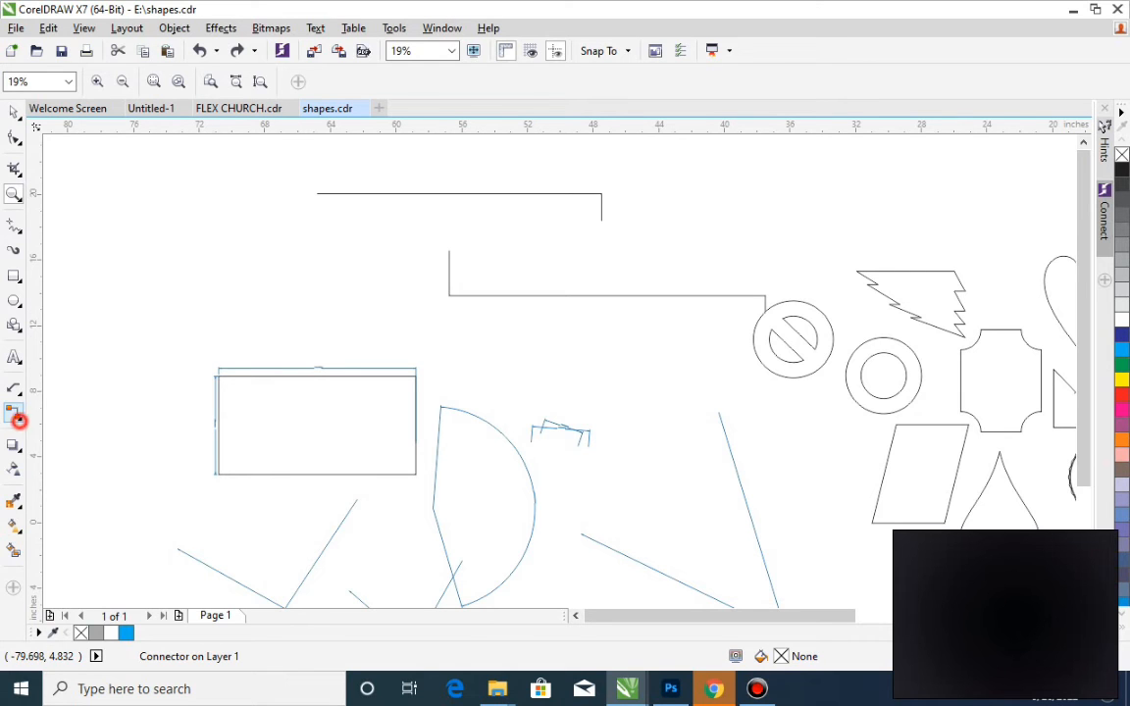
{"action": "left_click", "coordinate": [19, 419]}
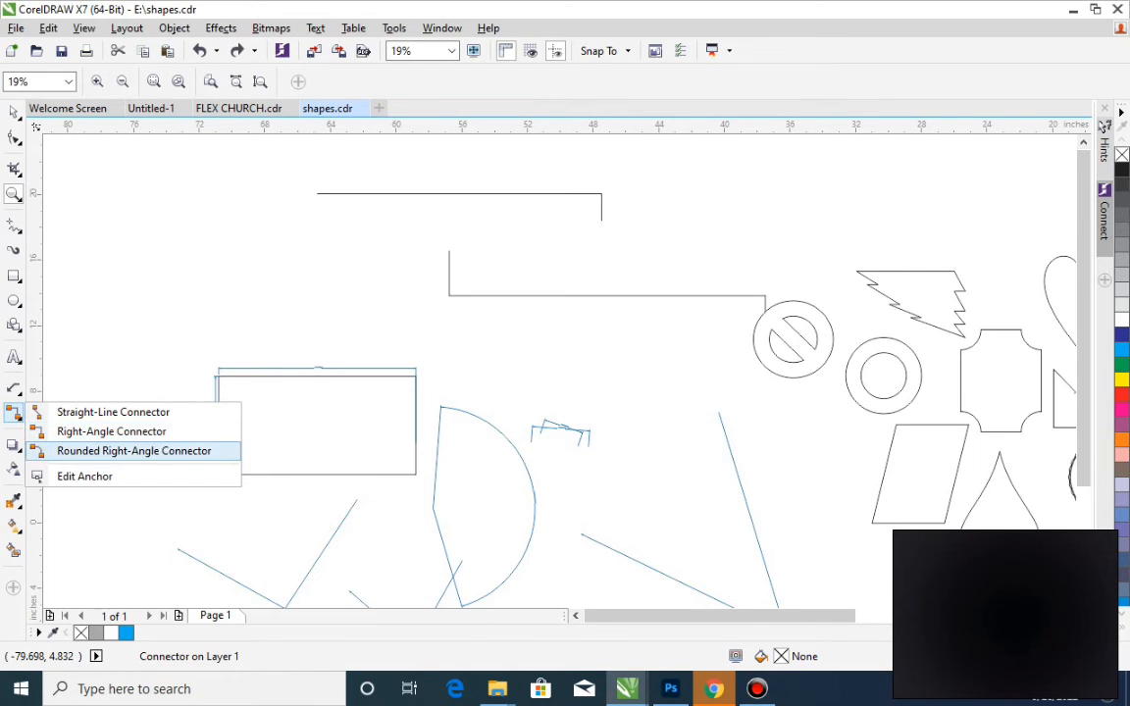
{"action": "left_click", "coordinate": [101, 451]}
{"action": "mouse_move", "coordinate": [167, 329]}
{"action": "left_mouse_down"}
{"action": "mouse_move", "coordinate": [168, 239]}
{"action": "mouse_move", "coordinate": [214, 328]}
{"action": "left_mouse_up"}
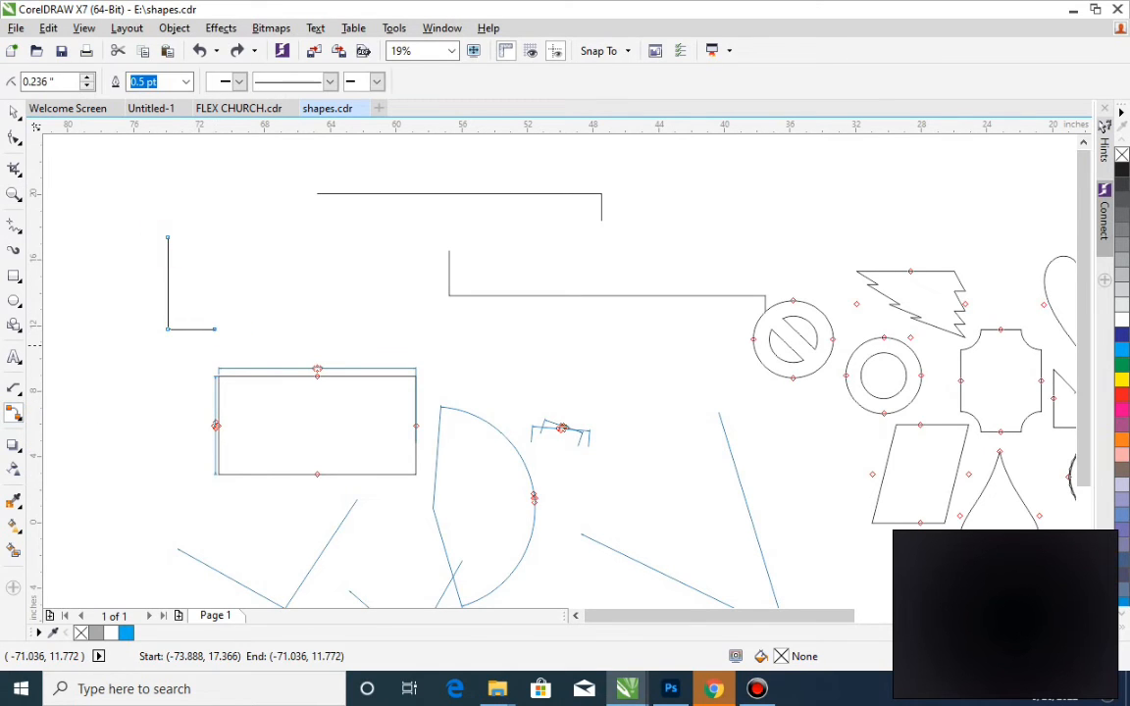
{"action": "mouse_move", "coordinate": [254, 290]}
{"action": "left_mouse_down"}
{"action": "mouse_move", "coordinate": [336, 339]}
{"action": "mouse_move", "coordinate": [395, 340]}
{"action": "mouse_move", "coordinate": [394, 330]}
{"action": "left_mouse_up"}
- Examine the rounded corners of the two new connectors up close, and compare them with the right-angle connectors
{"action": "left_click", "coordinate": [13, 110]}
{"action": "left_click", "coordinate": [208, 218]}
{"action": "key", "text": "z"}
{"action": "left_click_drag", "start_coordinate": [153, 316], "coordinate": [208, 348]}
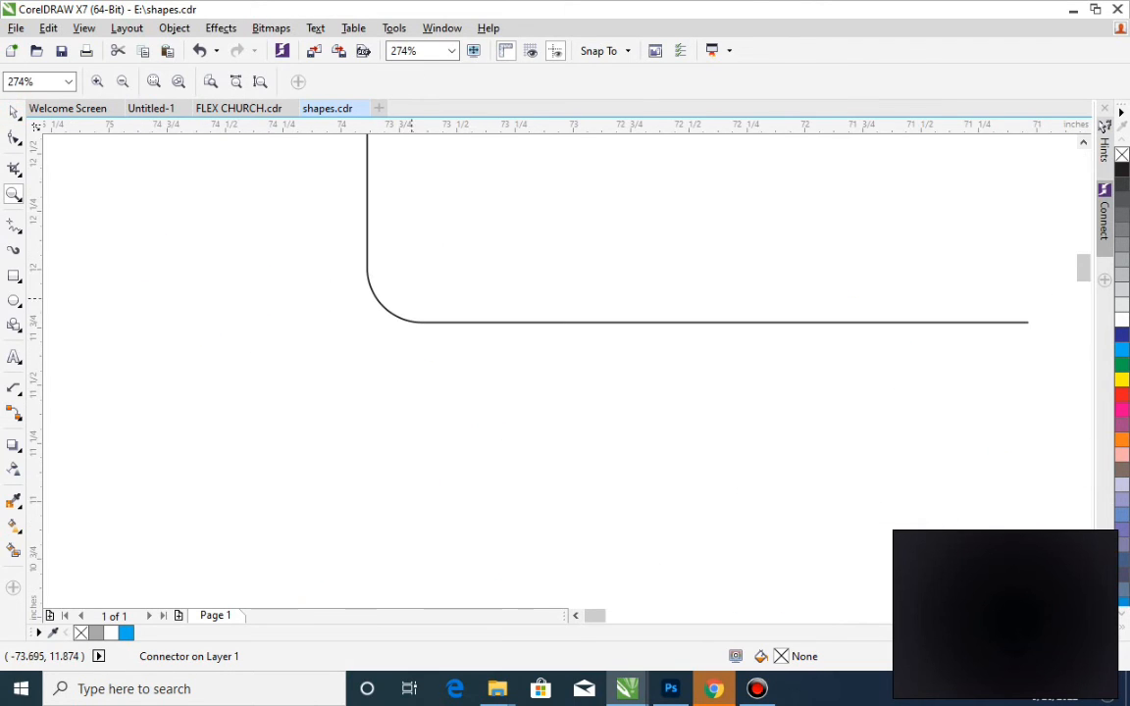
{"action": "scroll", "coordinate": [423, 324], "scroll_direction": "down", "scroll_amount": 3}
{"action": "left_click_drag", "start_coordinate": [651, 285], "coordinate": [794, 358]}
{"action": "scroll", "coordinate": [796, 359], "scroll_direction": "down", "scroll_amount": 7}
{"action": "left_click_drag", "start_coordinate": [653, 261], "coordinate": [1021, 433]}
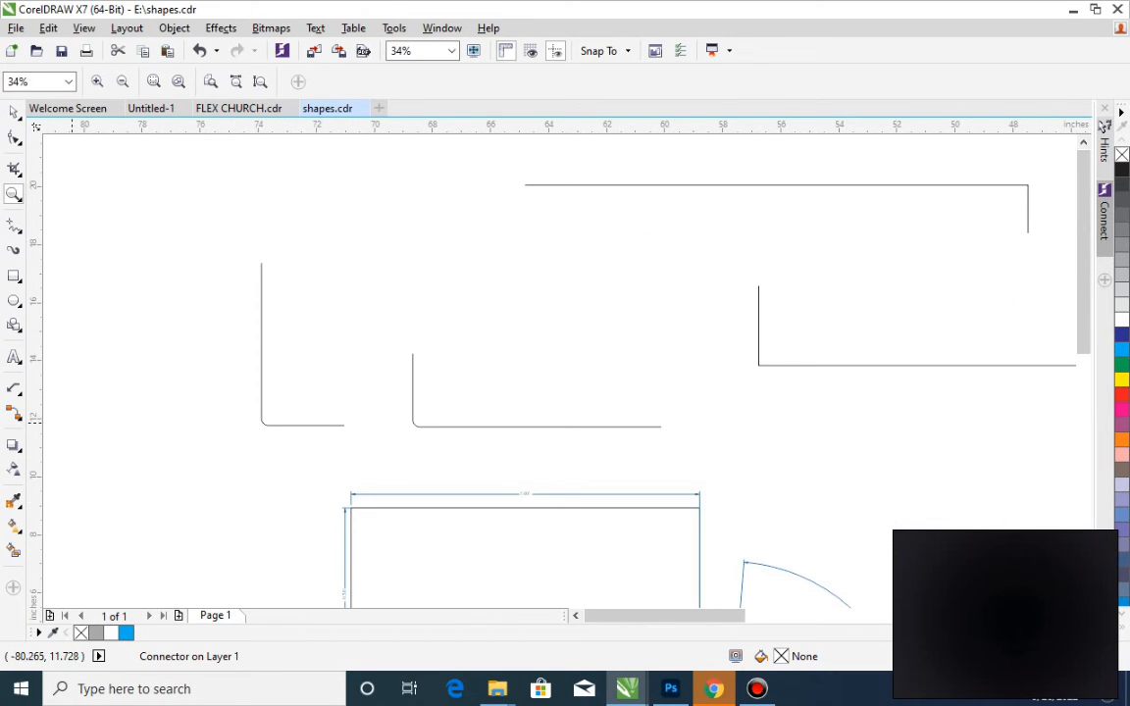
- Use the Edit Anchor tool to move the rectangle's top-middle anchor slightly below its top edge
{"action": "left_click", "coordinate": [15, 415]}
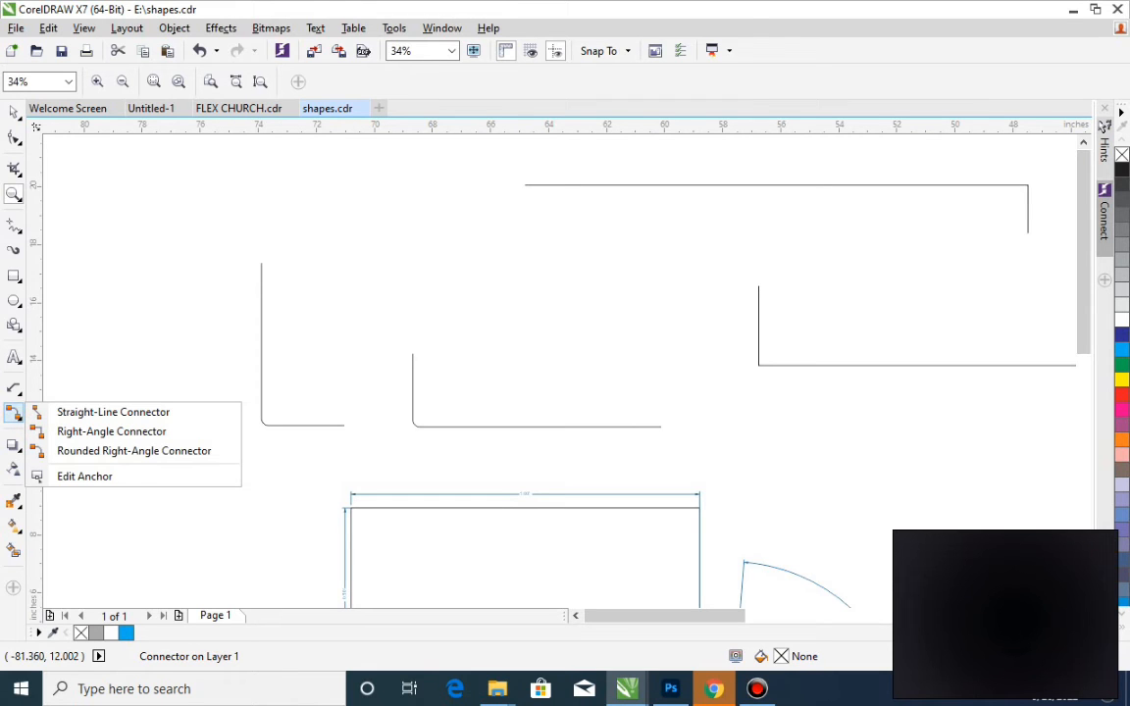
{"action": "left_click", "coordinate": [17, 449]}
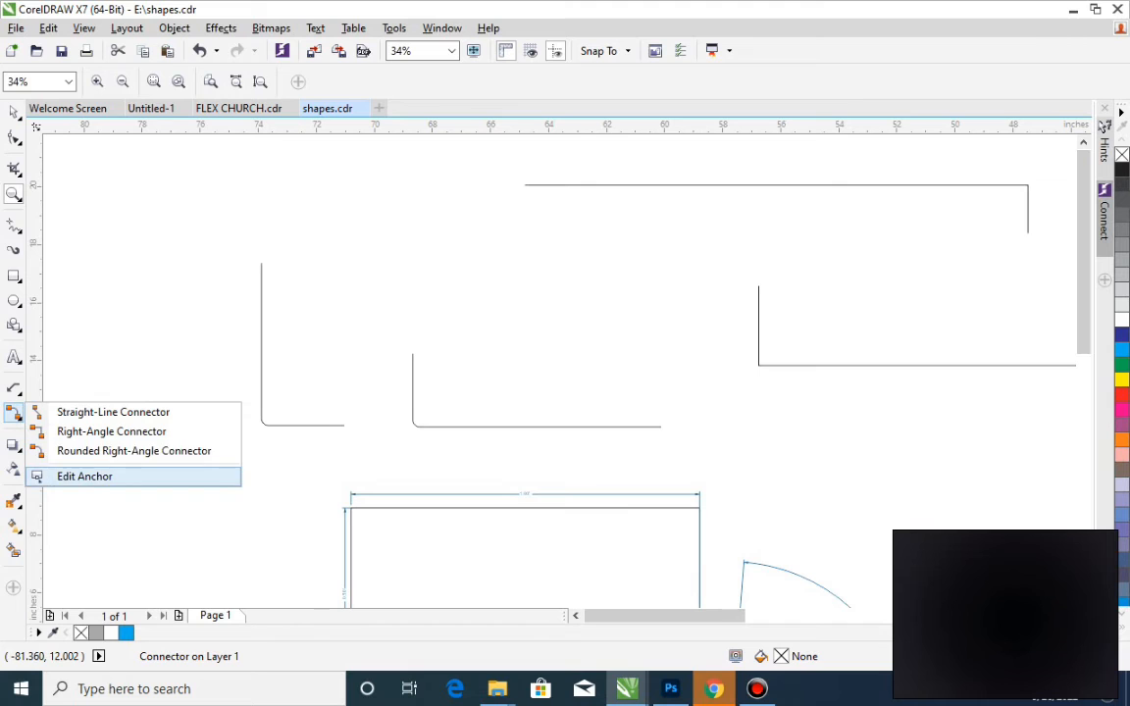
{"action": "left_click", "coordinate": [86, 475]}
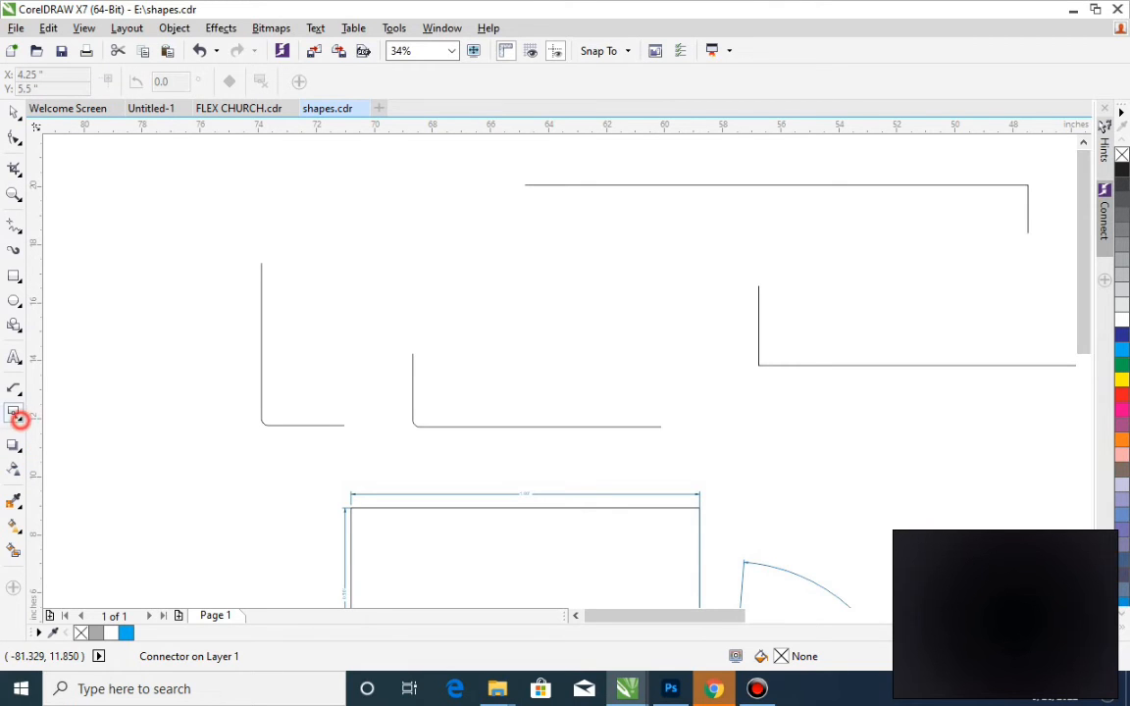
{"action": "left_click", "coordinate": [17, 417]}
{"action": "left_click", "coordinate": [111, 478]}
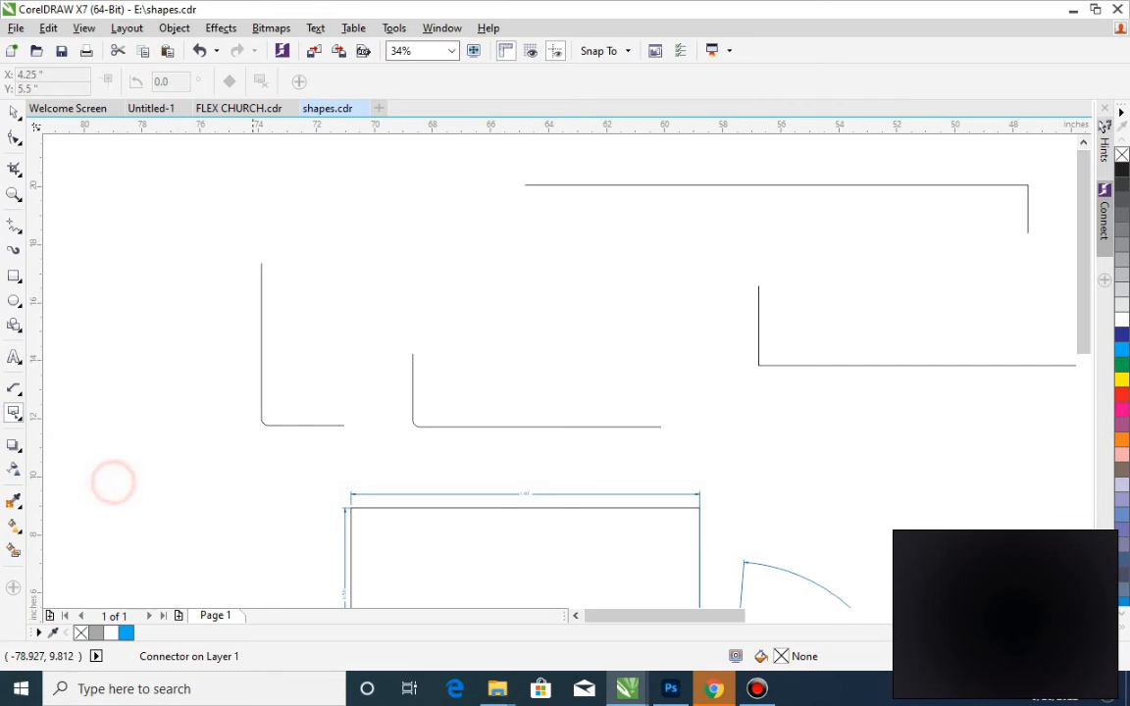
{"action": "left_click", "coordinate": [427, 503]}
{"action": "left_click", "coordinate": [378, 510]}
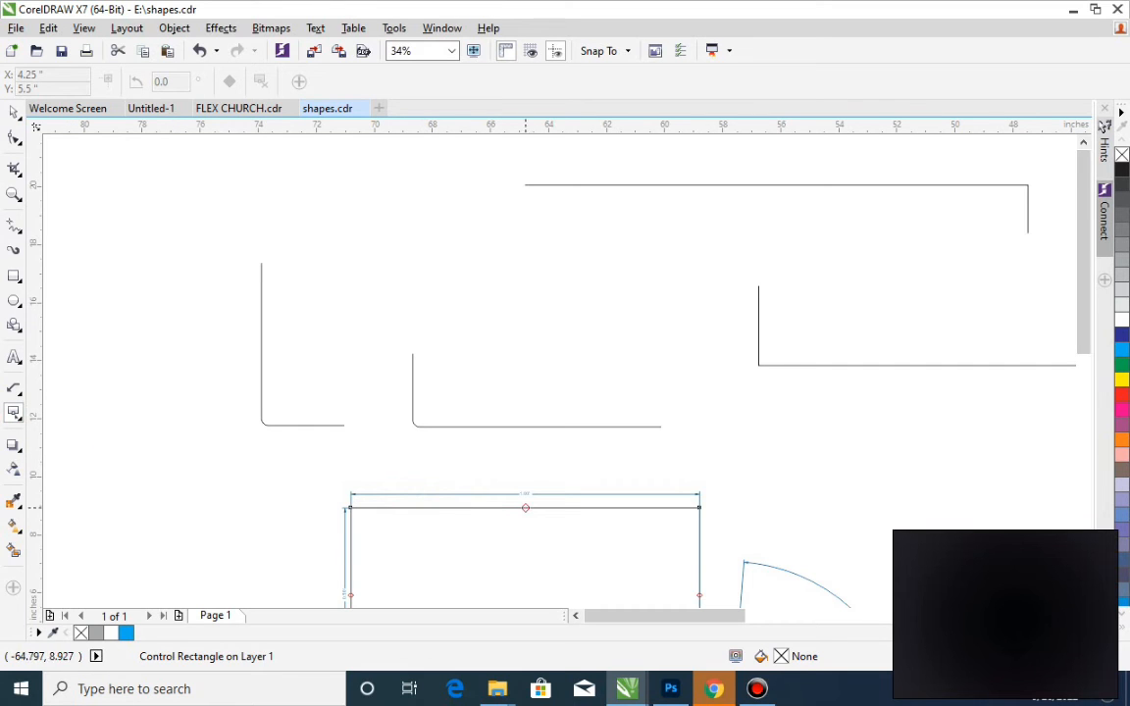
{"action": "scroll", "coordinate": [526, 504], "scroll_direction": "up", "scroll_amount": 3}
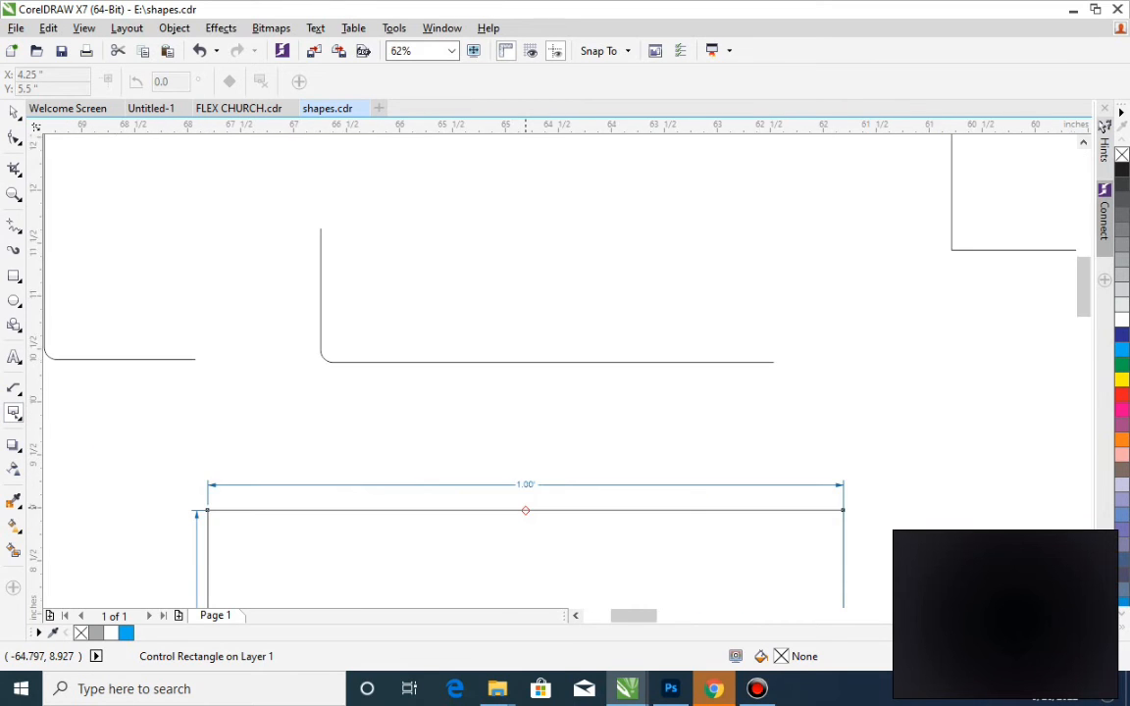
{"action": "left_click_drag", "start_coordinate": [526, 515], "coordinate": [540, 546]}
{"action": "left_click", "coordinate": [523, 446]}
{"action": "left_click", "coordinate": [535, 513]}
{"action": "scroll", "coordinate": [534, 514], "scroll_direction": "down", "scroll_amount": 2}
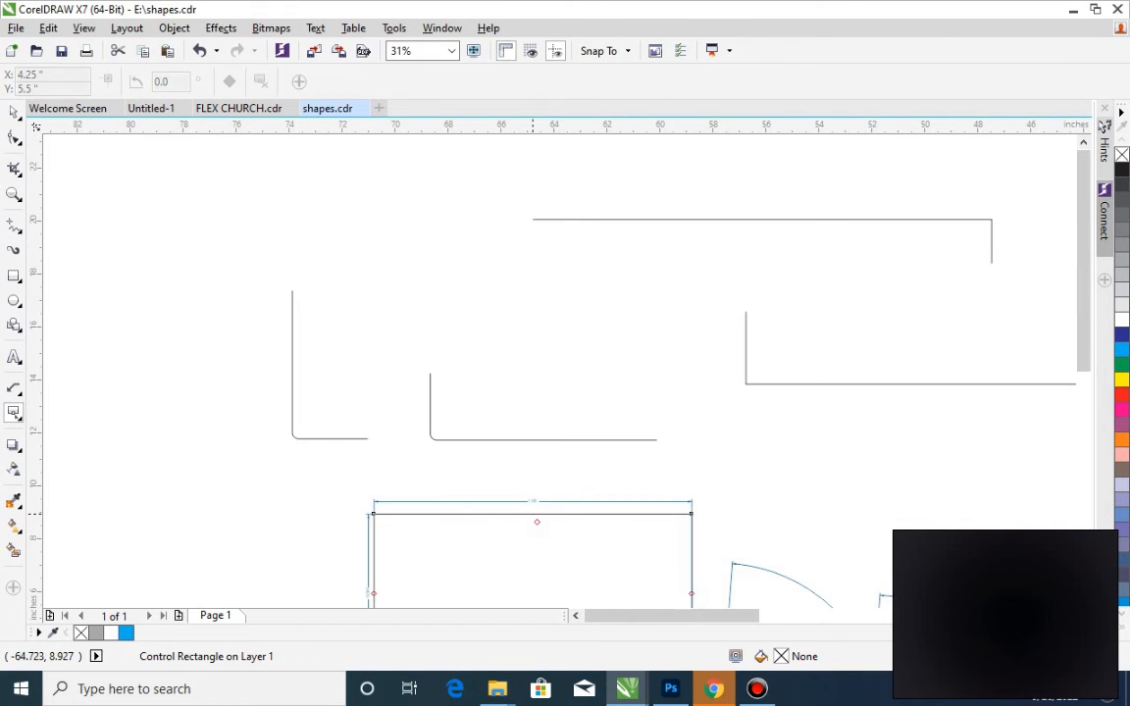
- Move the shorter rounded connector's corner anchor off the line to about X -68.715, Y 11.522 inches, and delete the selected anchor
{"action": "scroll", "coordinate": [534, 514], "scroll_direction": "down", "scroll_amount": 2}
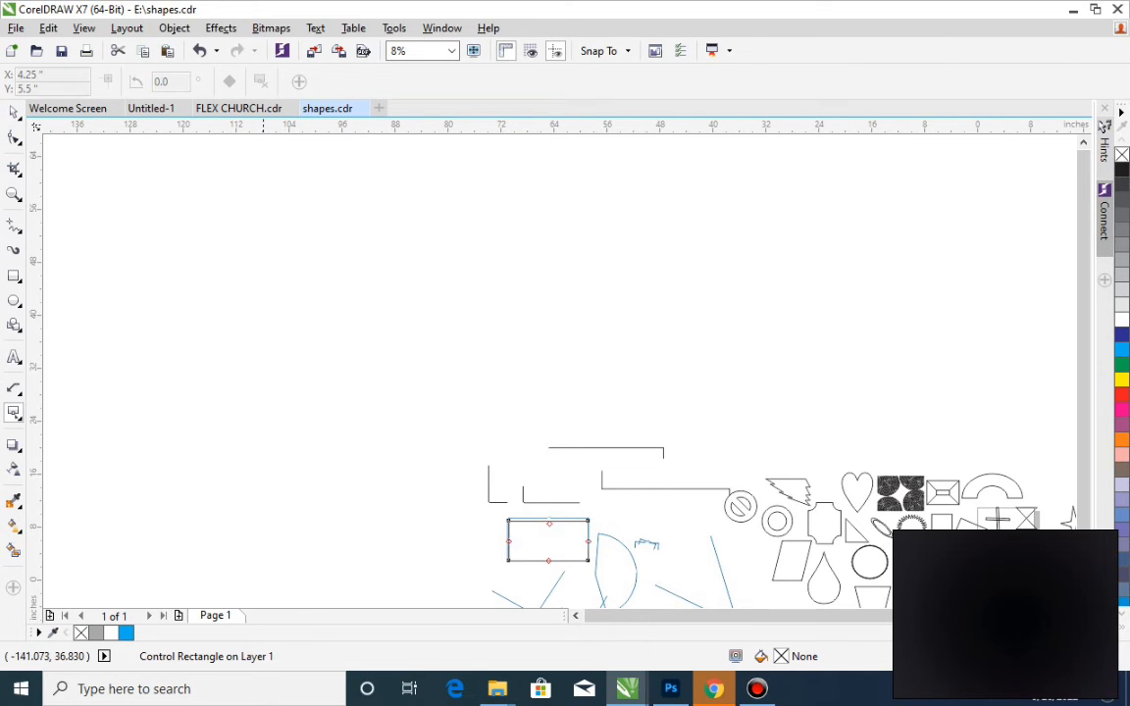
{"action": "left_click", "coordinate": [550, 504]}
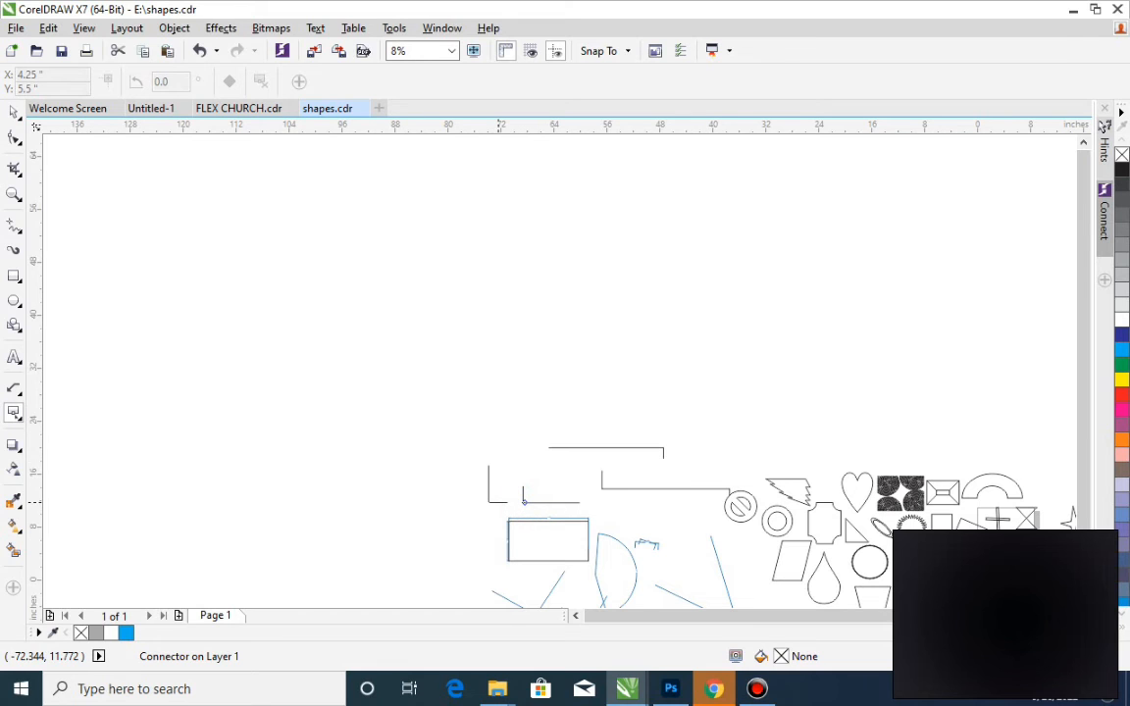
{"action": "scroll", "coordinate": [501, 503], "scroll_direction": "up", "scroll_amount": 4}
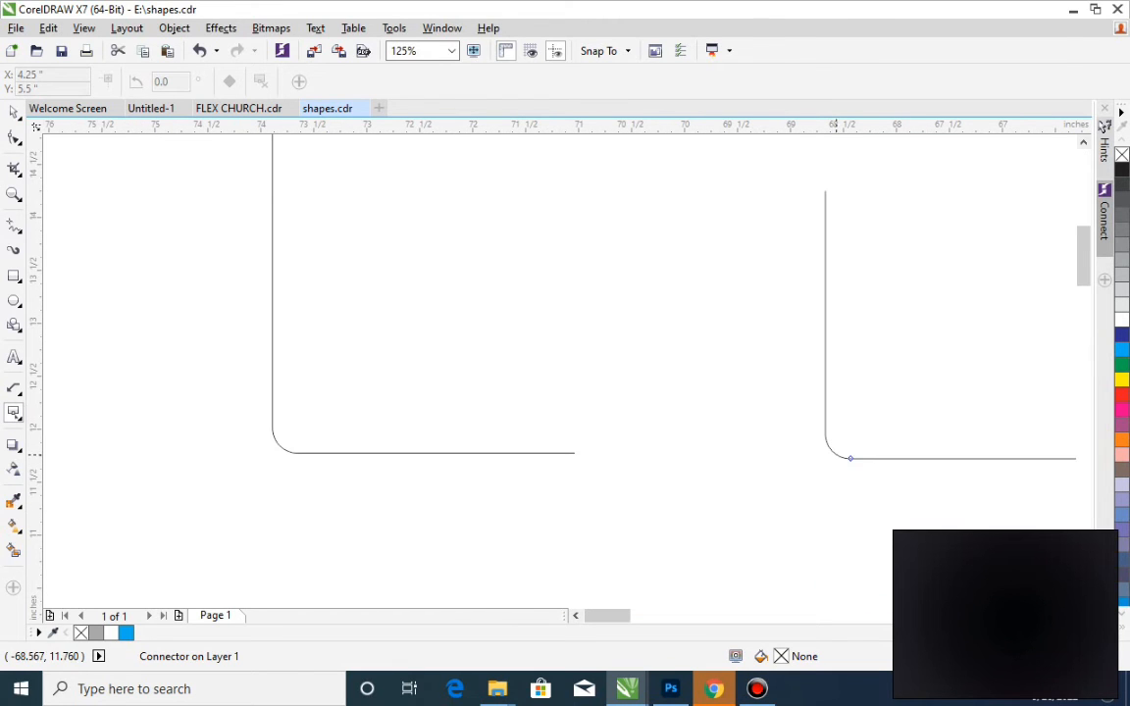
{"action": "left_click_drag", "start_coordinate": [851, 459], "coordinate": [821, 479]}
{"action": "double_click", "coordinate": [845, 456]}
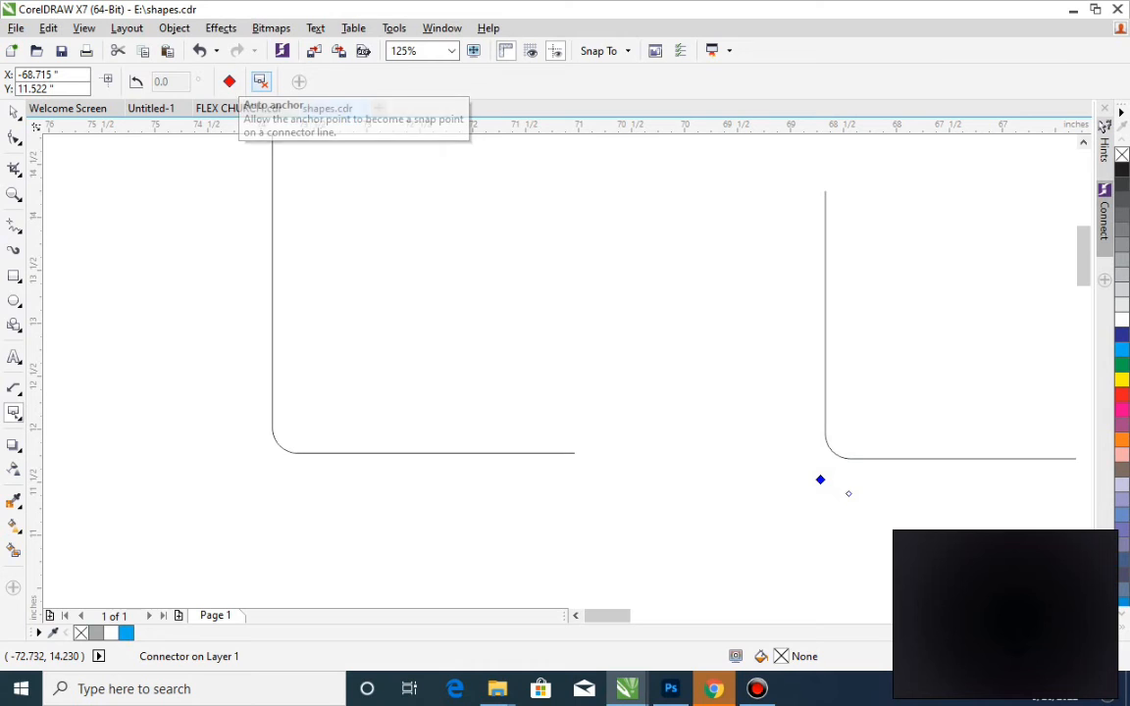
{"action": "left_click", "coordinate": [260, 80]}
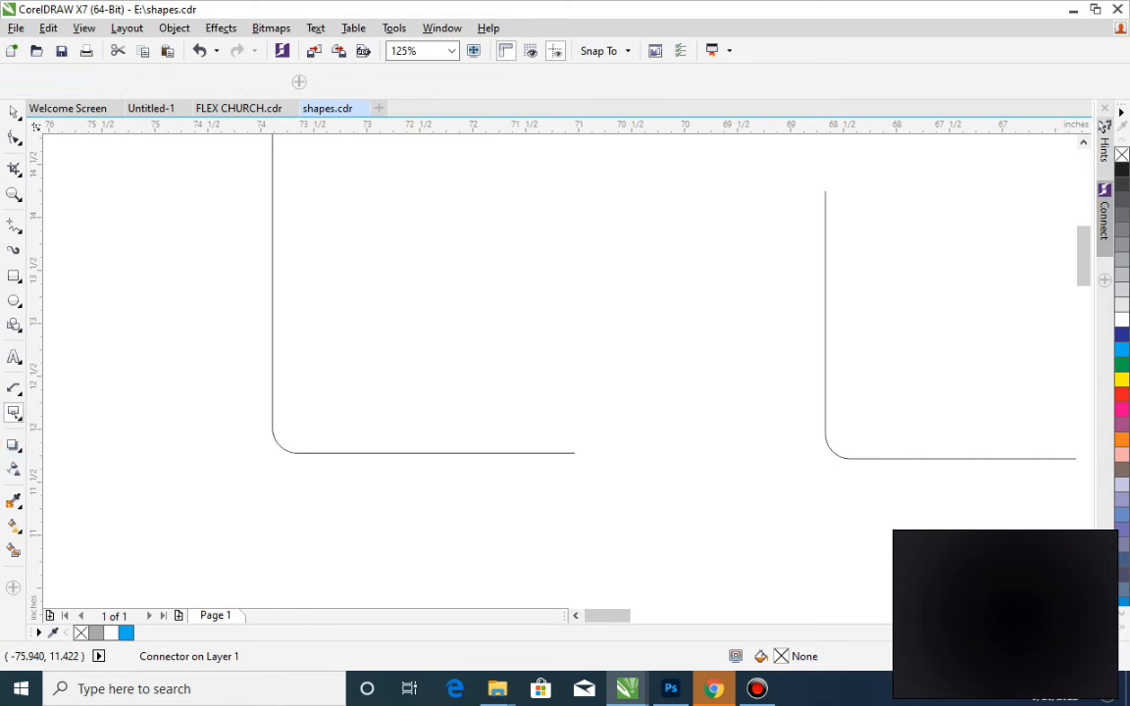
{"action": "left_click", "coordinate": [14, 444]}
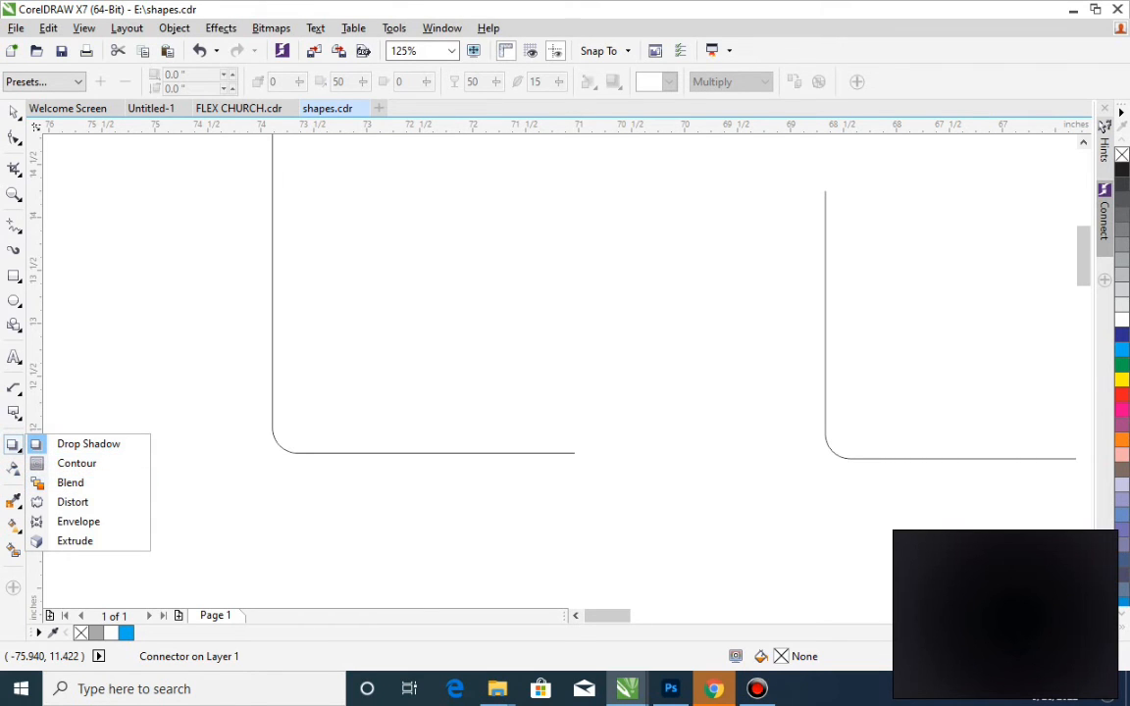
{"action": "scroll", "coordinate": [356, 387], "scroll_direction": "down", "scroll_amount": 2}
{"action": "left_click", "coordinate": [540, 495]}
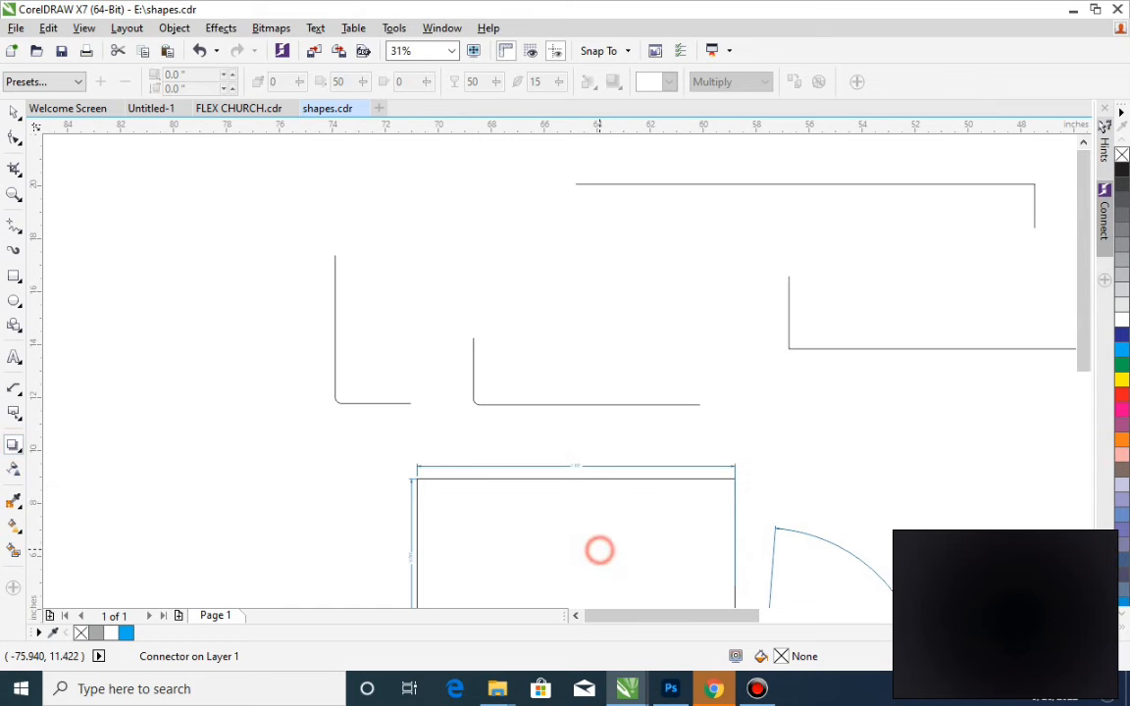
{"action": "left_click", "coordinate": [16, 109]}
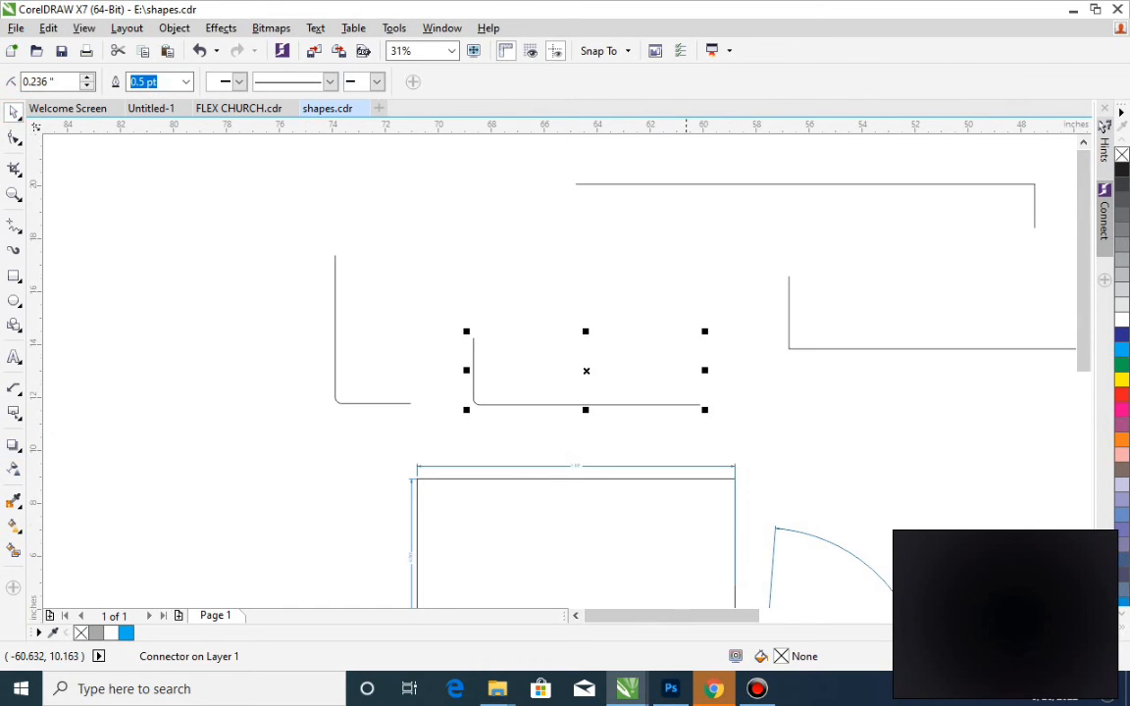
- Place a copy of the plaque shape with concave corners in the empty area above the shapes, at about X -31.165, Y 28.23 inches
{"action": "scroll", "coordinate": [686, 444], "scroll_direction": "down", "scroll_amount": 2}
{"action": "left_click", "coordinate": [735, 509]}
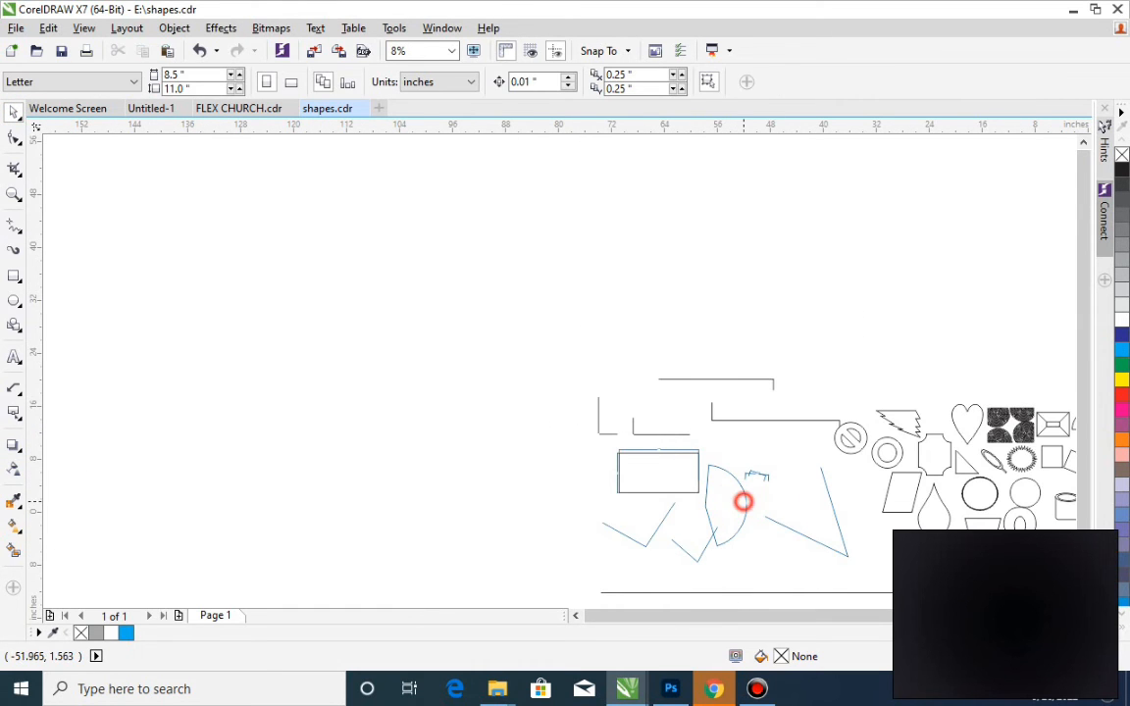
{"action": "left_click", "coordinate": [932, 456]}
{"action": "left_click_drag", "start_coordinate": [934, 454], "coordinate": [880, 326]}
{"action": "right_click", "coordinate": [881, 326]}
{"action": "left_click", "coordinate": [790, 257]}
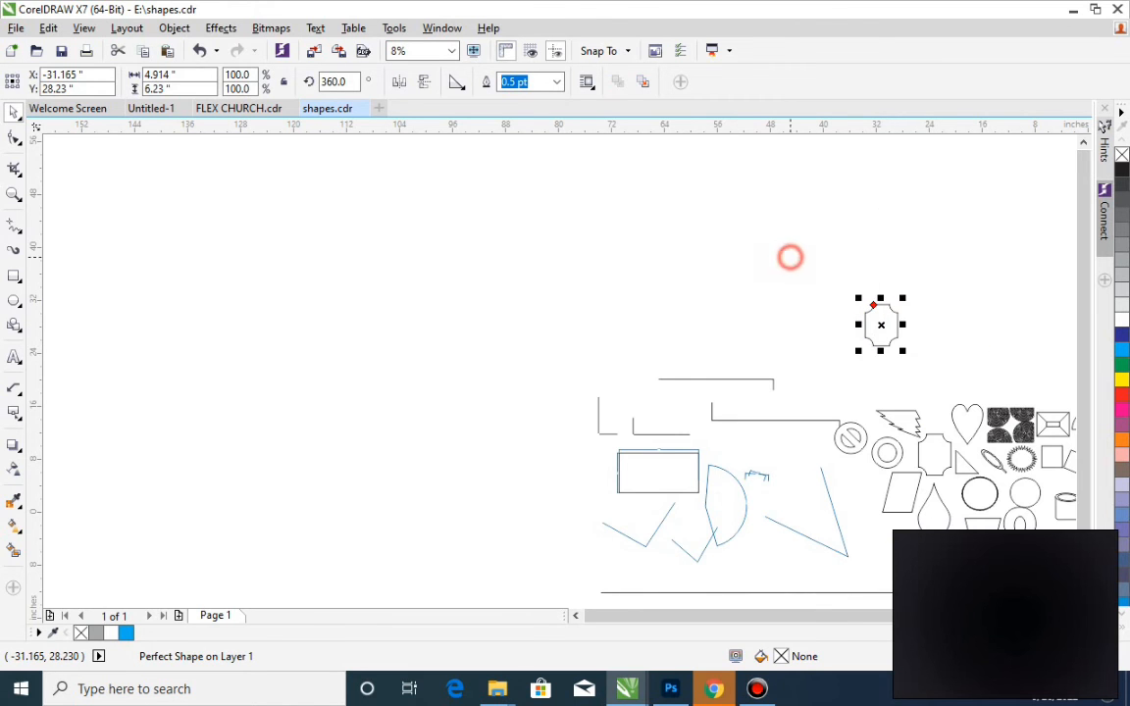
- Move the copied plaque shape down and slightly right, to about X -29.771, Y 24.22 inches
{"action": "key", "text": "h"}
{"action": "left_click_drag", "start_coordinate": [1056, 427], "coordinate": [1017, 427]}
{"action": "left_click_drag", "start_coordinate": [673, 260], "coordinate": [966, 449]}
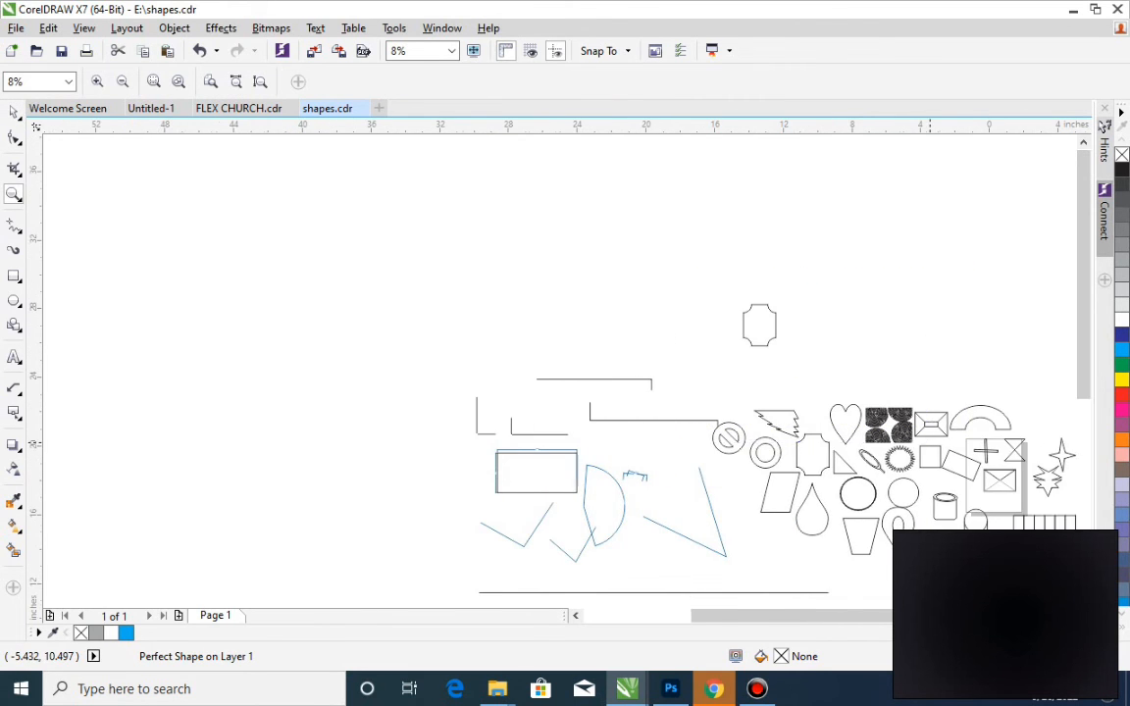
{"action": "key", "text": "space"}
{"action": "left_click_drag", "start_coordinate": [455, 298], "coordinate": [478, 366]}
{"action": "key", "text": "space"}
{"action": "left_click_drag", "start_coordinate": [354, 230], "coordinate": [782, 487]}
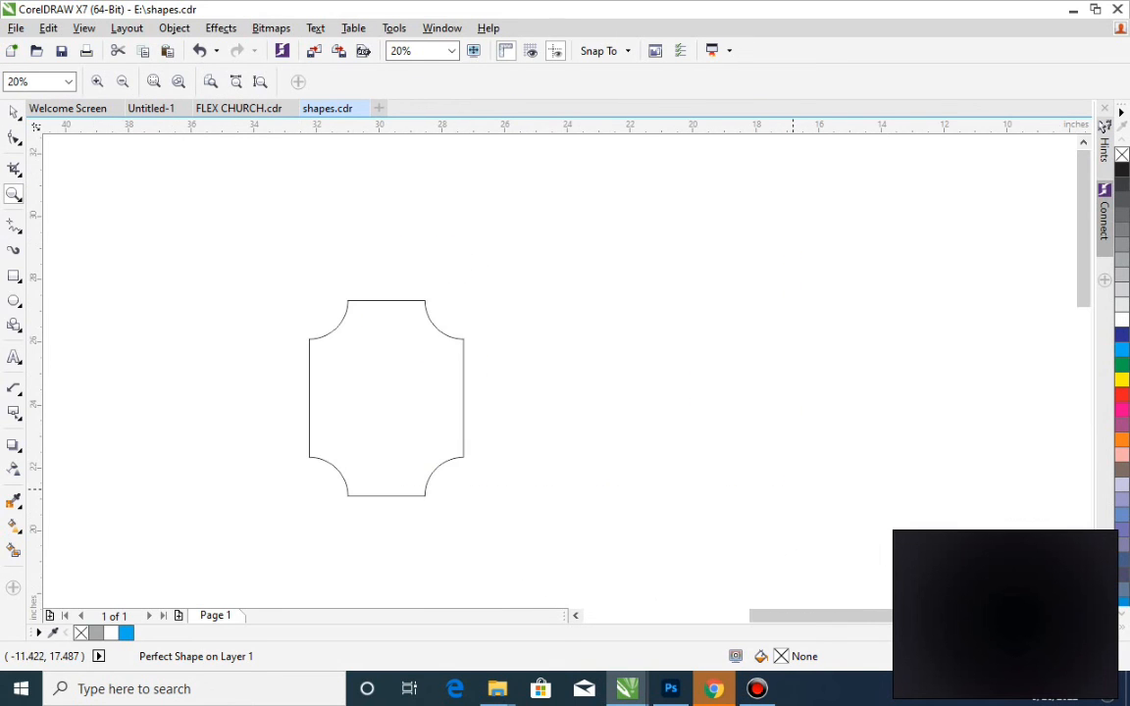
- Duplicate the plaque shape about 1.5 inches to its right at the same height, overlapping the original
{"action": "left_click", "coordinate": [13, 112]}
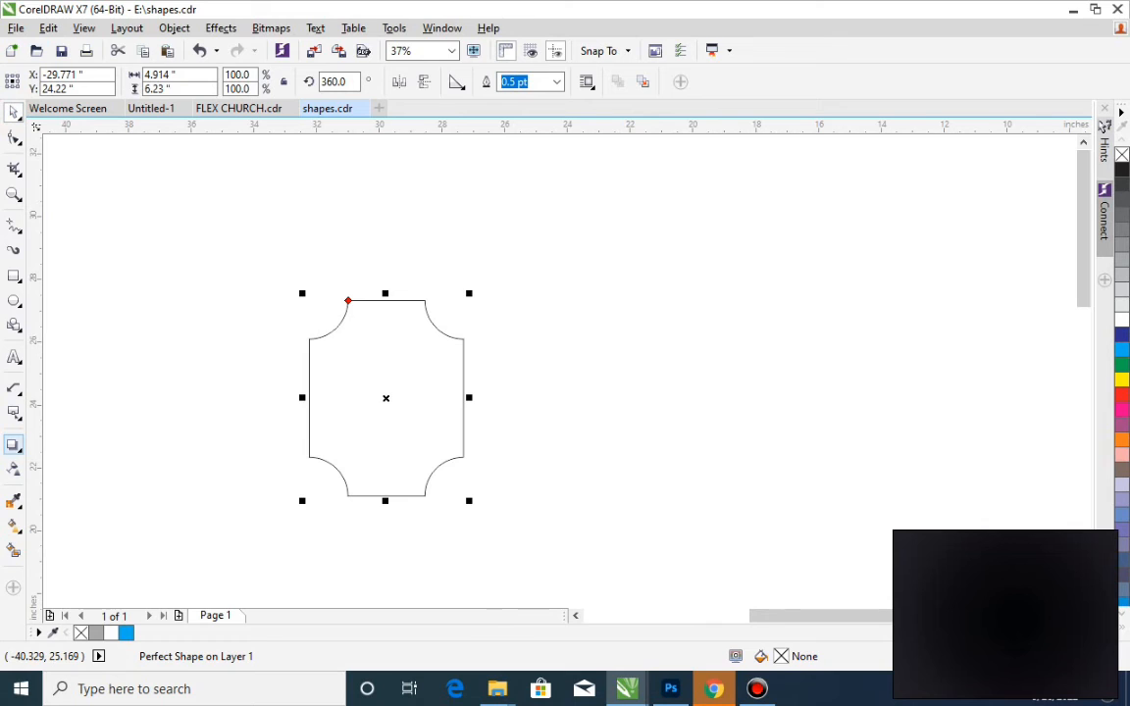
{"action": "left_click", "coordinate": [15, 445]}
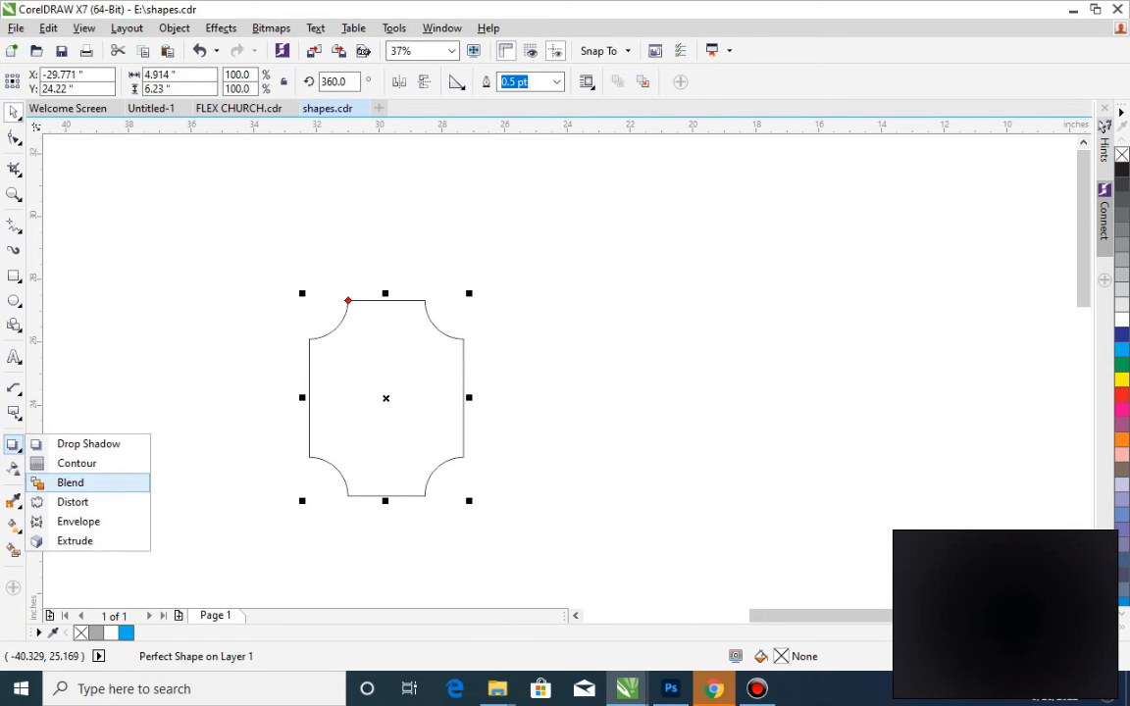
{"action": "left_click", "coordinate": [341, 421]}
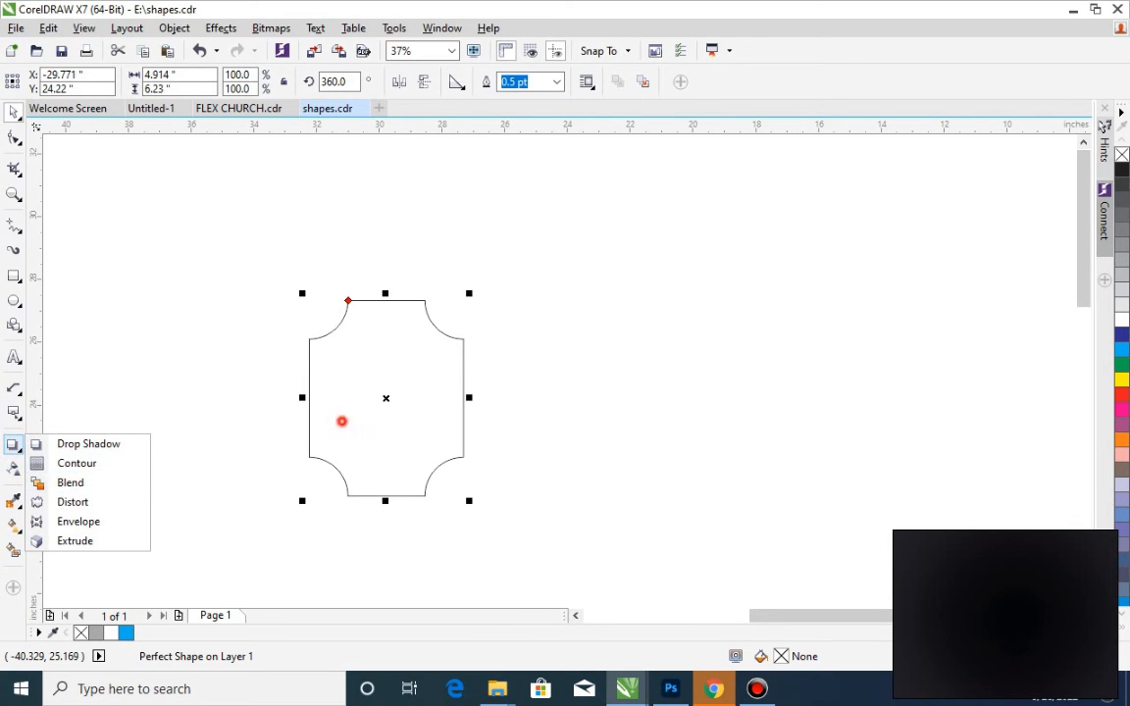
{"action": "mouse_move", "coordinate": [384, 420]}
{"action": "left_mouse_down"}
{"action": "mouse_move", "coordinate": [501, 413]}
{"action": "mouse_move", "coordinate": [432, 413]}
{"action": "left_mouse_up"}
{"action": "right_click", "coordinate": [432, 413]}
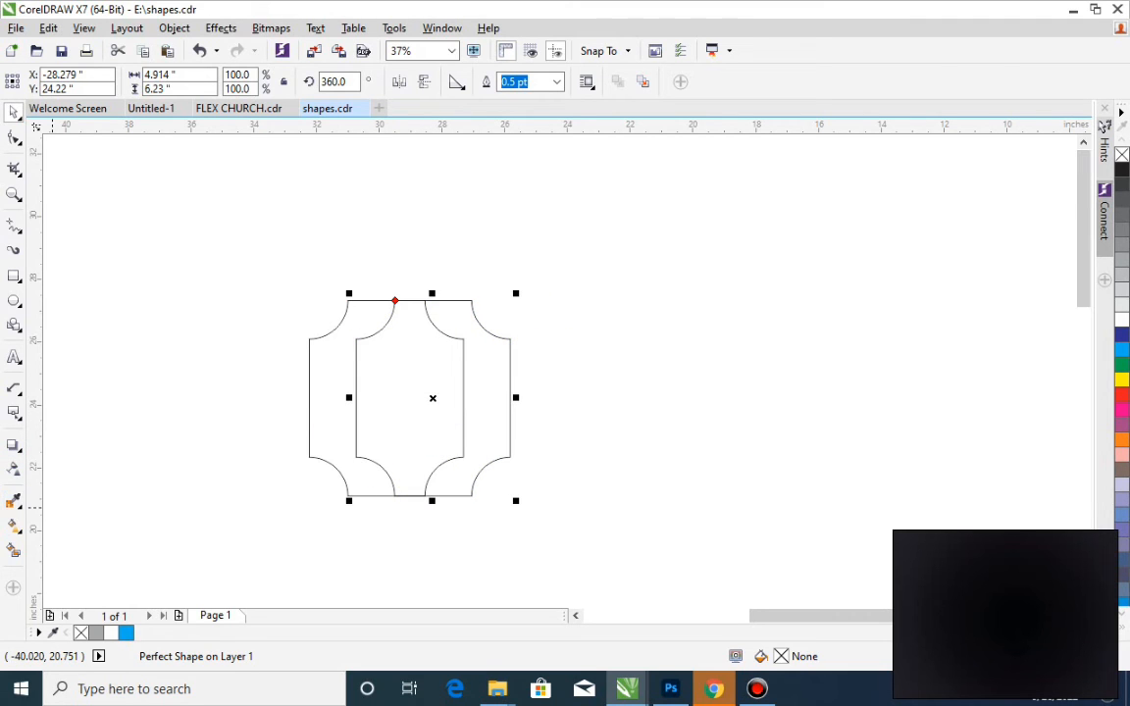
{"action": "left_click", "coordinate": [13, 411]}
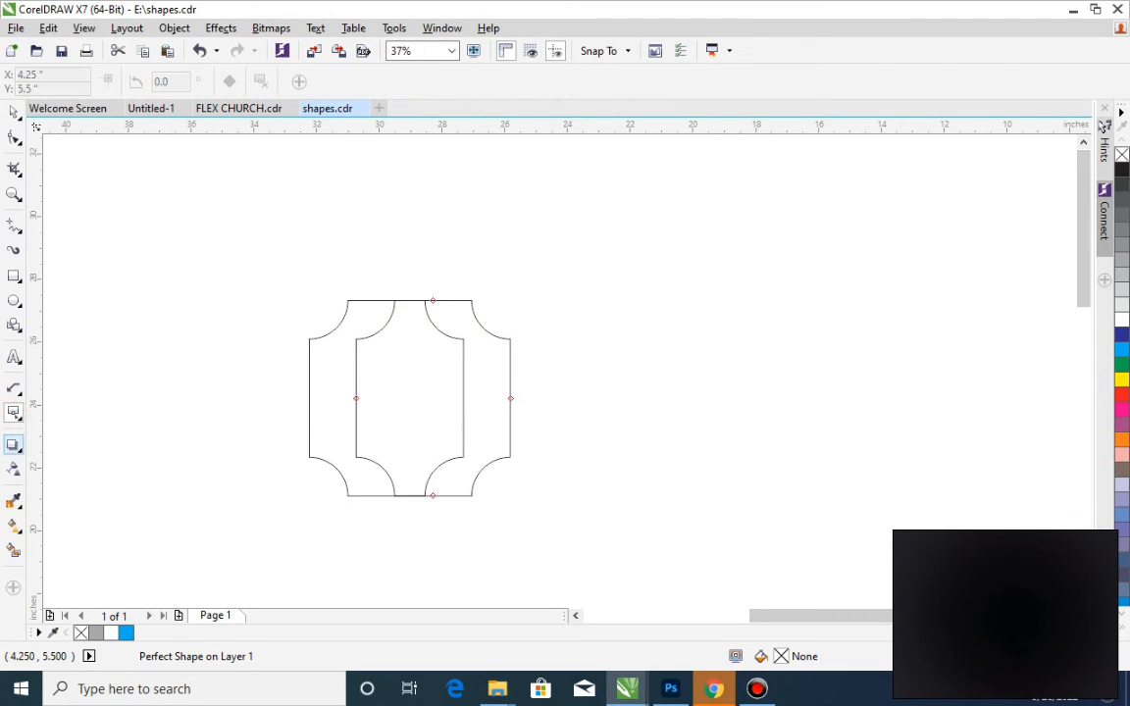
- Apply a one-step outward Contour with an offset of about 0.589 inches to the overlapping plaque duplicate
{"action": "left_click", "coordinate": [13, 444]}
{"action": "left_click", "coordinate": [77, 463]}
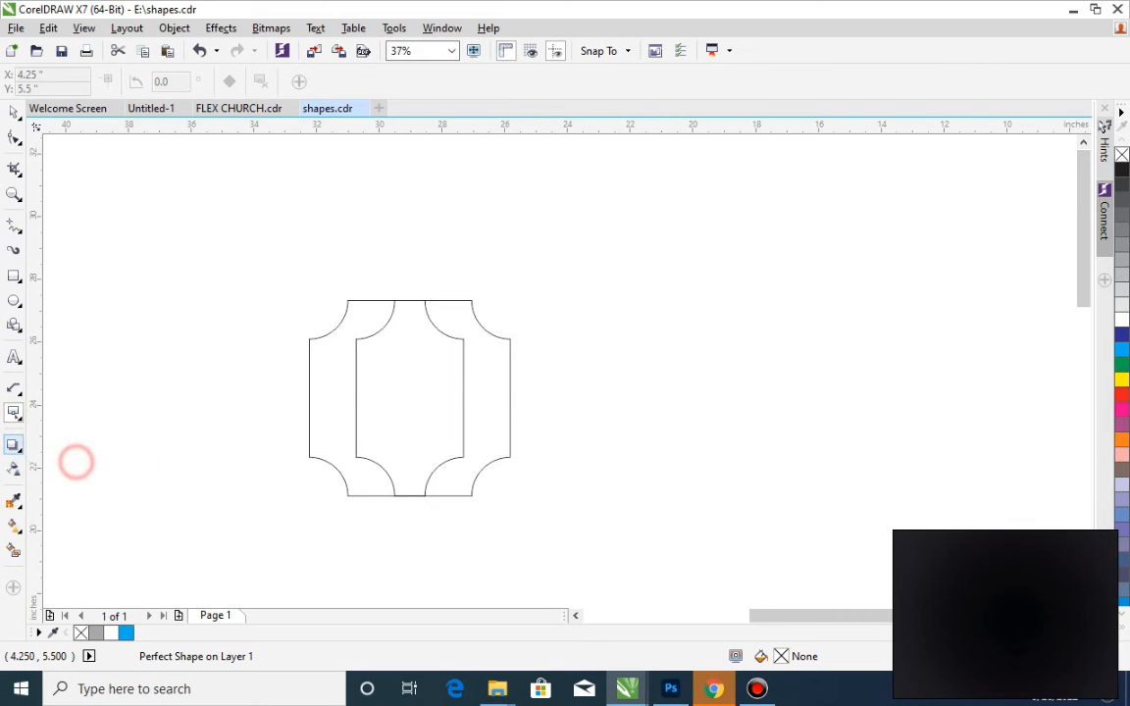
{"action": "left_click_drag", "start_coordinate": [305, 384], "coordinate": [448, 413]}
{"action": "left_click", "coordinate": [588, 371]}
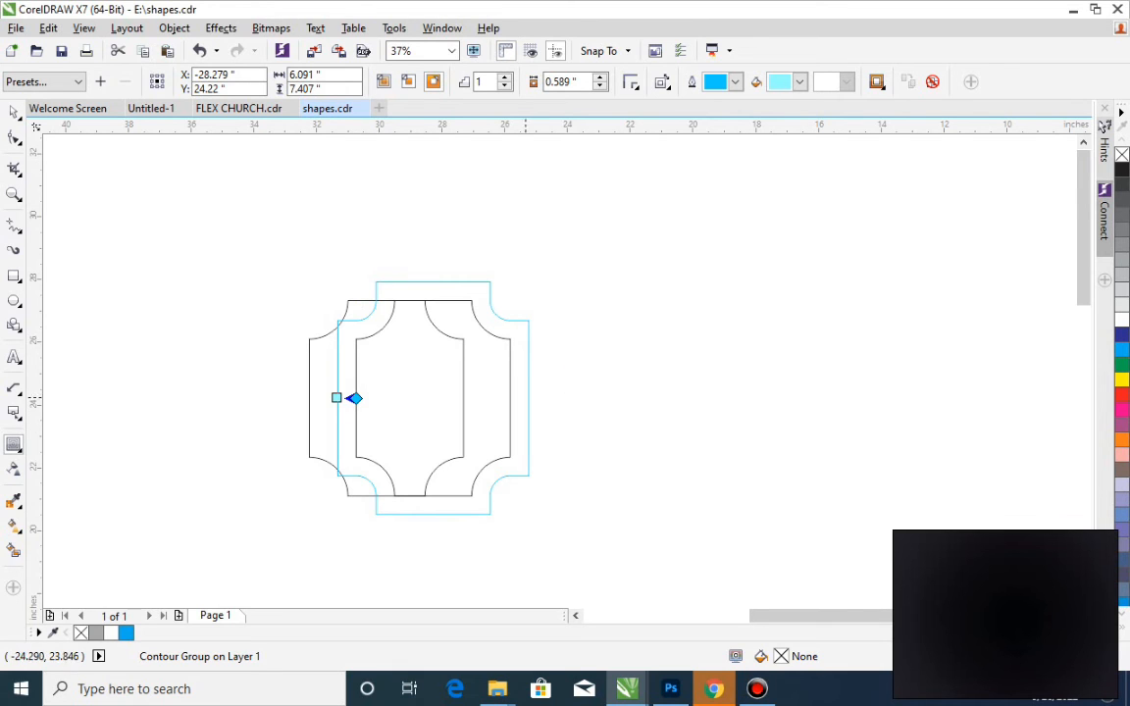
- Move the contoured plaque up and to the right of the plain one, to about X -21.16, Y 25.676 inches
{"action": "left_click", "coordinate": [13, 111]}
{"action": "left_click", "coordinate": [563, 276]}
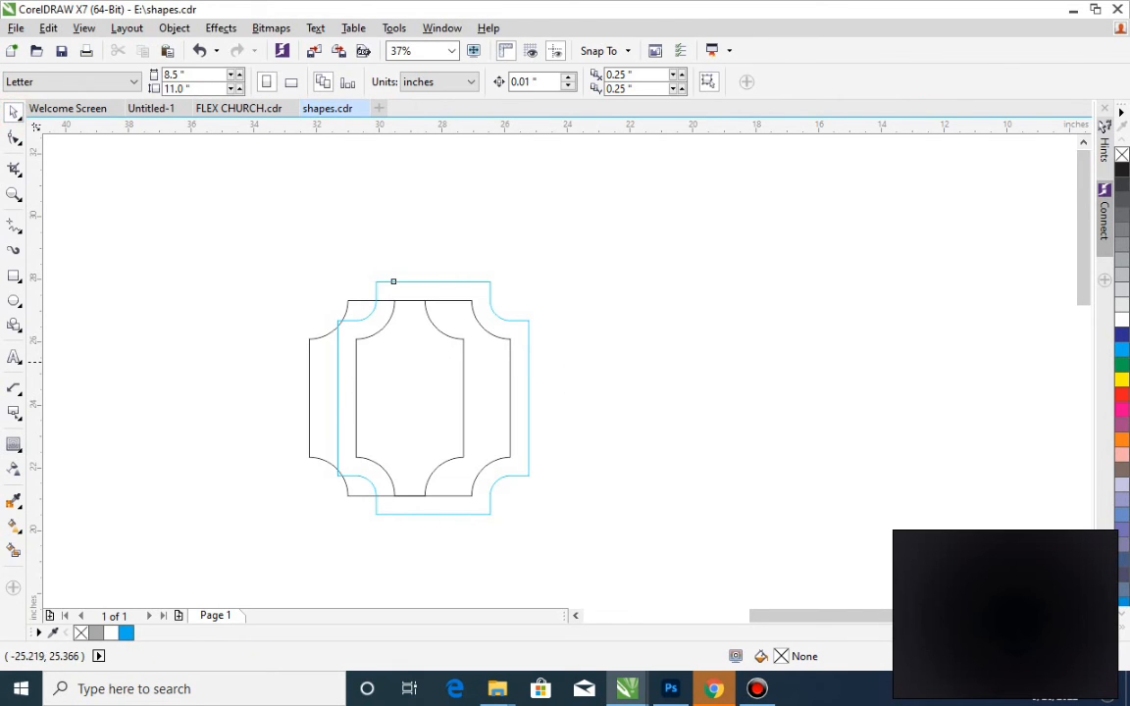
{"action": "left_click_drag", "start_coordinate": [519, 326], "coordinate": [742, 279]}
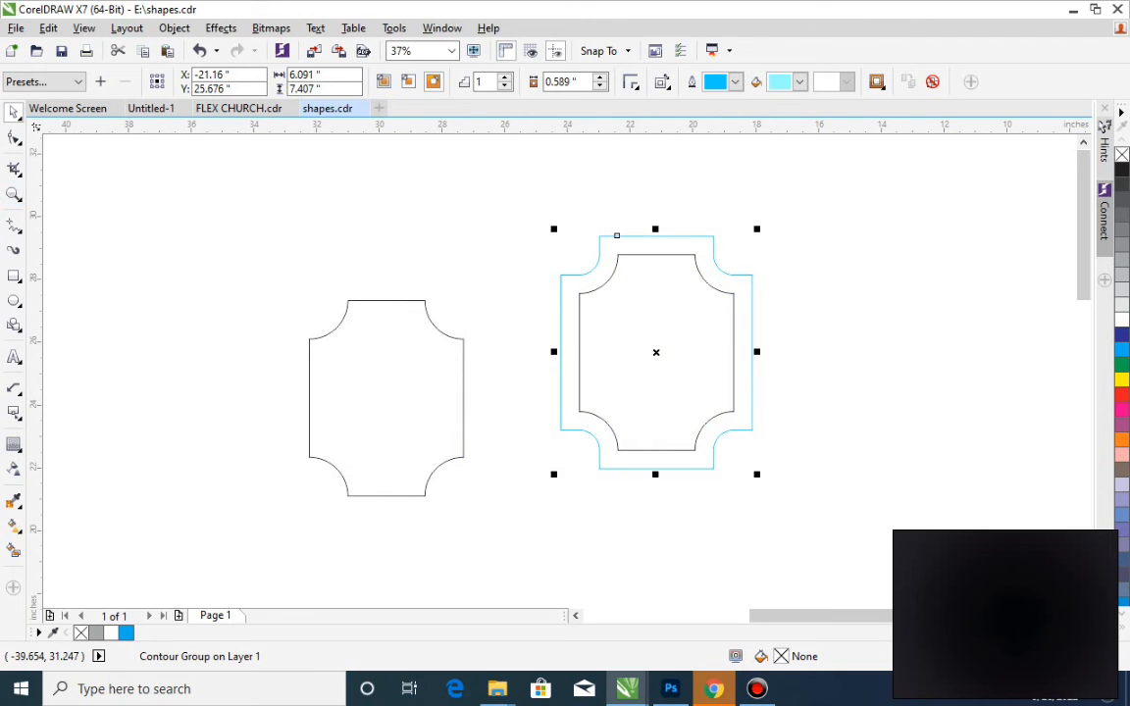
- Change the moved plaque's contour to an inside contour with an offset of about 1.681 inches
{"action": "left_click", "coordinate": [10, 447]}
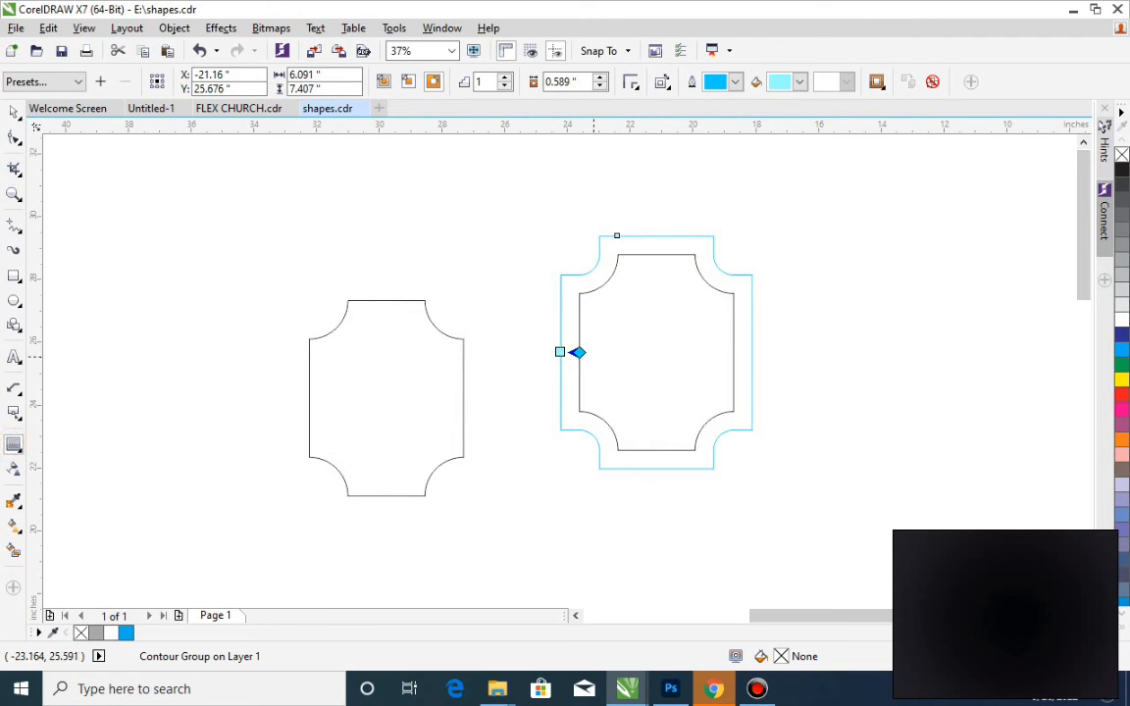
{"action": "mouse_move", "coordinate": [579, 351]}
{"action": "left_mouse_down"}
{"action": "mouse_move", "coordinate": [670, 344]}
{"action": "mouse_move", "coordinate": [579, 351]}
{"action": "left_mouse_up"}
{"action": "left_click_drag", "start_coordinate": [599, 233], "coordinate": [655, 307]}
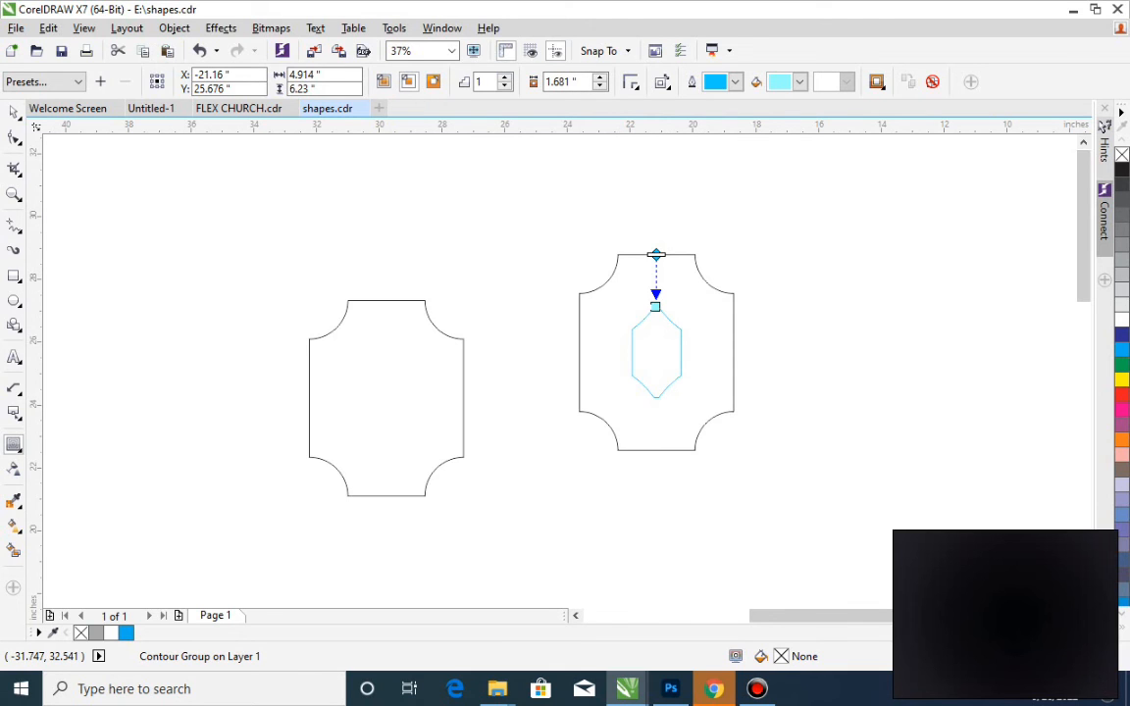
- Try to increase the number of steps of the plaque's inside contour
{"action": "left_click", "coordinate": [505, 78]}
{"action": "left_click", "coordinate": [505, 78]}
{"action": "left_click", "coordinate": [505, 77]}
{"action": "left_click", "coordinate": [504, 77]}
{"action": "left_click", "coordinate": [504, 78]}
{"action": "left_click", "coordinate": [505, 78]}
{"action": "left_click", "coordinate": [505, 78]}
{"action": "left_click", "coordinate": [504, 78]}
{"action": "left_click", "coordinate": [504, 77]}
{"action": "left_click", "coordinate": [504, 77]}
{"action": "left_click", "coordinate": [505, 77]}
{"action": "left_click", "coordinate": [504, 77]}
{"action": "left_click", "coordinate": [504, 78]}
{"action": "left_click", "coordinate": [504, 77]}
{"action": "left_click", "coordinate": [504, 77]}
- Reduce the contour offset to about 0.19 inches and make the contour run to the shape's centre
{"action": "left_click_drag", "start_coordinate": [656, 306], "coordinate": [656, 257]}
{"action": "left_click", "coordinate": [655, 258]}
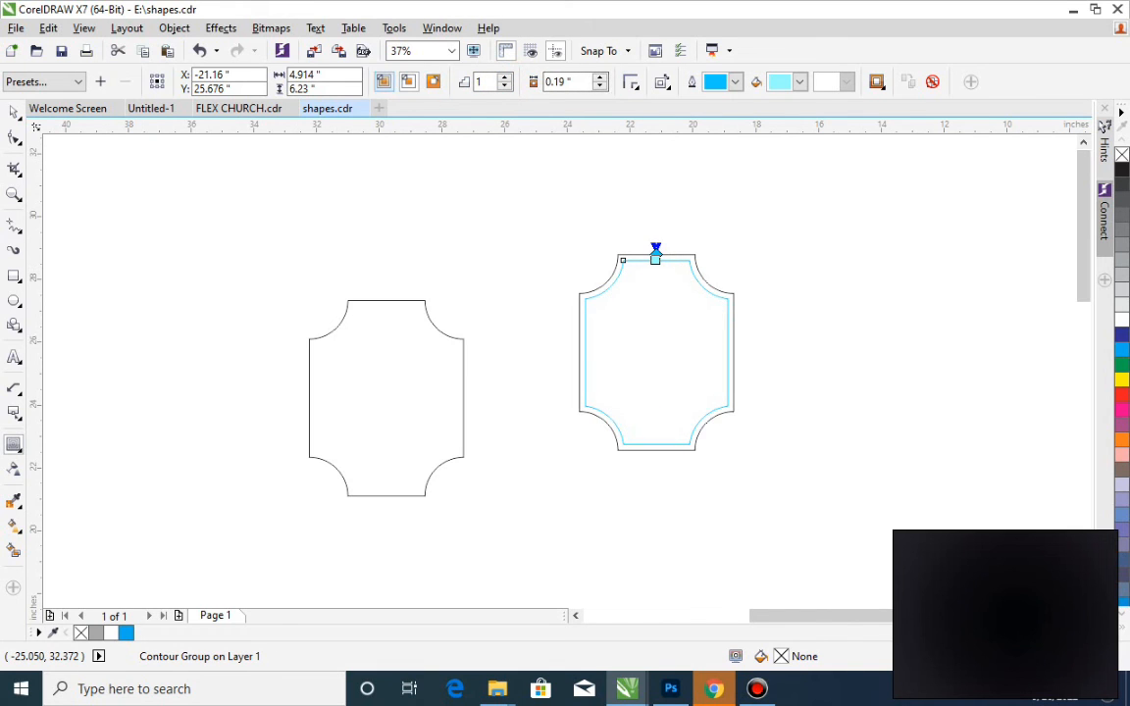
{"action": "left_click", "coordinate": [383, 81]}
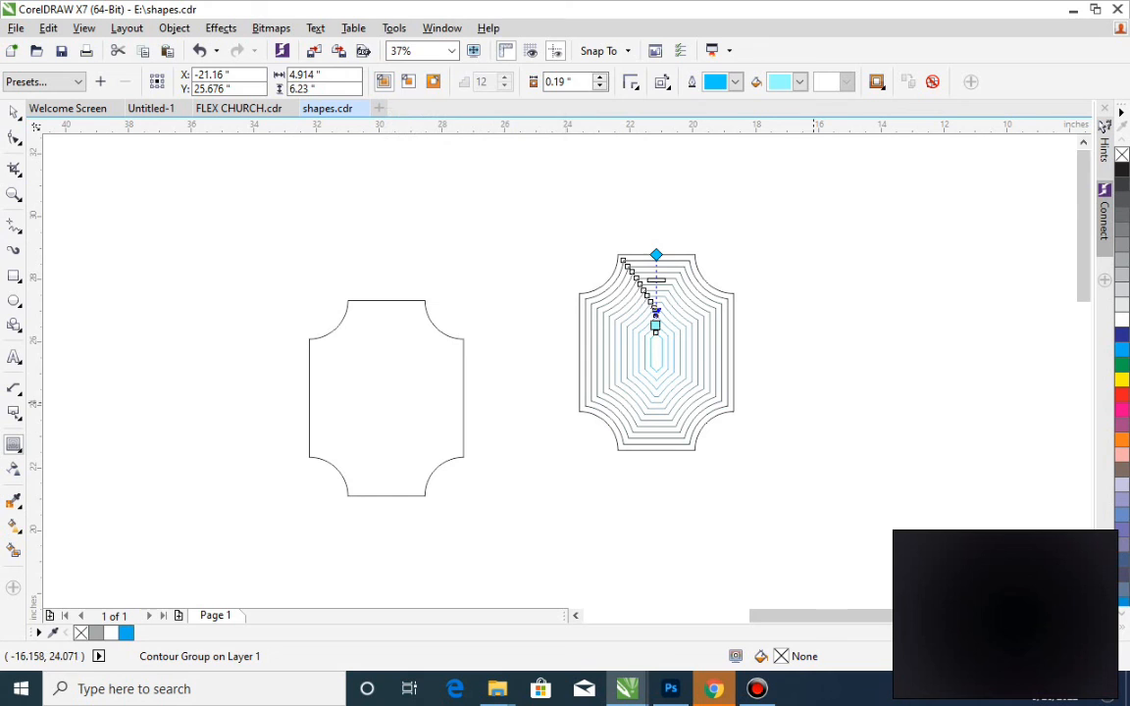
{"action": "left_click", "coordinate": [769, 298]}
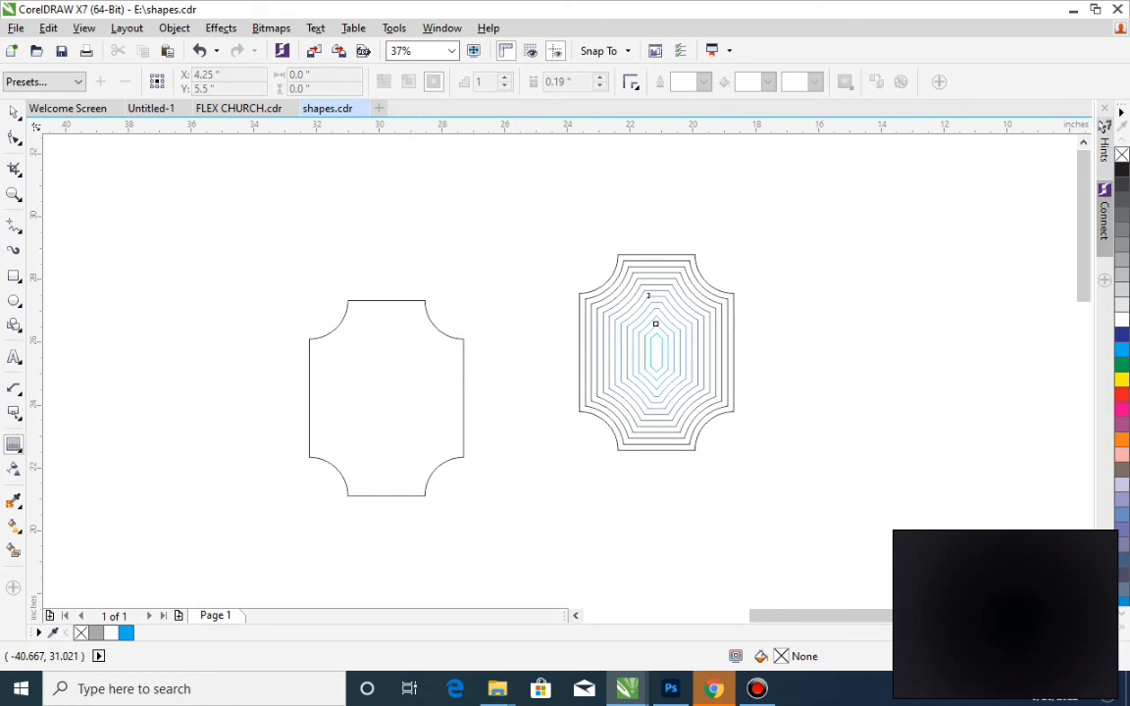
- Place a copy of the plain plaque to the right of the contoured one, and reselect the original plaque
{"action": "left_click", "coordinate": [14, 111]}
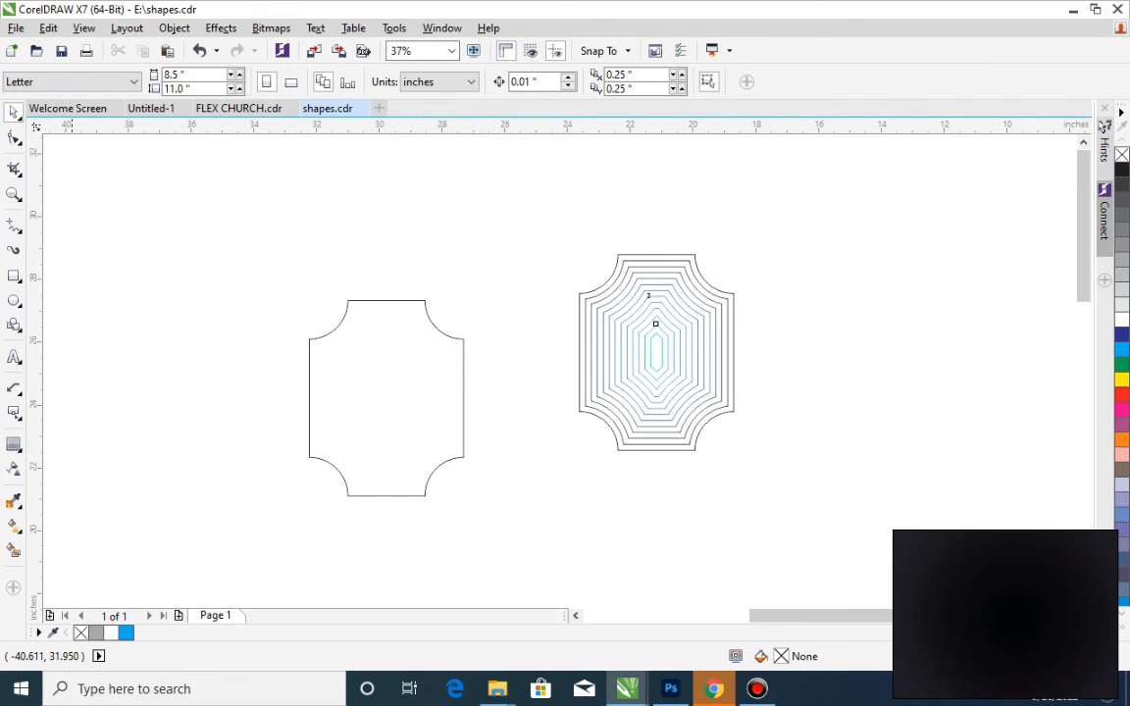
{"action": "left_click", "coordinate": [414, 399]}
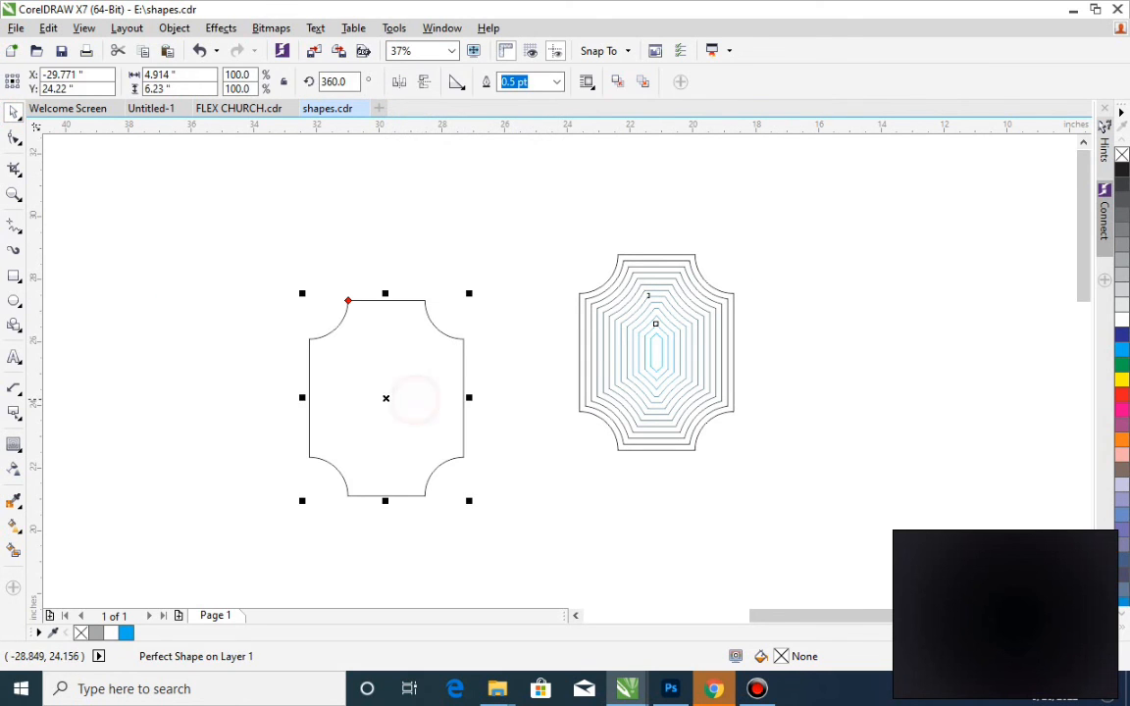
{"action": "left_click_drag", "start_coordinate": [406, 399], "coordinate": [916, 409]}
{"action": "left_click", "coordinate": [355, 384]}
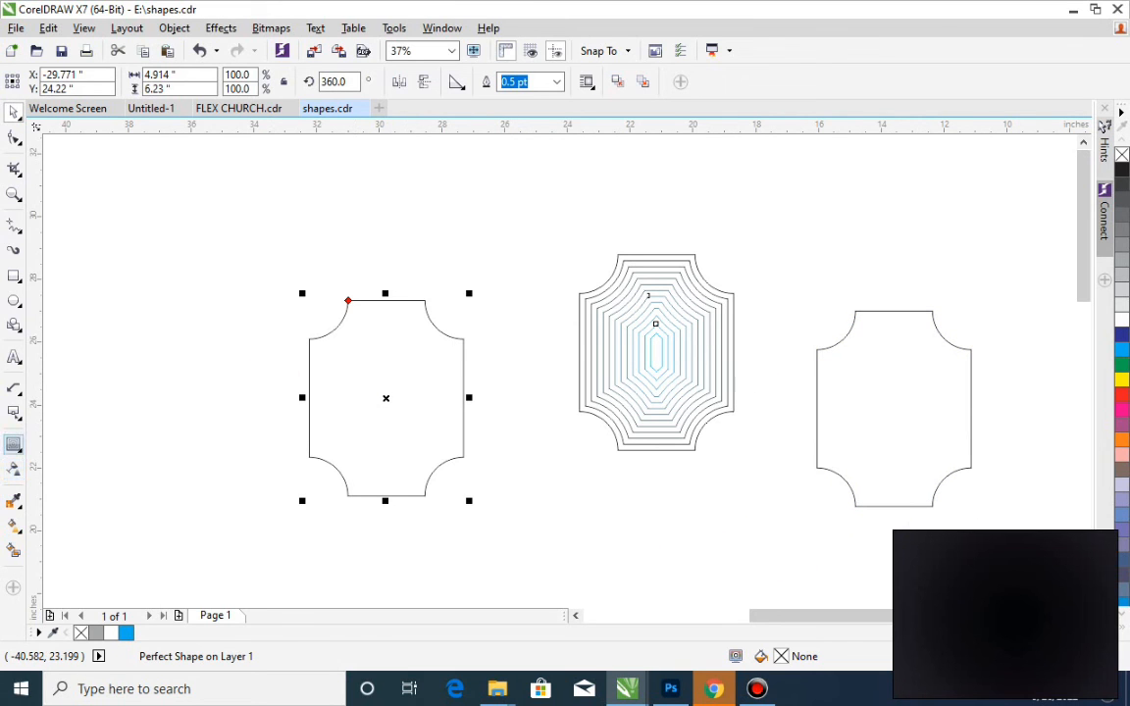
- Duplicate the original plaque slightly up and to its right, overlapping it, at about X -28.701, Y 24.529 inches
{"action": "left_click", "coordinate": [14, 444]}
{"action": "left_click", "coordinate": [312, 453]}
{"action": "left_click_drag", "start_coordinate": [350, 419], "coordinate": [385, 412]}
{"action": "left_click", "coordinate": [346, 369]}
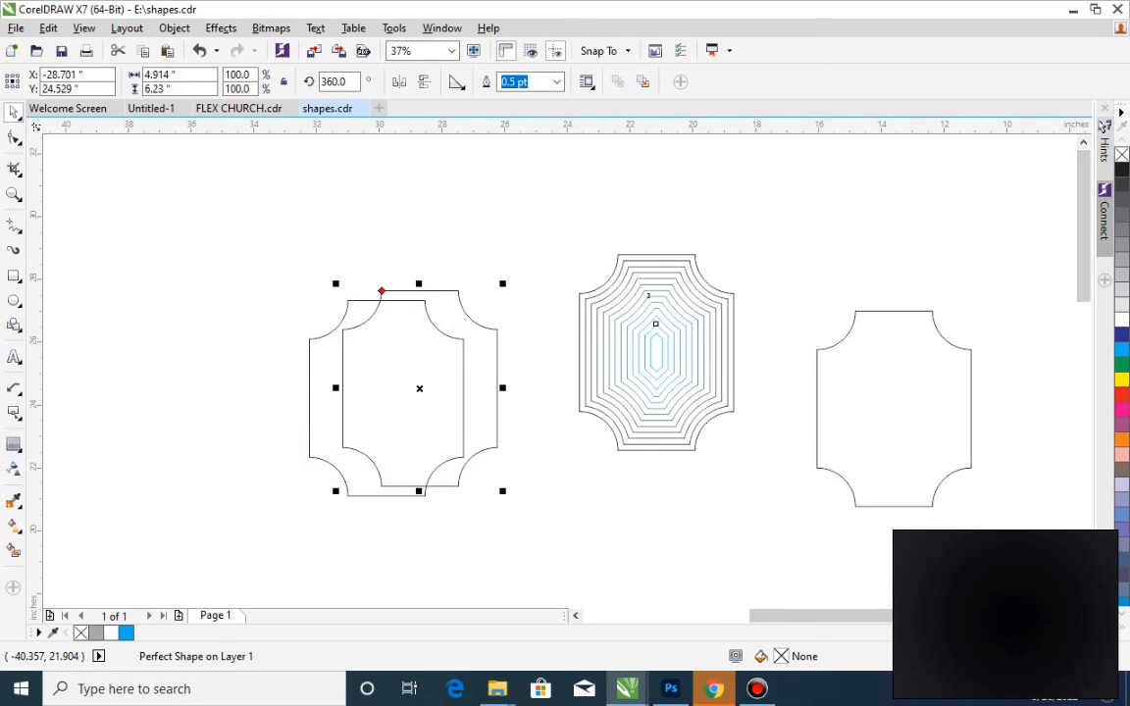
- Blend the two overlapping plaques into each other with 20 steps
{"action": "left_click", "coordinate": [14, 446]}
{"action": "left_click", "coordinate": [14, 446]}
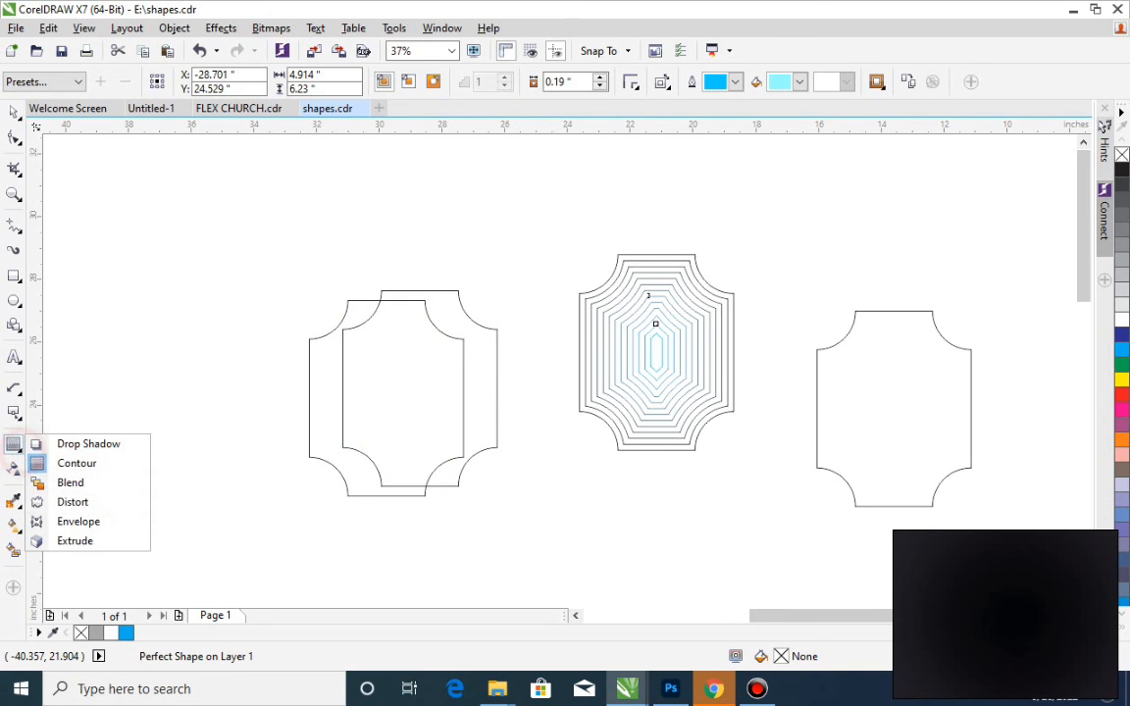
{"action": "left_click", "coordinate": [69, 483]}
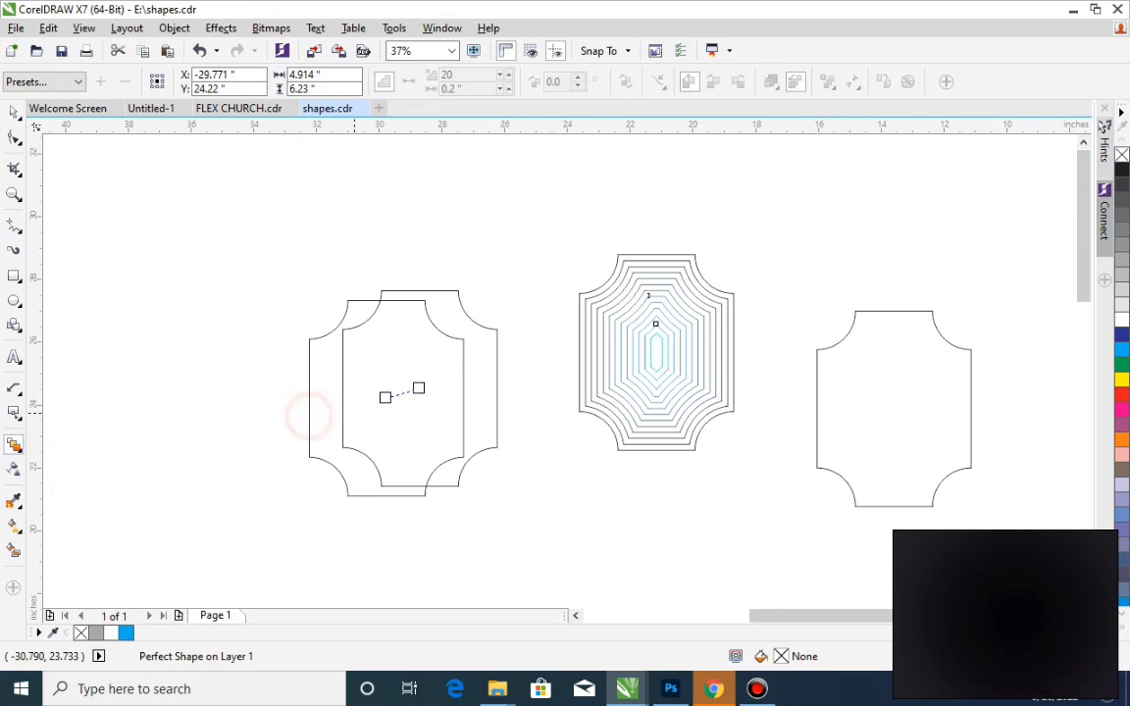
{"action": "left_click_drag", "start_coordinate": [363, 295], "coordinate": [370, 295]}
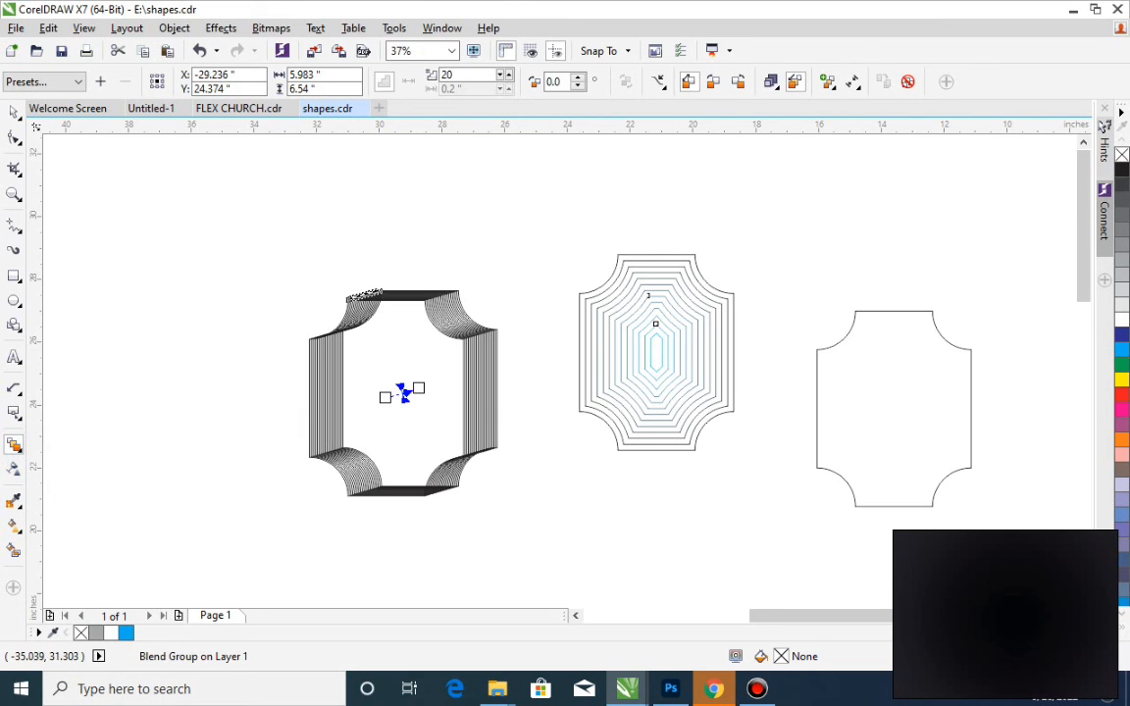
- Move the blended plaques up and to the left, to about X -35.418, Y 28.82 inches
{"action": "left_click", "coordinate": [14, 111]}
{"action": "left_click", "coordinate": [536, 444]}
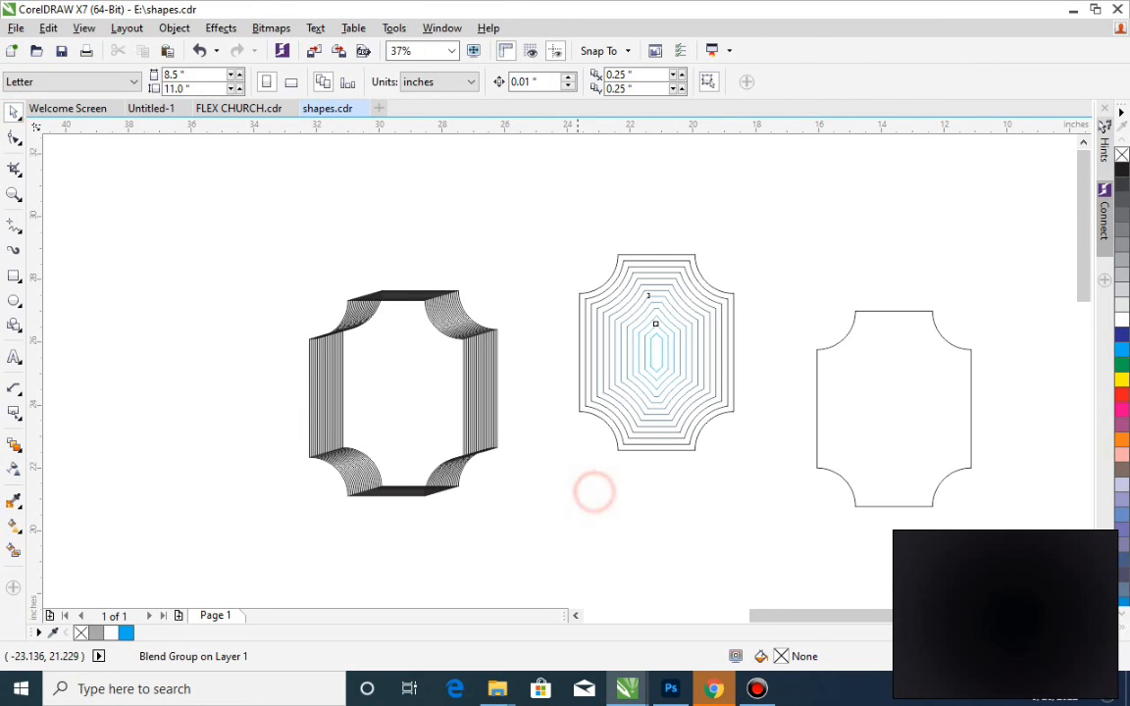
{"action": "left_click", "coordinate": [484, 434]}
{"action": "left_click_drag", "start_coordinate": [485, 433], "coordinate": [291, 290]}
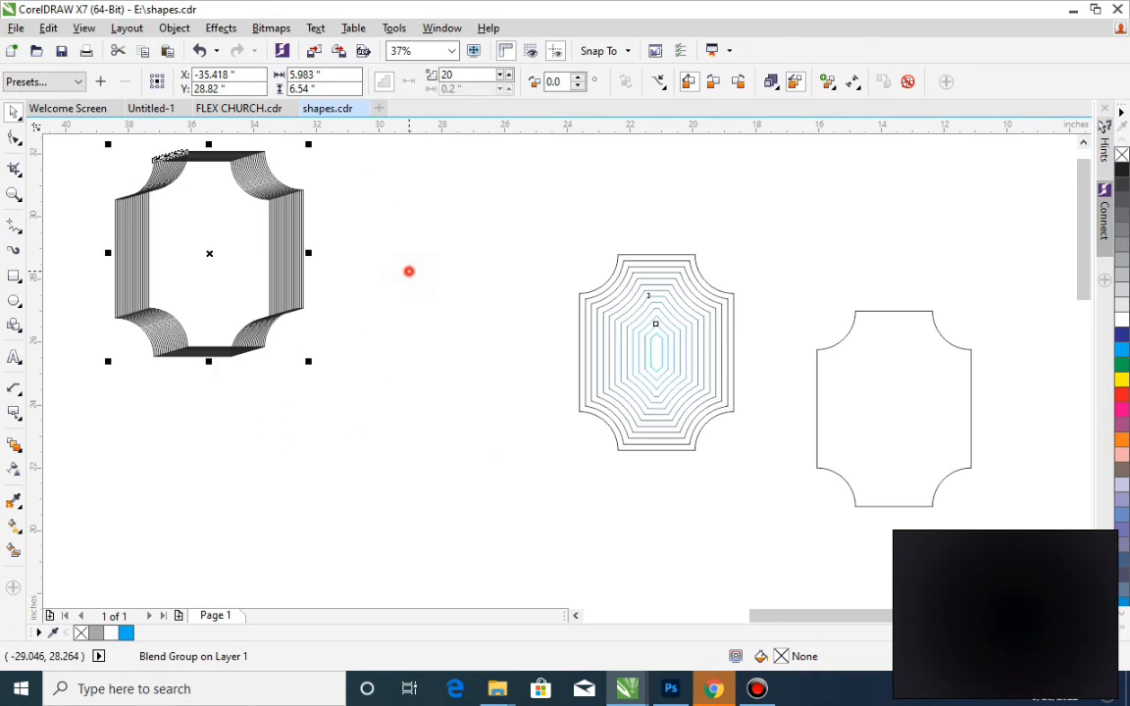
- Copy the remaining plain plaque to the left of the contoured shape, at about X -28.223, Y 23.375 inches
{"action": "left_click", "coordinate": [408, 269]}
{"action": "left_click", "coordinate": [895, 412]}
{"action": "left_click_drag", "start_coordinate": [921, 416], "coordinate": [462, 434]}
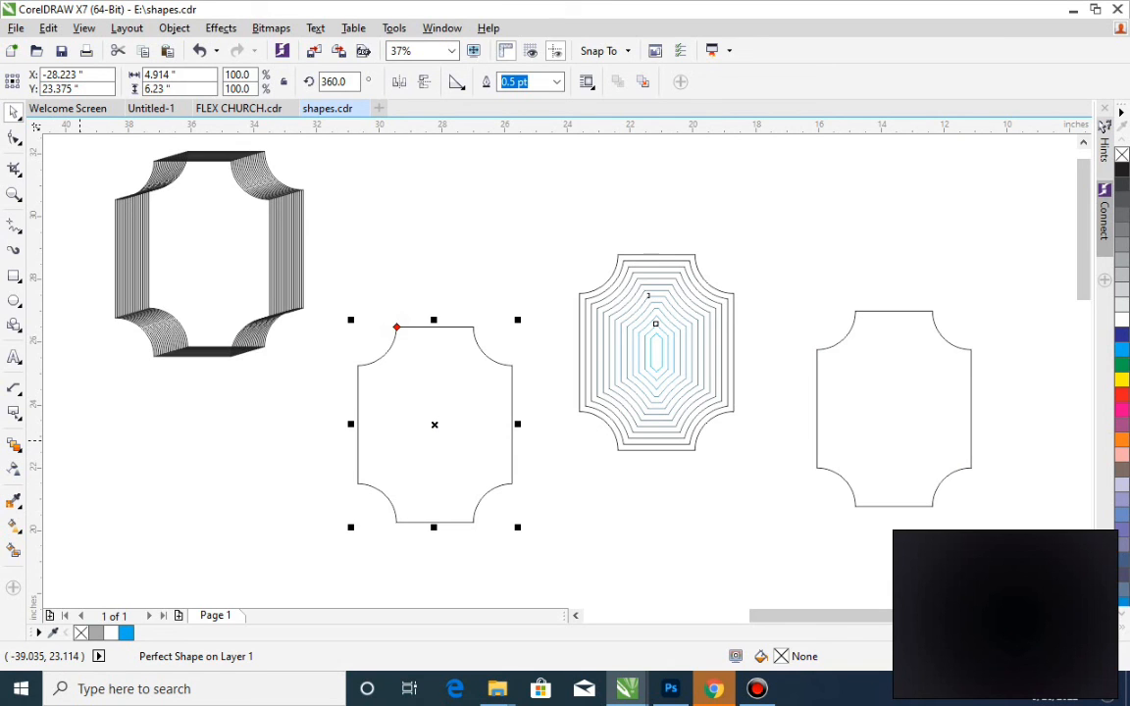
- Distort the plaque copy with Push and Pull at an amplitude of about 157, and move the distortion origin near the shape's middle
{"action": "left_click", "coordinate": [13, 443]}
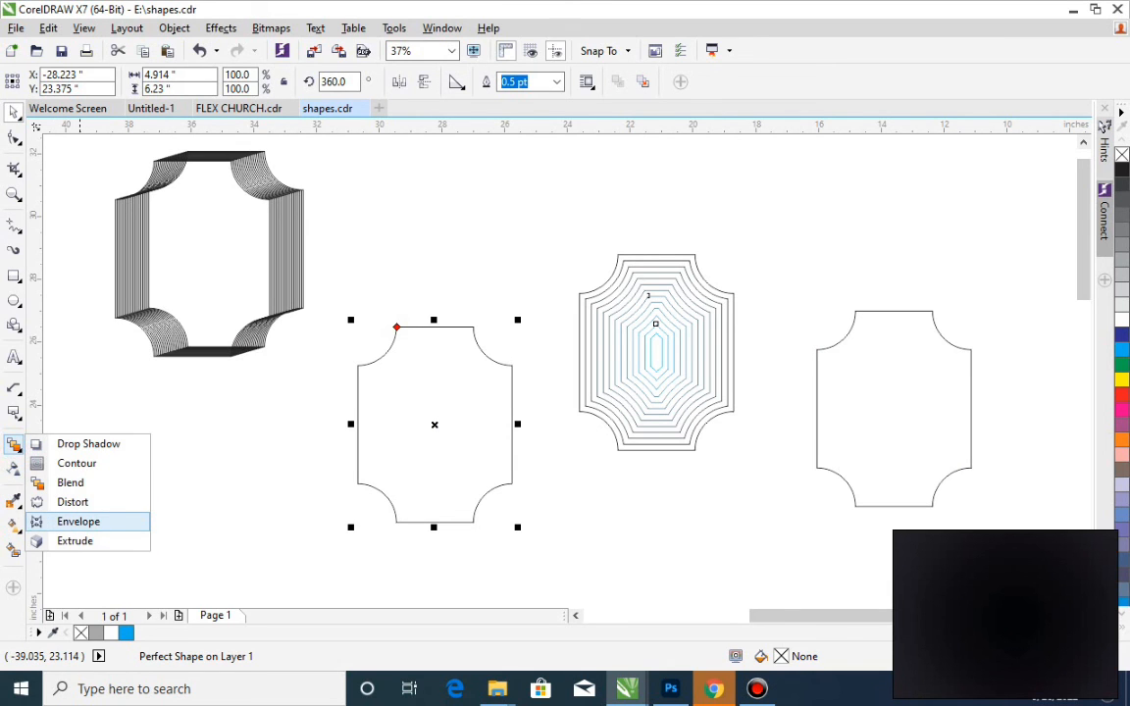
{"action": "left_click", "coordinate": [78, 501]}
{"action": "left_click_drag", "start_coordinate": [371, 361], "coordinate": [448, 360]}
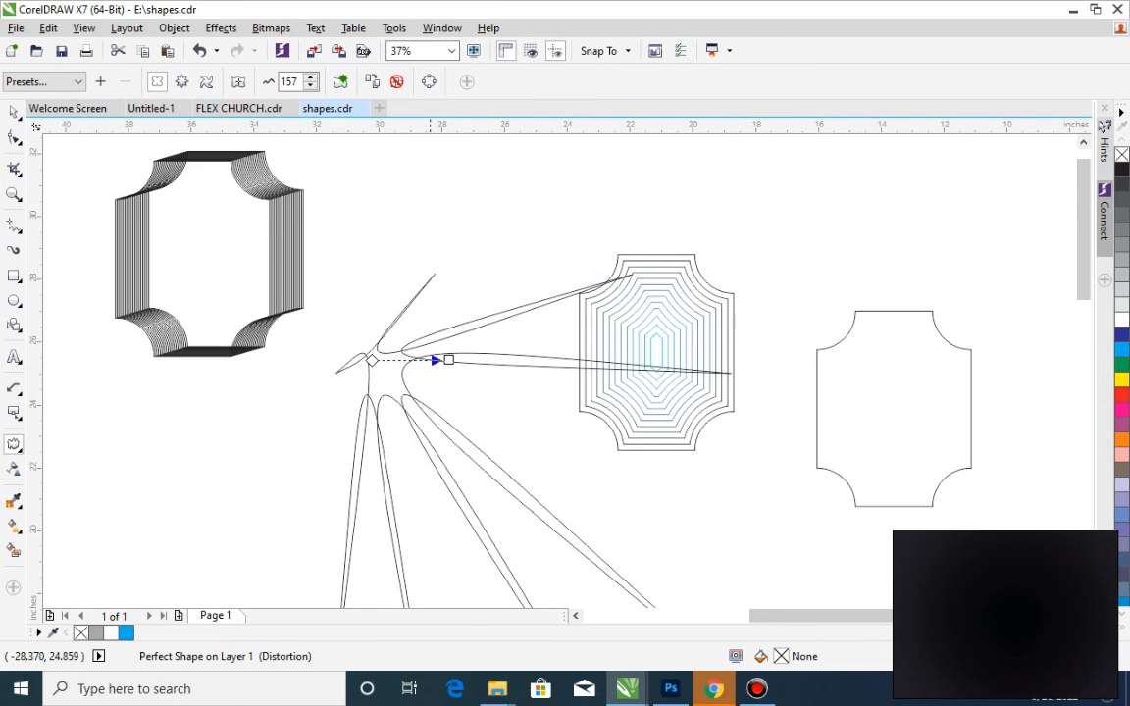
{"action": "mouse_move", "coordinate": [371, 361]}
{"action": "left_mouse_down"}
{"action": "mouse_move", "coordinate": [277, 396]}
{"action": "mouse_move", "coordinate": [354, 522]}
{"action": "mouse_move", "coordinate": [351, 490]}
{"action": "mouse_move", "coordinate": [414, 456]}
{"action": "mouse_move", "coordinate": [421, 419]}
{"action": "left_mouse_up"}
- Scale the distorted shape to about 73.3% and move it up to about X -27.394, Y 29.009 inches
{"action": "left_click", "coordinate": [13, 110]}
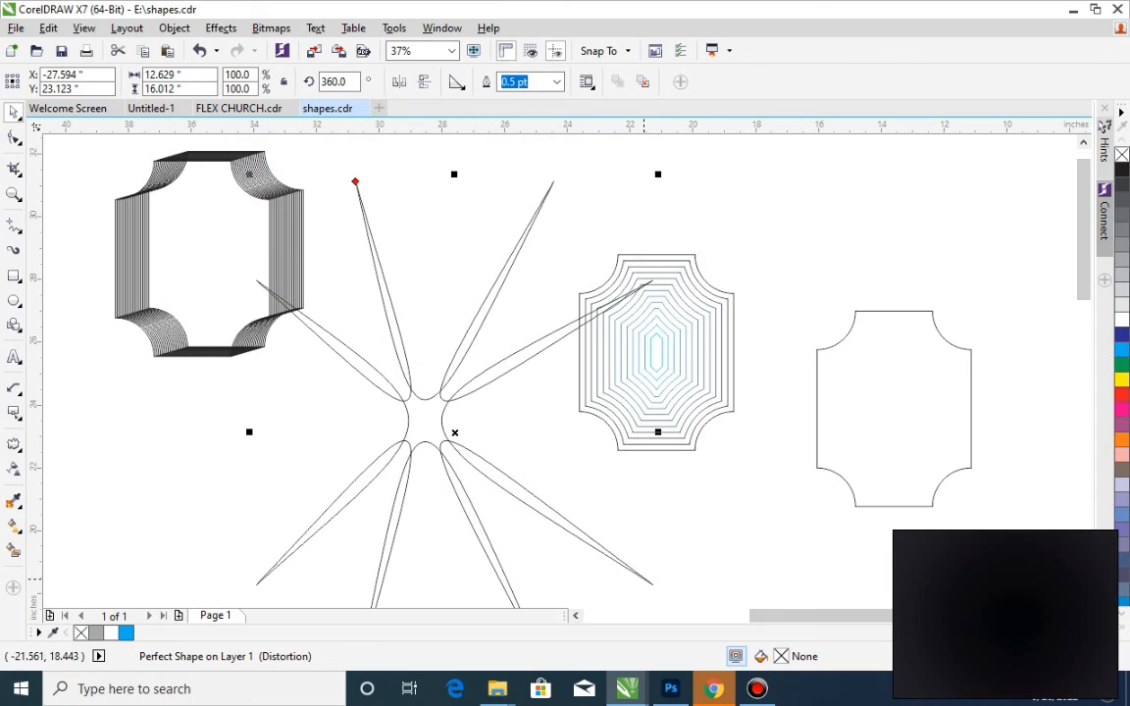
{"action": "left_click_drag", "start_coordinate": [657, 175], "coordinate": [610, 310]}
{"action": "left_click_drag", "start_coordinate": [398, 479], "coordinate": [465, 276]}
{"action": "left_click_drag", "start_coordinate": [395, 472], "coordinate": [453, 272]}
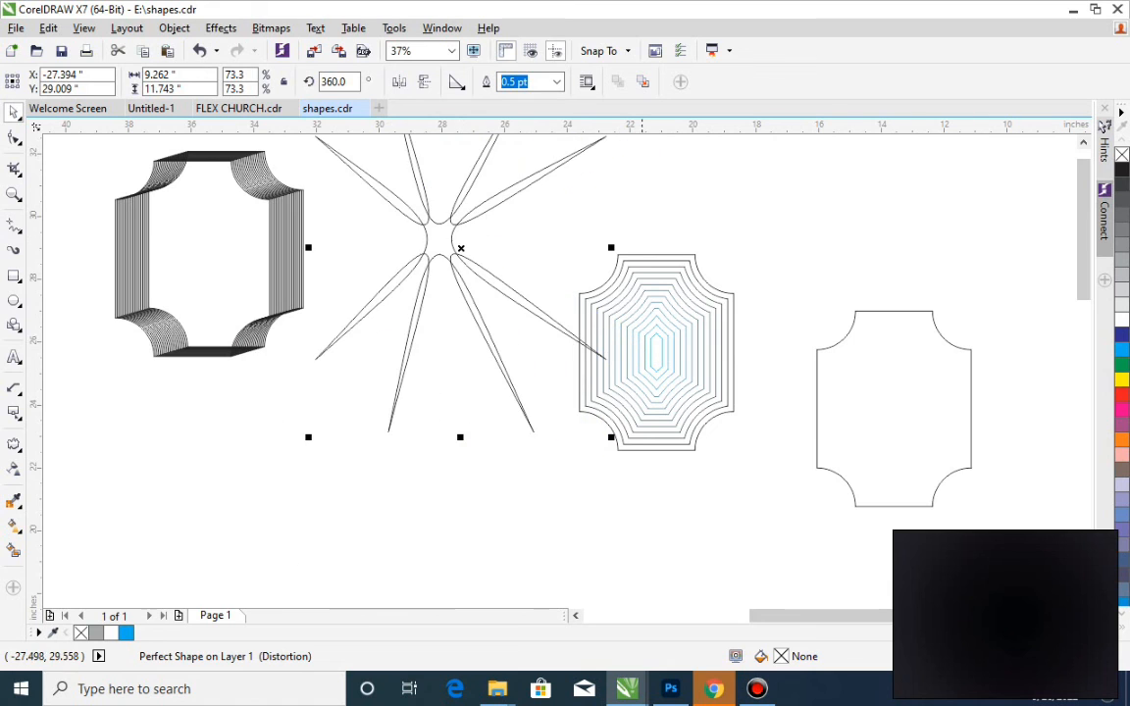
{"action": "left_click", "coordinate": [756, 689]}
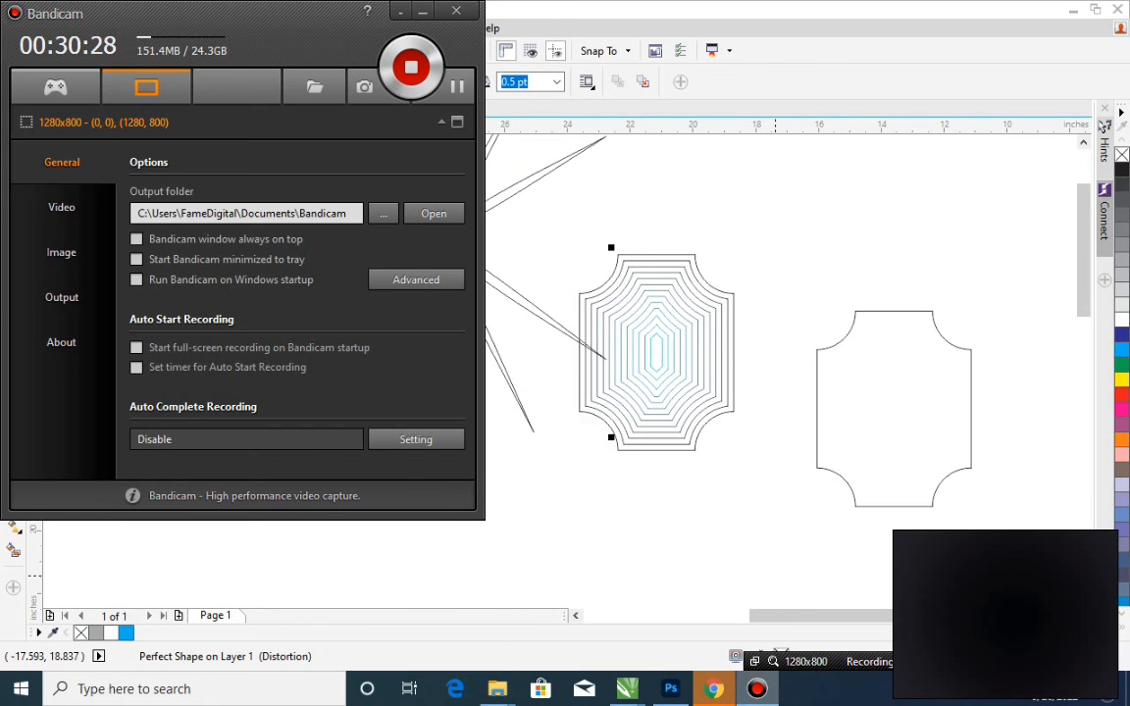
{"action": "left_click", "coordinate": [679, 557]}
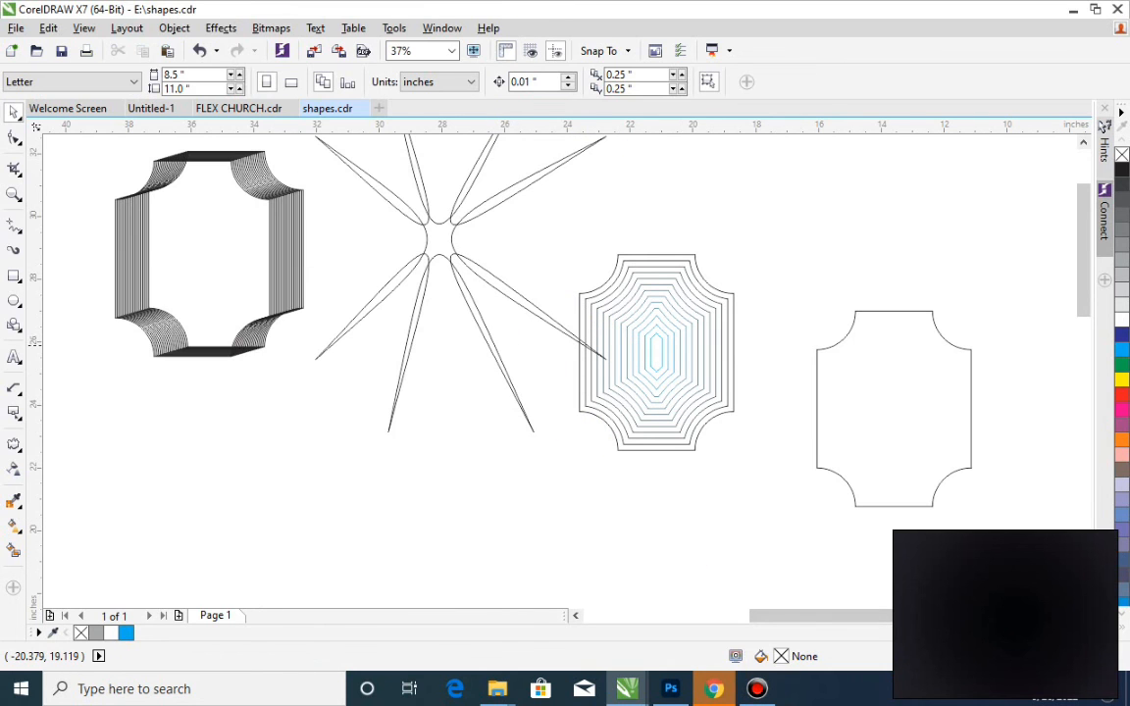
- Move the distorted shape farther up, and copy the plain plaque below it at about X -30.277, Y 20.59 inches
{"action": "left_click_drag", "start_coordinate": [449, 245], "coordinate": [480, 162]}
{"action": "left_click_drag", "start_coordinate": [840, 398], "coordinate": [876, 408]}
{"action": "left_click_drag", "start_coordinate": [357, 503], "coordinate": [353, 498]}
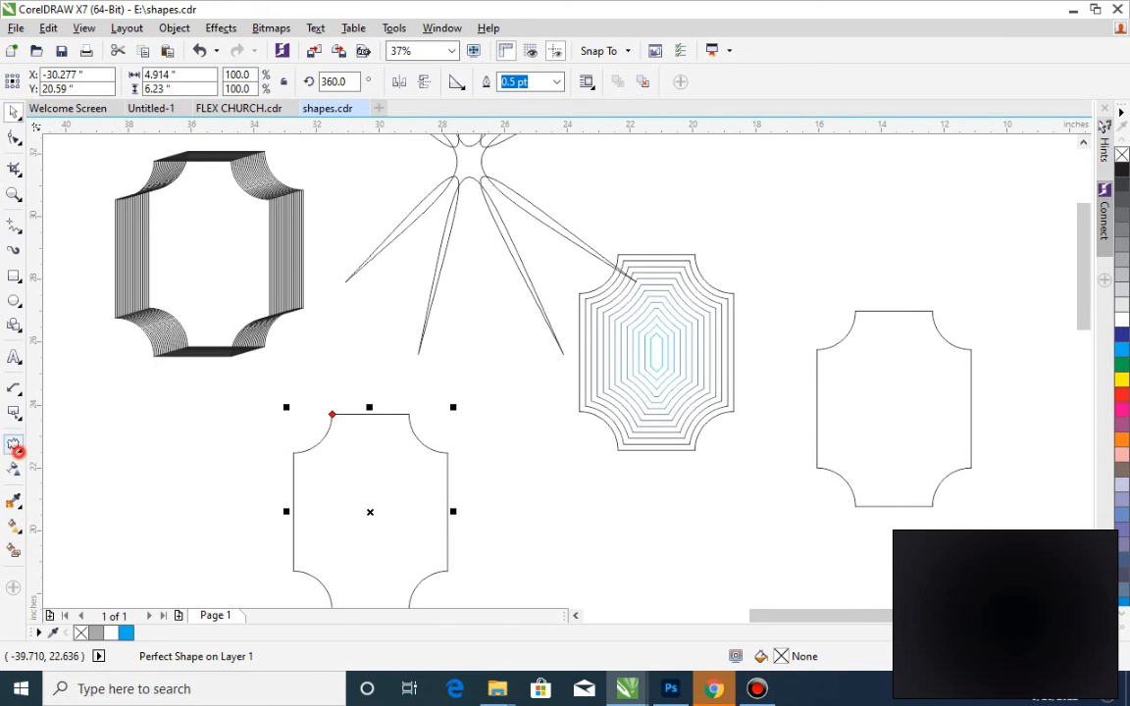
- Apply an Envelope to the lower plaque copy and pull its top middle node deep down into the shape
{"action": "left_click", "coordinate": [14, 445]}
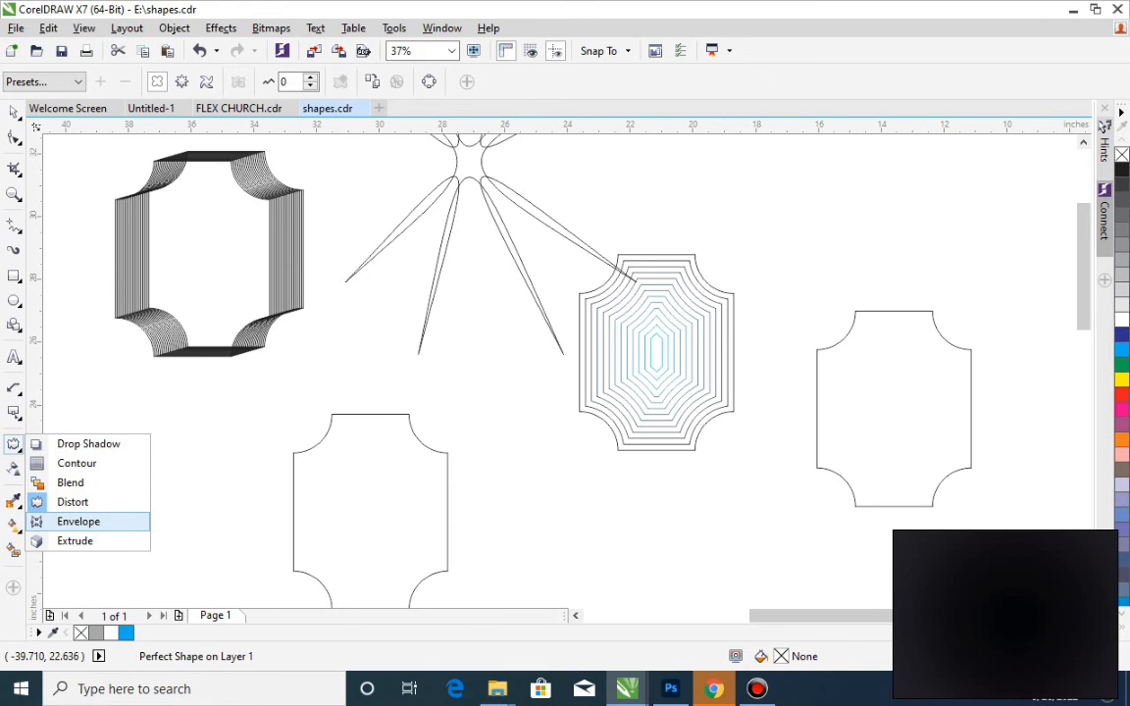
{"action": "left_click", "coordinate": [93, 522]}
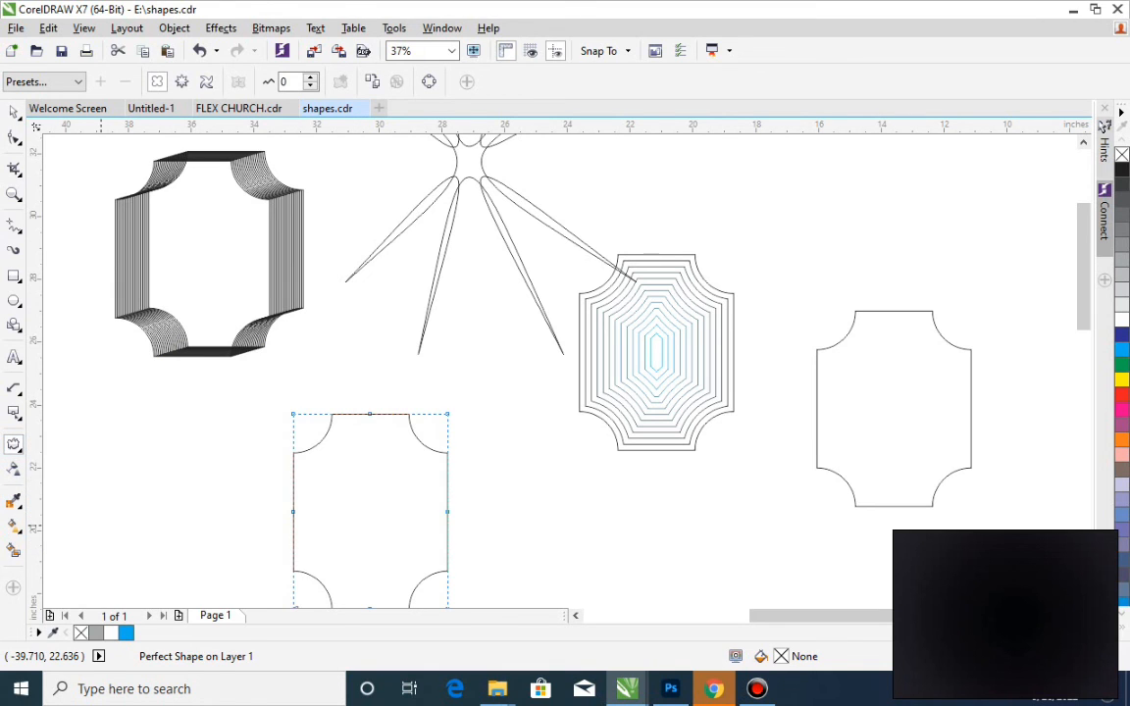
{"action": "left_click_drag", "start_coordinate": [368, 414], "coordinate": [376, 554]}
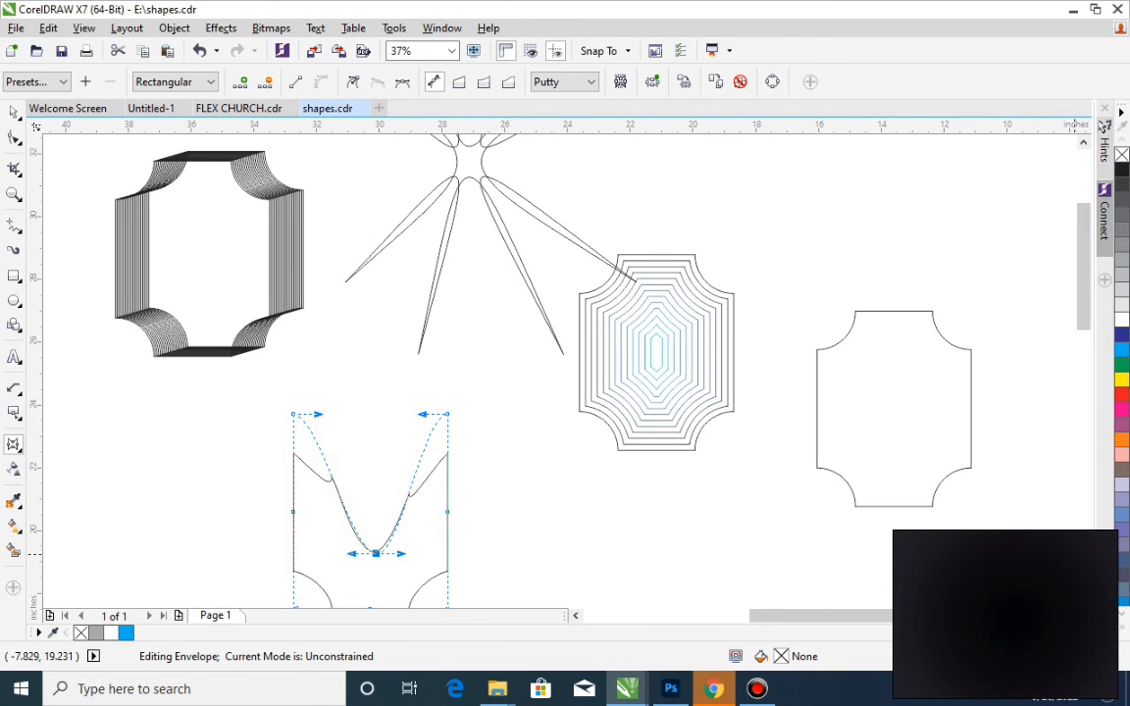
- Pull the envelope's lower nodes up and inward to bend the bottom of the plaque copy
{"action": "scroll", "coordinate": [549, 333], "scroll_direction": "down", "scroll_amount": 3}
{"action": "left_click_drag", "start_coordinate": [447, 513], "coordinate": [382, 458]}
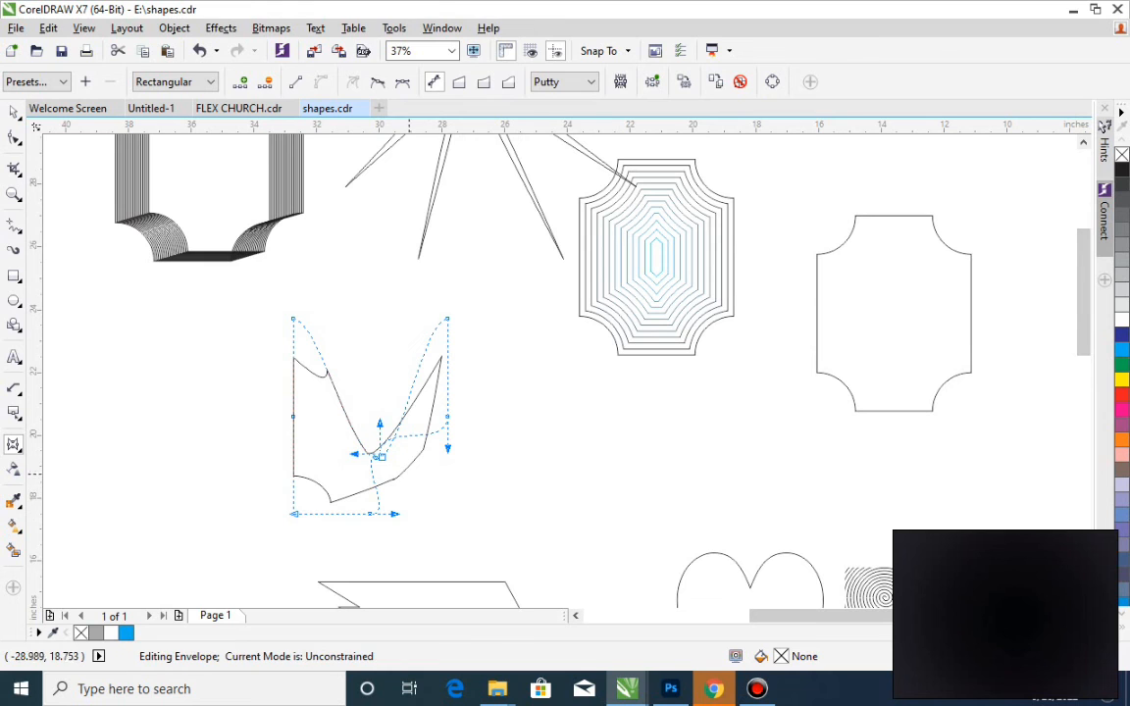
{"action": "left_click_drag", "start_coordinate": [298, 512], "coordinate": [357, 466]}
{"action": "left_click", "coordinate": [291, 513]}
{"action": "left_click_drag", "start_coordinate": [290, 514], "coordinate": [348, 494]}
{"action": "key", "text": "space"}
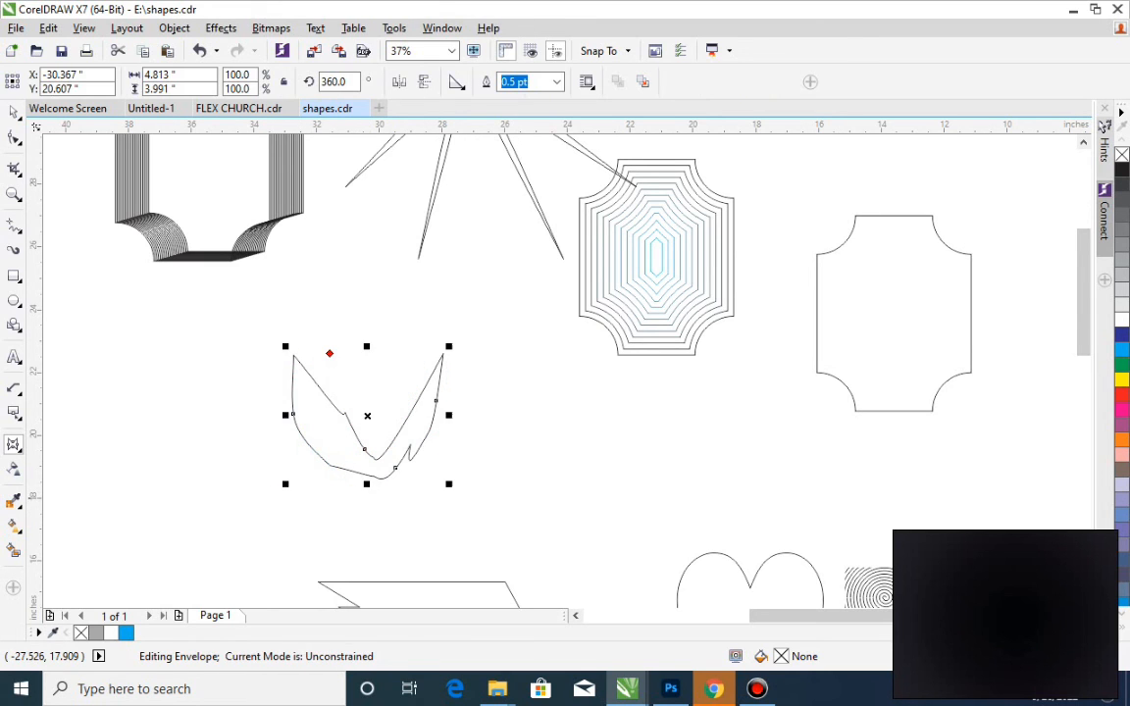
- Move the enveloped shape up, and copy the plain plaque below it at about X -31.177, Y 19.717 inches
{"action": "left_click", "coordinate": [506, 441]}
{"action": "left_click_drag", "start_coordinate": [412, 437], "coordinate": [470, 272]}
{"action": "left_click", "coordinate": [844, 298]}
{"action": "left_click_drag", "start_coordinate": [853, 323], "coordinate": [300, 456]}
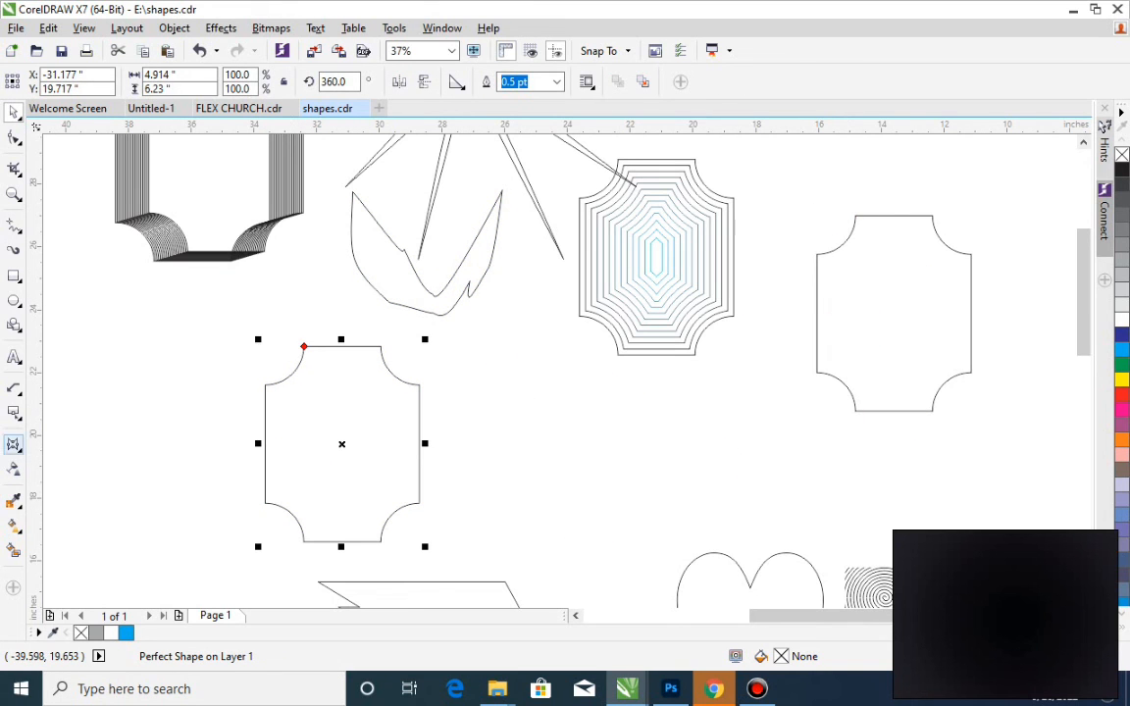
- Extrude the new plaque copy with a depth of 20 and its vanishing point about 2.457, 1.202 inches from the centre
{"action": "left_click", "coordinate": [12, 444]}
{"action": "left_click", "coordinate": [88, 540]}
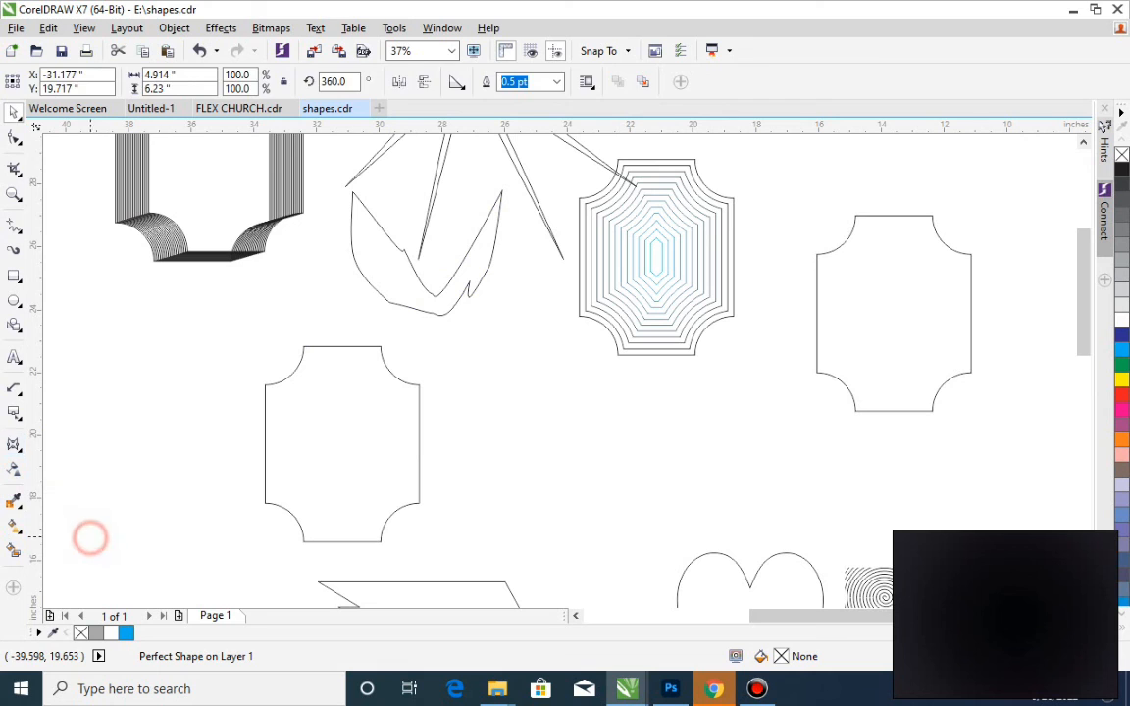
{"action": "left_click_drag", "start_coordinate": [264, 499], "coordinate": [414, 406]}
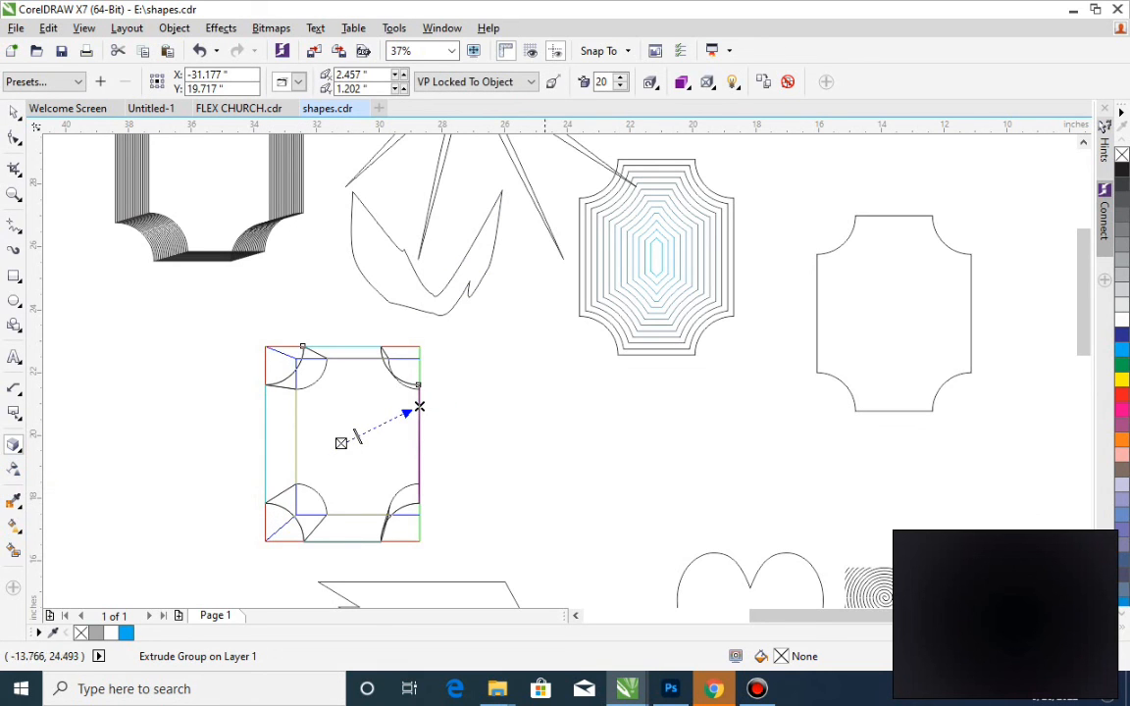
{"action": "key", "text": "space"}
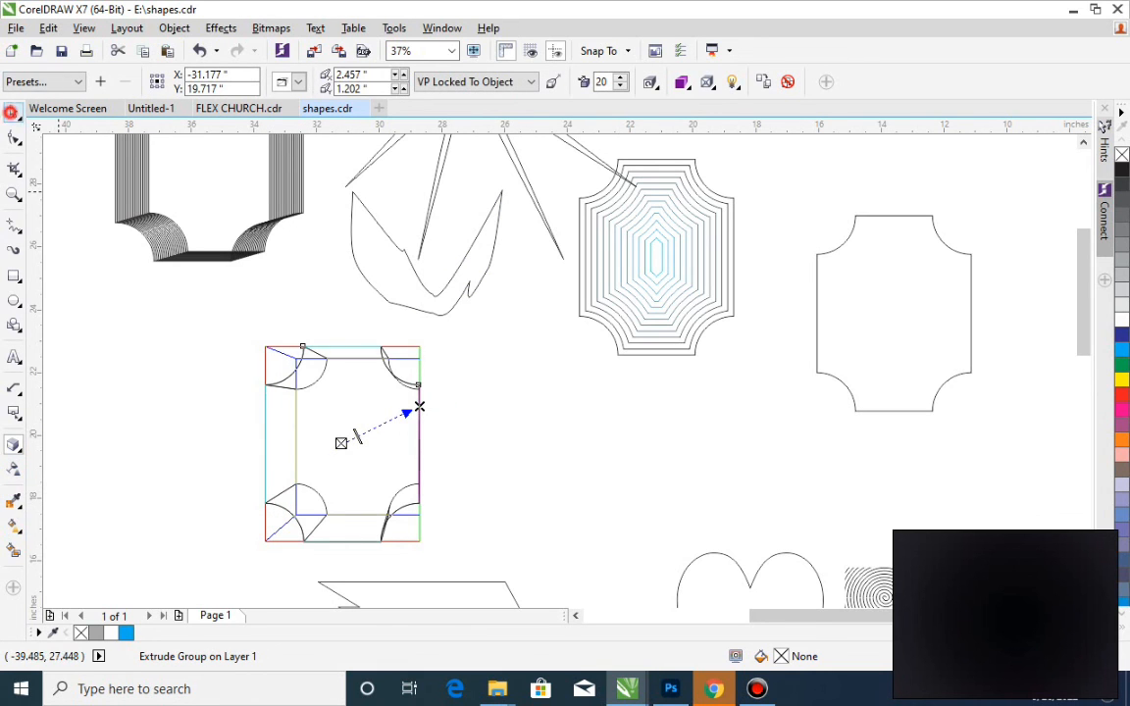
- Move the extruded plaque to about X -36.864, Y 22.189 inches, and copy the plain plaque to about X -26.985, Y 19.492 inches
{"action": "left_click_drag", "start_coordinate": [387, 464], "coordinate": [212, 380]}
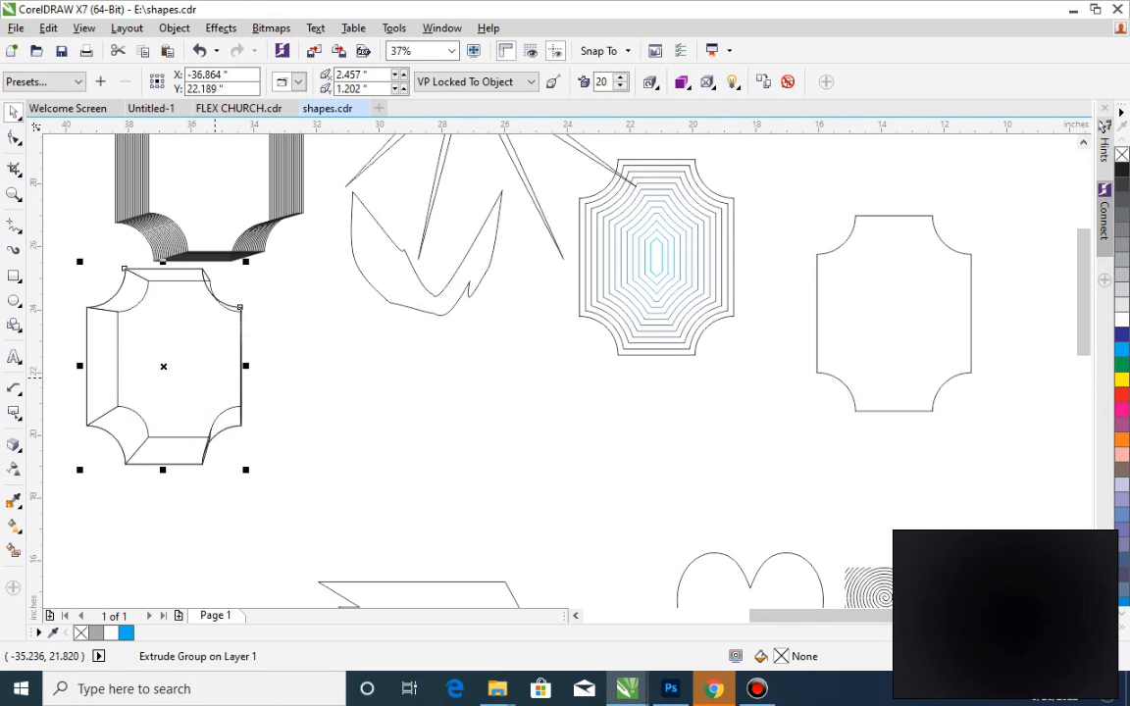
{"action": "left_click", "coordinate": [239, 494]}
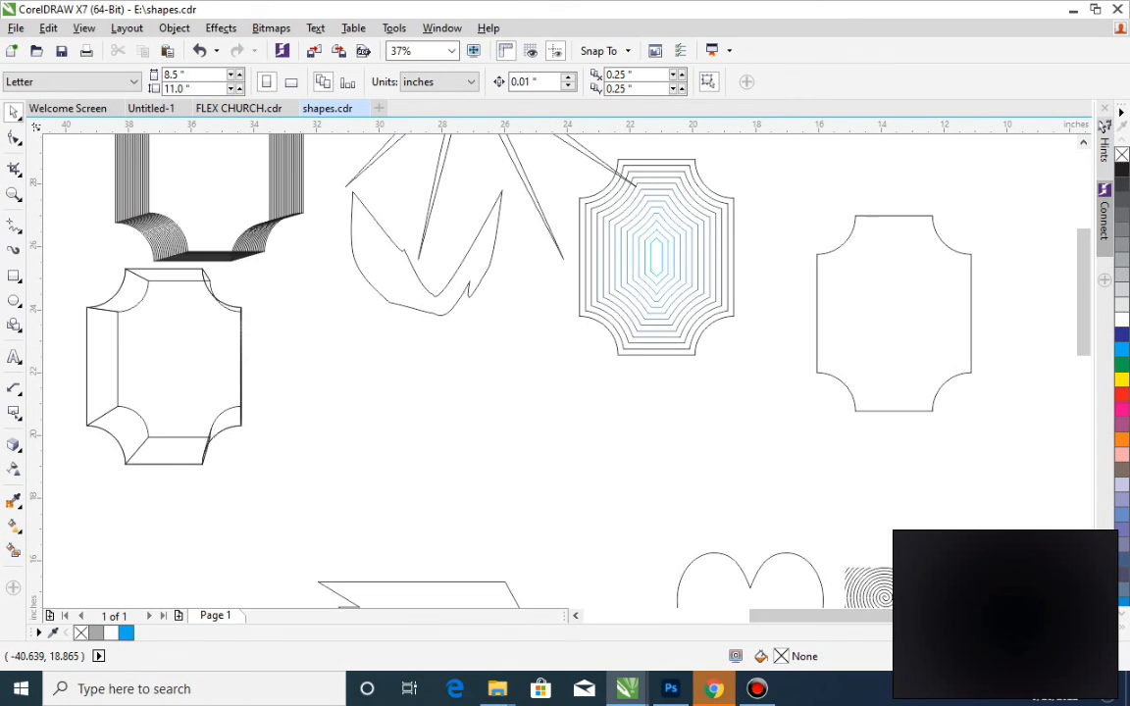
{"action": "left_click", "coordinate": [933, 358]}
{"action": "left_click", "coordinate": [906, 310]}
{"action": "left_click", "coordinate": [903, 322]}
{"action": "left_click_drag", "start_coordinate": [920, 323], "coordinate": [500, 461]}
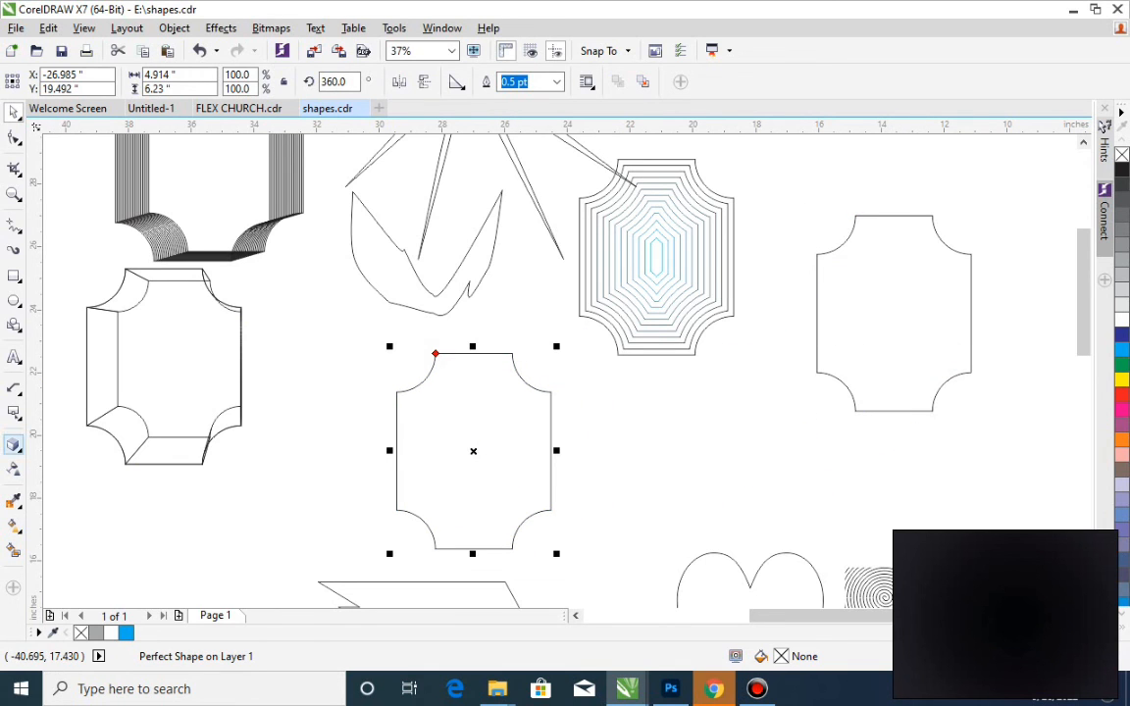
- Activate the Transparency tool for the new plaque copy
{"action": "left_click", "coordinate": [21, 453]}
{"action": "left_click", "coordinate": [71, 482]}
{"action": "left_click", "coordinate": [14, 469]}
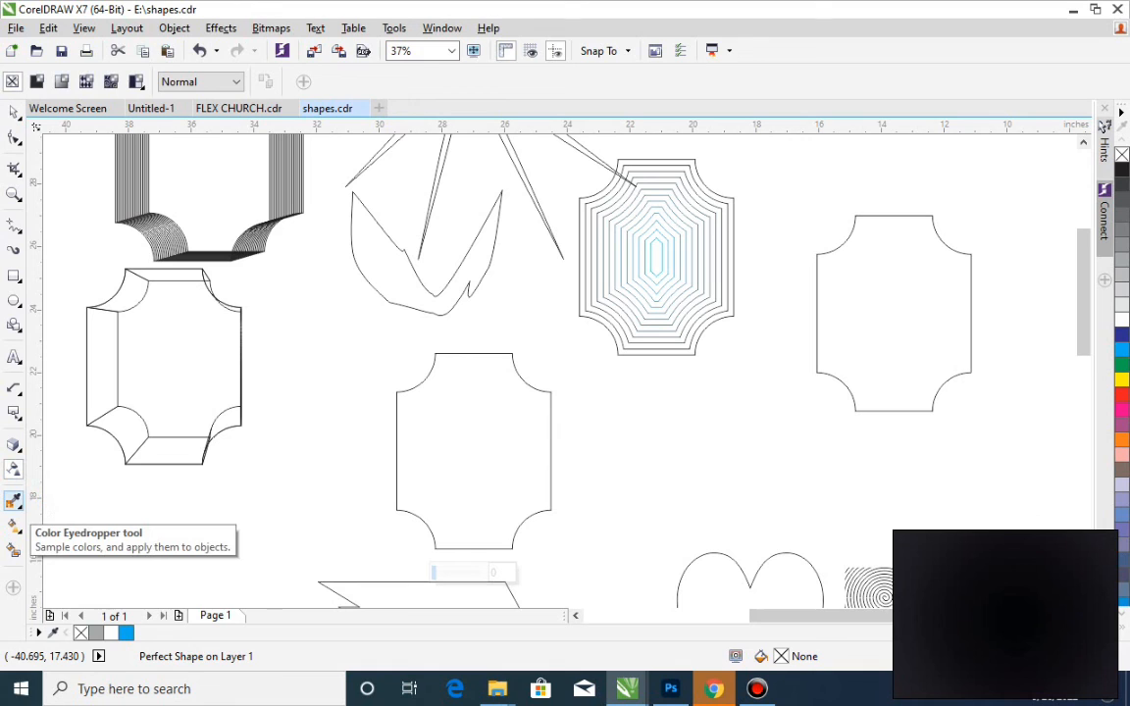
{"action": "left_click", "coordinate": [13, 502]}
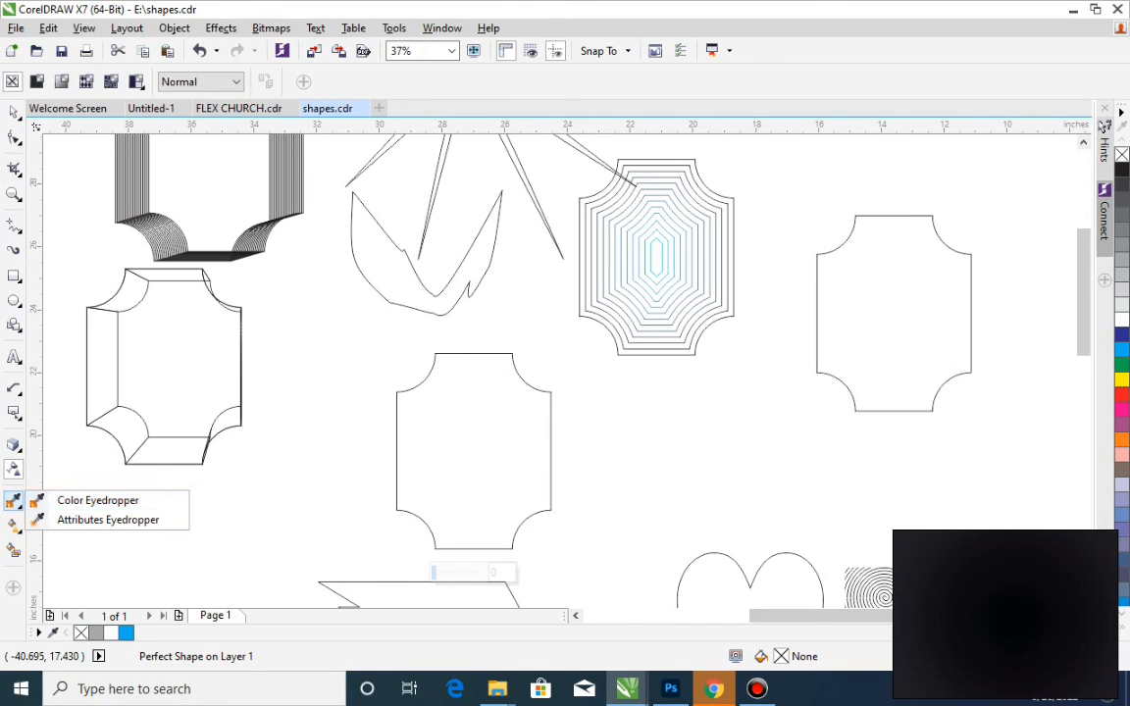
{"action": "left_click", "coordinate": [14, 324]}
{"action": "left_click", "coordinate": [14, 137]}
{"action": "left_click", "coordinate": [14, 111]}
{"action": "left_click", "coordinate": [14, 138]}
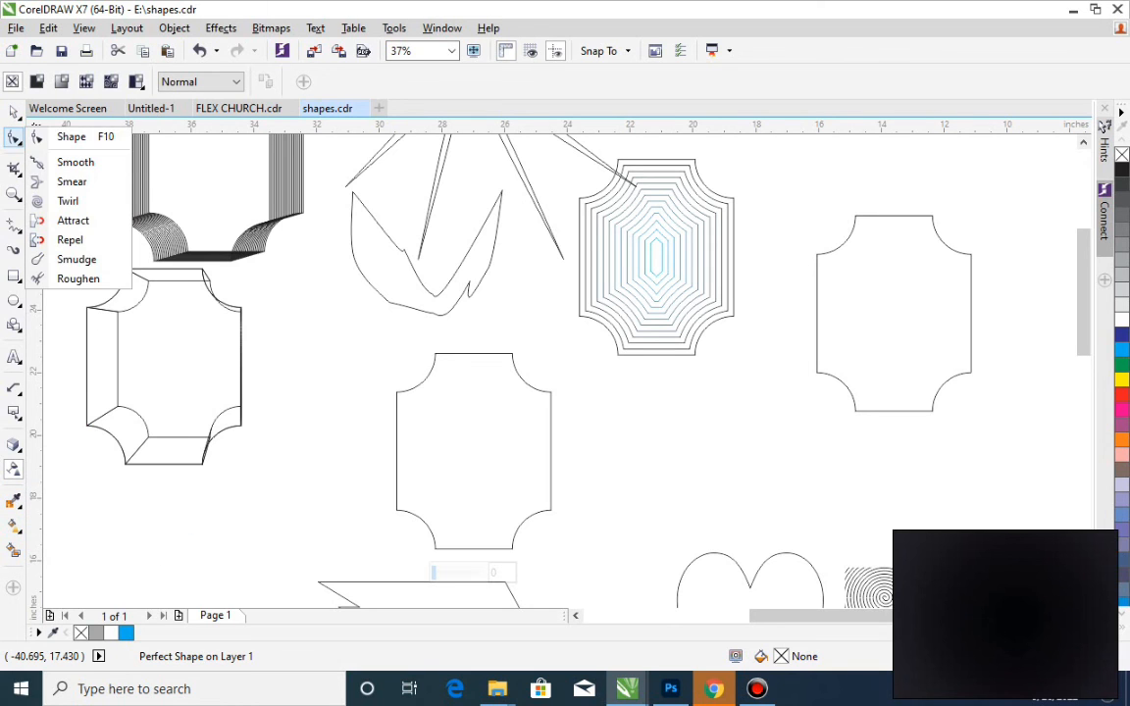
- Apply a linear transparency to the plaque copy at about -87.5°, fading from opaque near its top edge to fully transparent near its bottom
{"action": "left_click", "coordinate": [496, 420]}
{"action": "left_click_drag", "start_coordinate": [492, 438], "coordinate": [498, 499]}
{"action": "left_click_drag", "start_coordinate": [492, 439], "coordinate": [492, 370]}
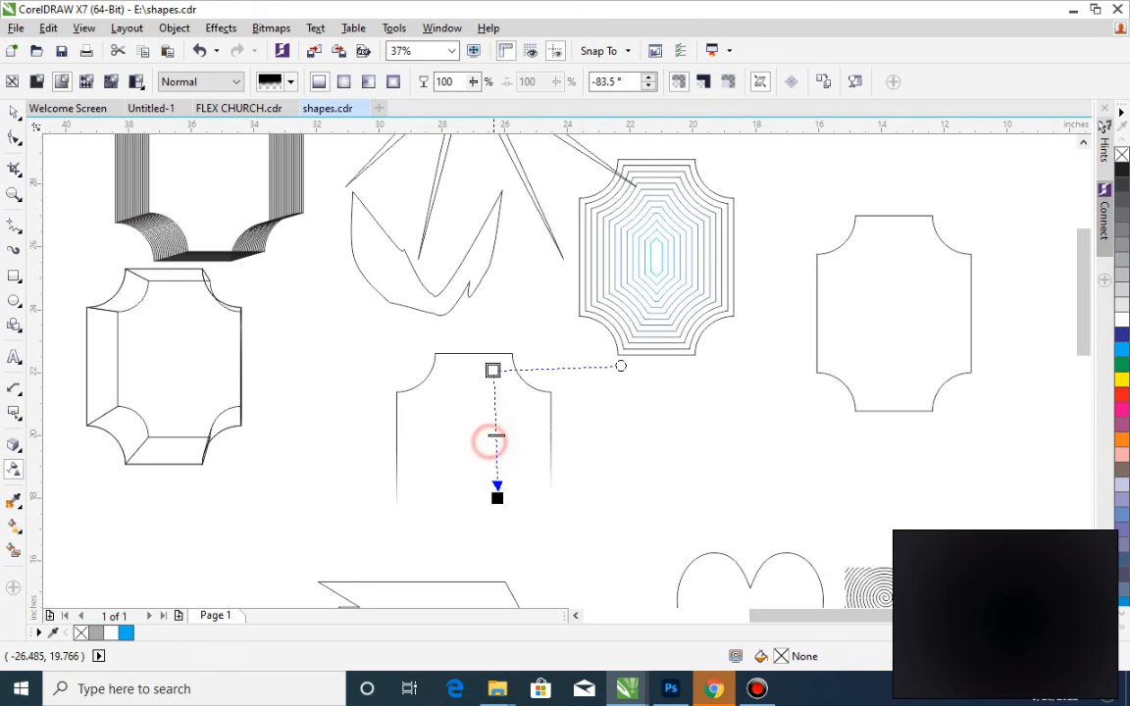
- Move the faded plaque copy below the contoured plaque, to about X -18.684, Y 19.605 inches
{"action": "key", "text": "space"}
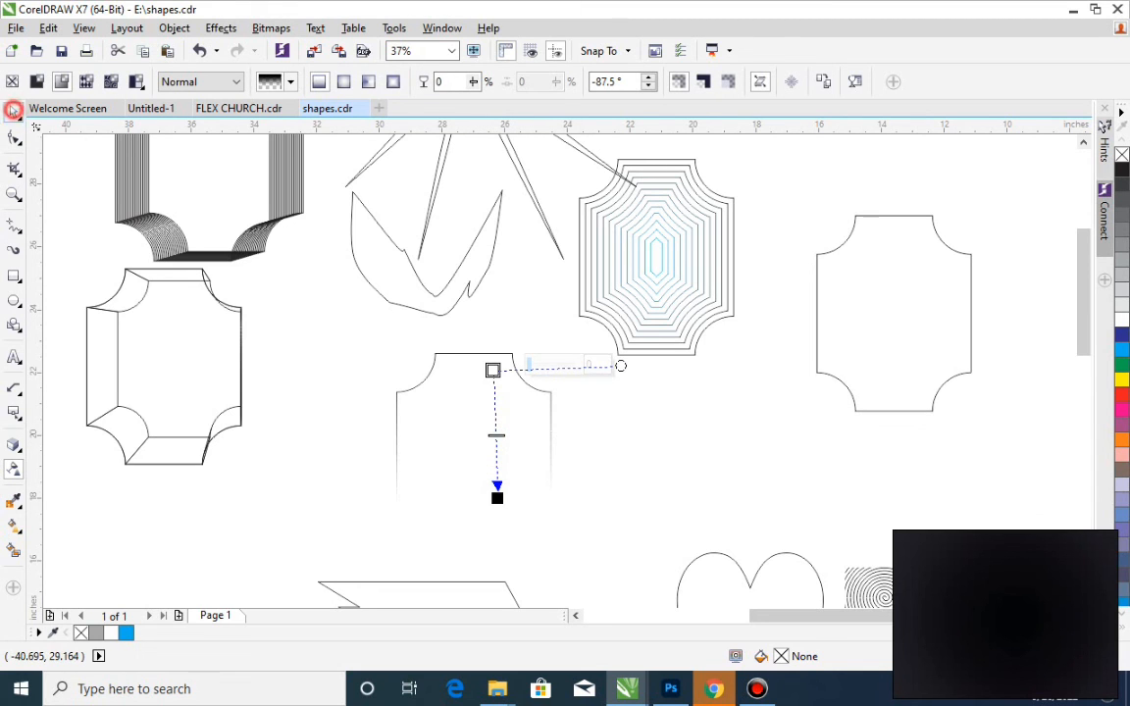
{"action": "left_click", "coordinate": [489, 377]}
{"action": "left_click_drag", "start_coordinate": [489, 378], "coordinate": [746, 382]}
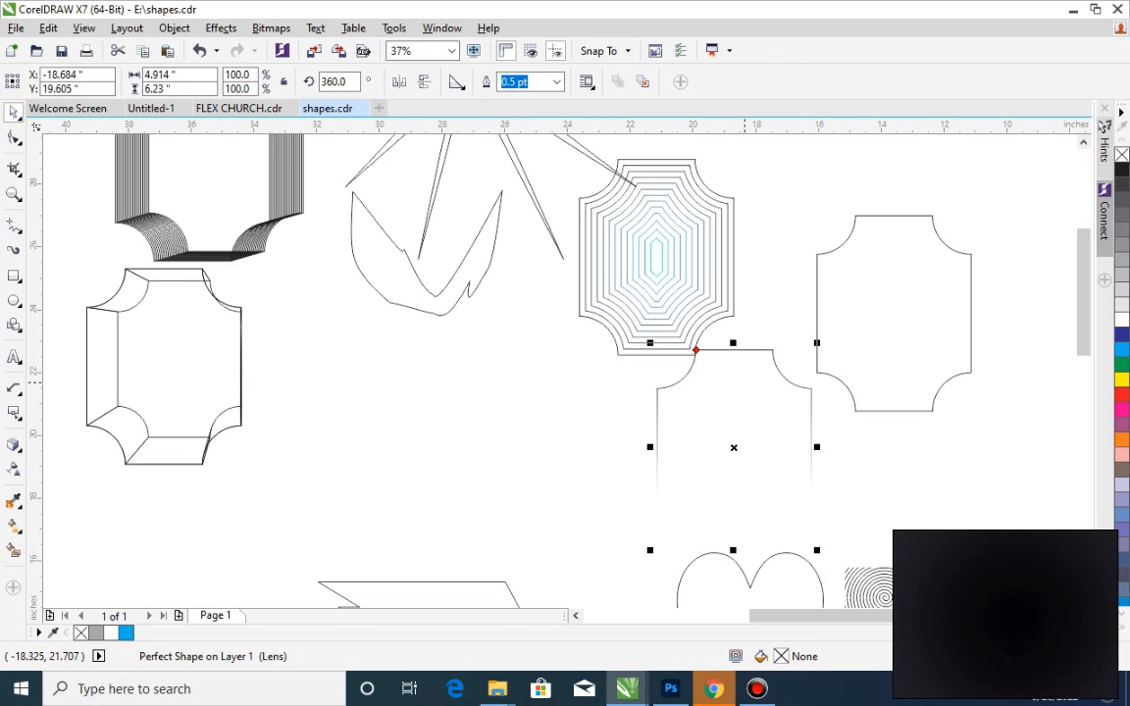
- Frame all the drawn shapes together in the view to review them
{"action": "scroll", "coordinate": [730, 520], "scroll_direction": "down", "scroll_amount": 3}
{"action": "scroll", "coordinate": [700, 530], "scroll_direction": "down", "scroll_amount": 3}
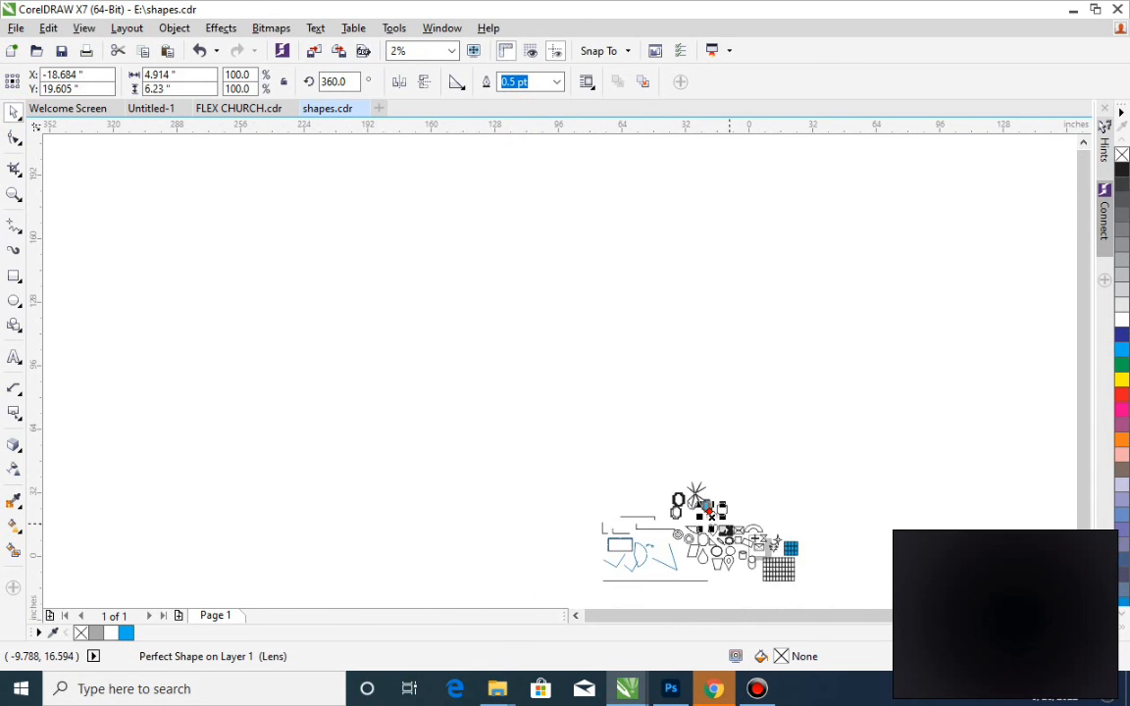
{"action": "key", "text": "z"}
{"action": "left_click_drag", "start_coordinate": [587, 472], "coordinate": [815, 587]}
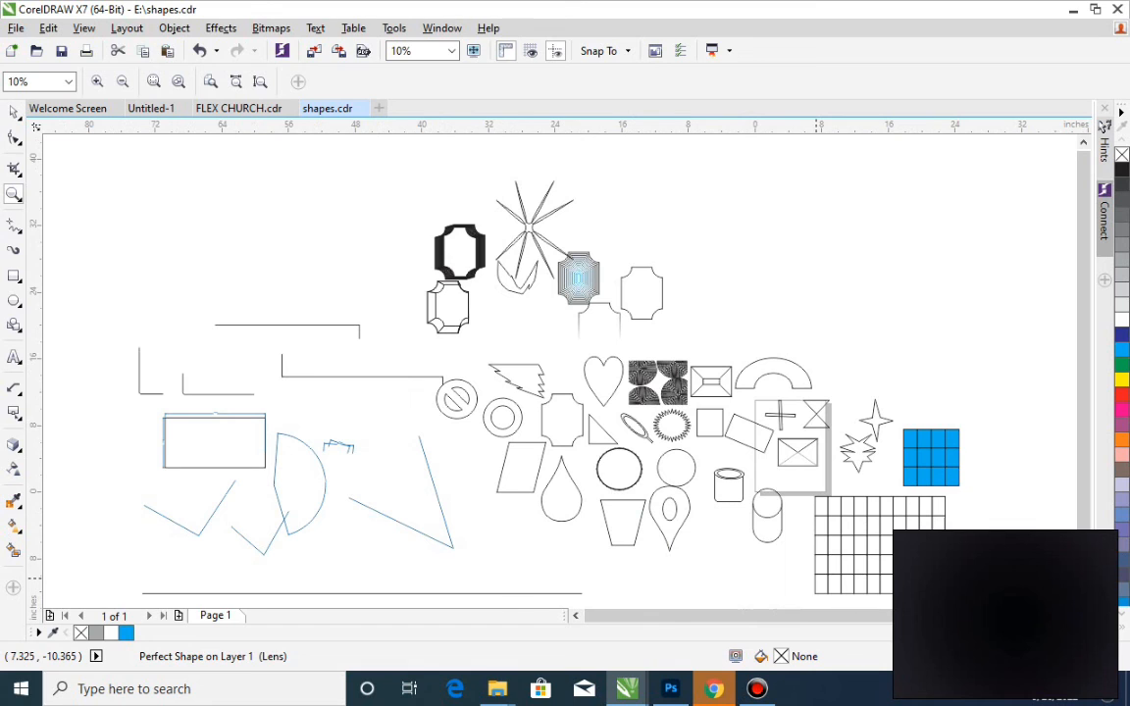